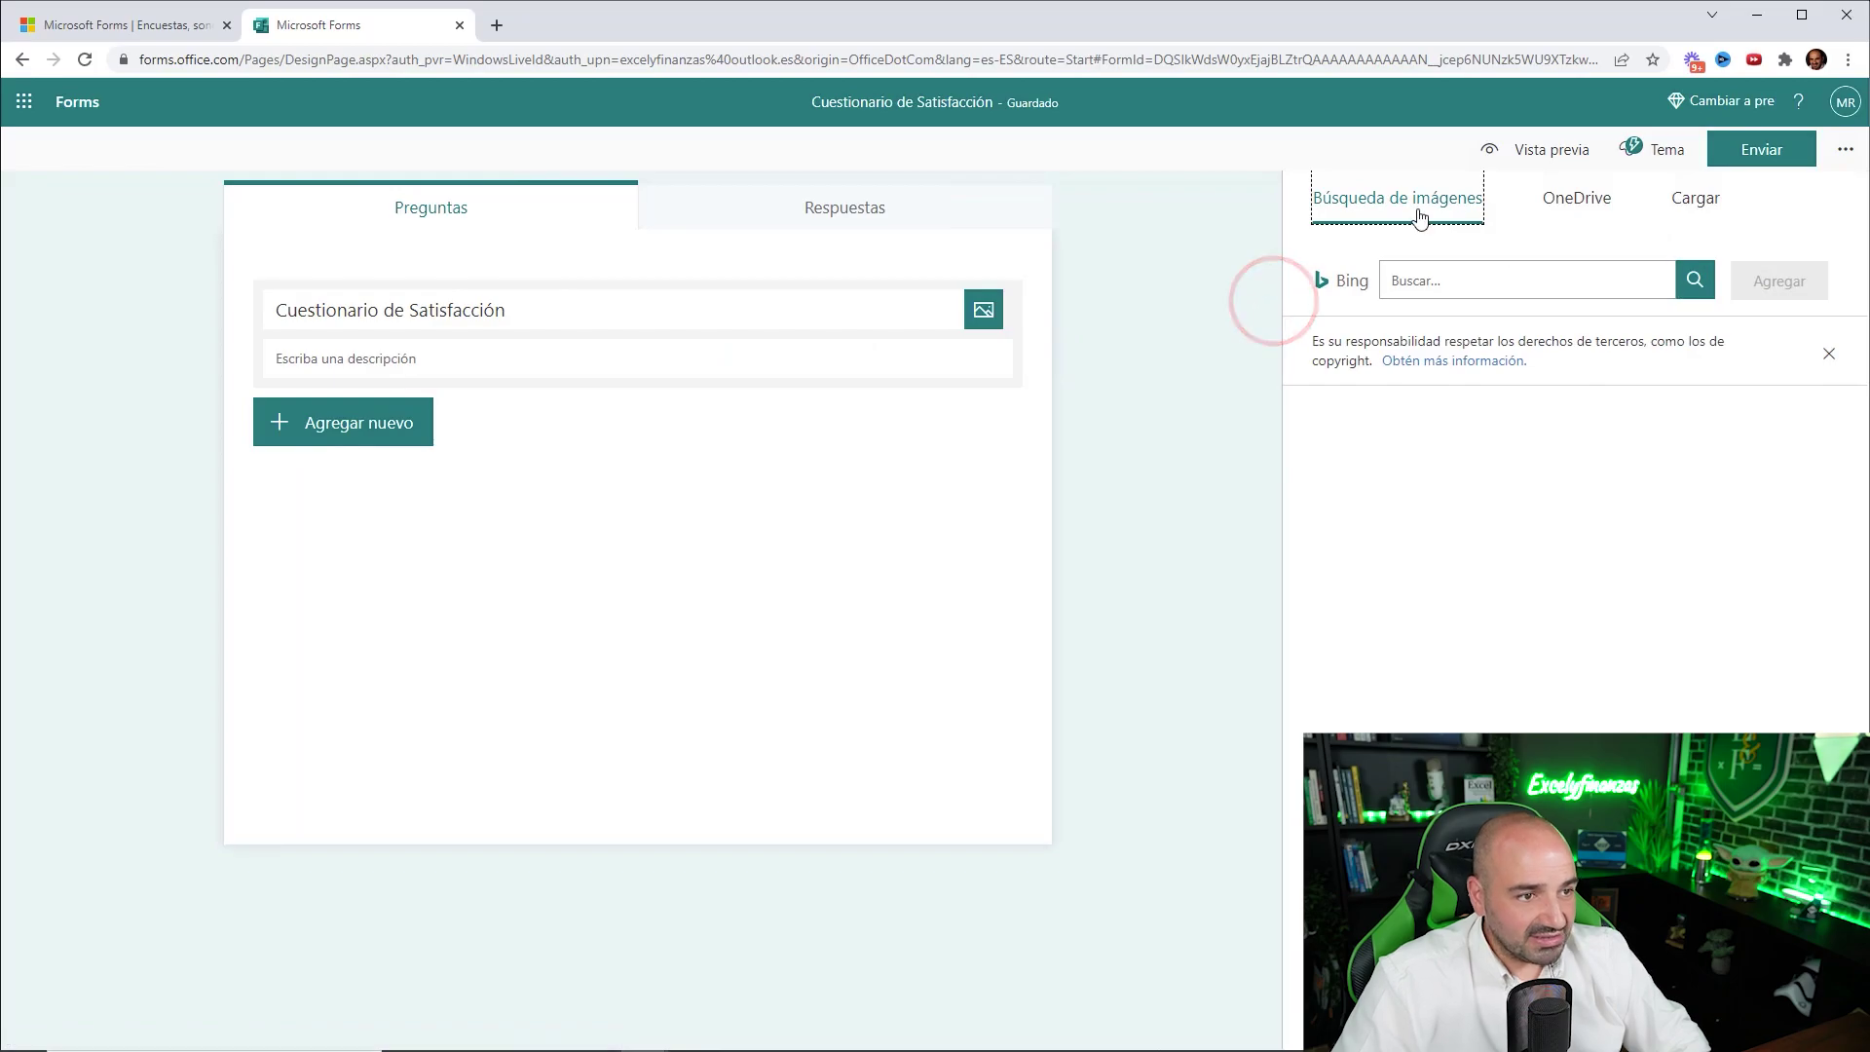
Step: Dismiss the title image options and add a choice question reading "Que te ha parecido el curso"
left_click(1175, 295)
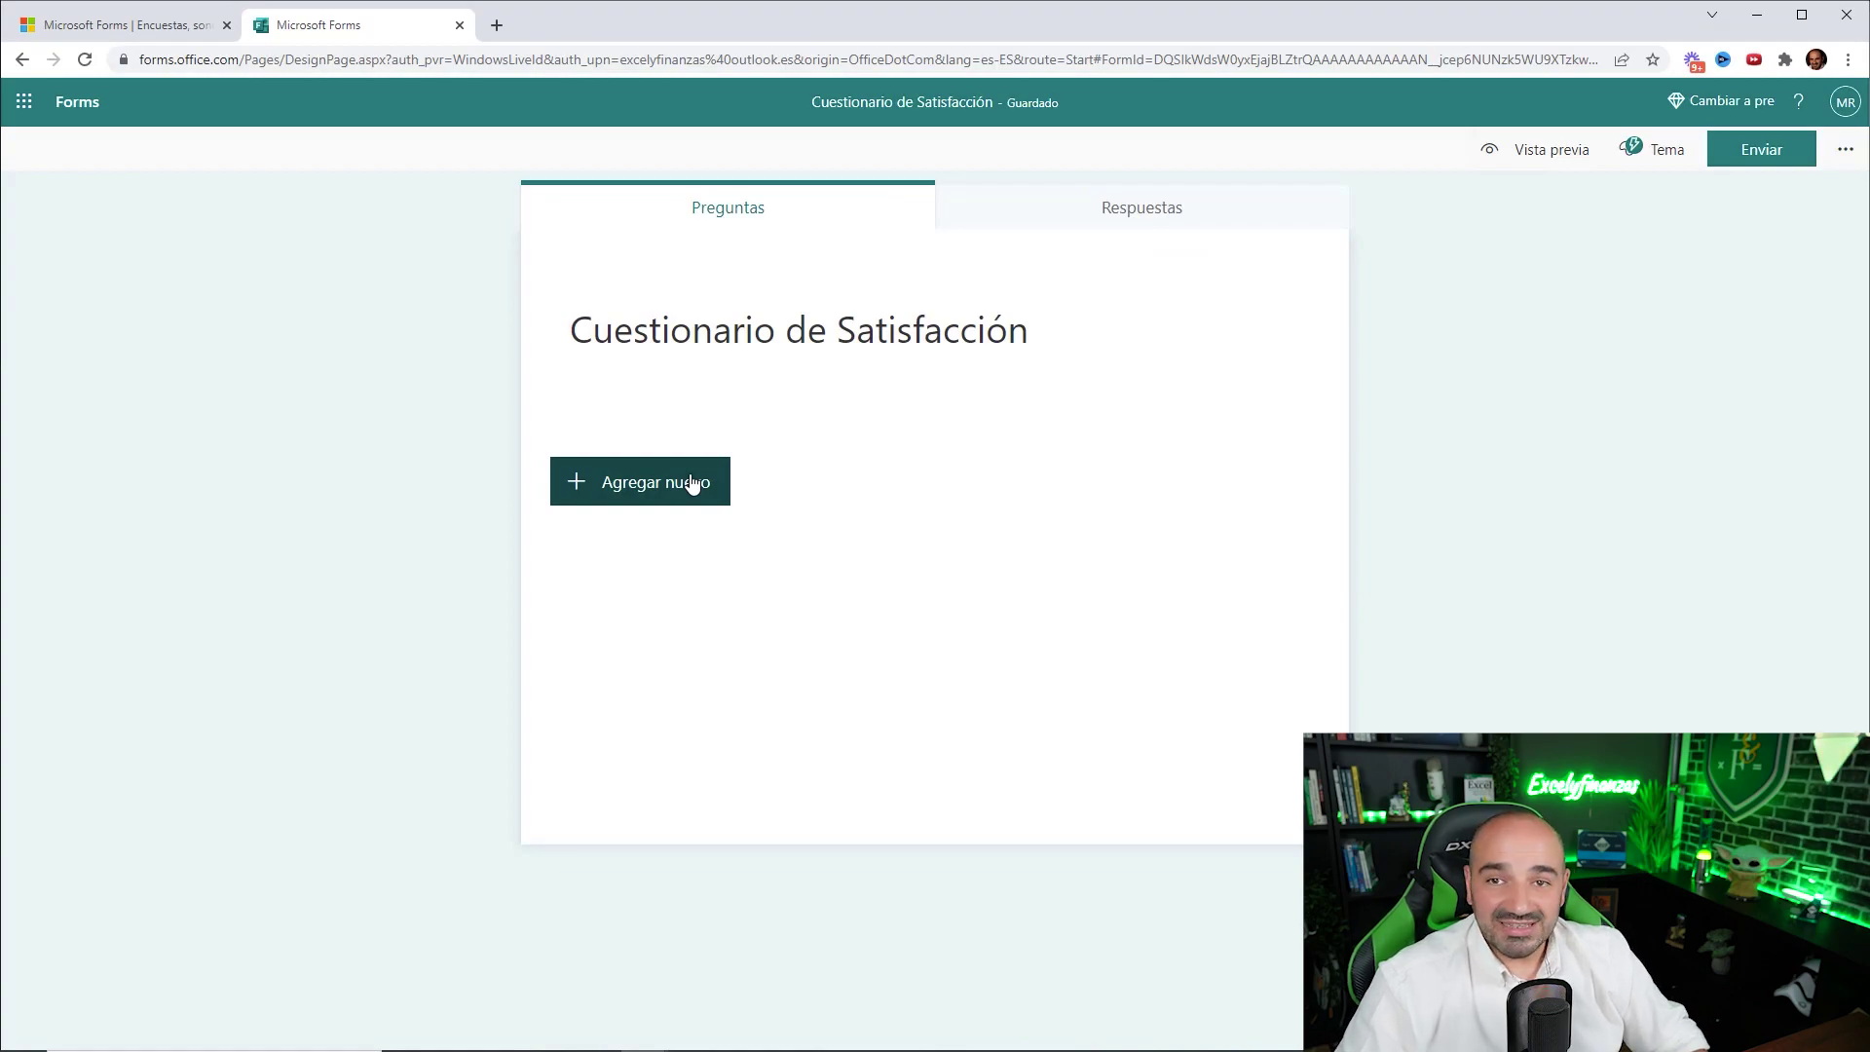
left_click(696, 484)
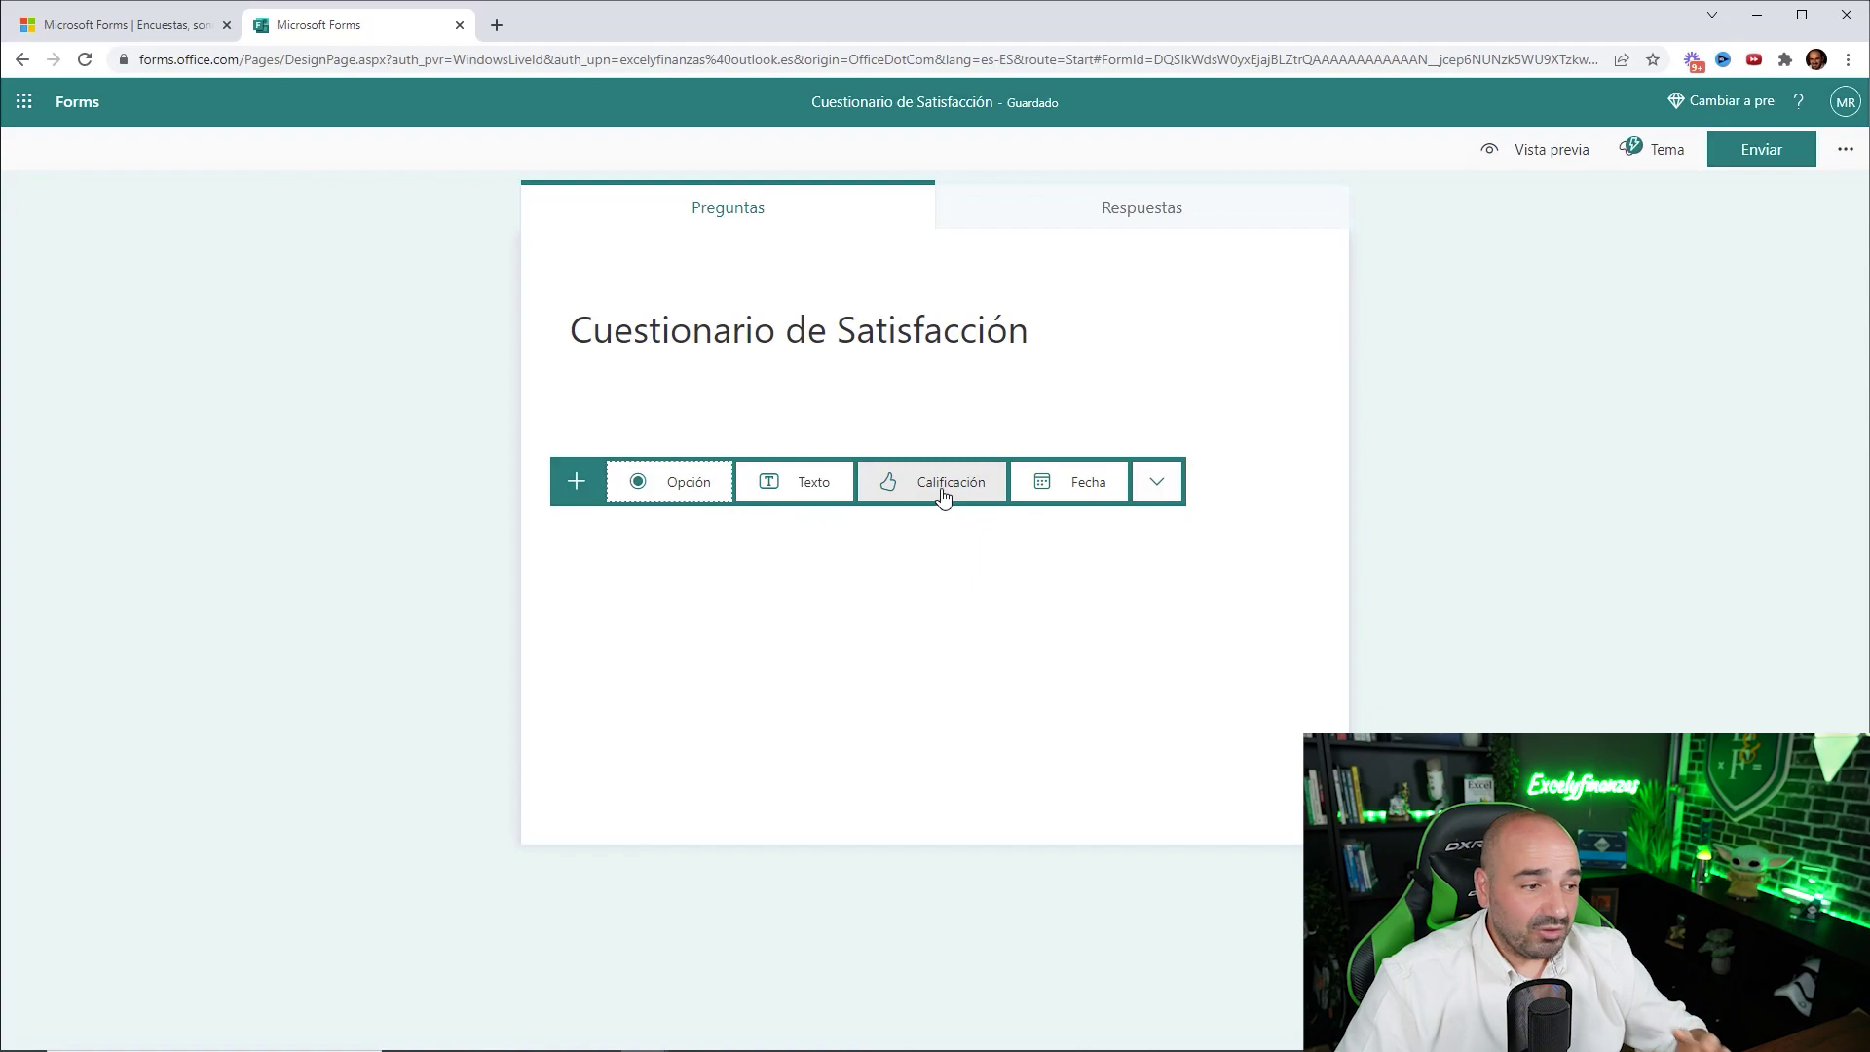
left_click(1158, 488)
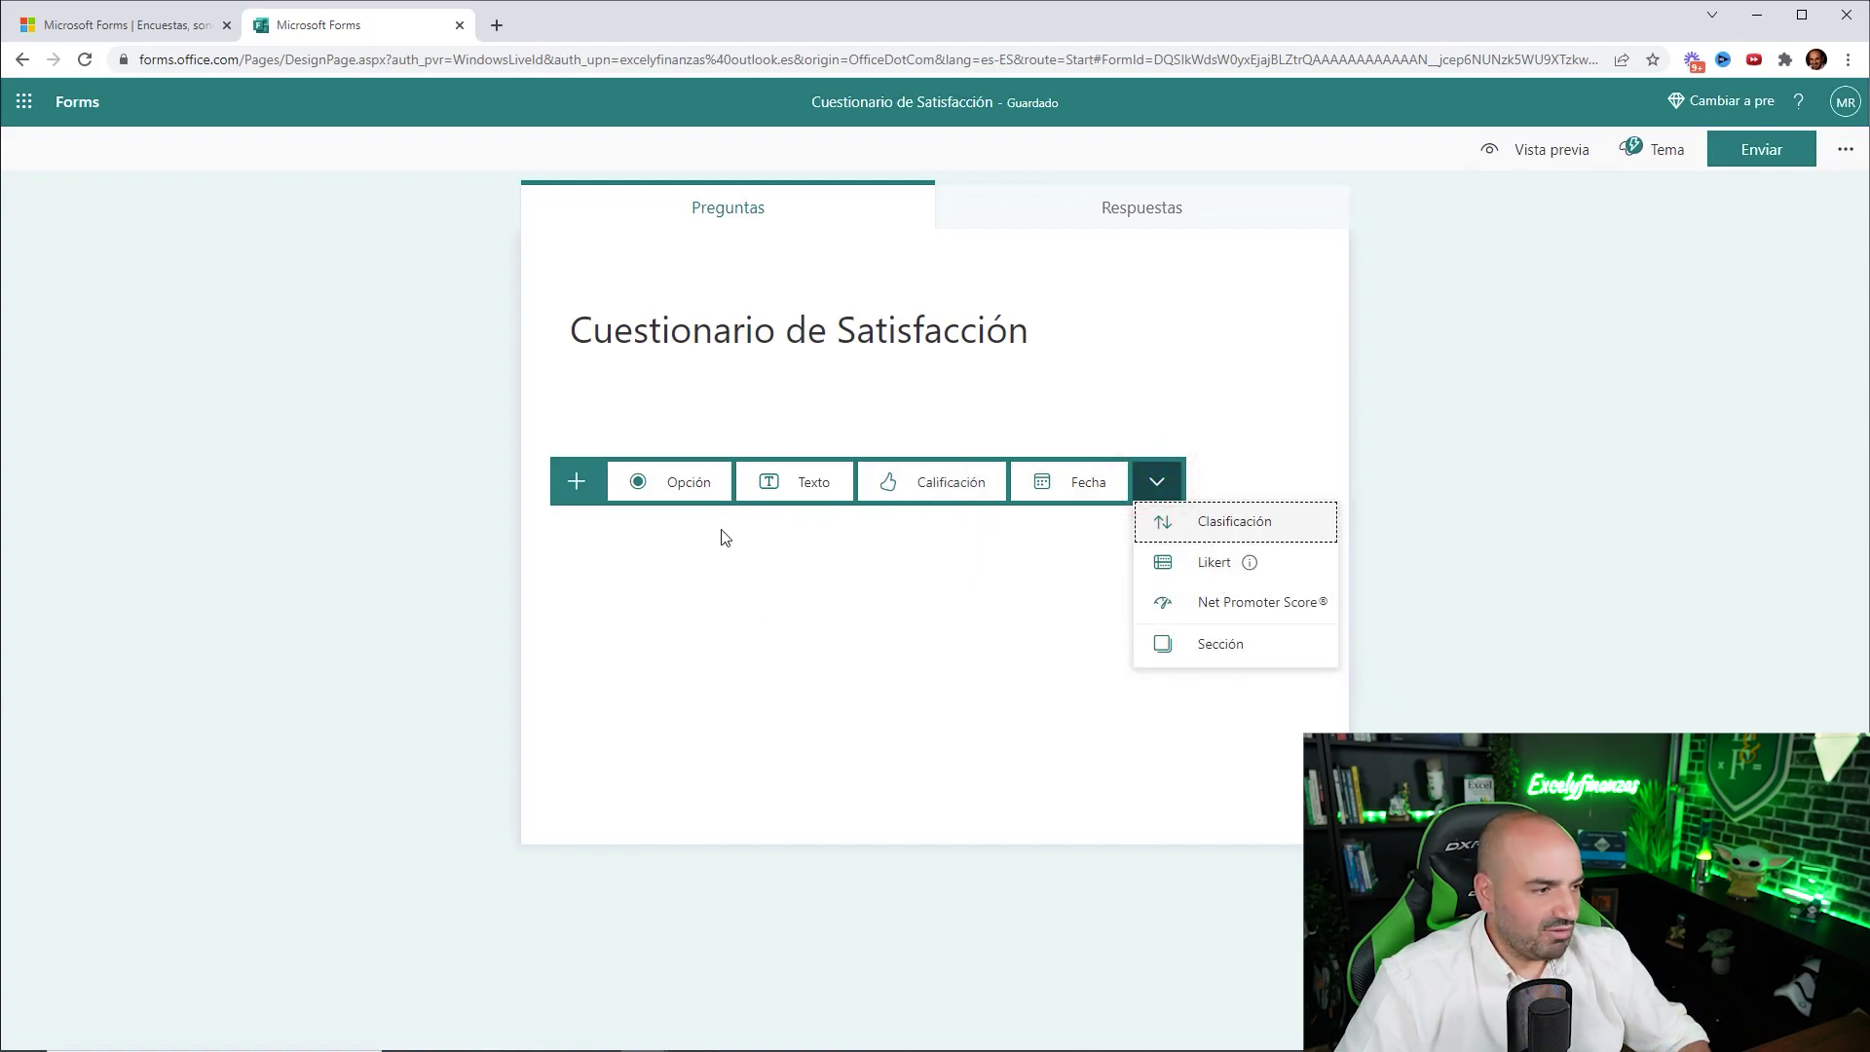
left_click(701, 486)
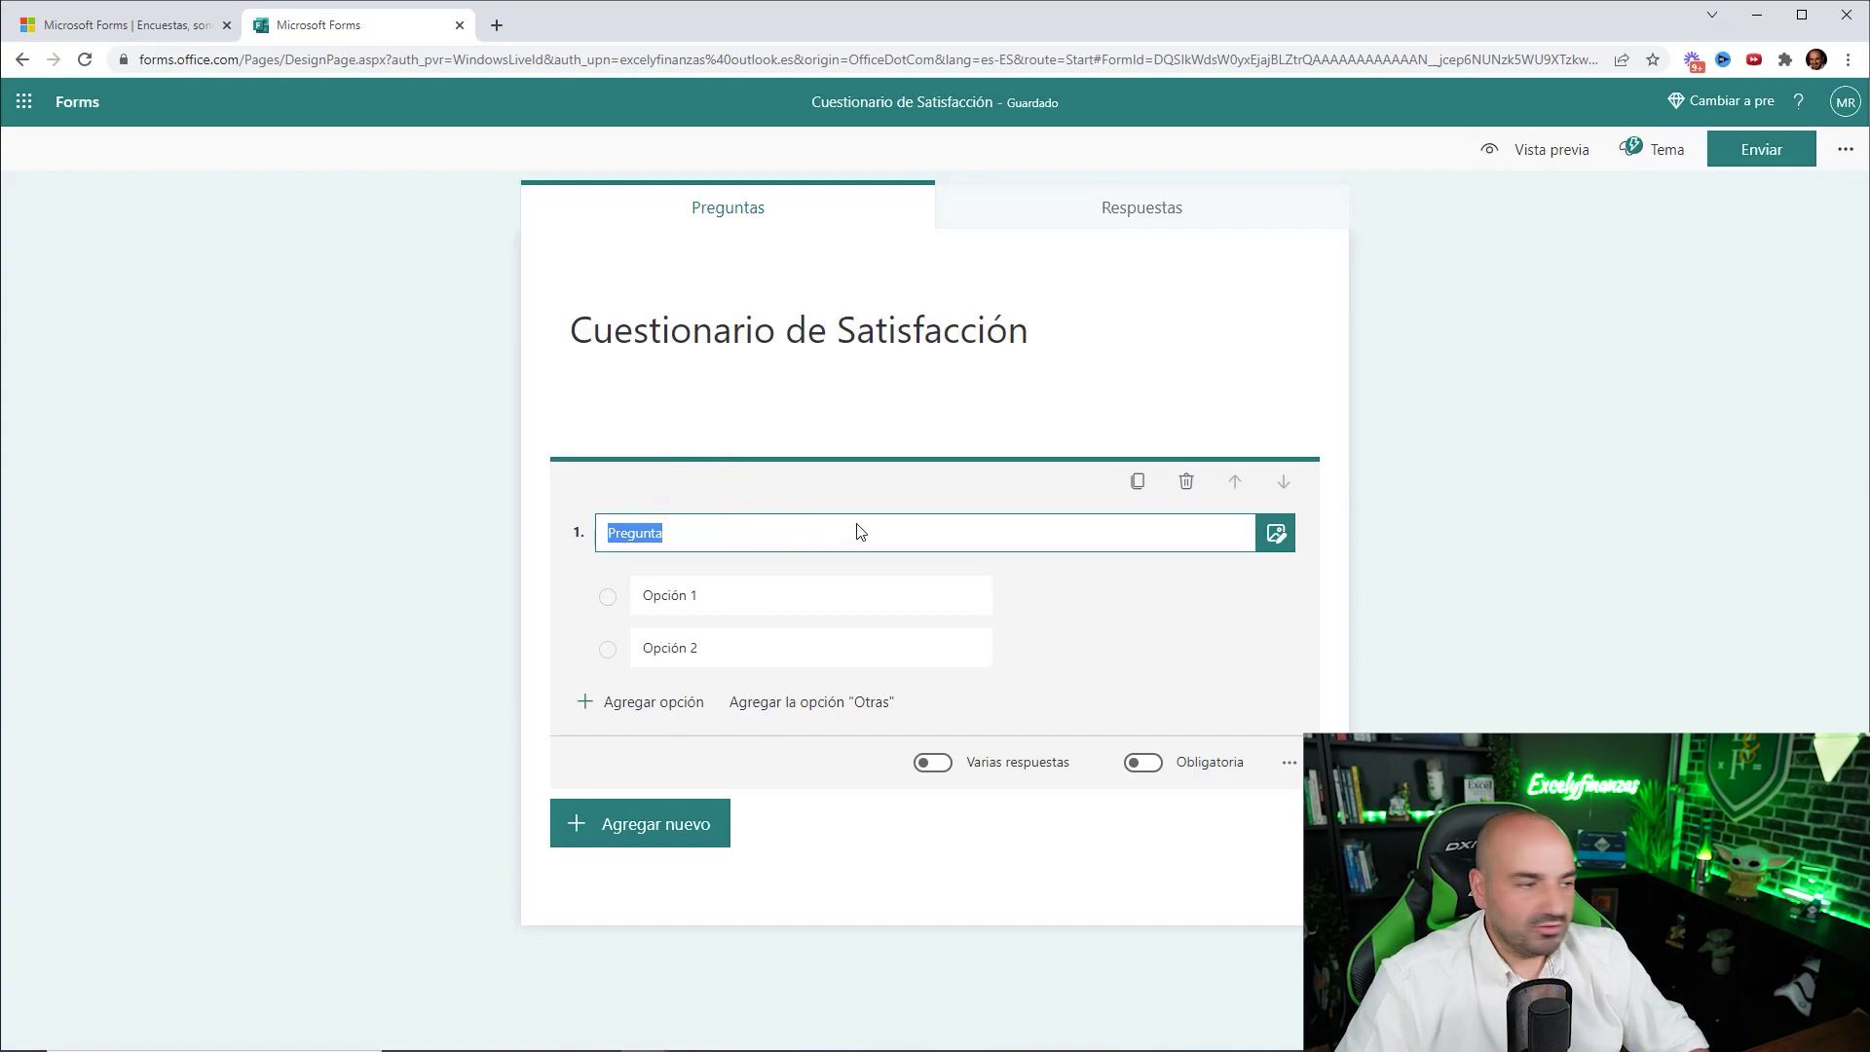
type("Que te ha parecido el curso")
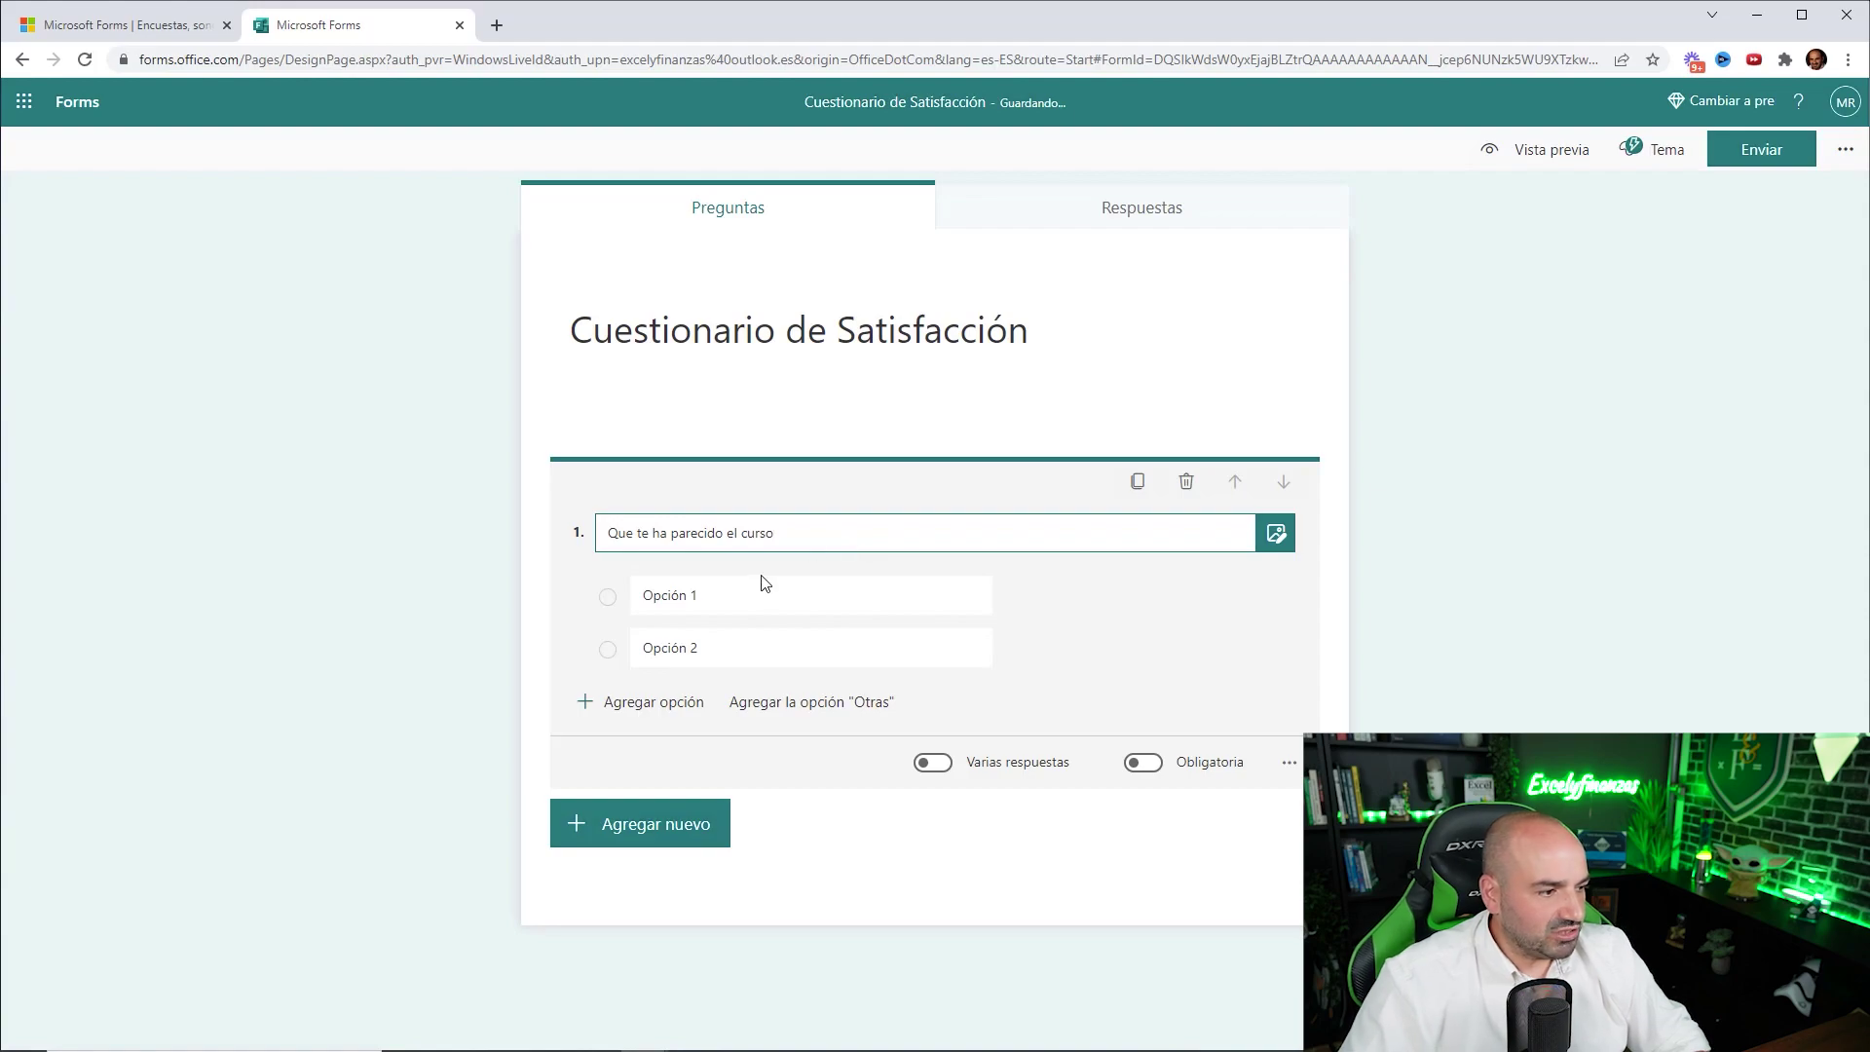
Step: Fill in the answers "Me ha encantado" and the instructor's first name plus "dedícate a otra cosa", keeping just these two options
left_click(701, 594)
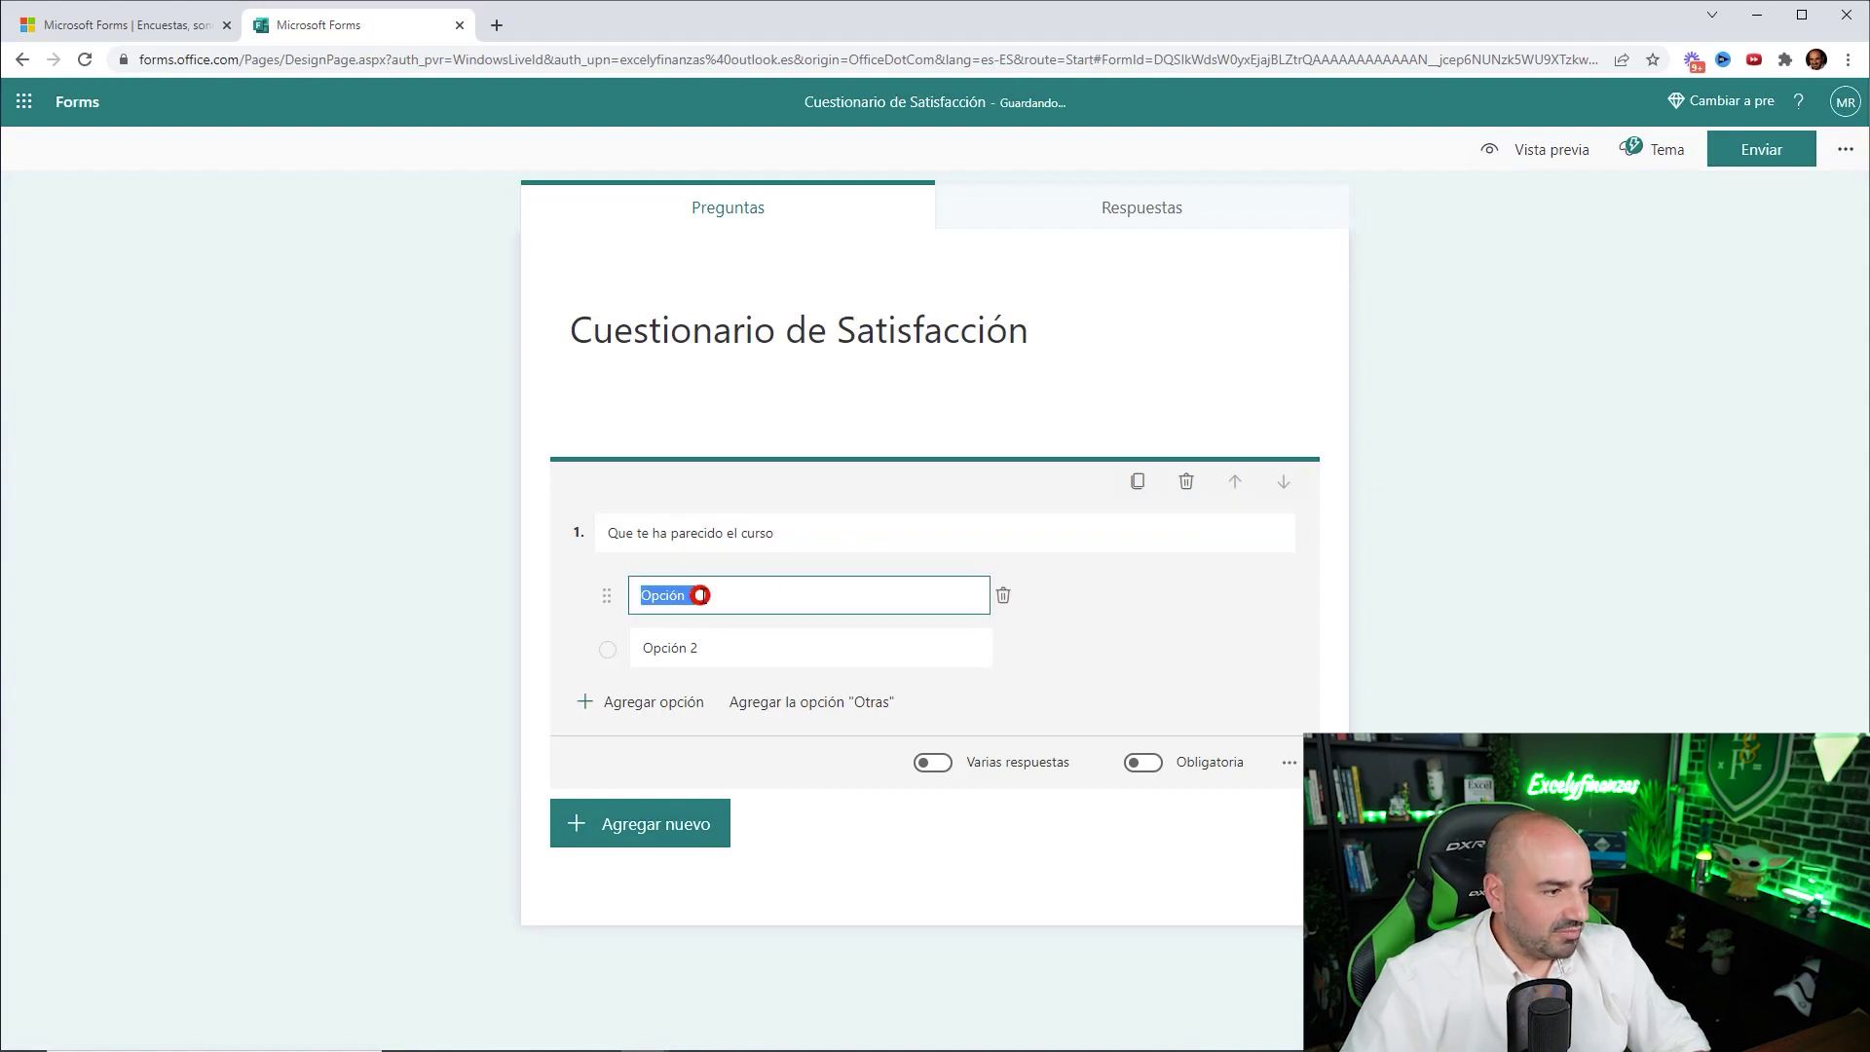
type("Me ha encantado")
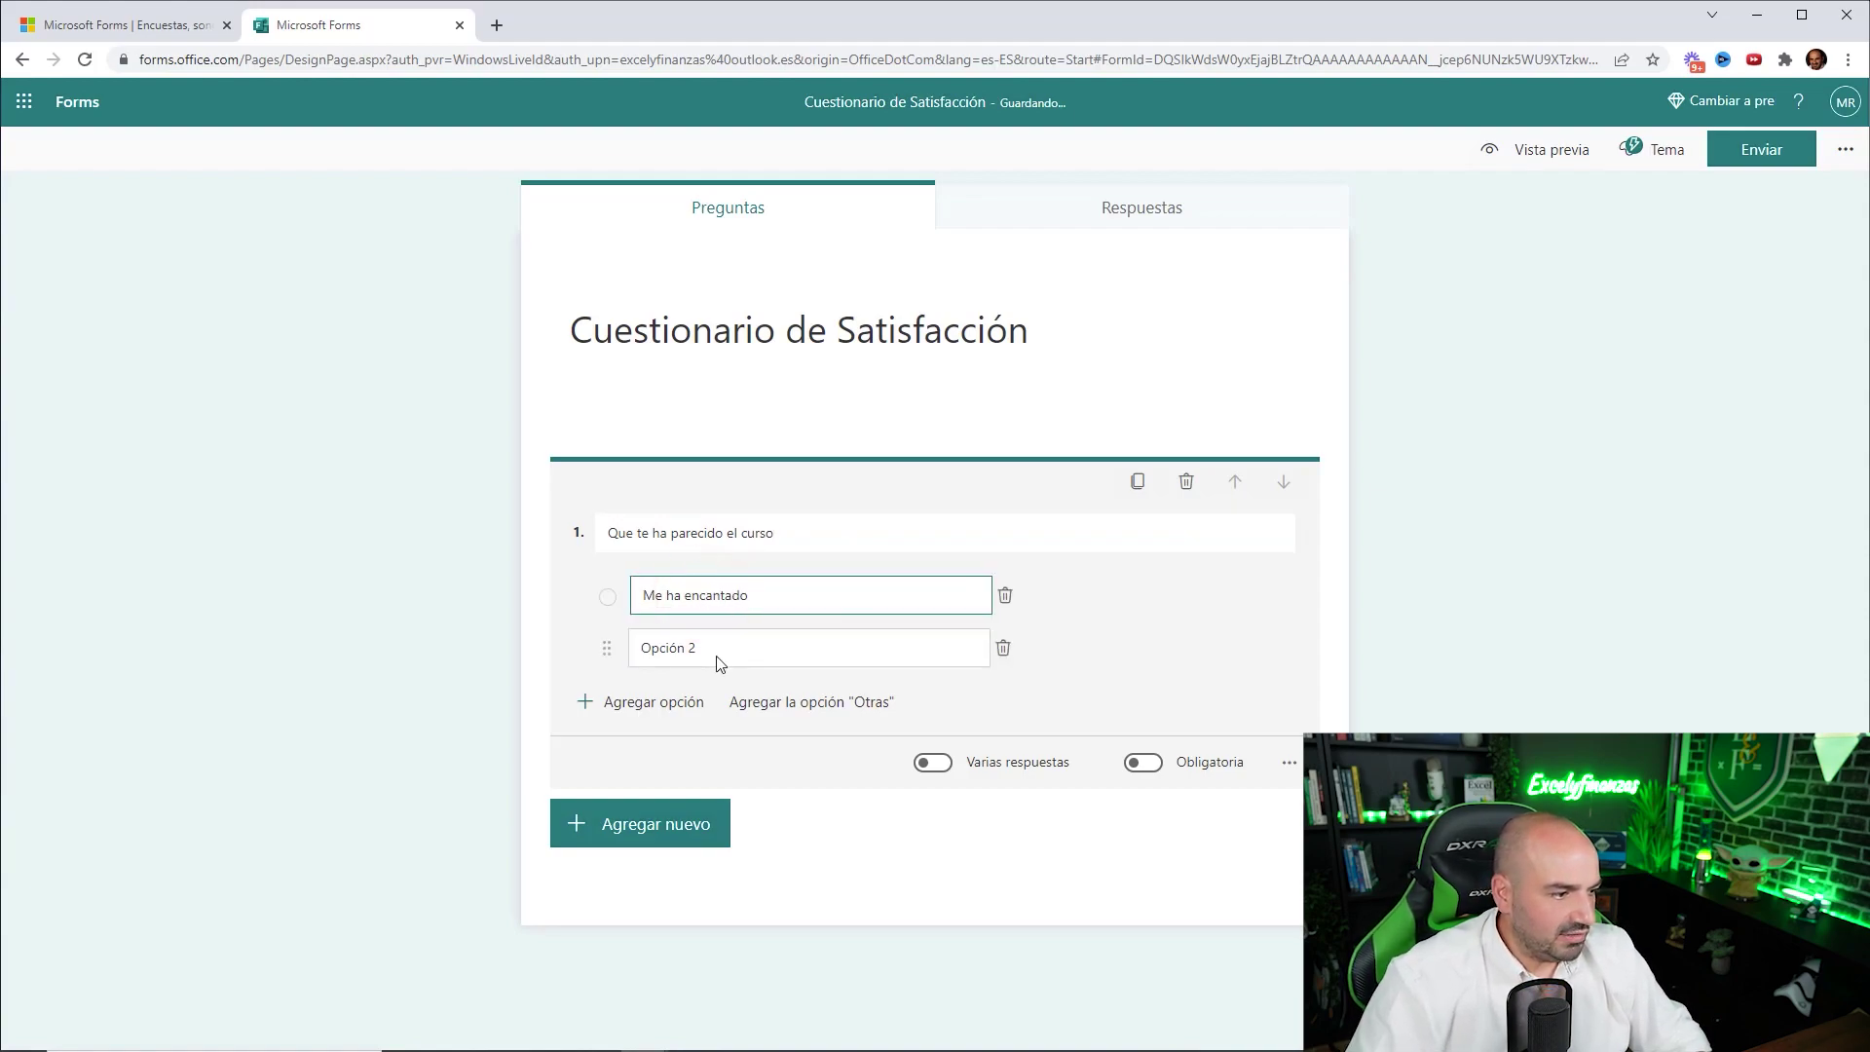
left_click(716, 648)
type("Miguel dedic")
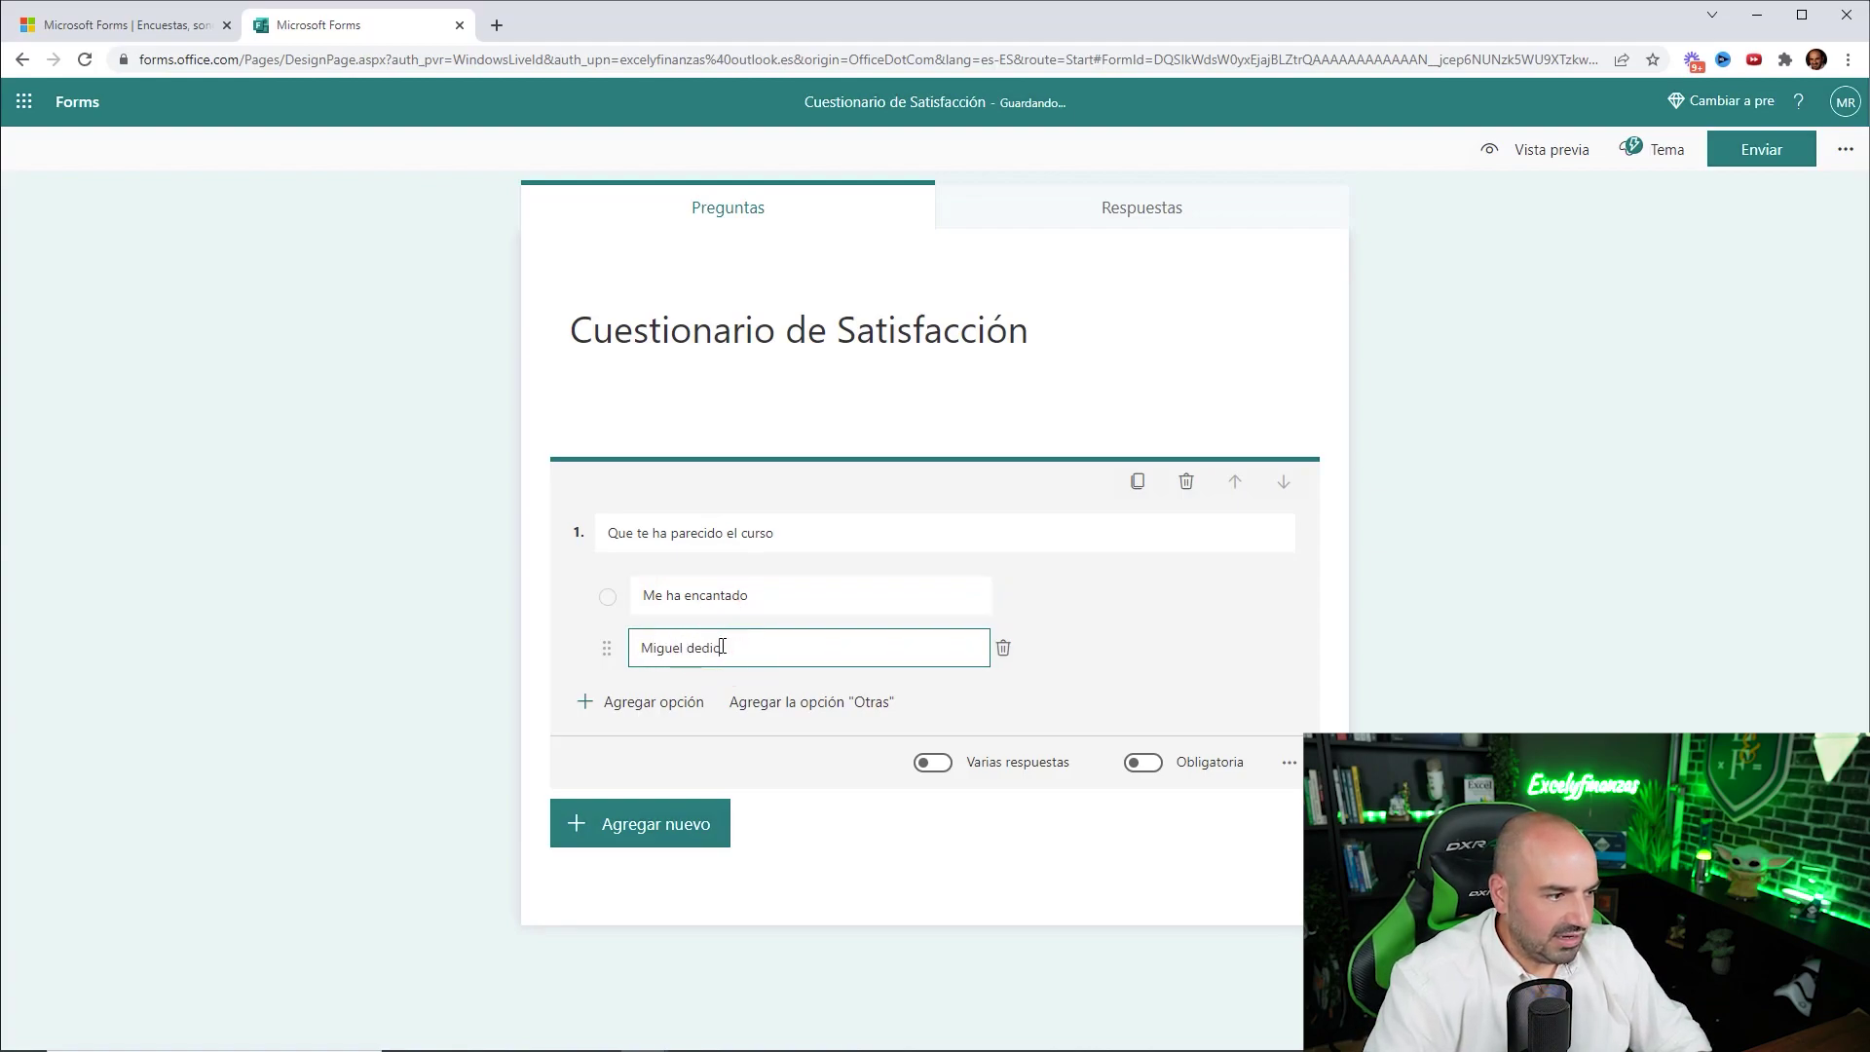
type("ate a otra cosa")
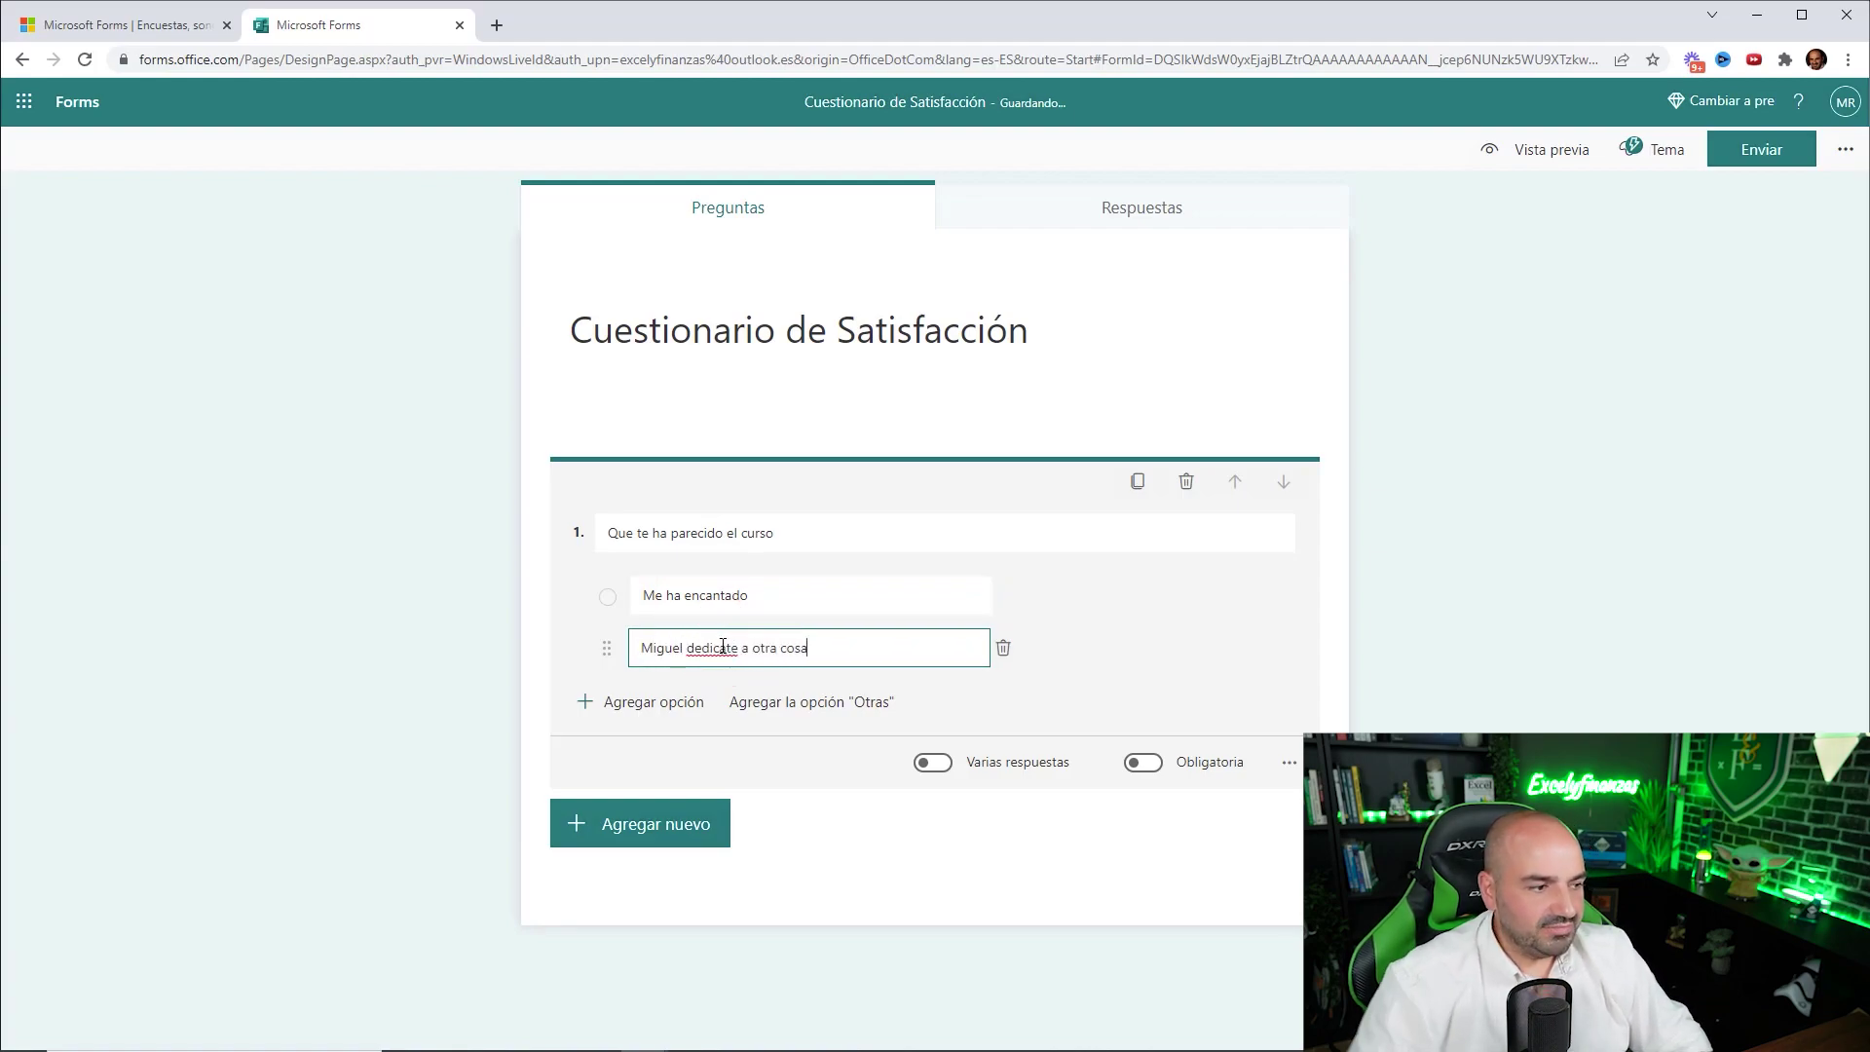
right_click(723, 648)
left_click(763, 657)
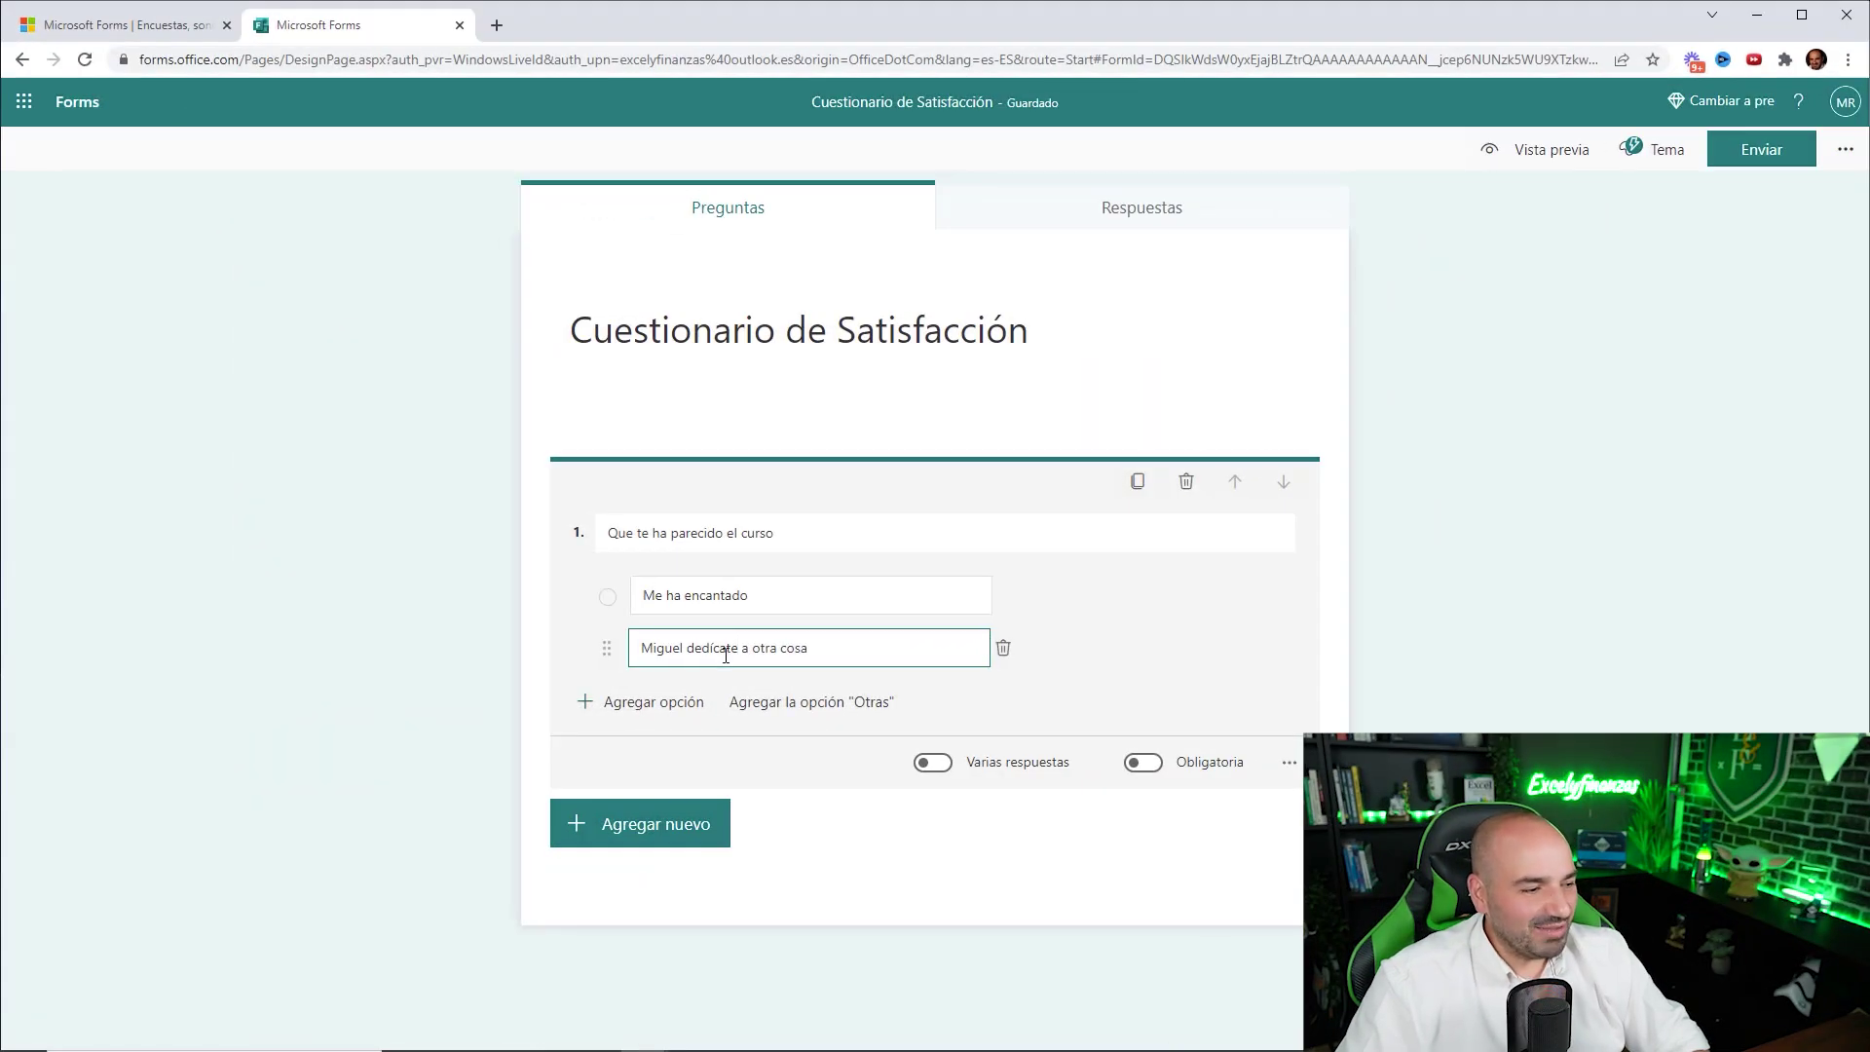
left_click(623, 701)
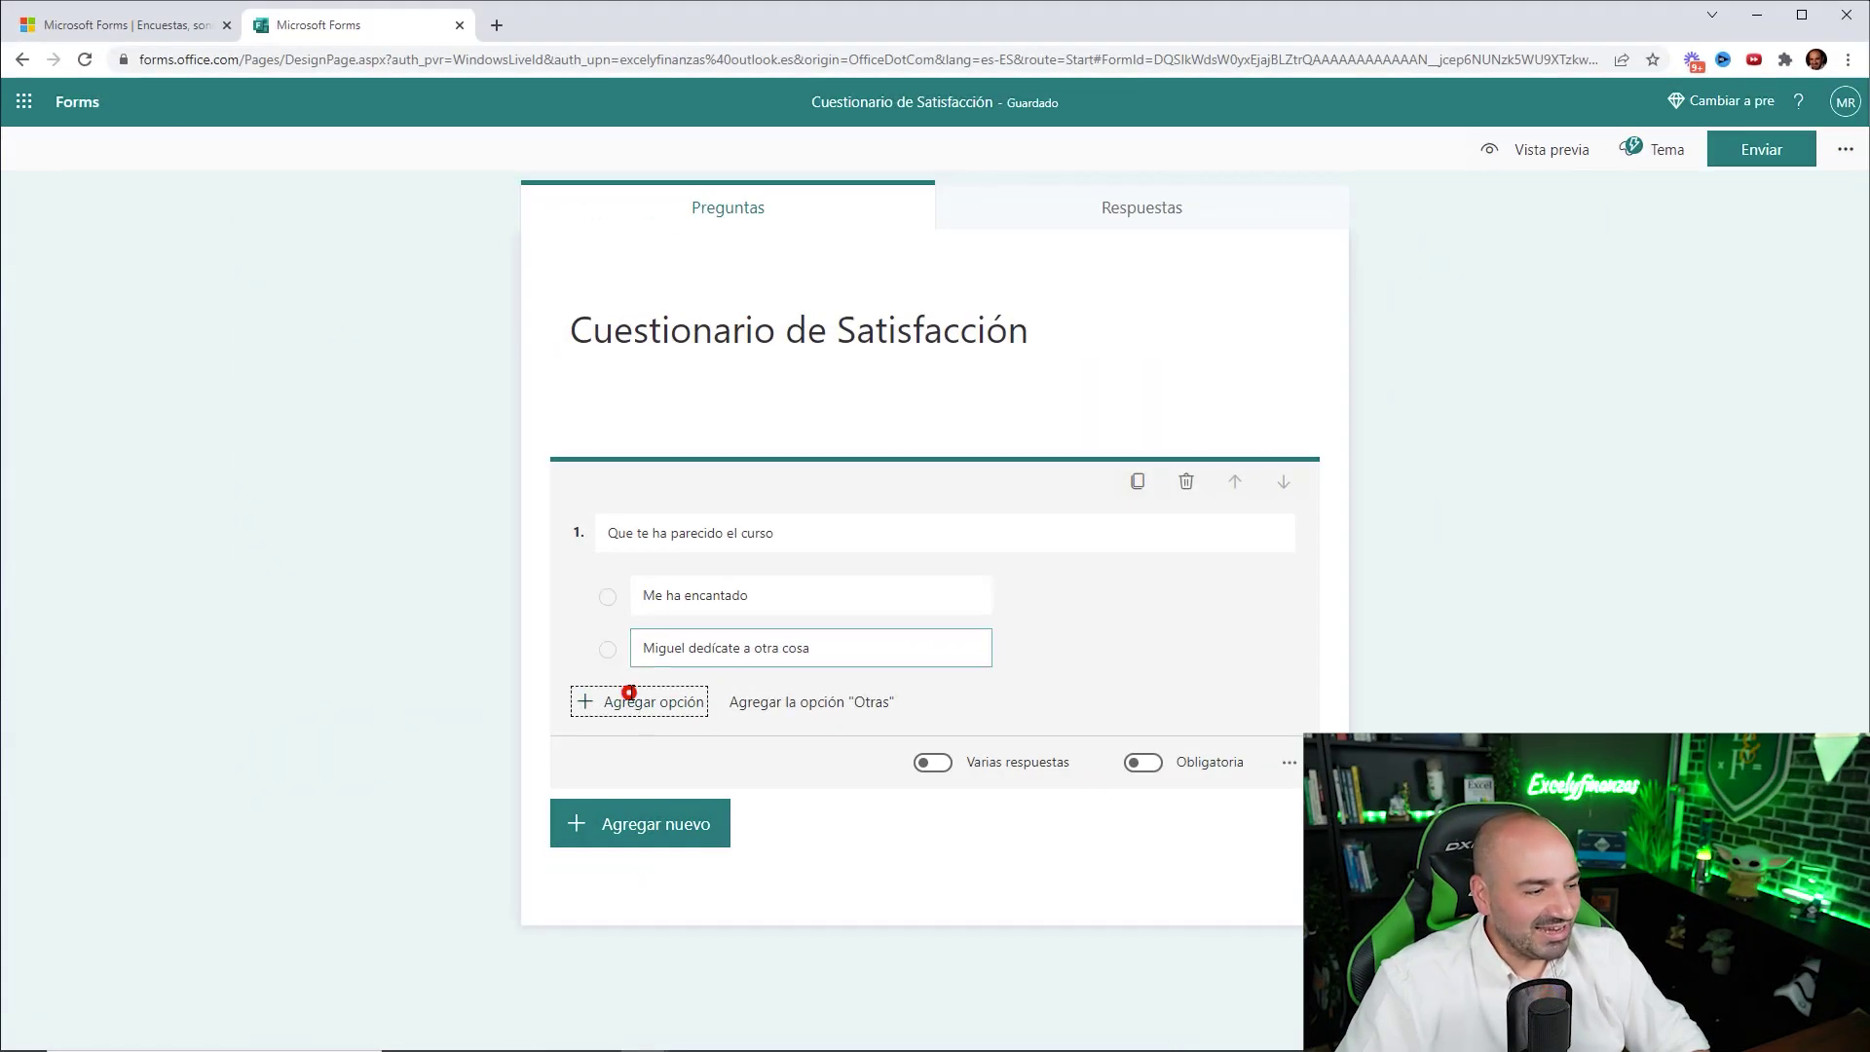
left_click(1004, 703)
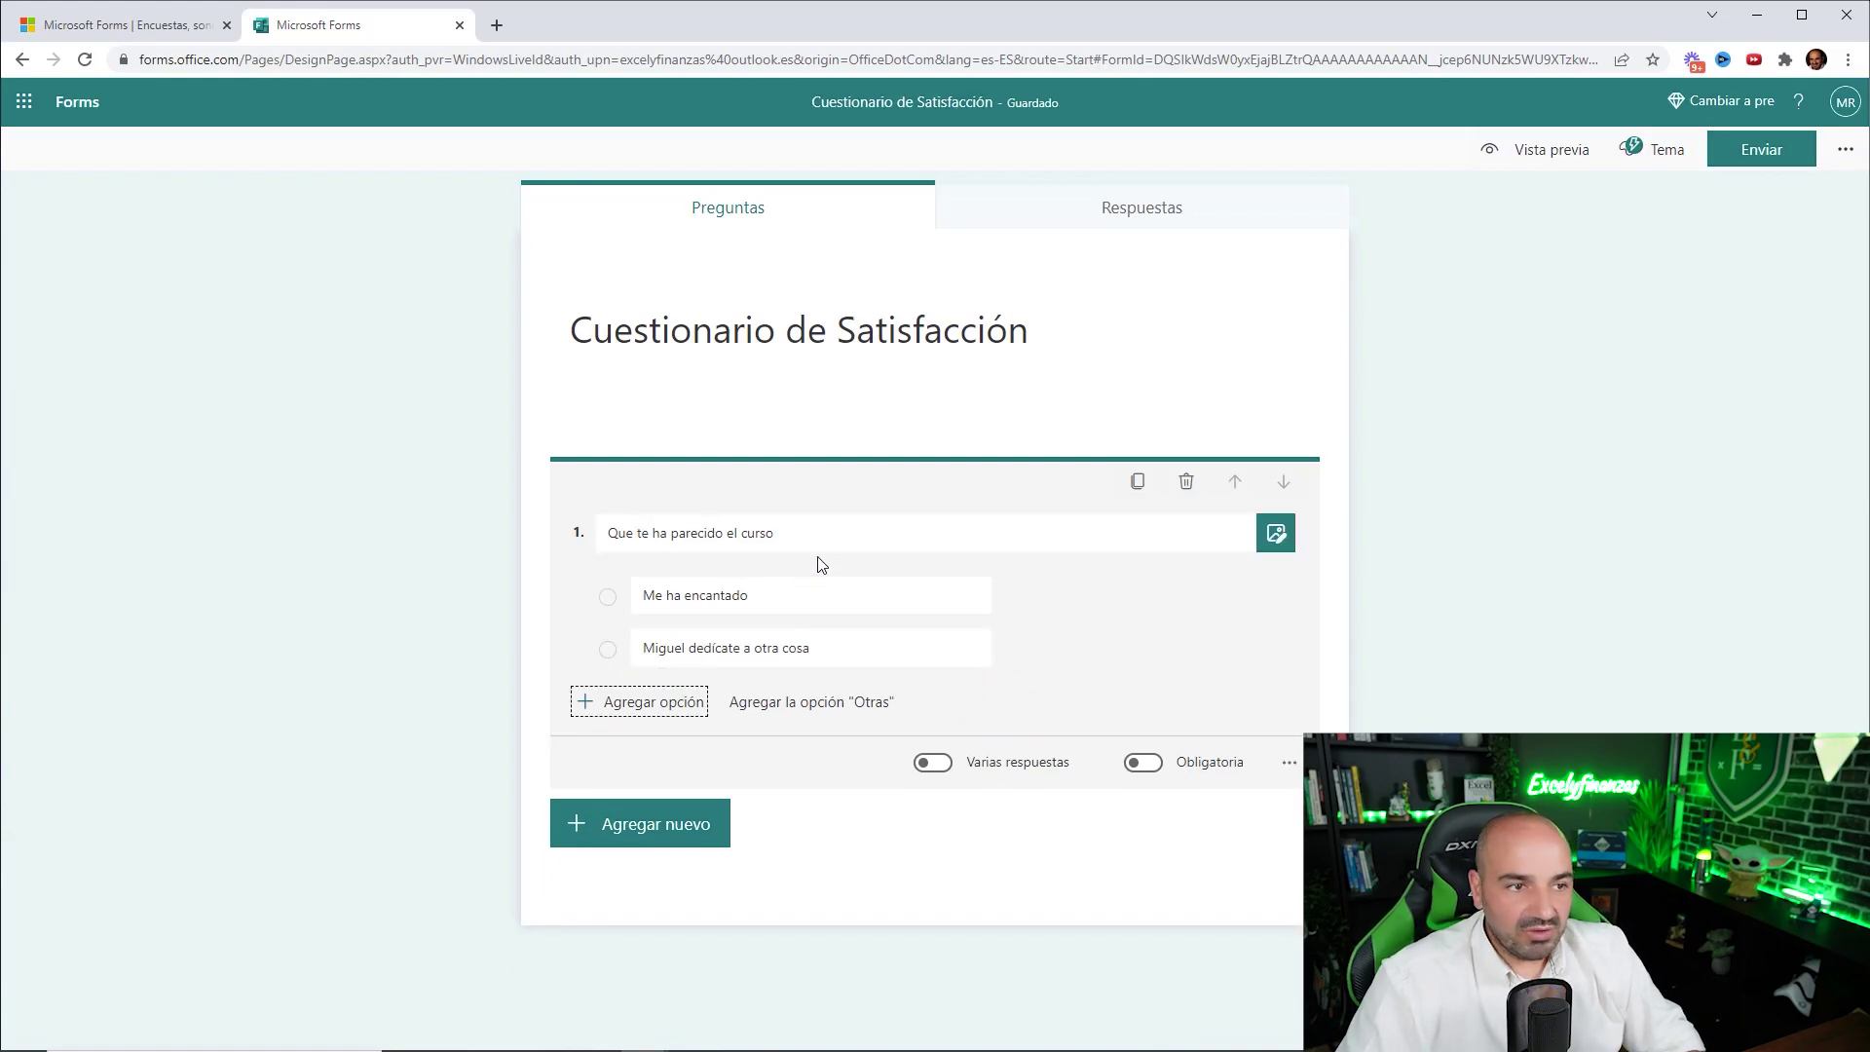
Step: Preview the questionnaire, test the second answer of question 1, and return to editing
left_click(1524, 165)
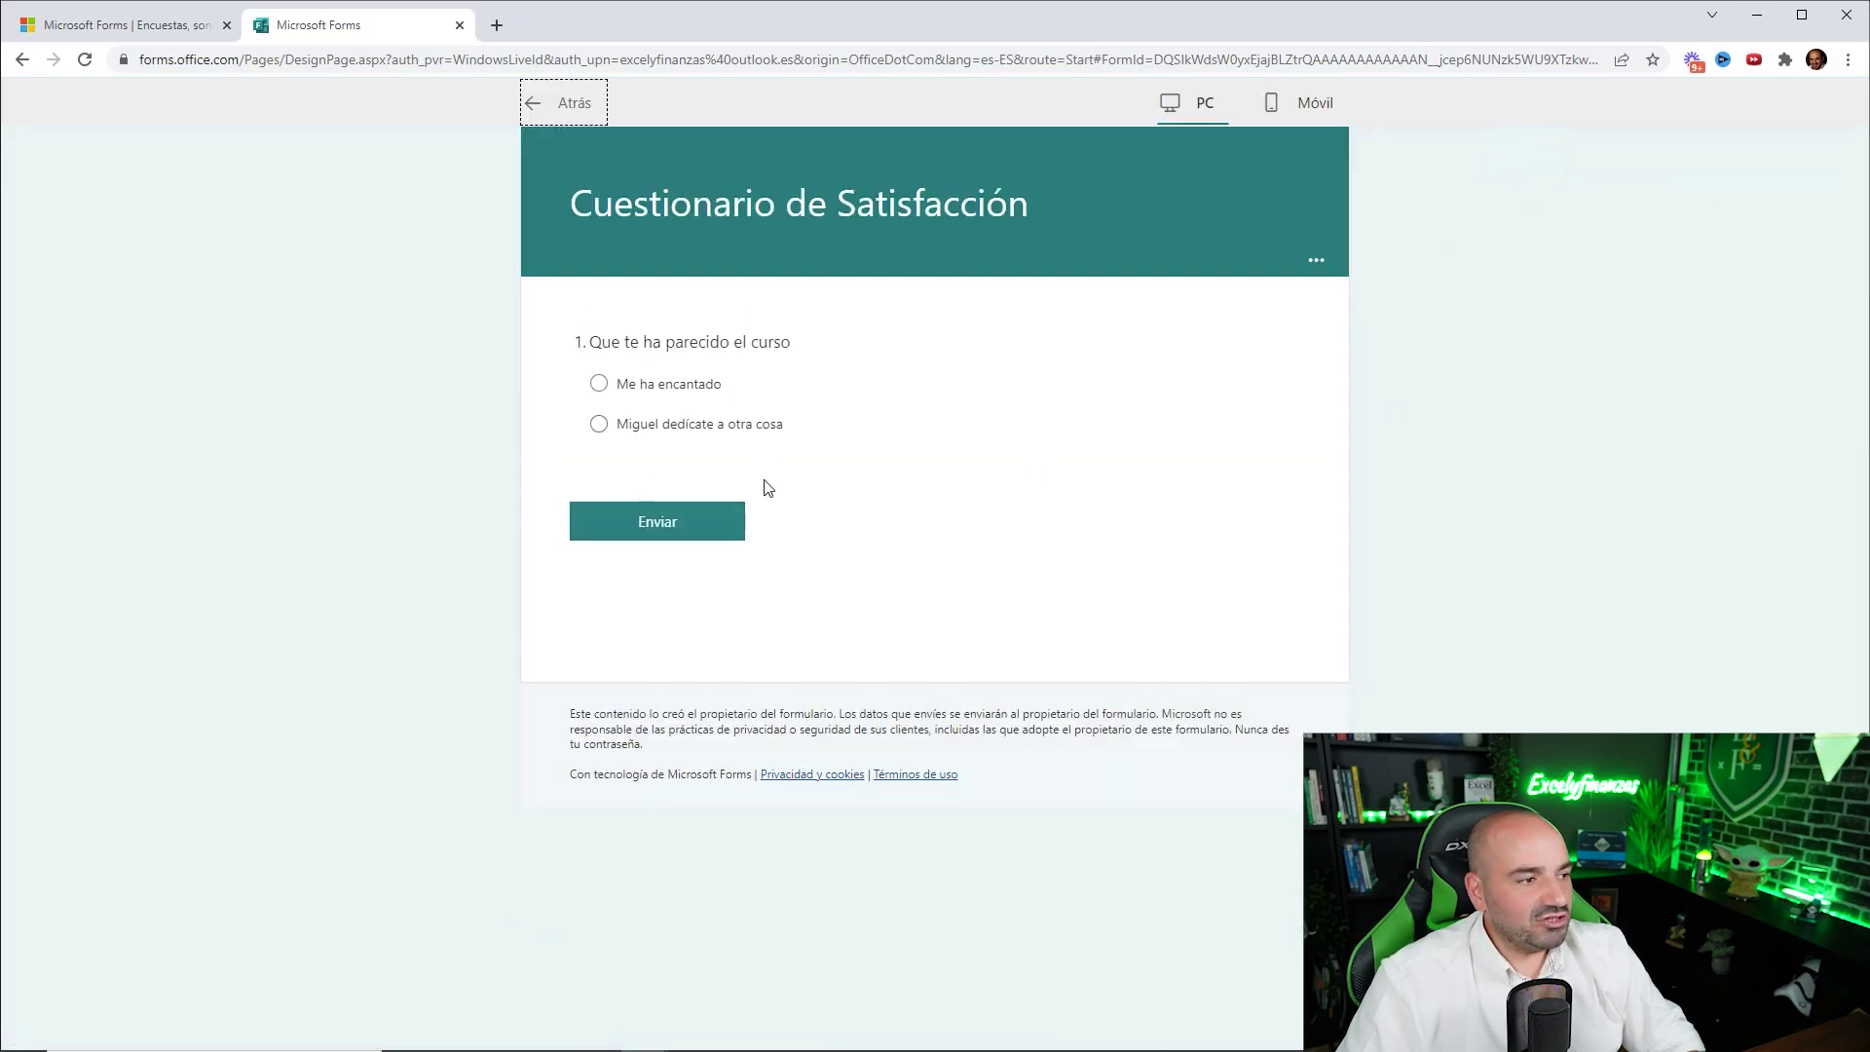
left_click(599, 424)
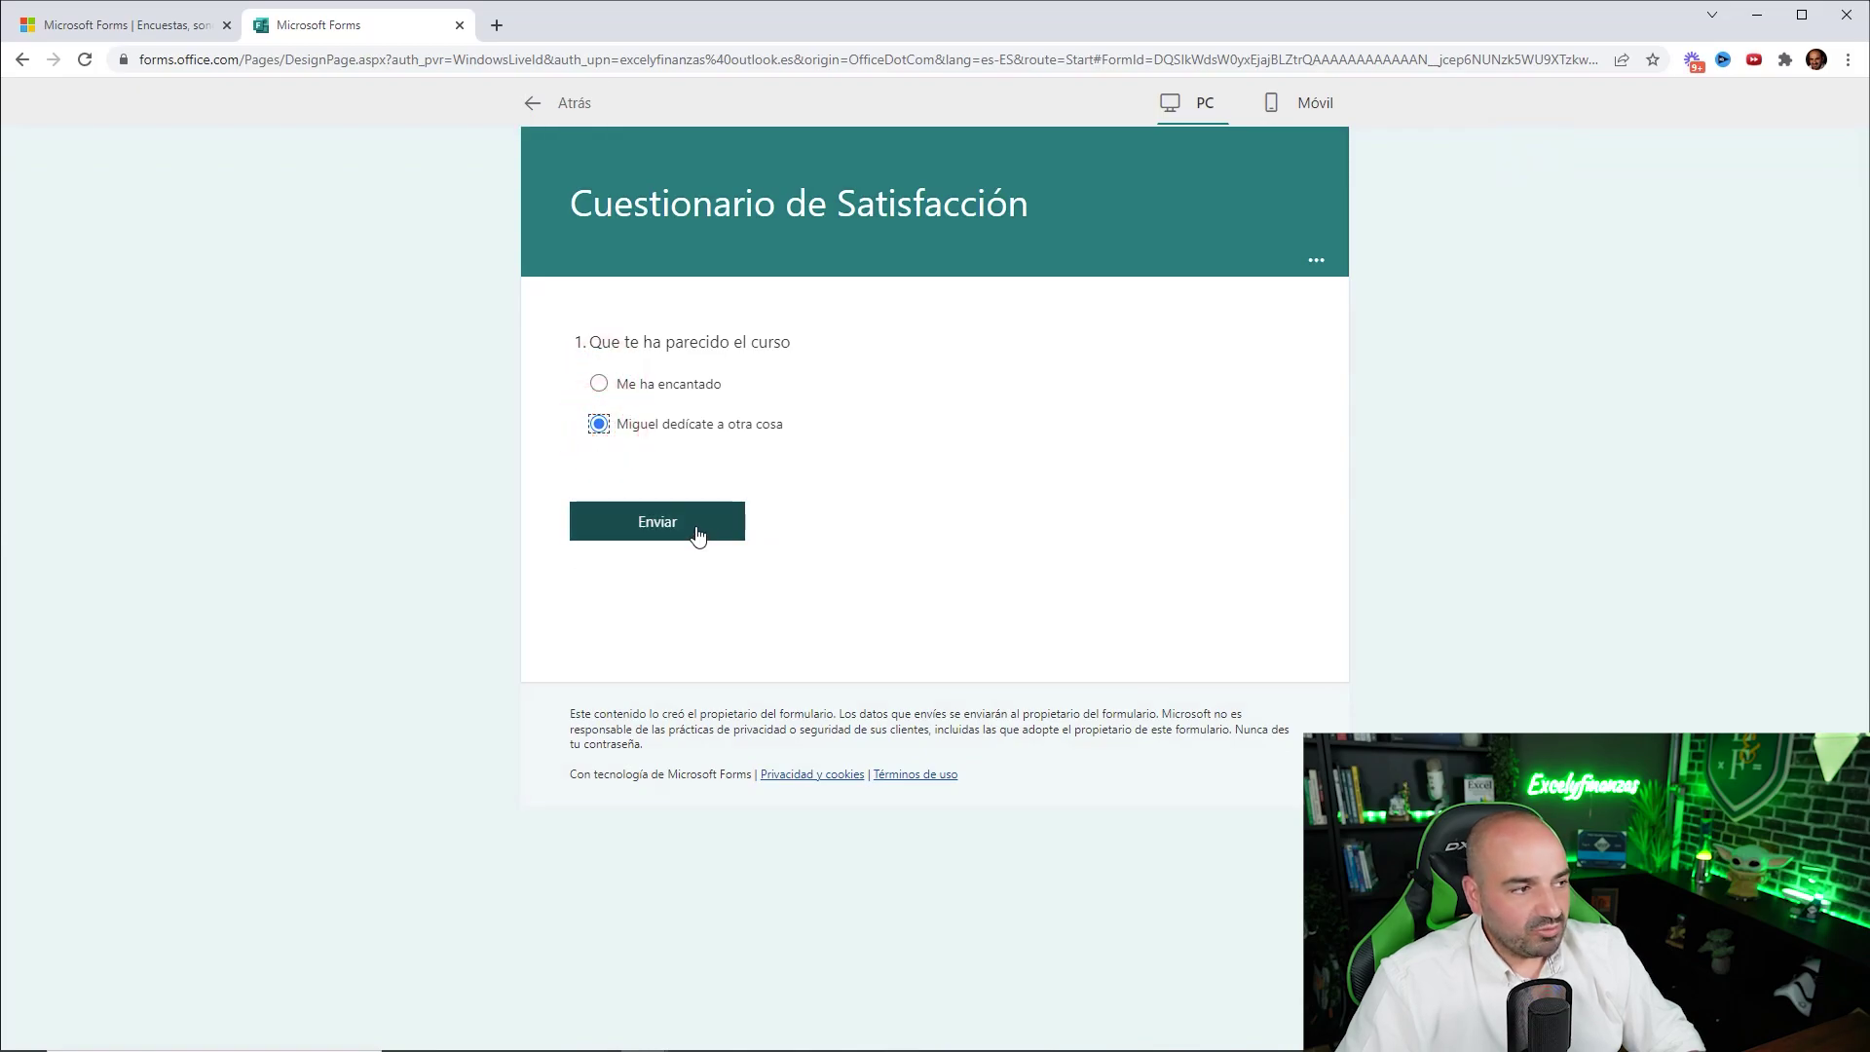
left_click(562, 101)
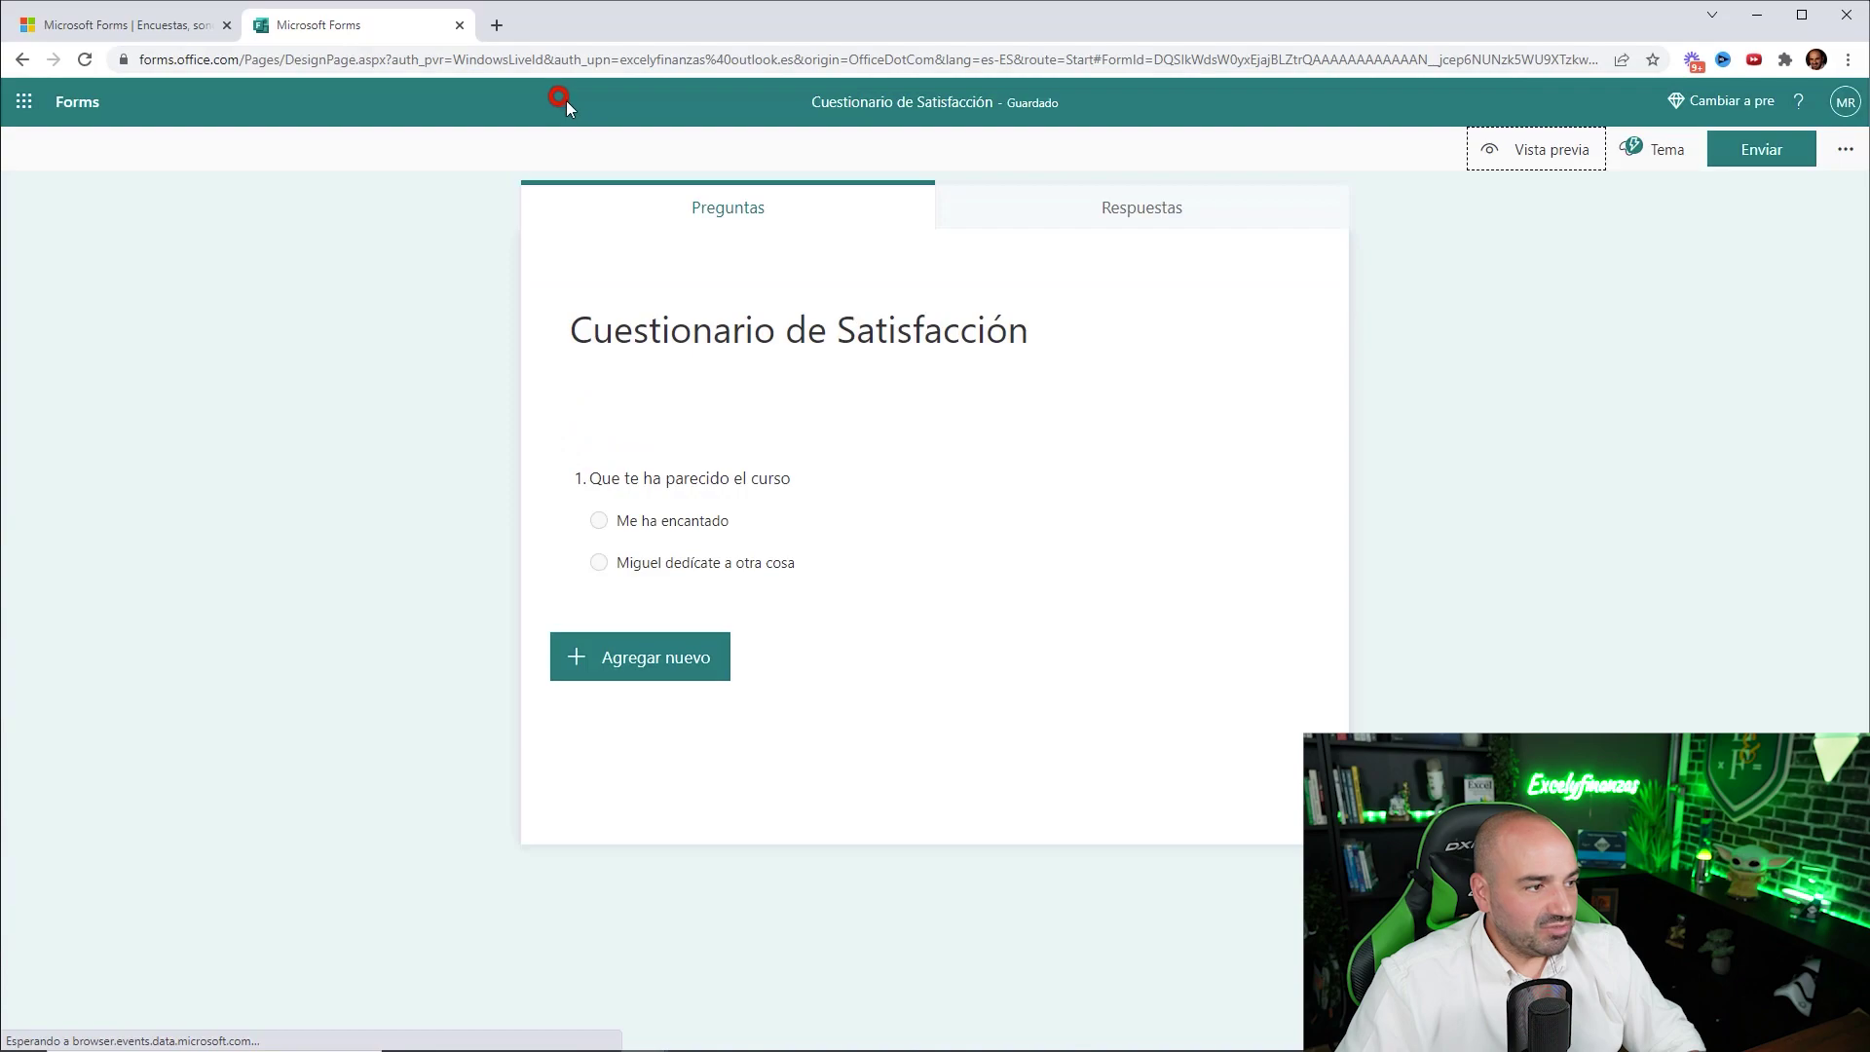
Step: Add a text question reading "Con que objetivo te apuntaste al curso?" below the first question
left_click(655, 661)
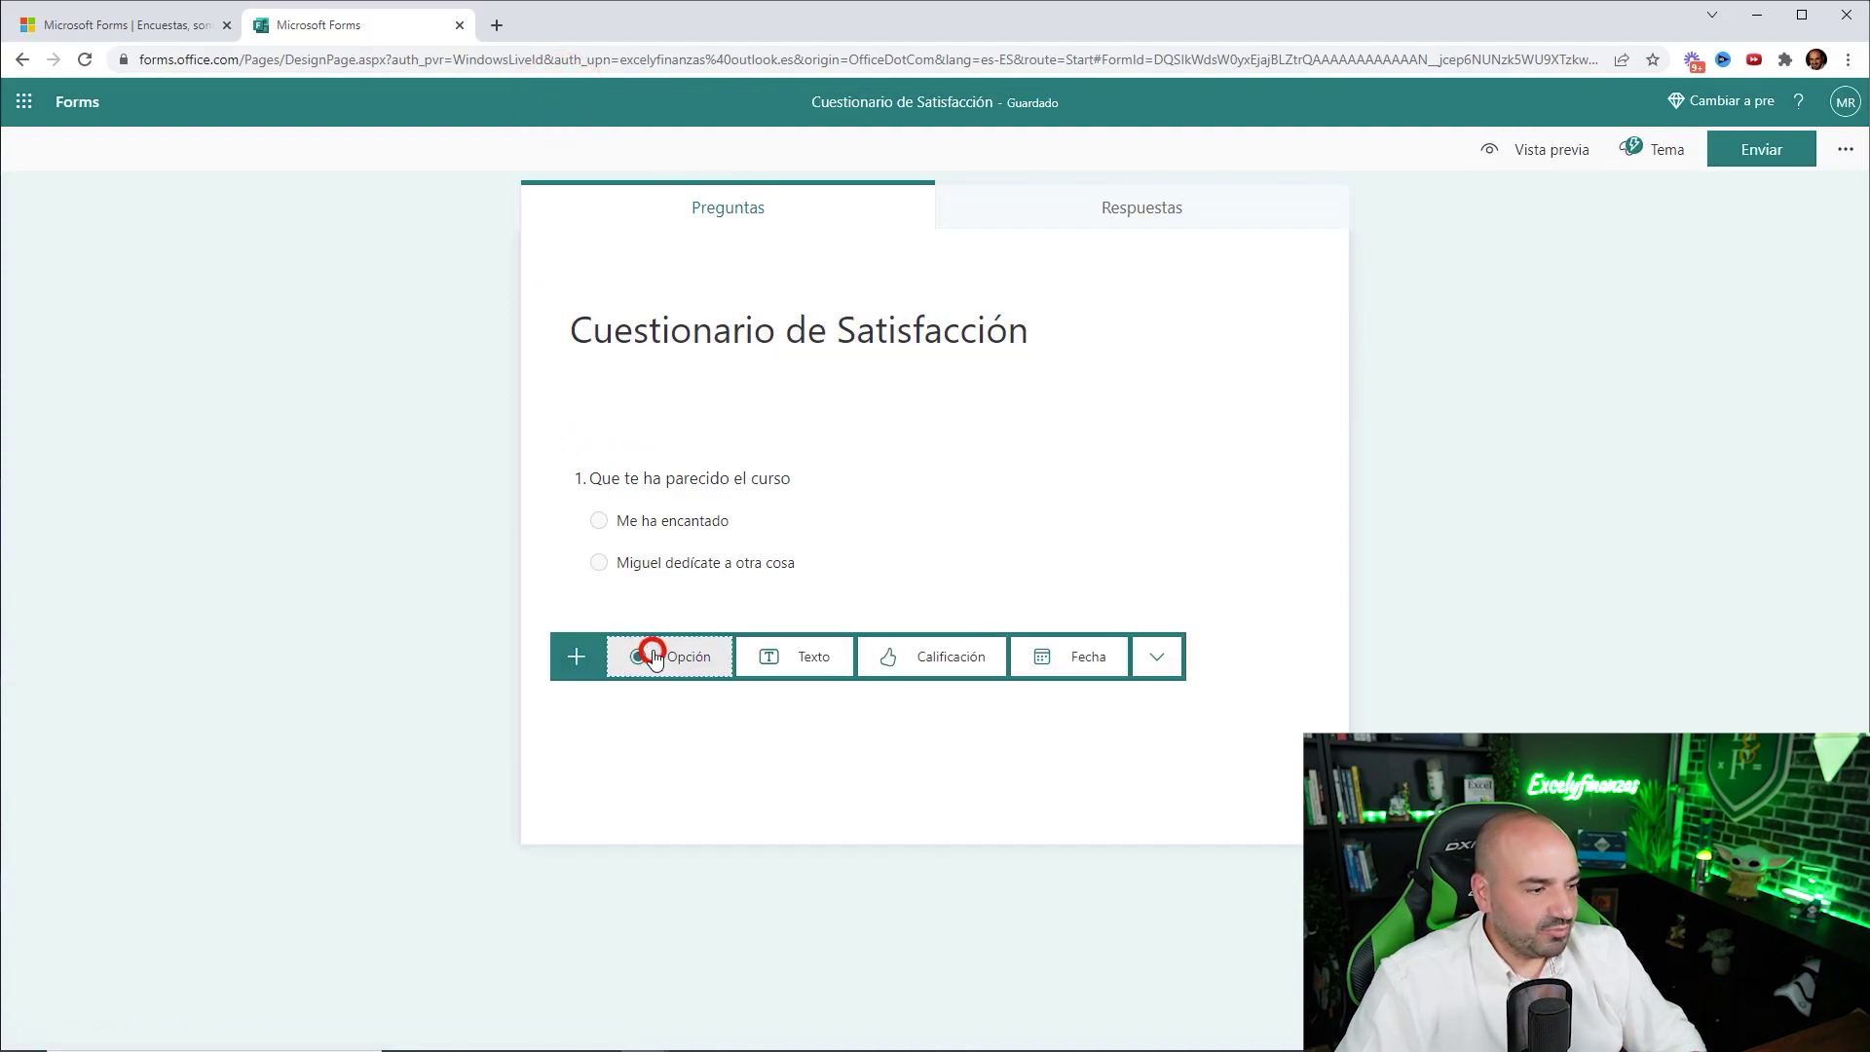
left_click(804, 664)
type("Con que objetivo te apuntaste al curso?")
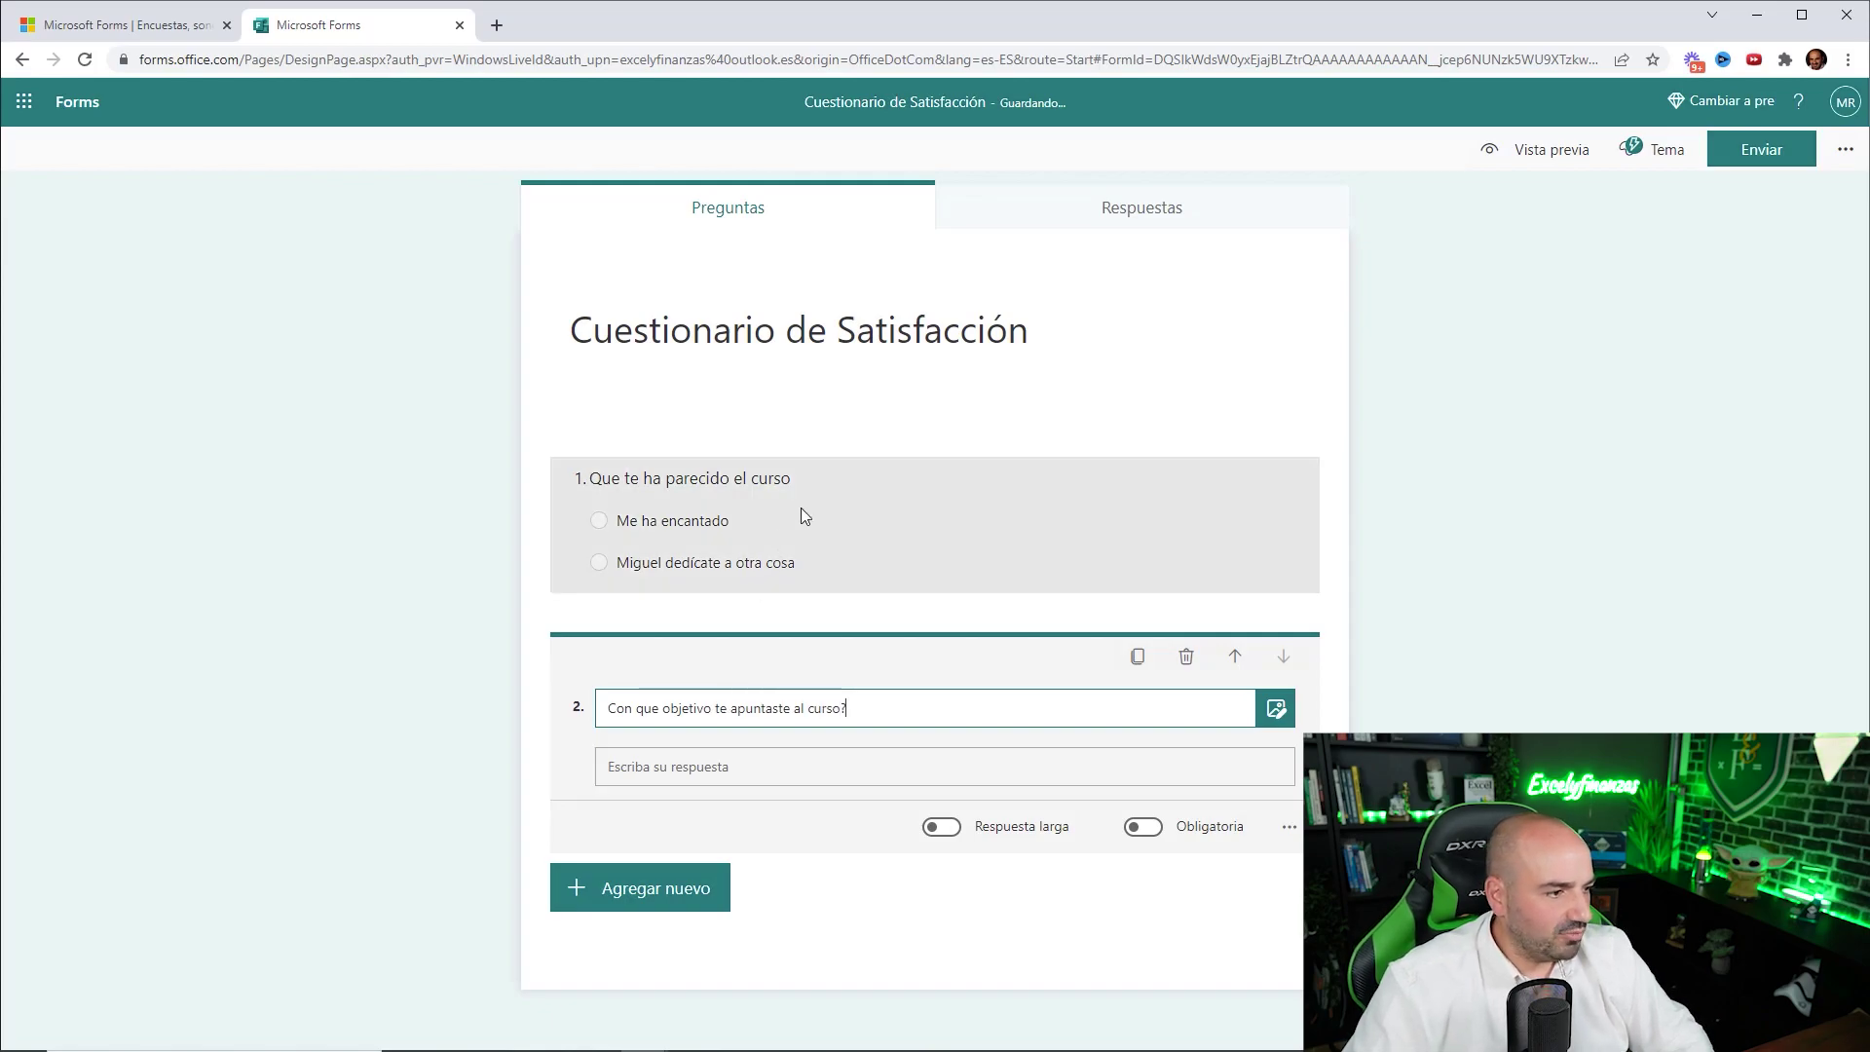
Step: Add the missing question mark so the first question reads "Que te ha parecido el curso?"
left_click(801, 516)
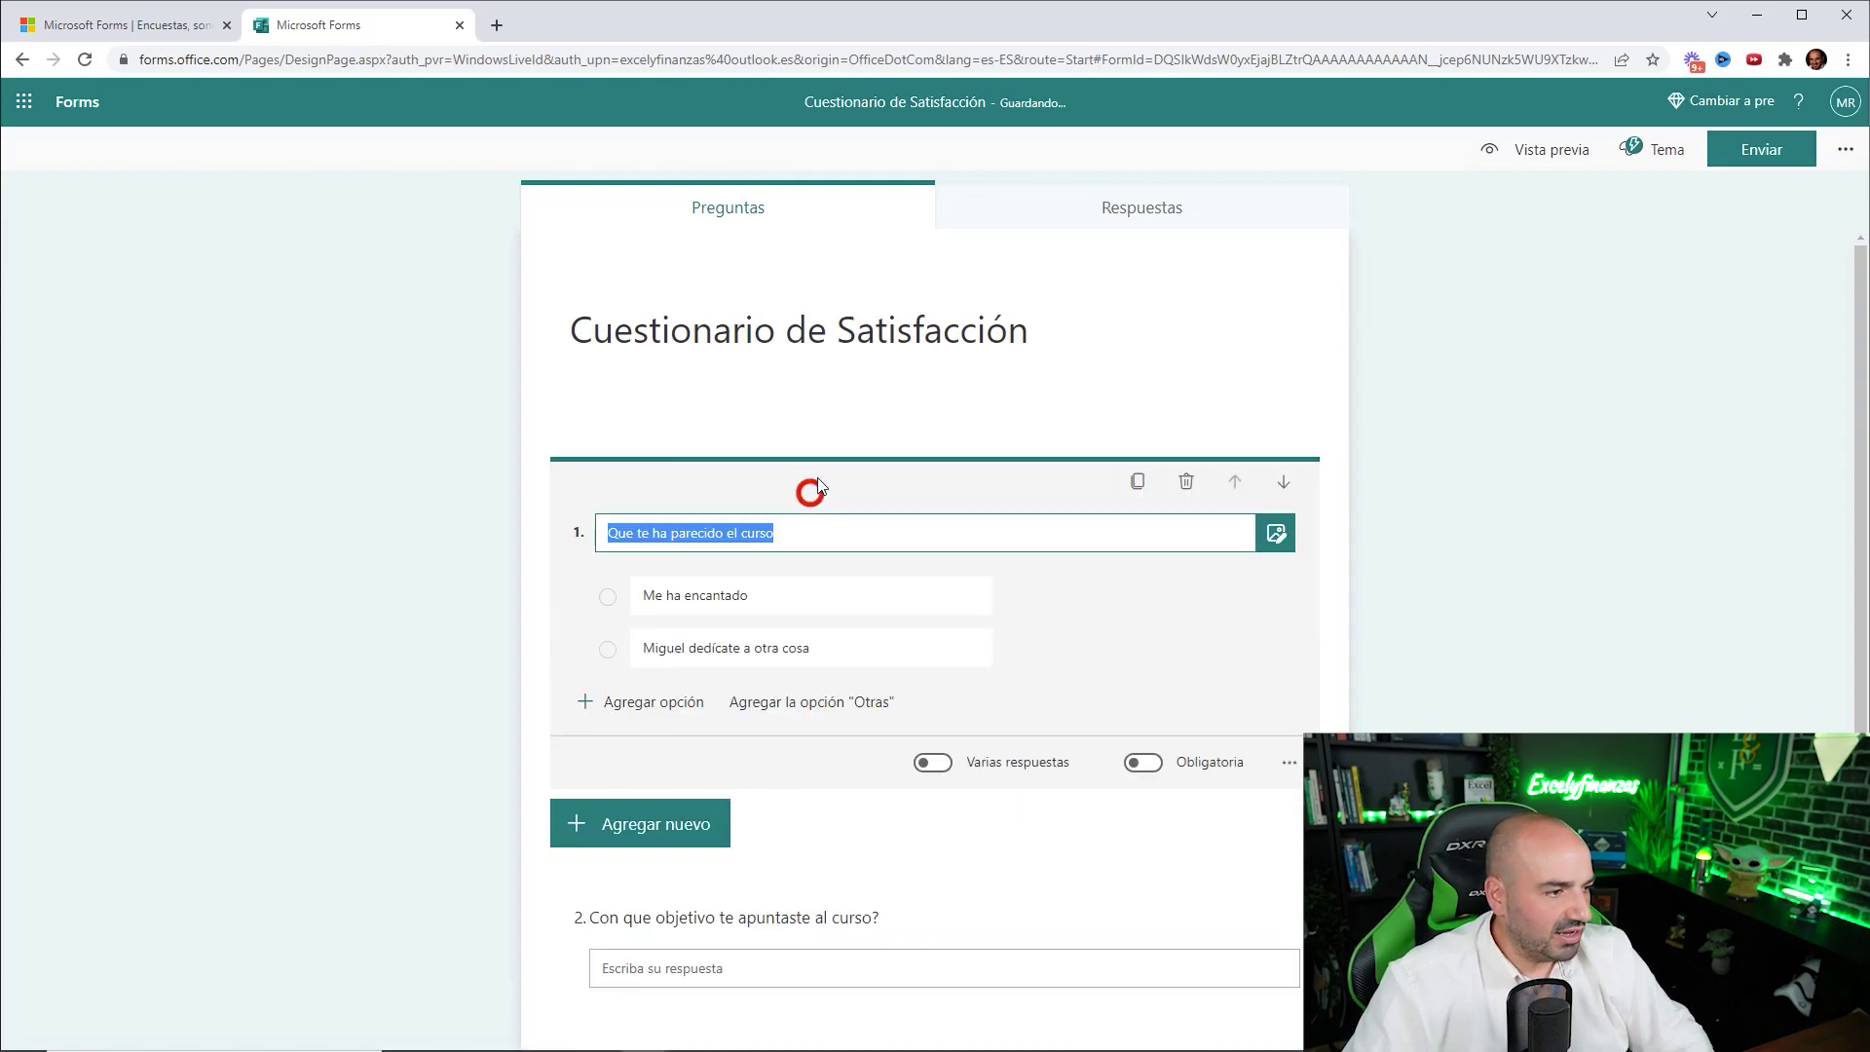
left_click(814, 539)
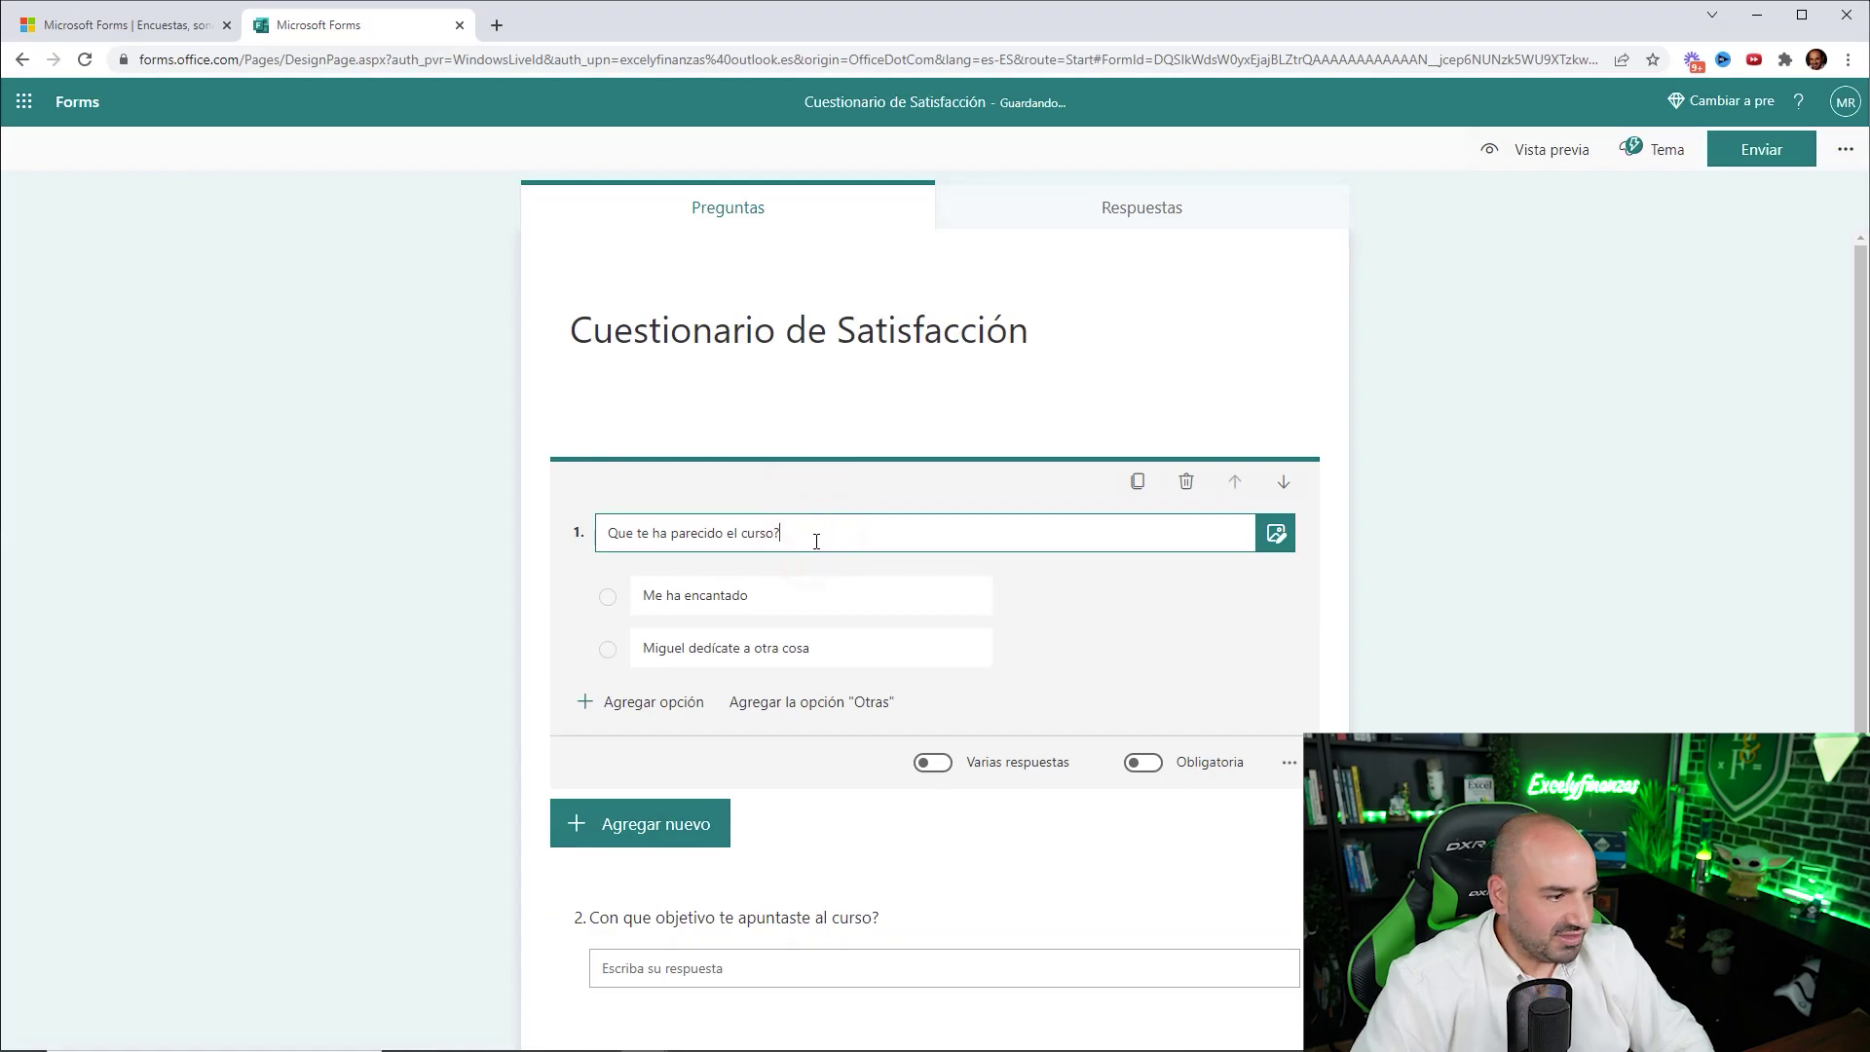
type("?")
key("Return")
key("BackSpace")
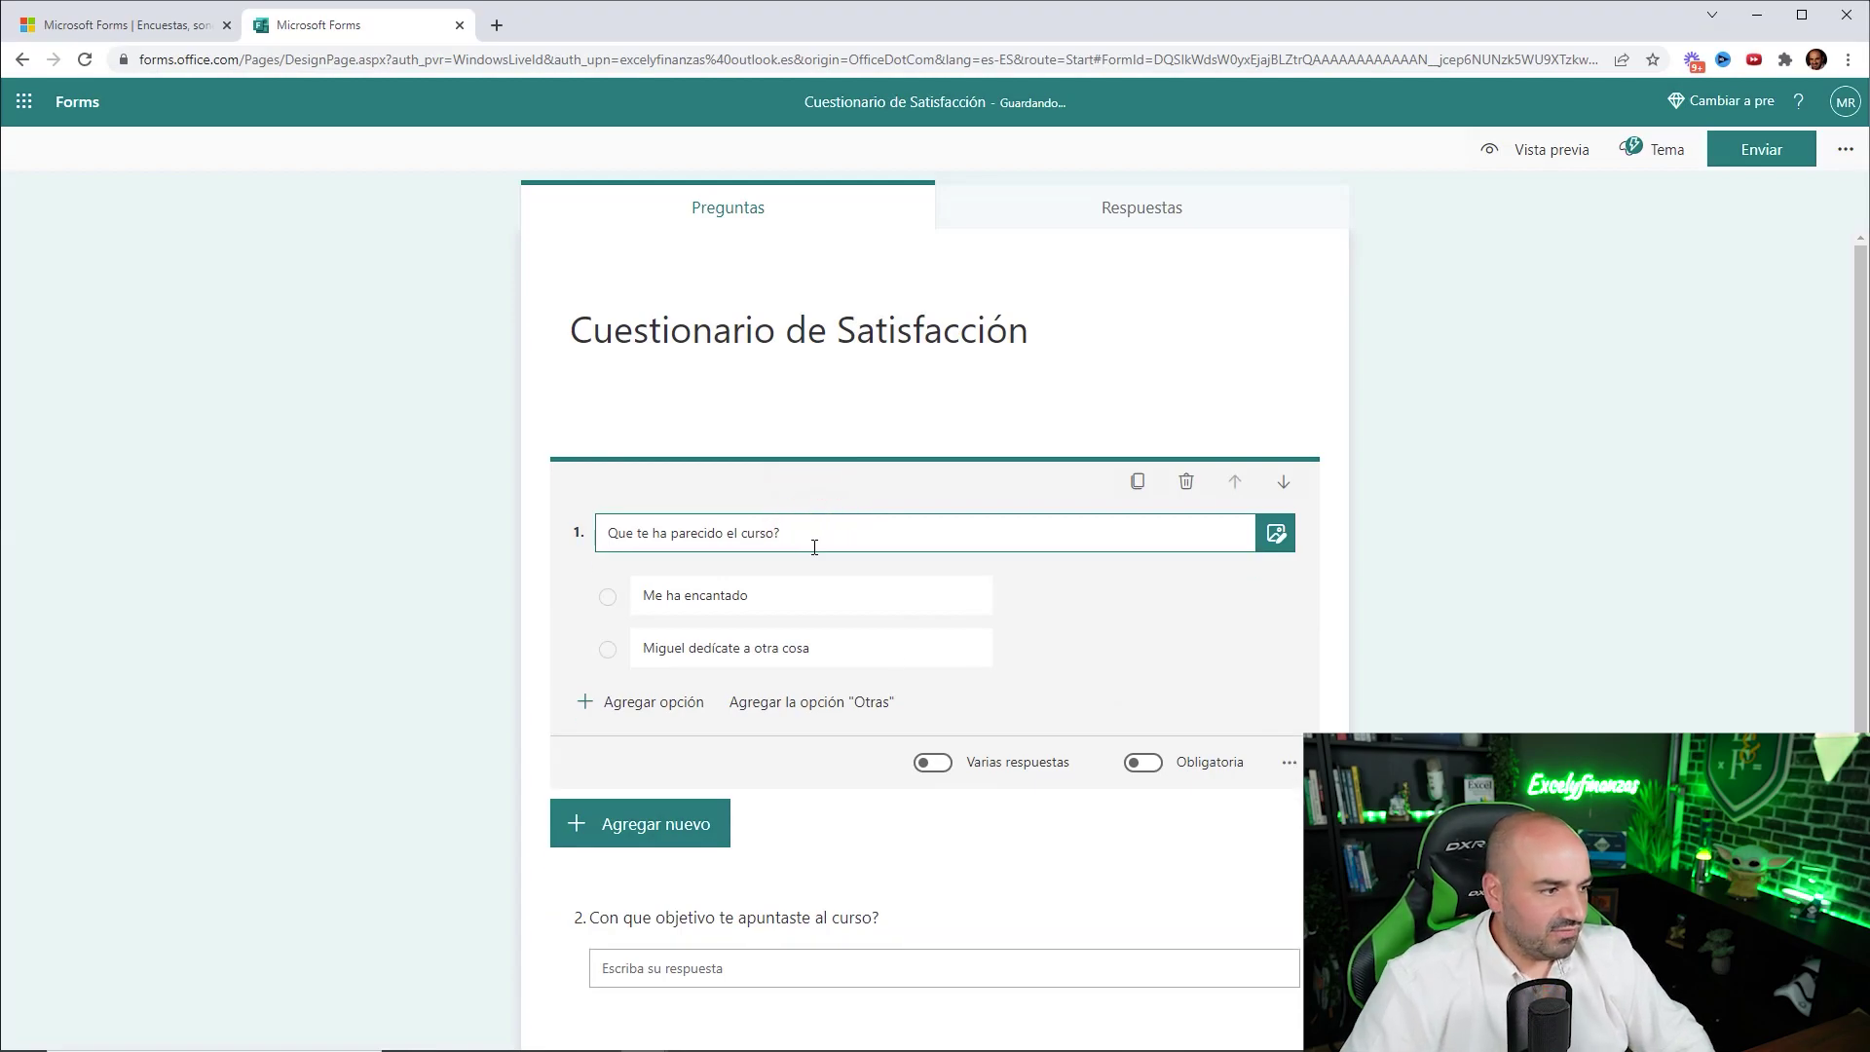
Step: Preview the questionnaire, enter a random sample answer in the text question, and return to editing
left_click(857, 955)
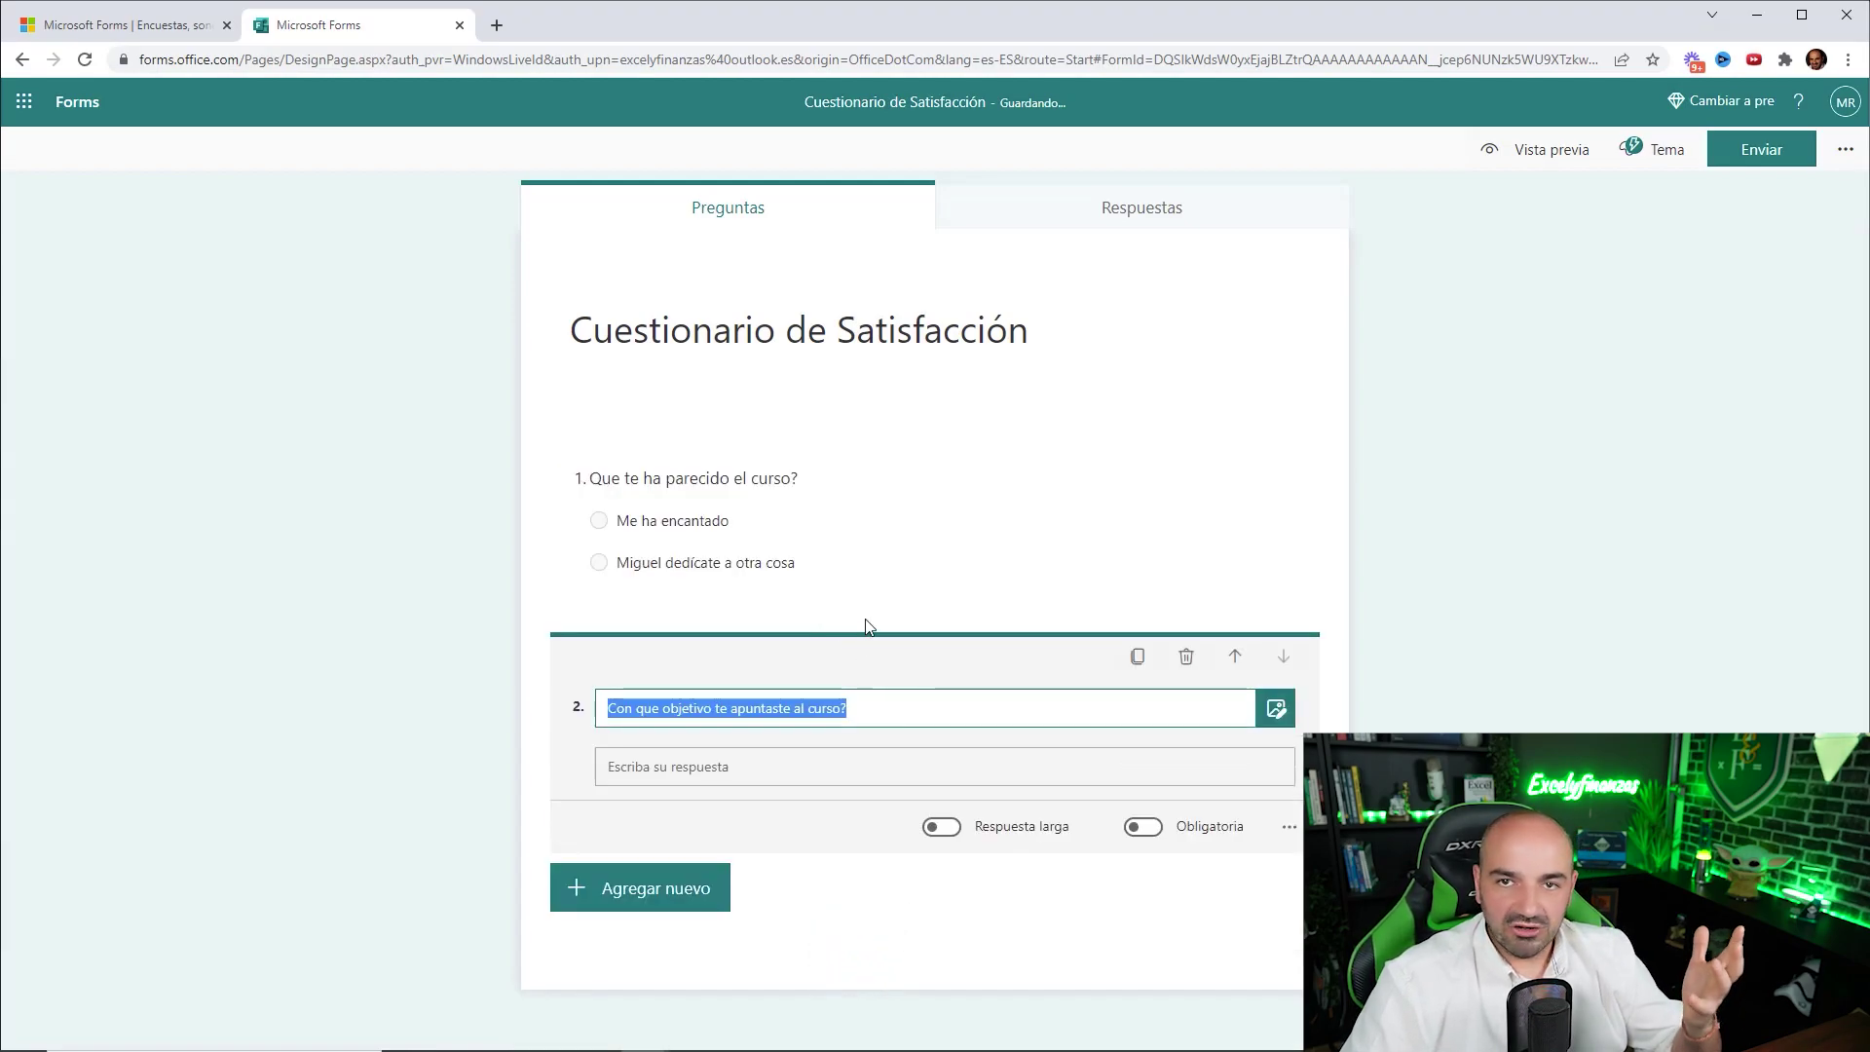
left_click(787, 772)
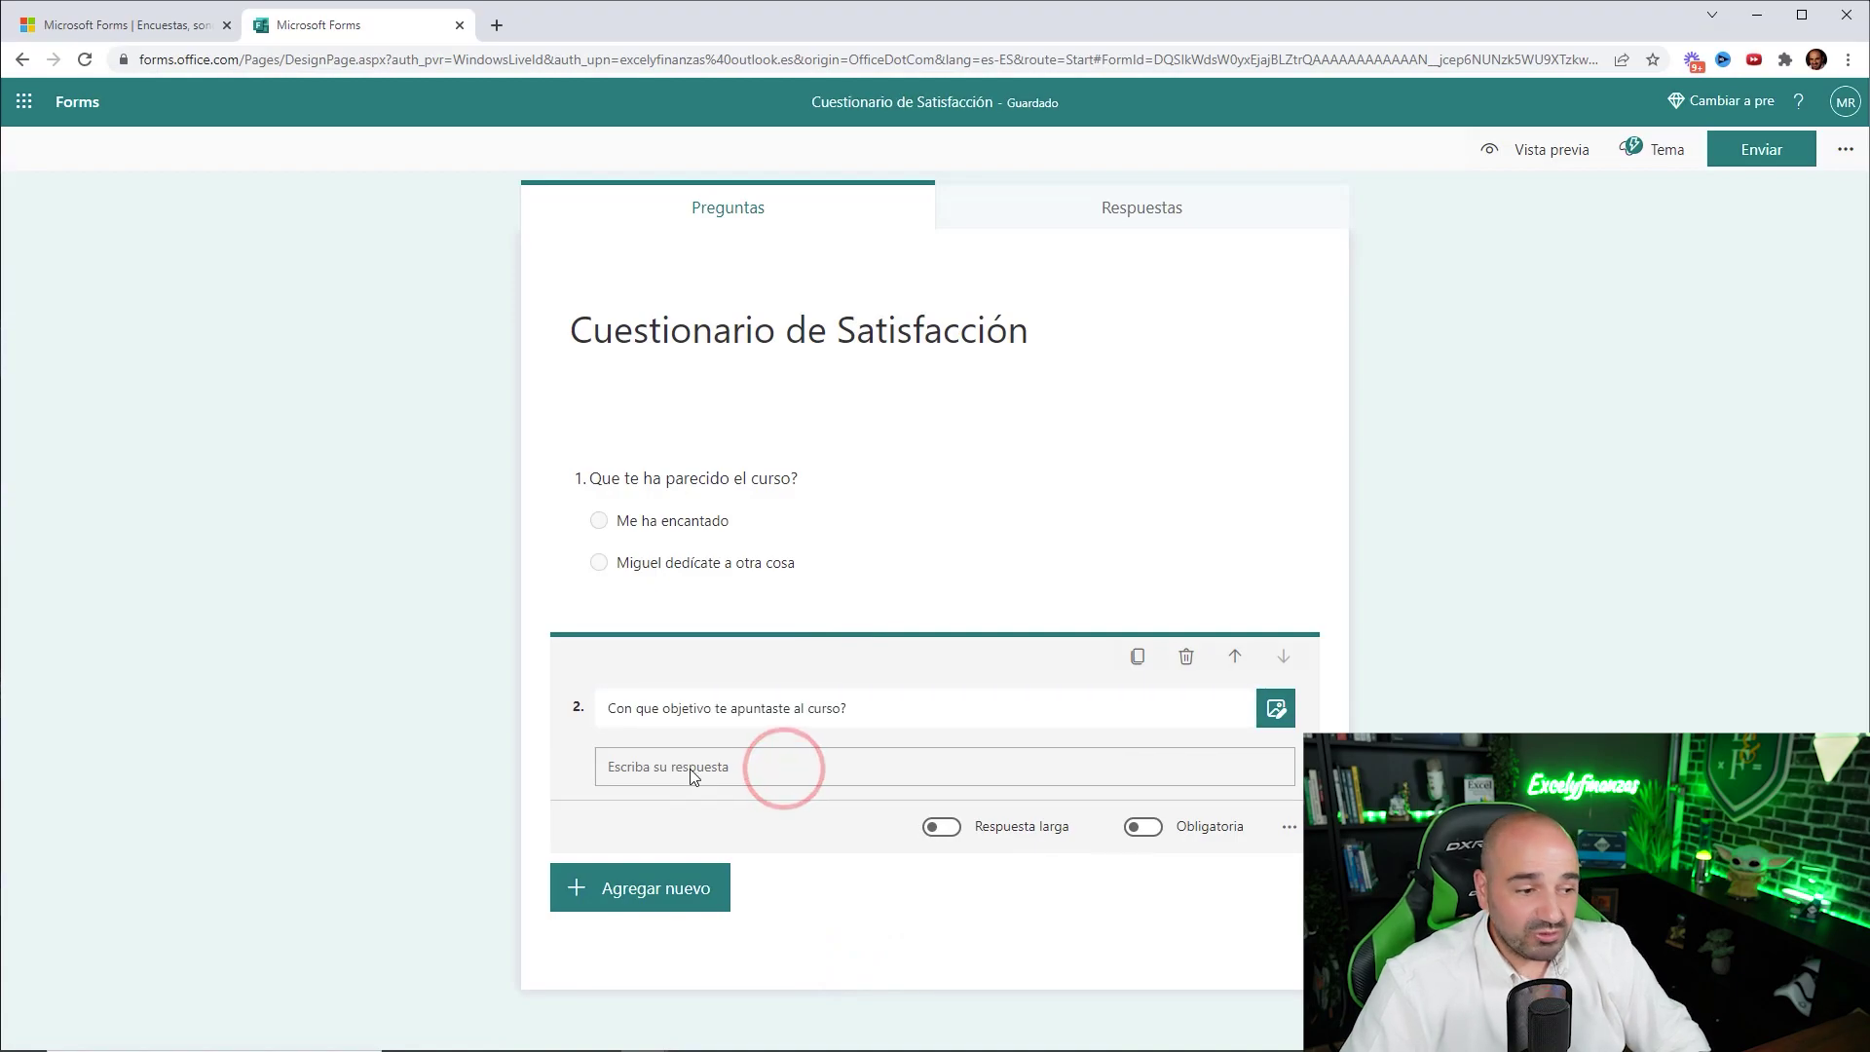
left_click(1548, 156)
left_click(634, 568)
type("asdfgasdfa")
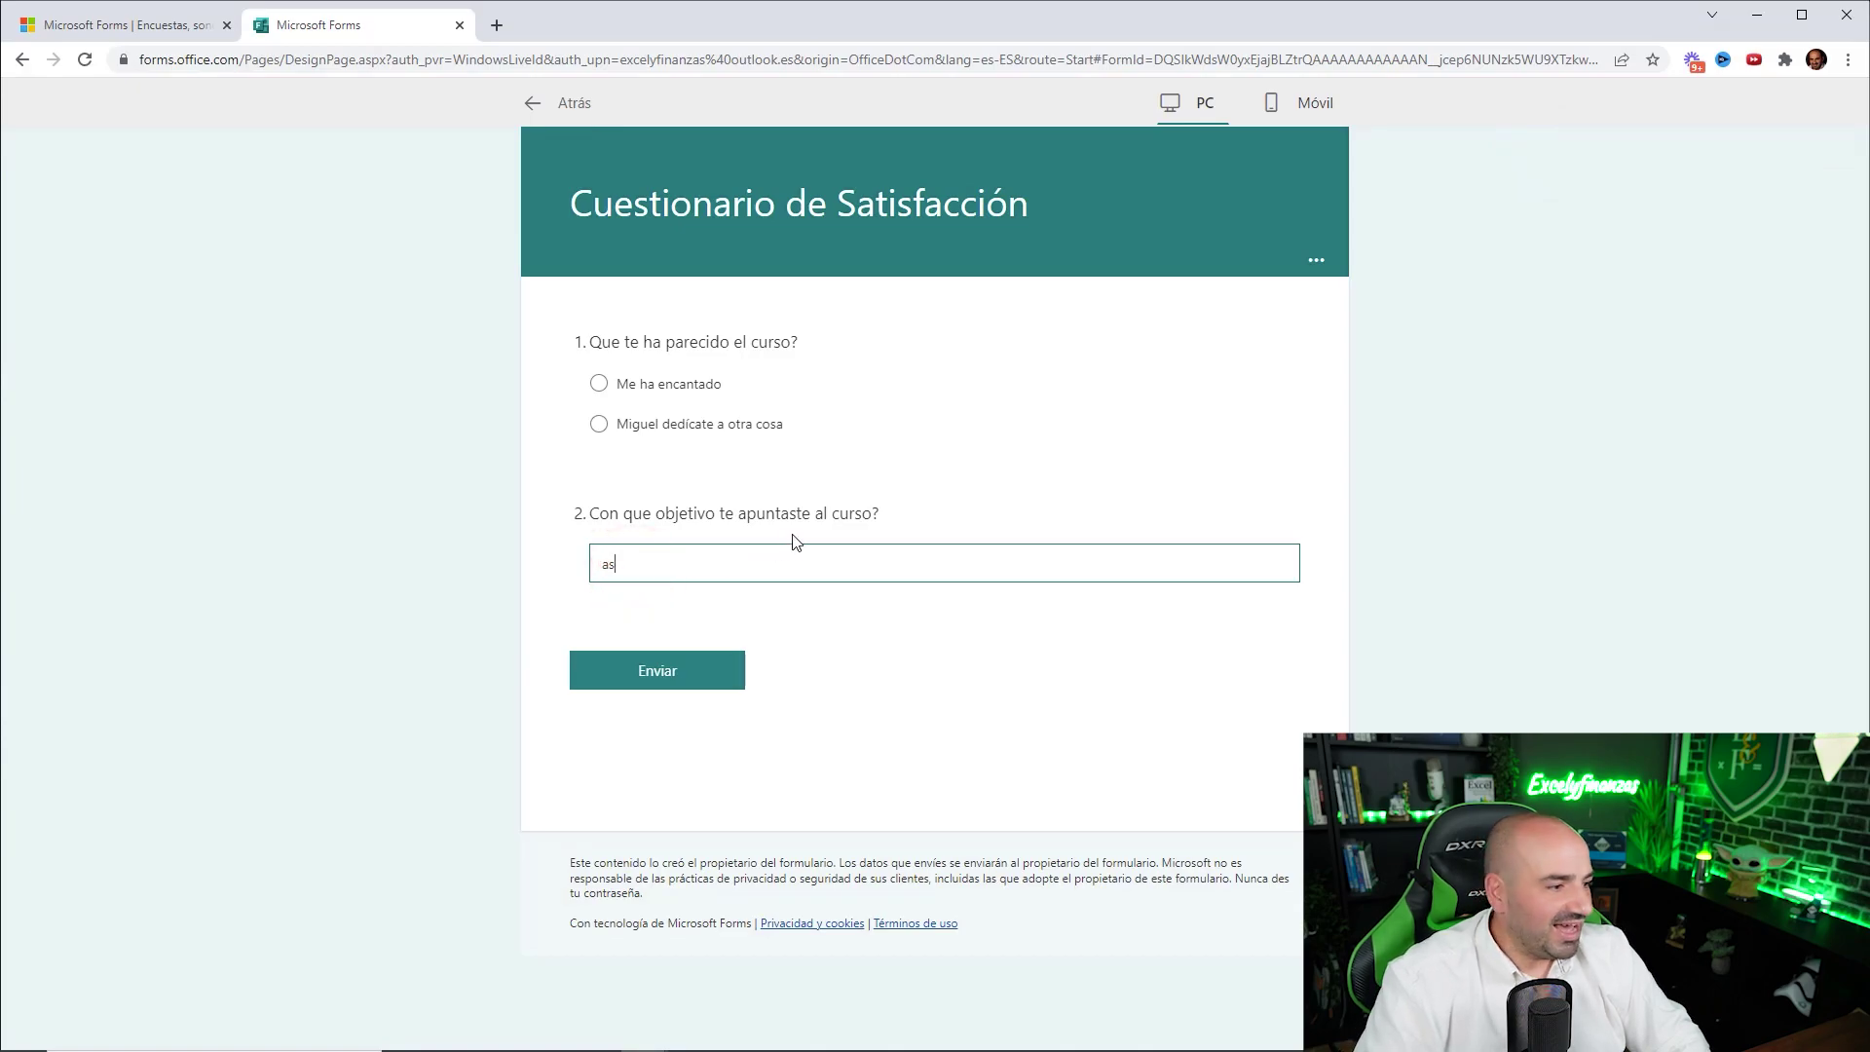
left_click(549, 104)
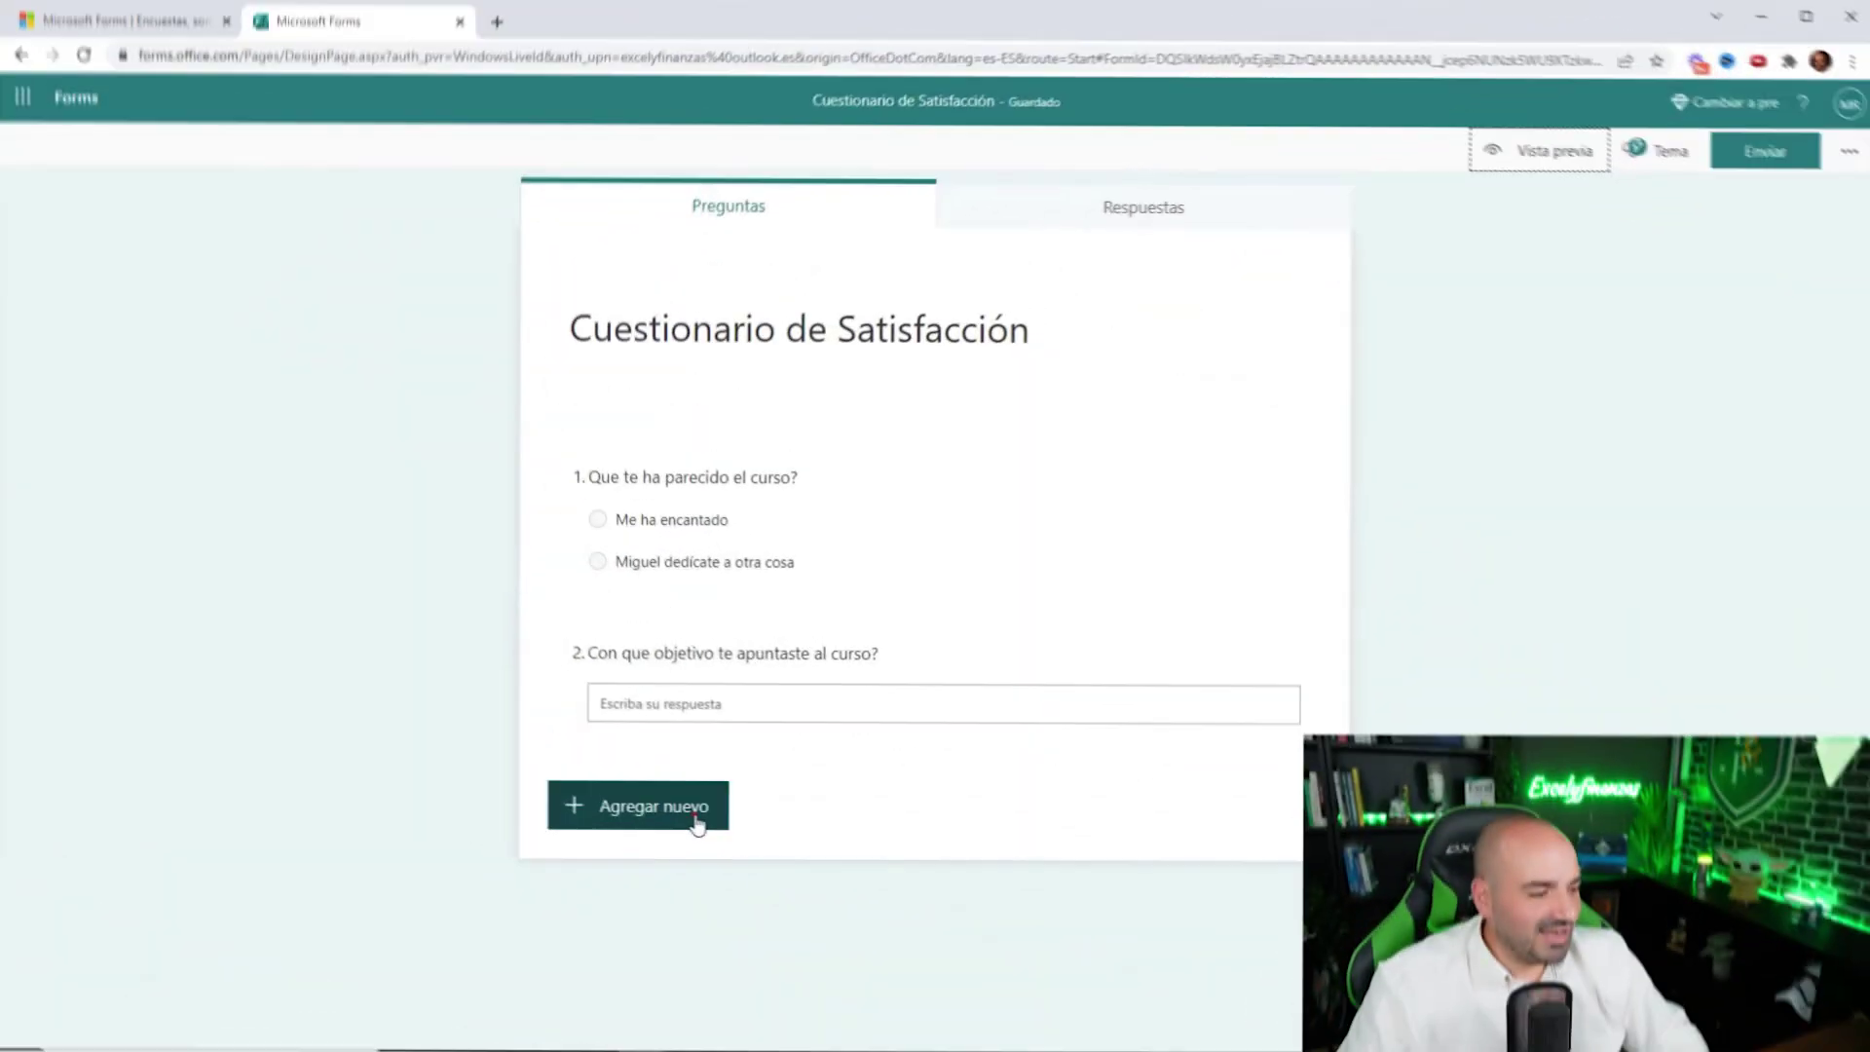
Step: Add a rating question (Calificación) as question 3, try the Número symbol, and set the symbol back to Estrella
left_click(692, 812)
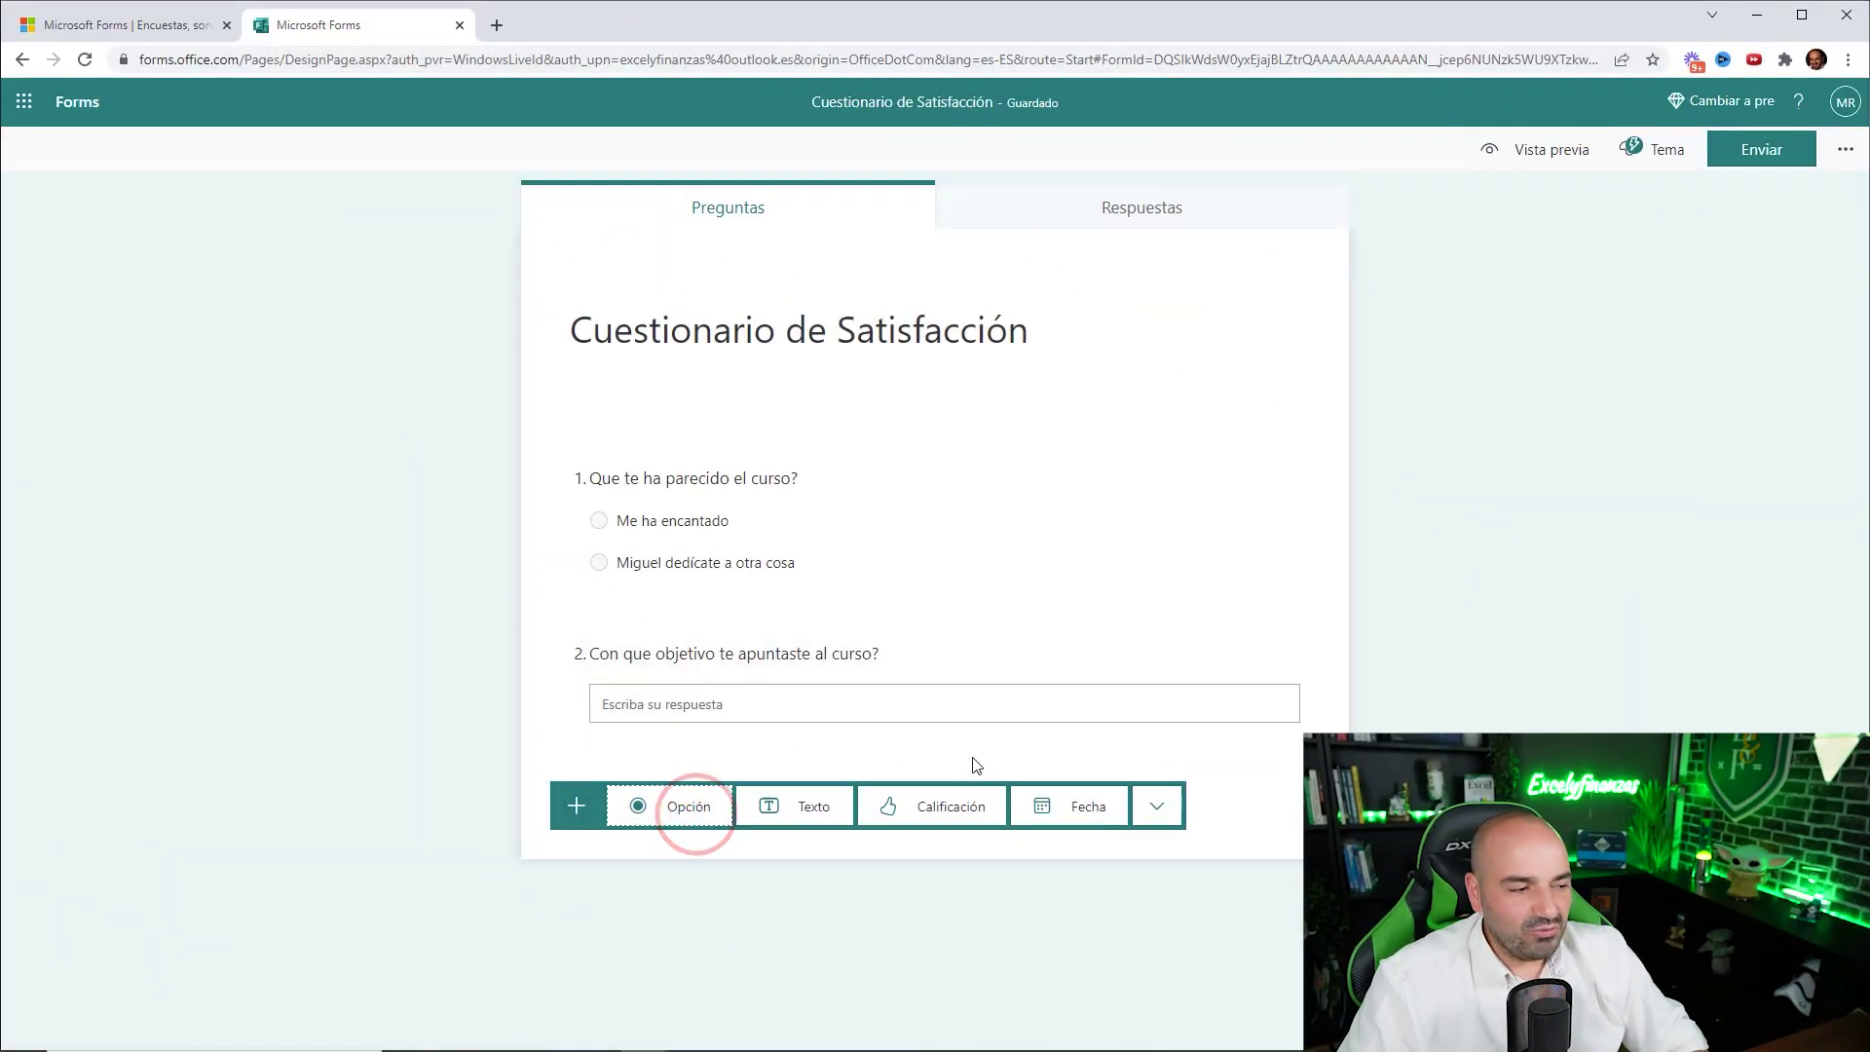
left_click(970, 814)
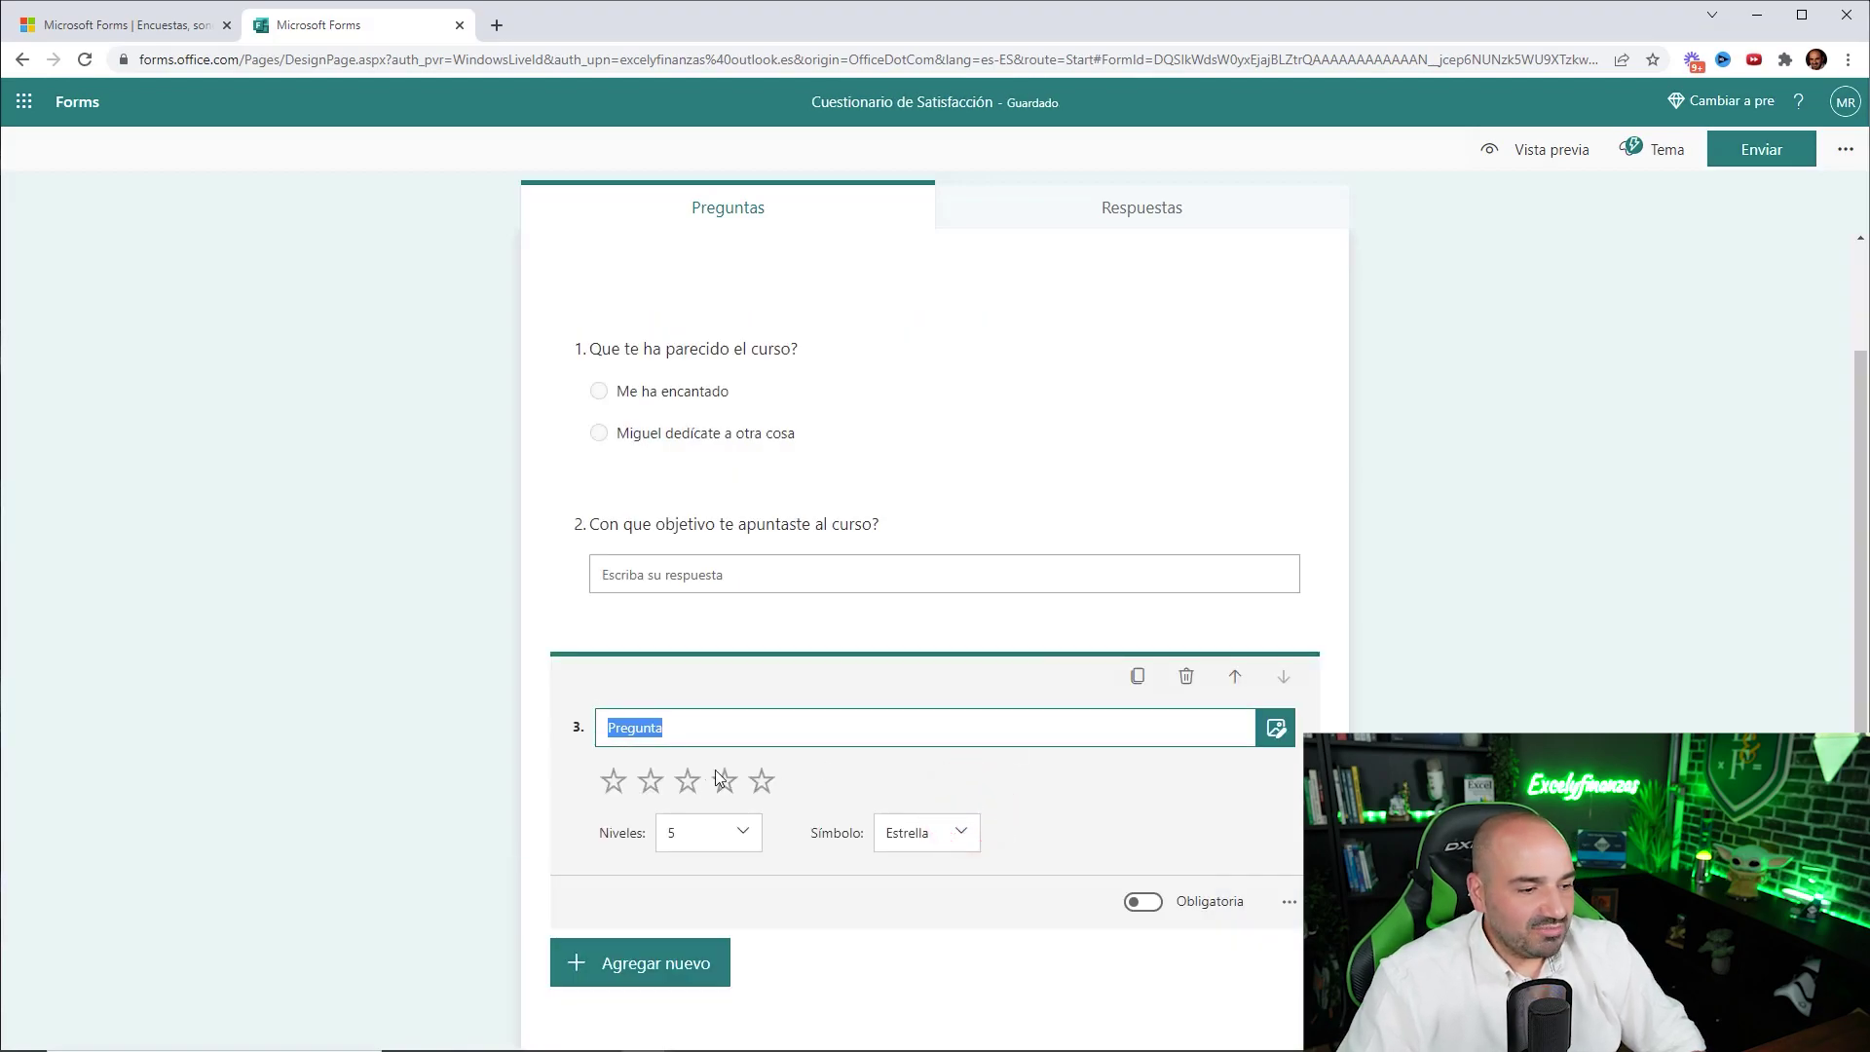
left_click(935, 858)
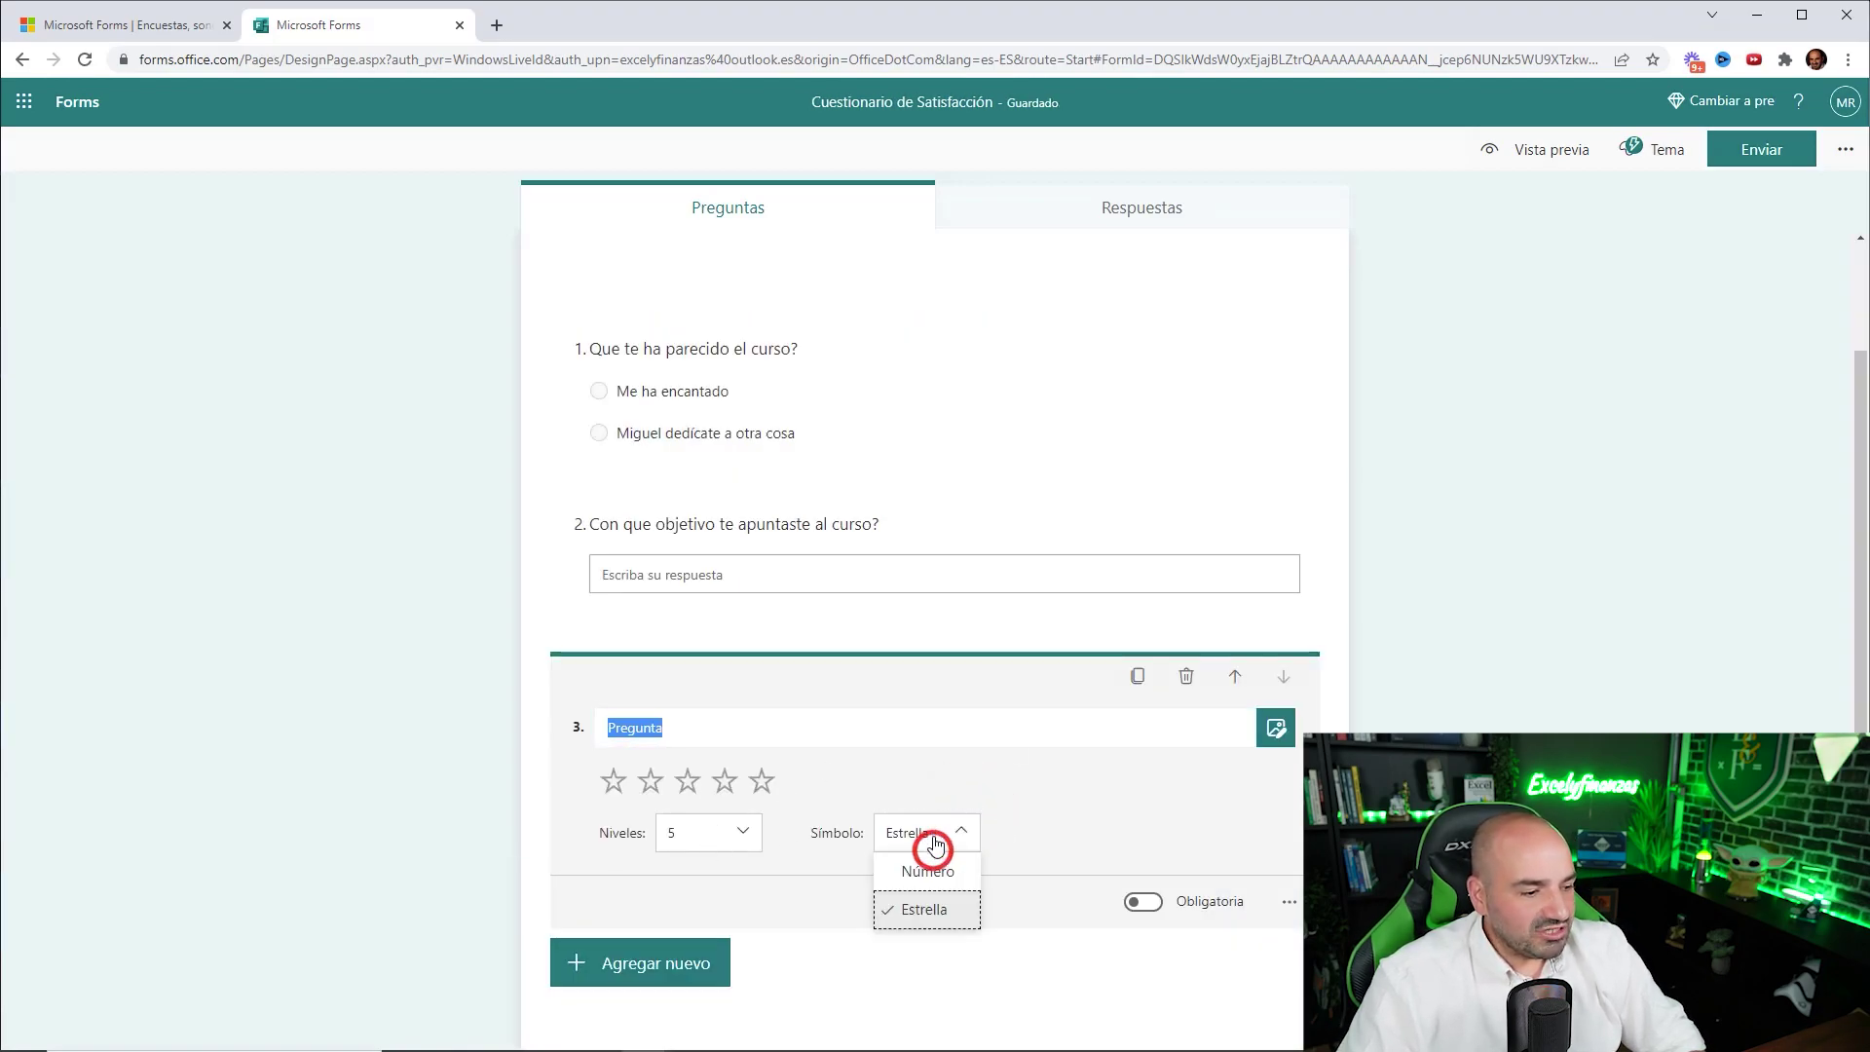
left_click(927, 864)
left_click(930, 850)
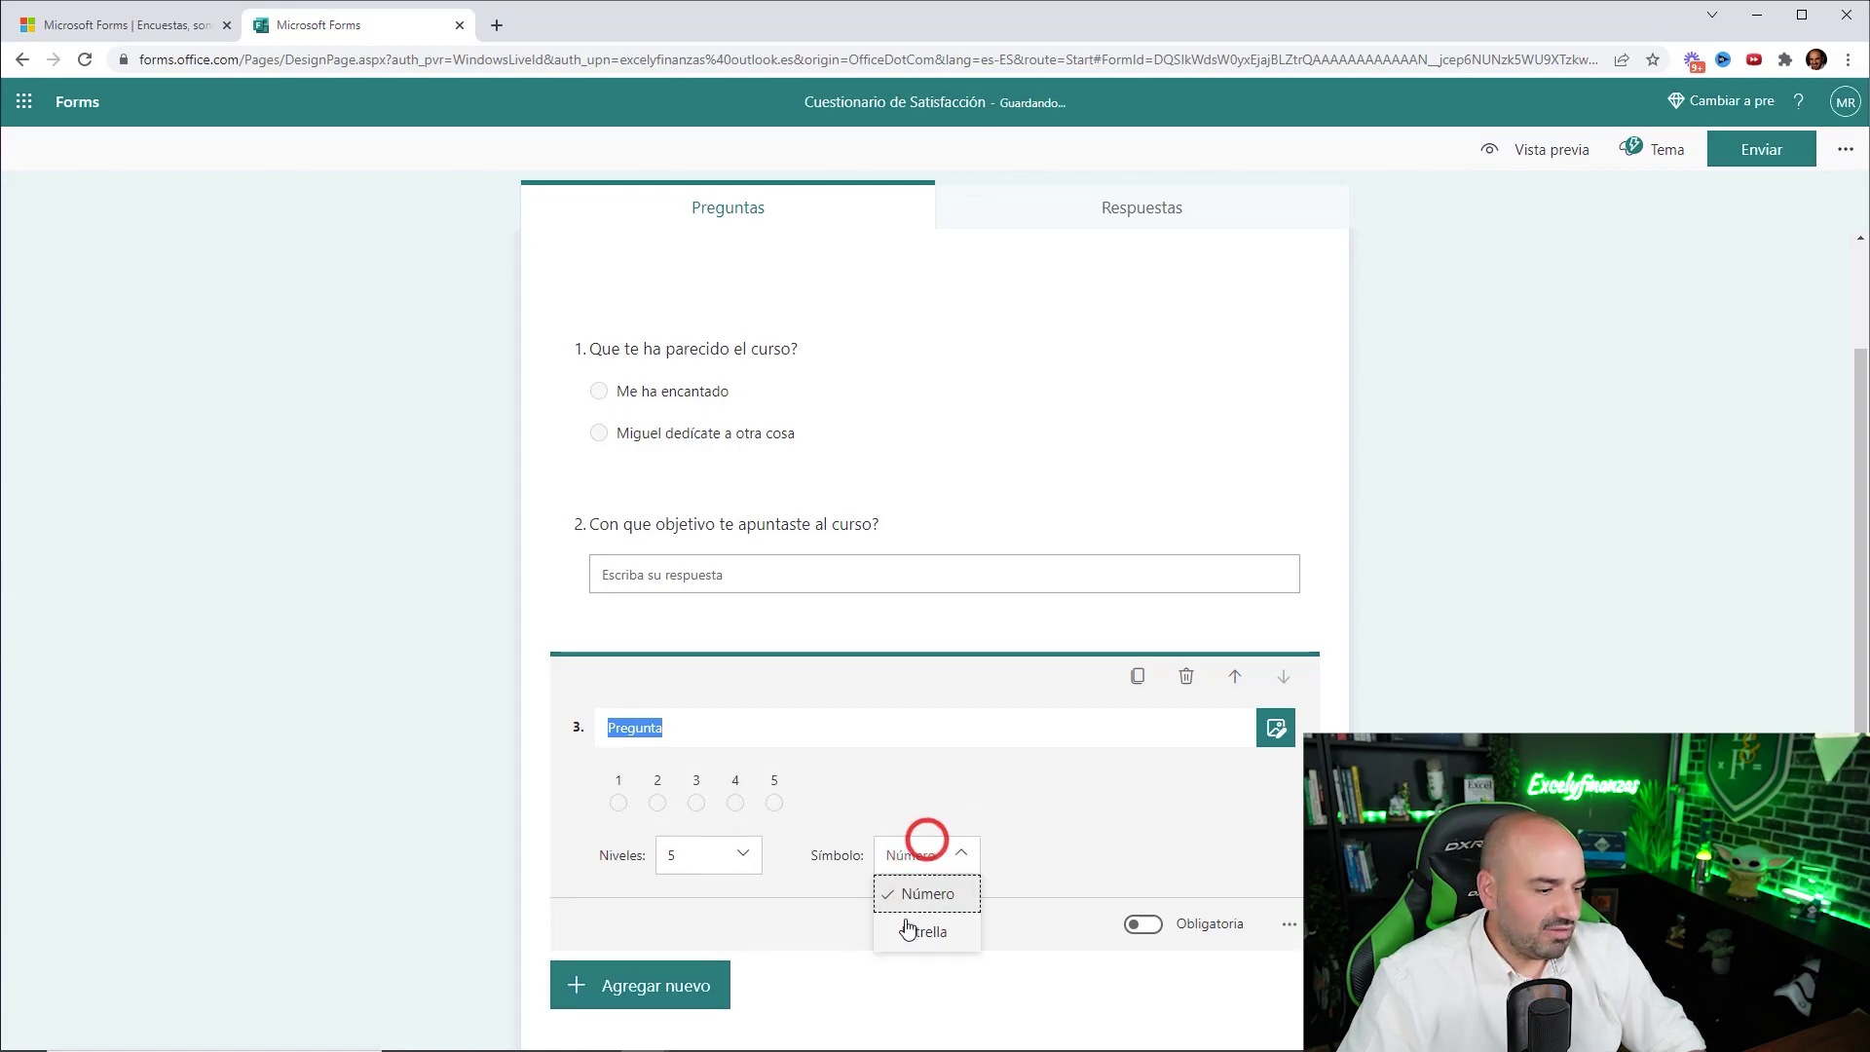
left_click(906, 930)
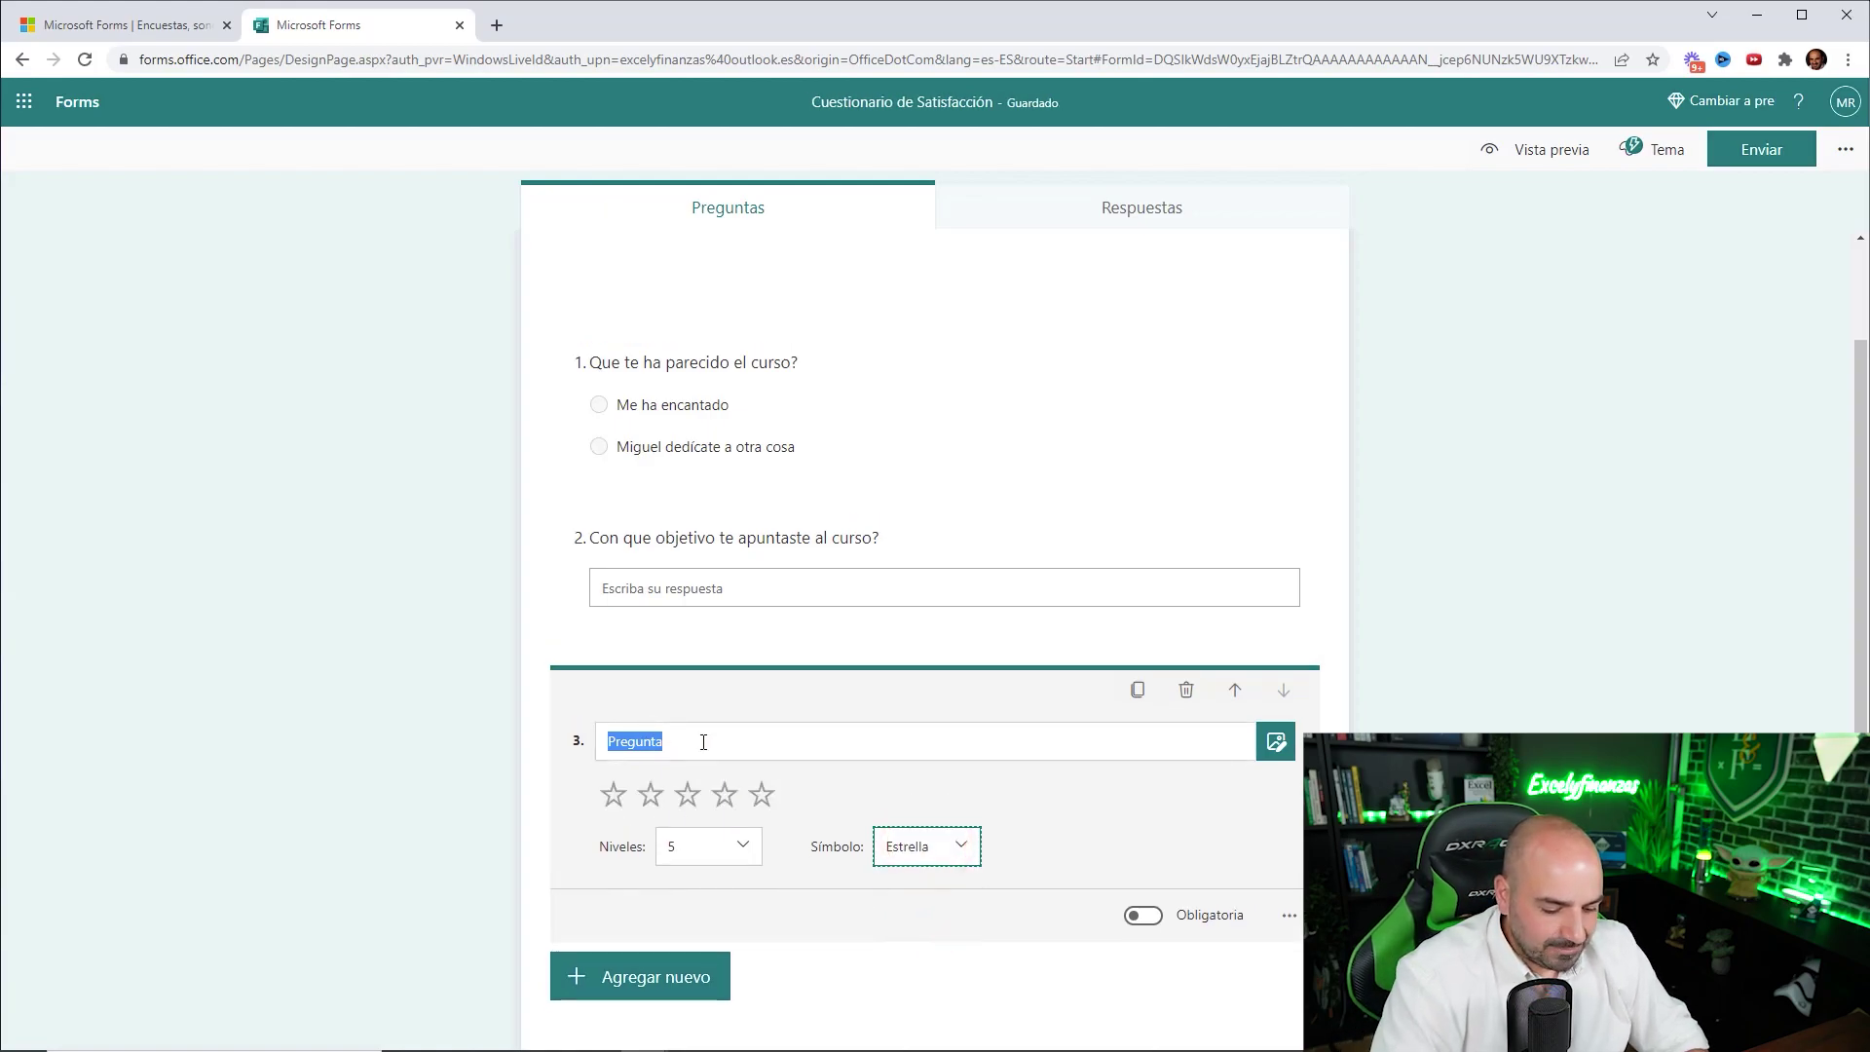
Step: Title the rating question "Valoración final del curso", with the accent corrected through the spelling suggestion
key("Return")
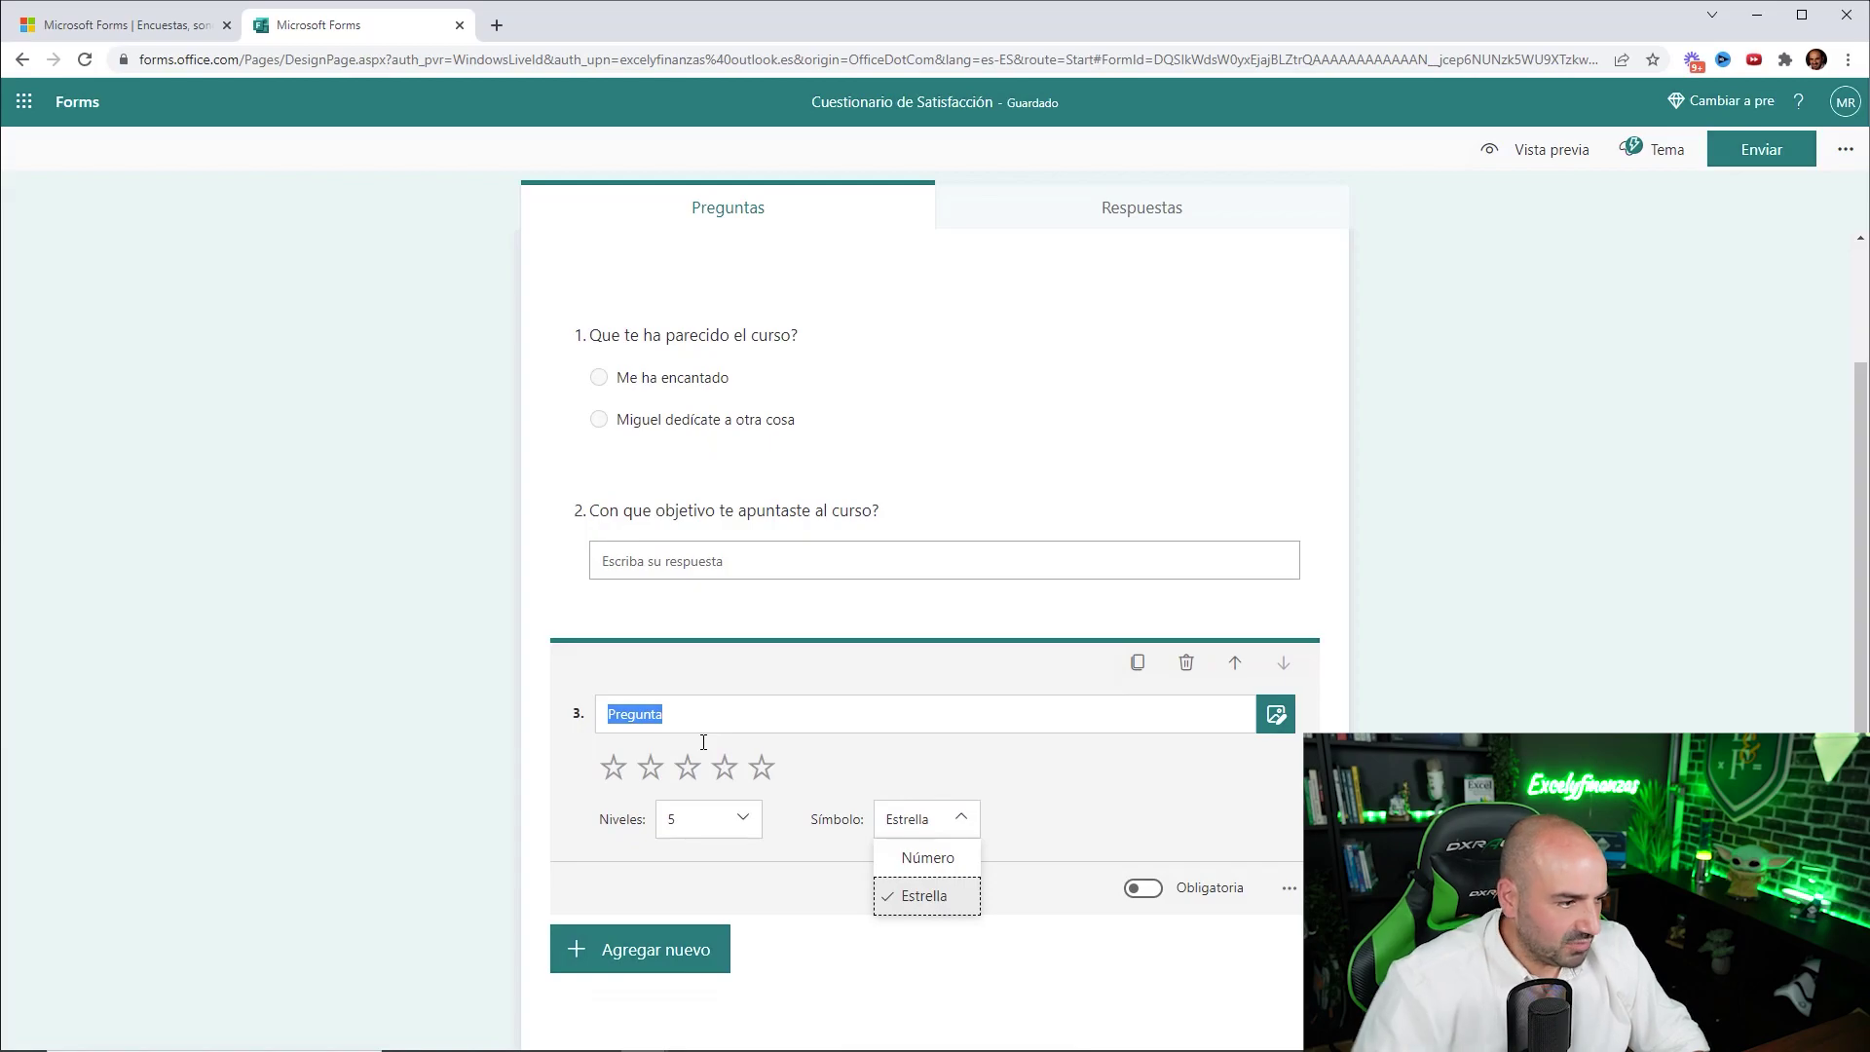
left_click(703, 742)
double_click(688, 710)
type("Valoracion final del curso")
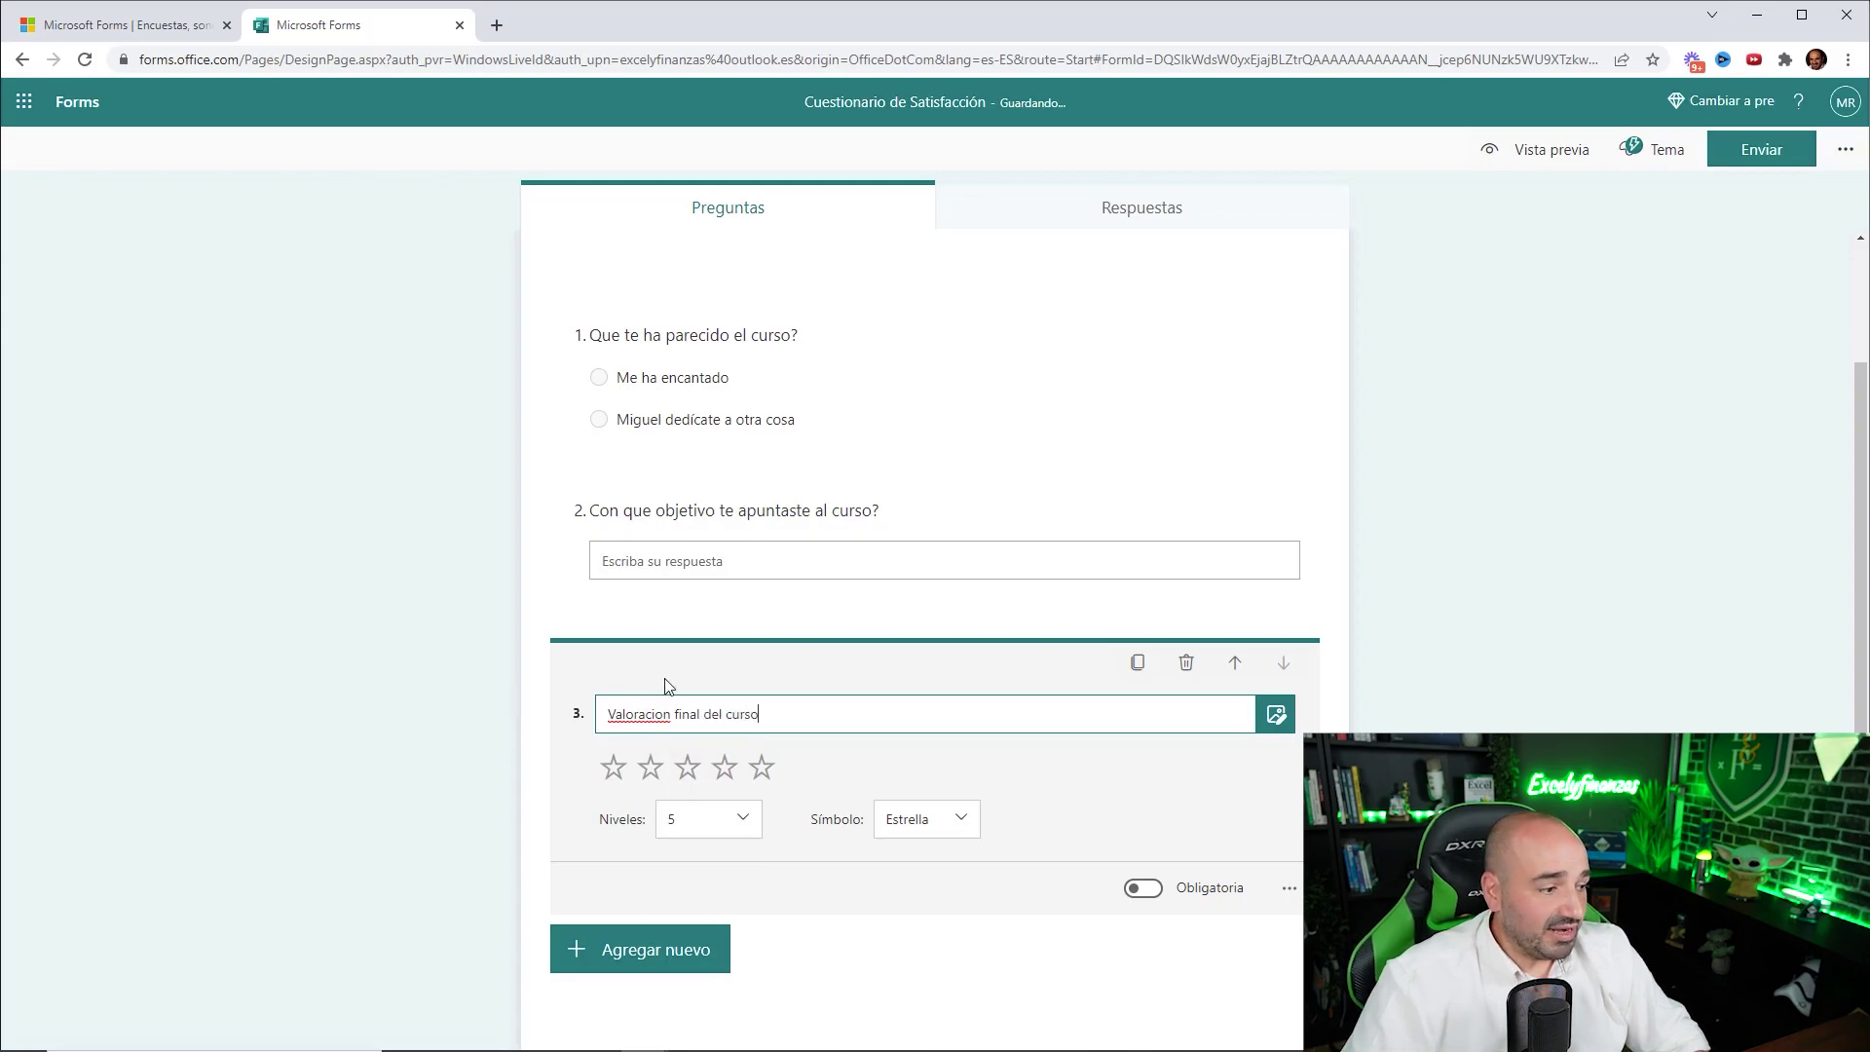
right_click(623, 715)
left_click(698, 721)
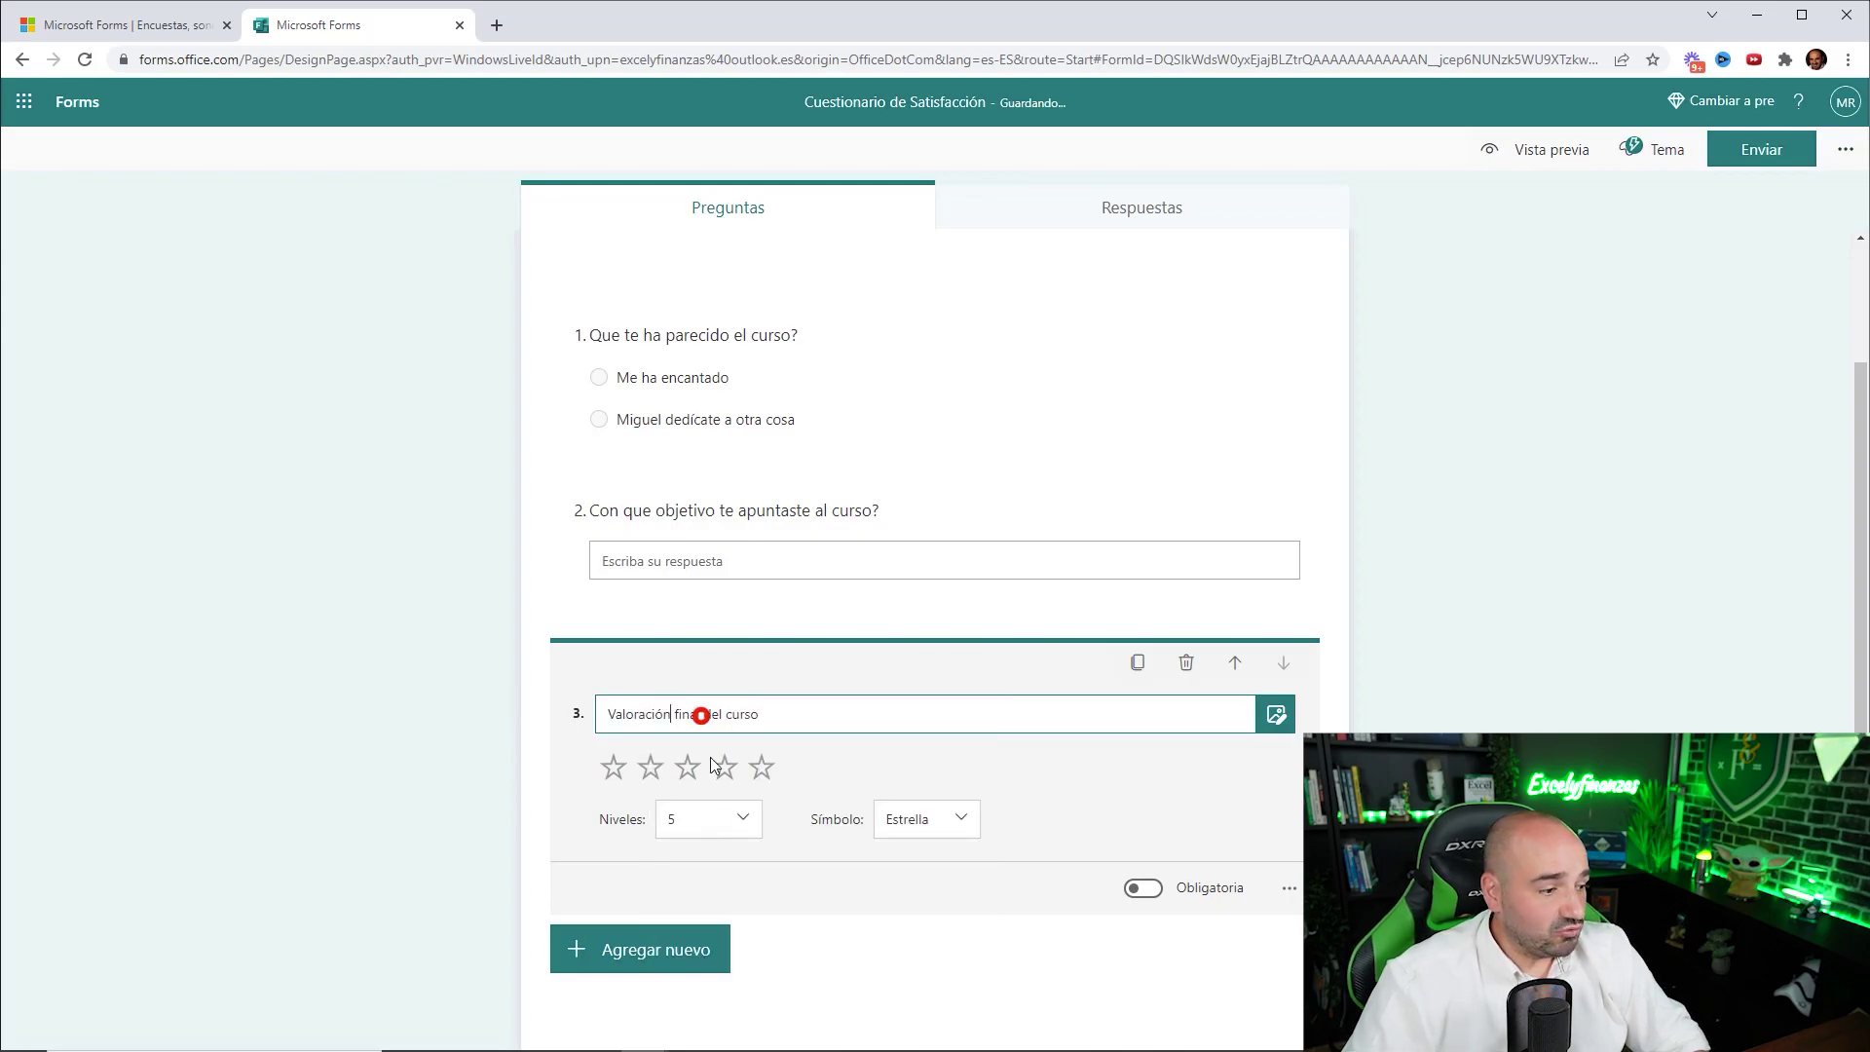
Step: Try a different number of levels on the rating question and set it back to 5
left_click(736, 821)
left_click(709, 893)
left_click(746, 821)
left_click(697, 972)
Step: Try the Número symbol with 10 levels on the rating question and set it back to 5 levels with the Estrella symbol
left_click(897, 821)
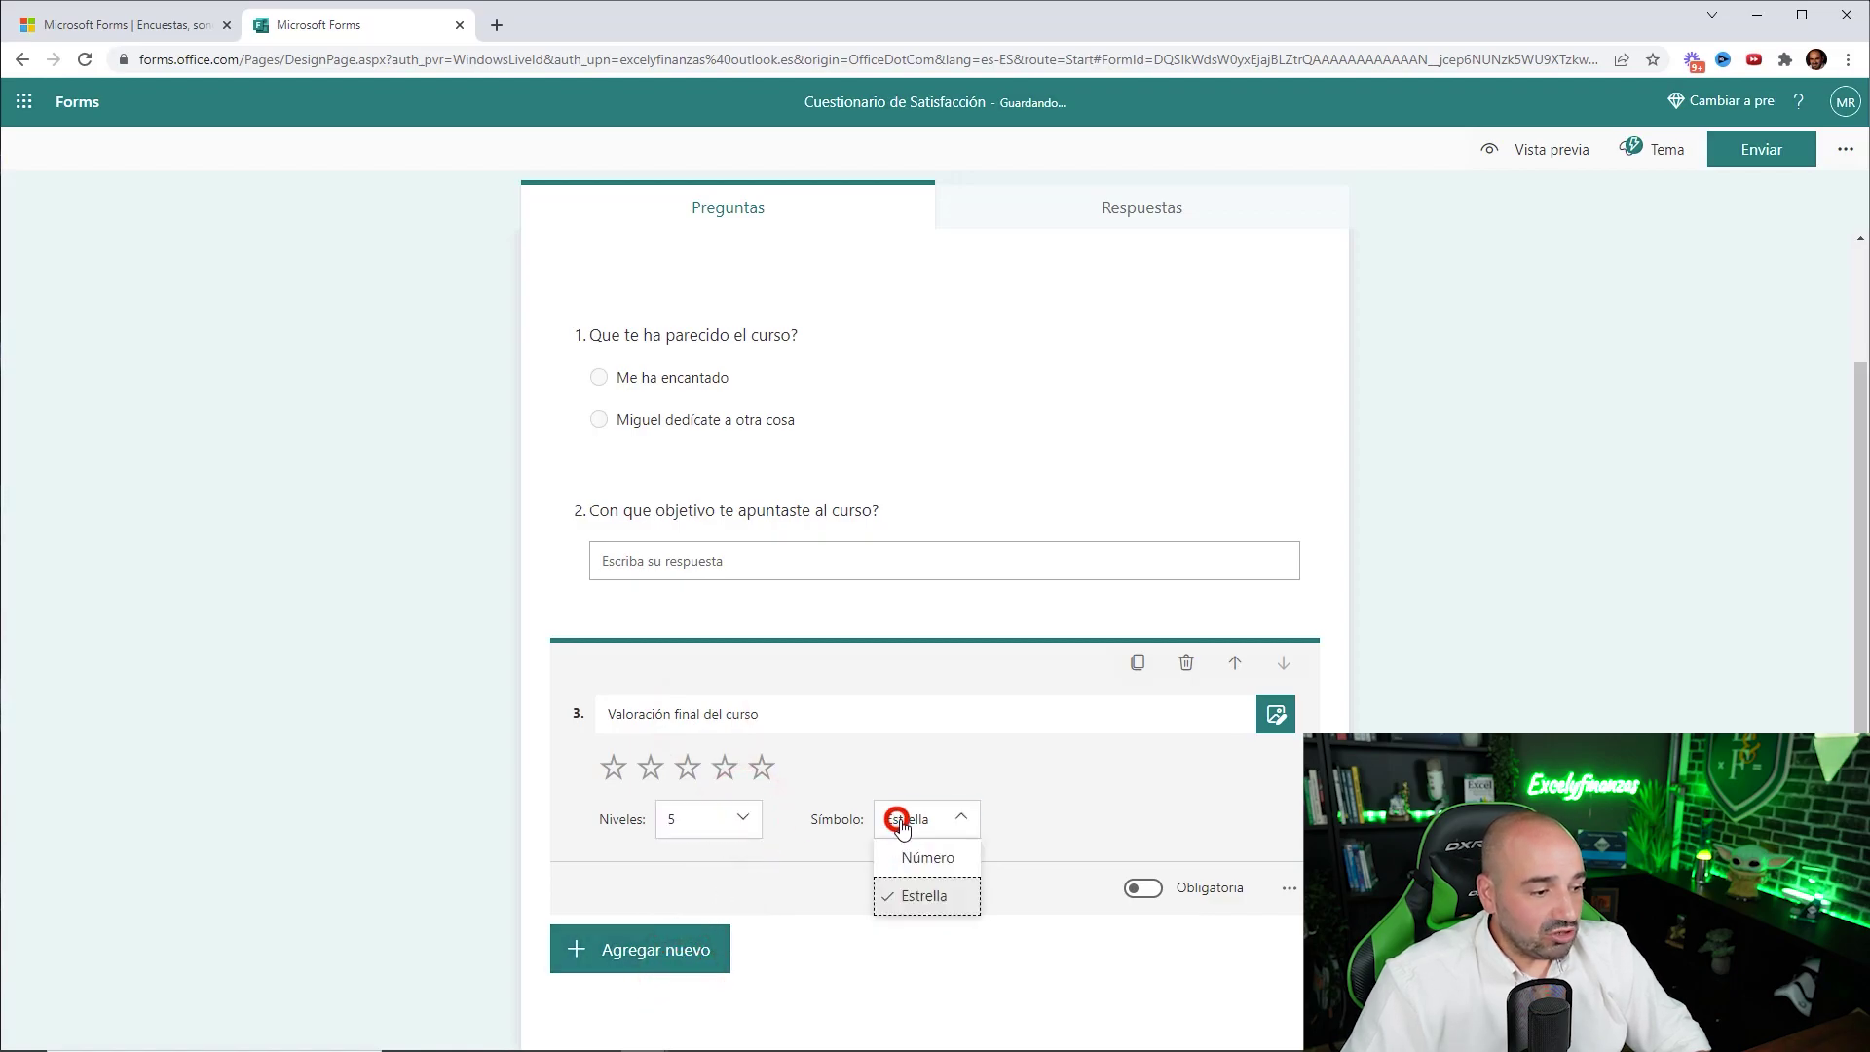
left_click(915, 856)
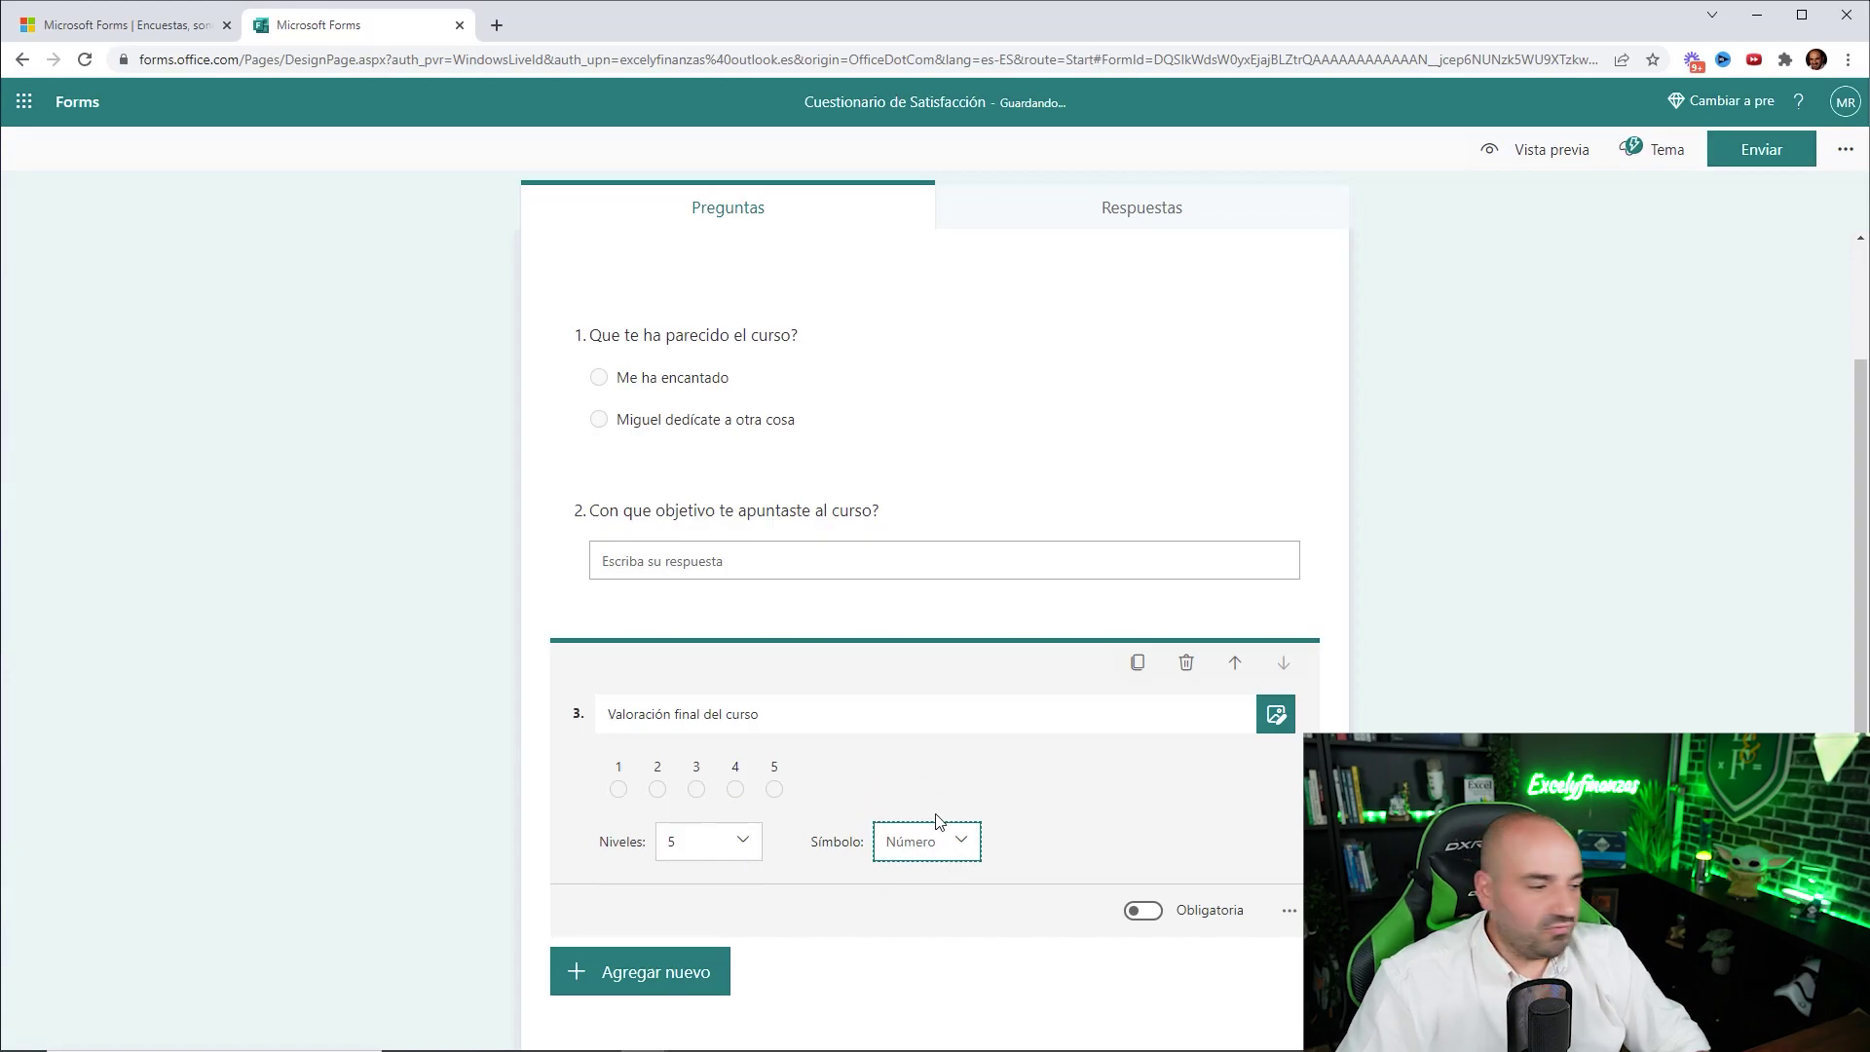
left_click(742, 841)
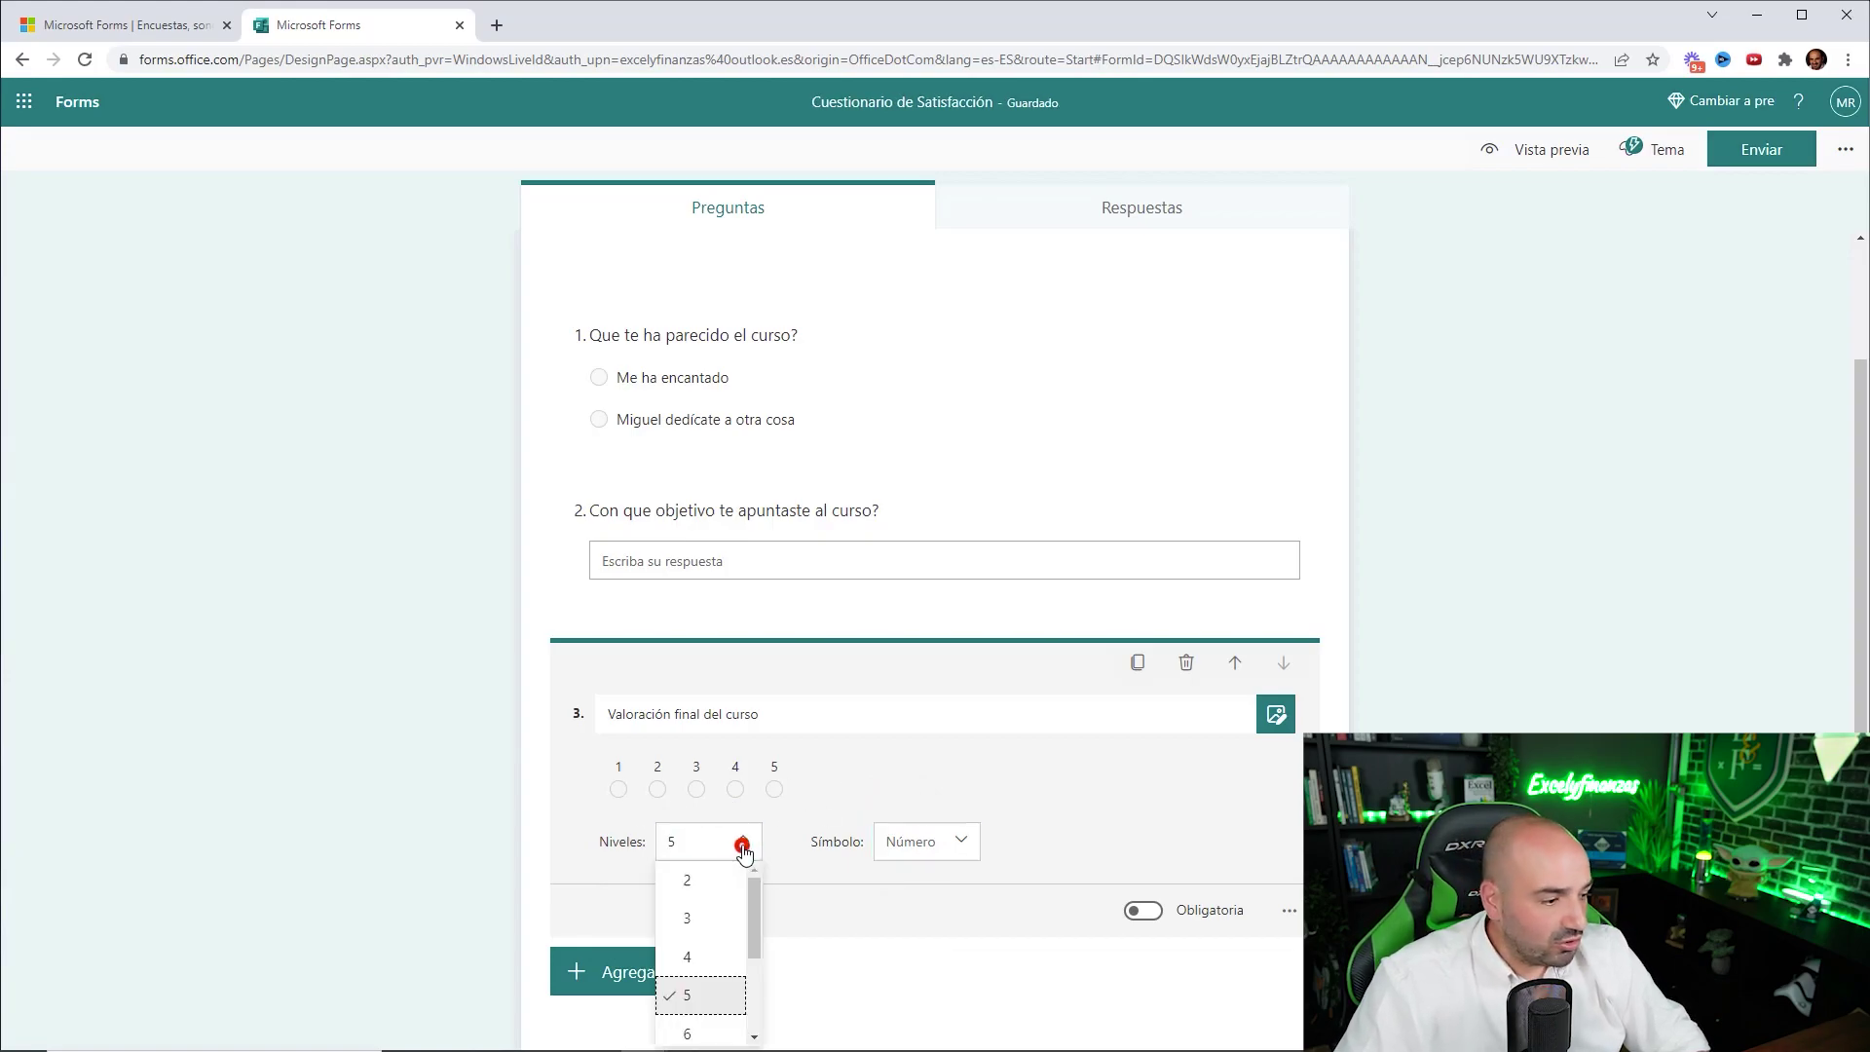
left_click_drag(750, 925, 735, 1022)
left_click(714, 1025)
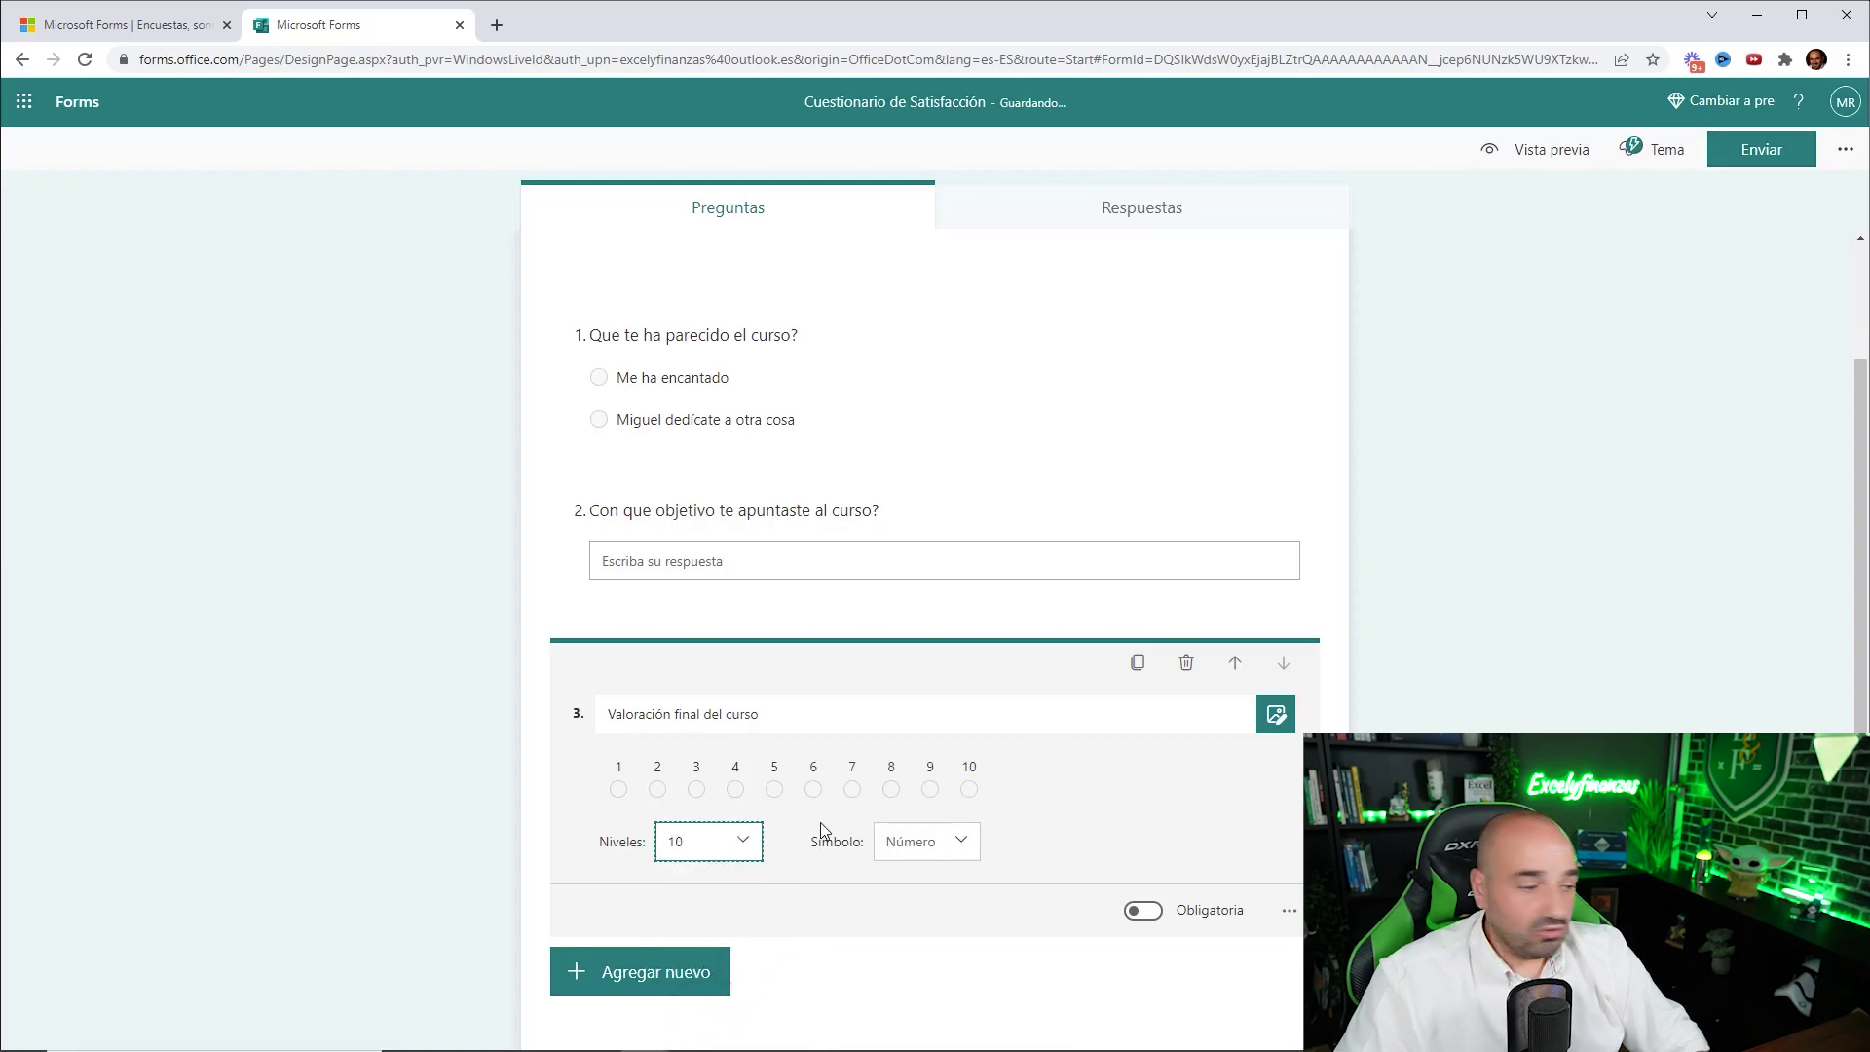
left_click(738, 846)
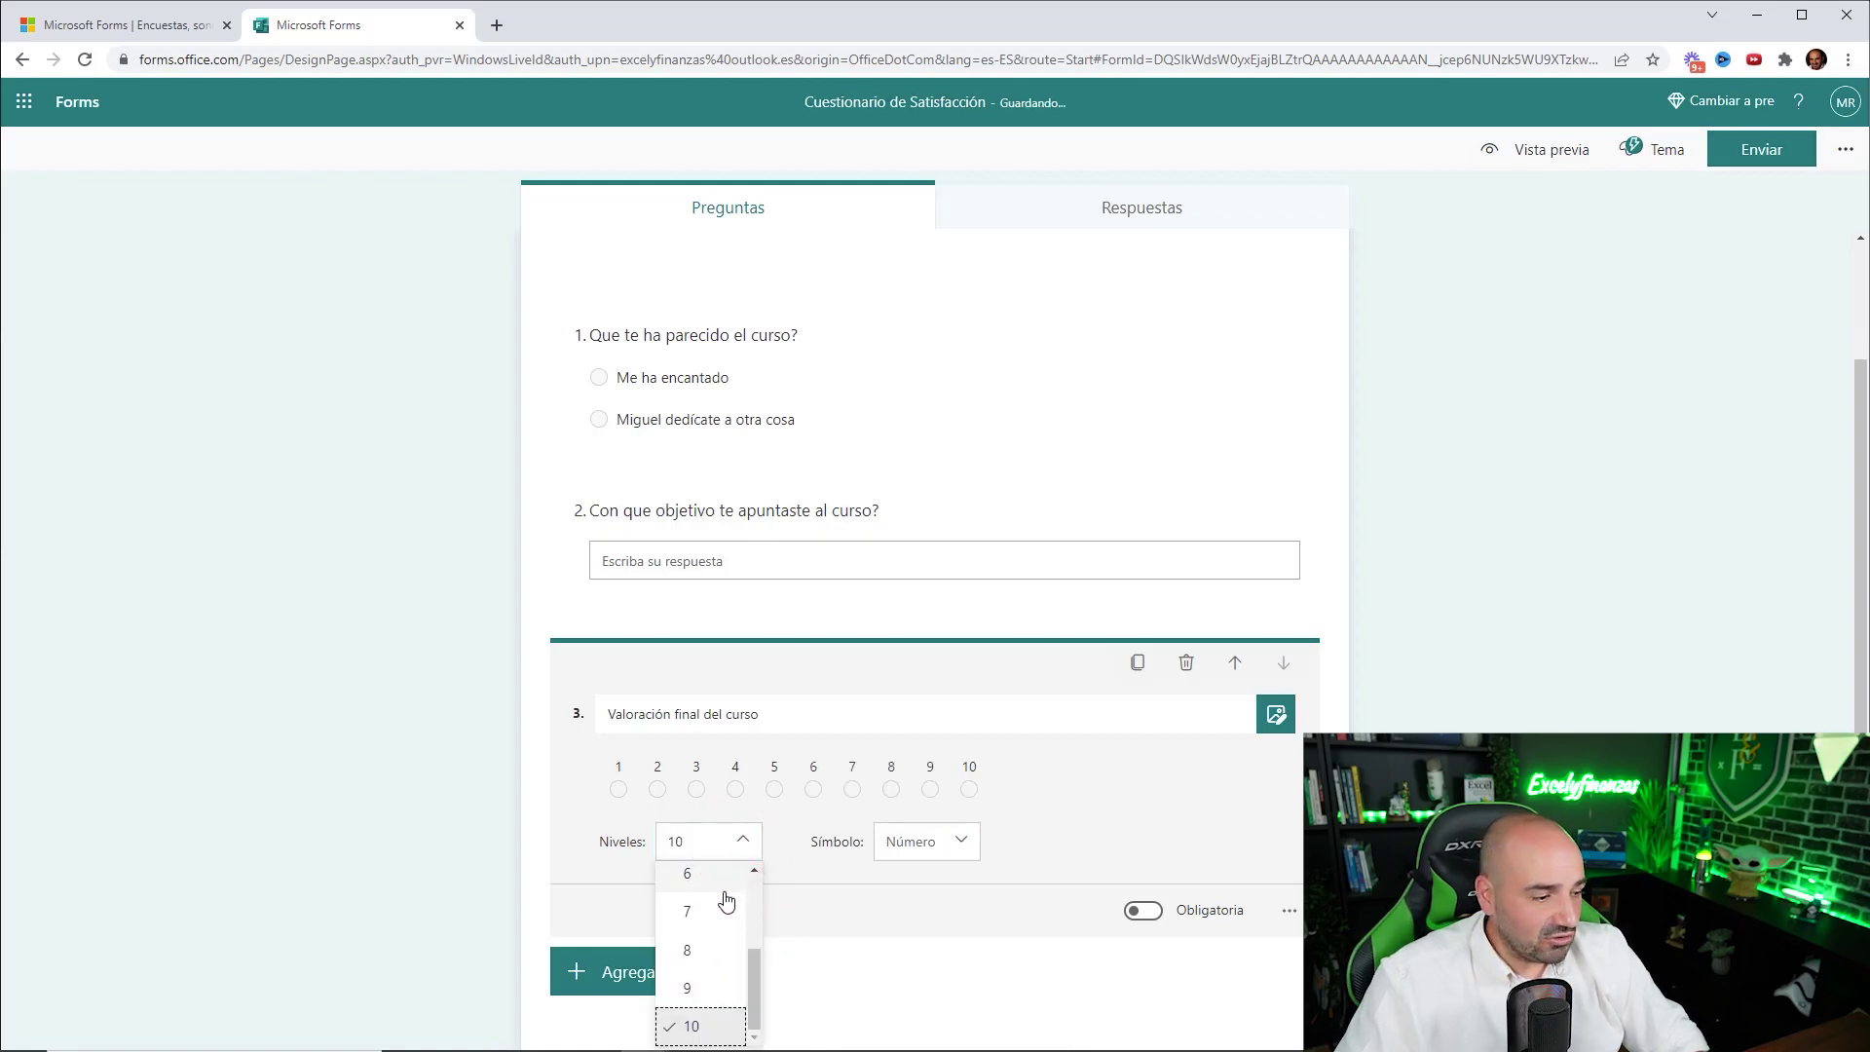
scroll(701, 955, "up", 2)
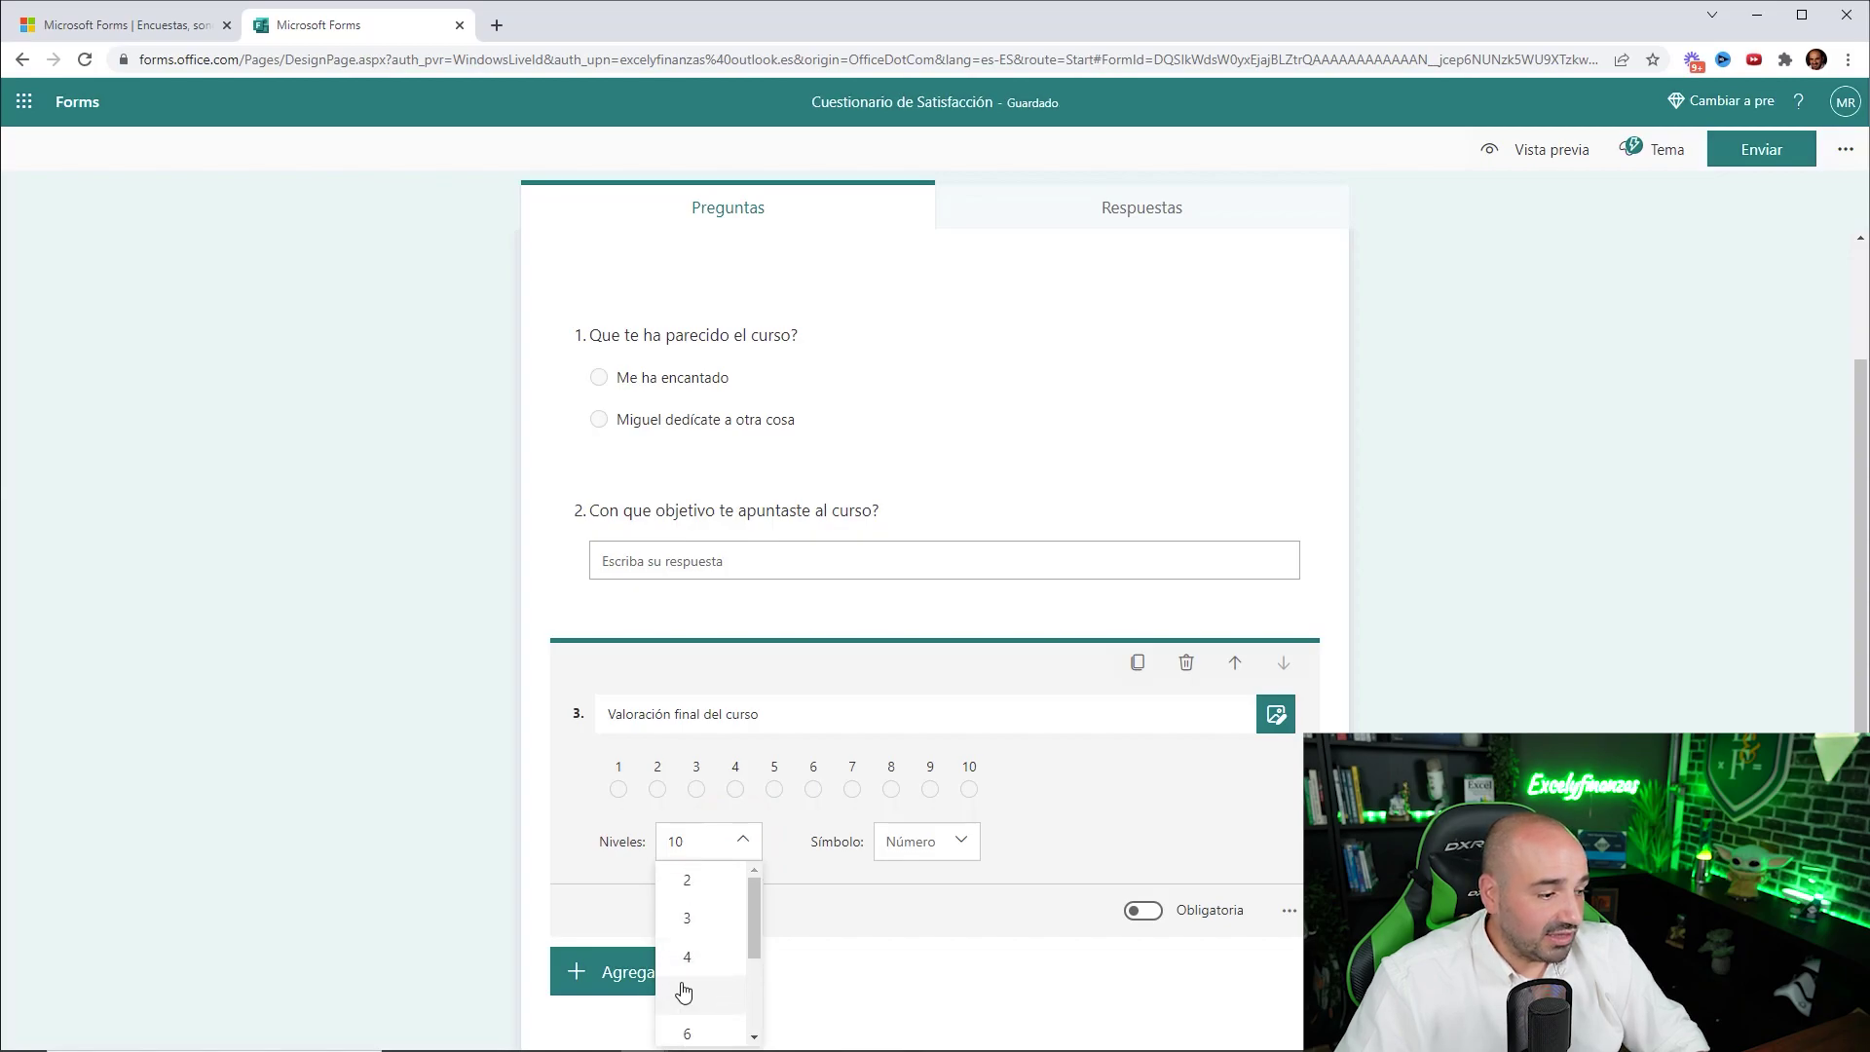
left_click(684, 986)
left_click(930, 843)
left_click(921, 913)
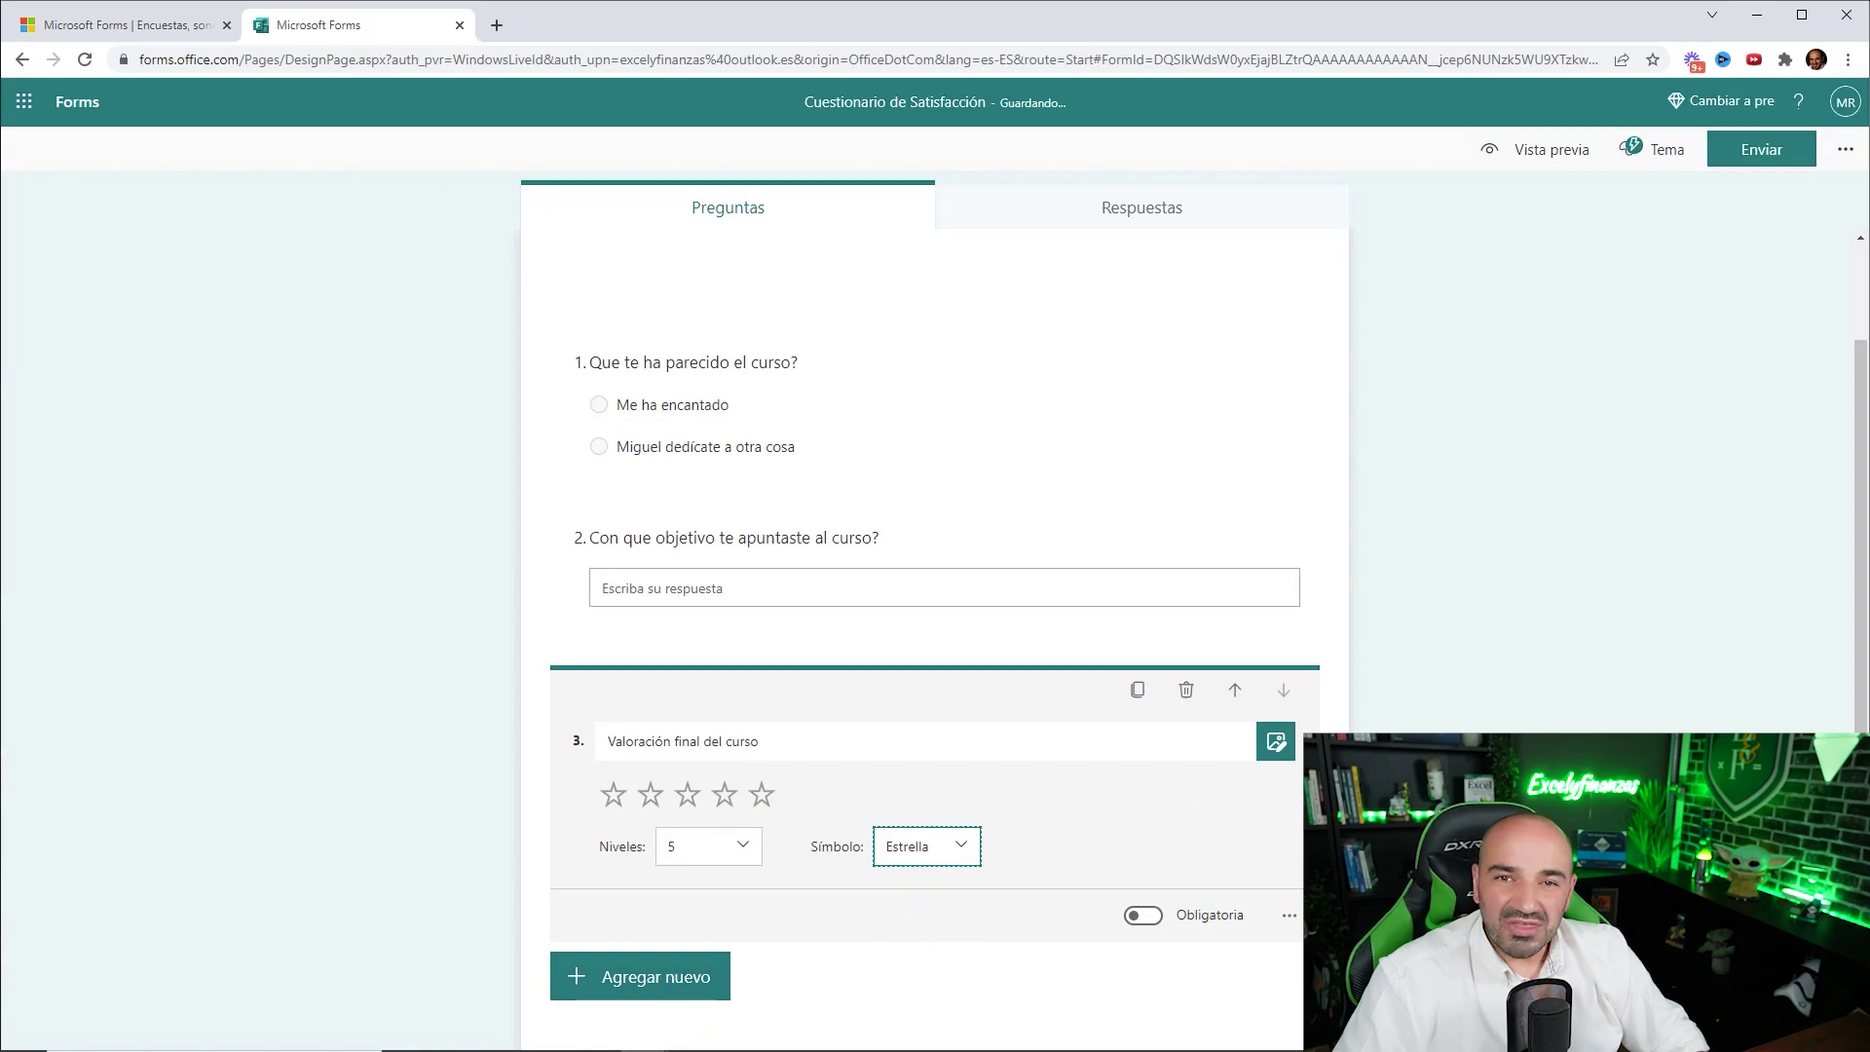
Step: Preview the questionnaire, give a sample rating of three stars, choose the second option of question 1, and return to editing
left_click(1475, 694)
left_click(1531, 150)
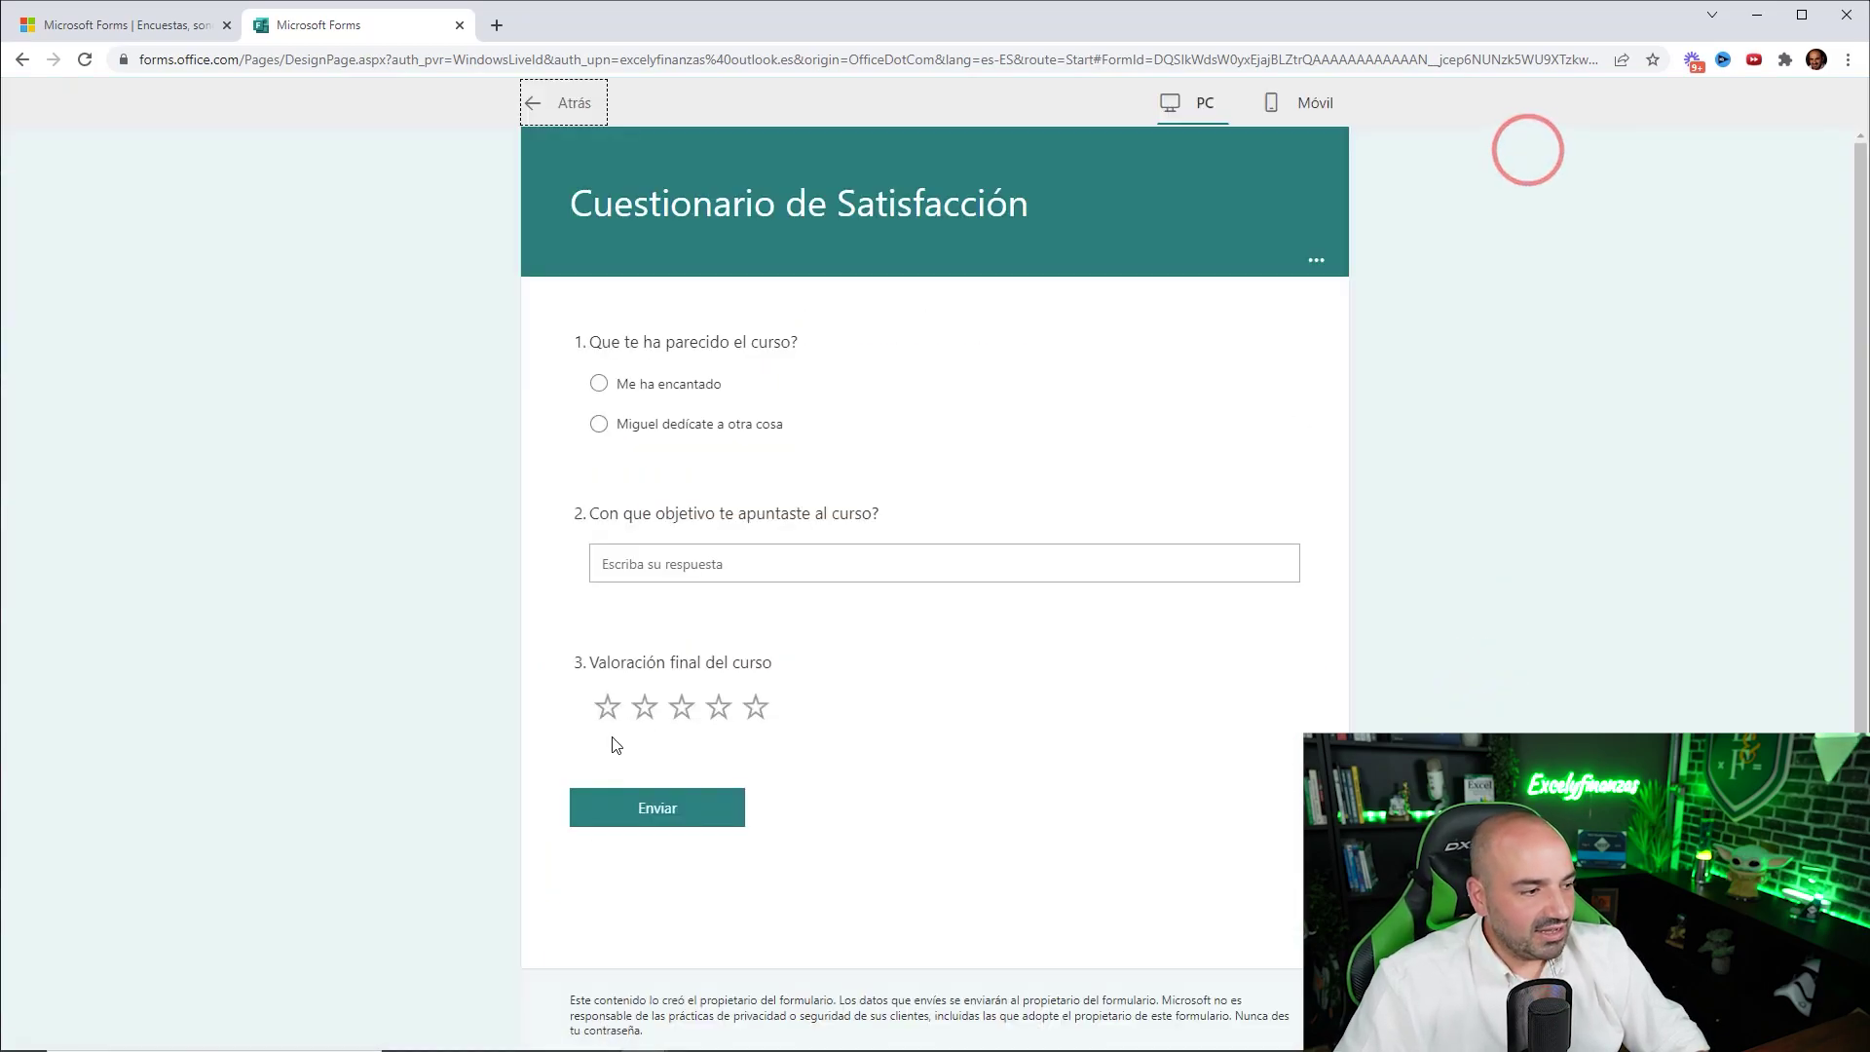
left_click(680, 706)
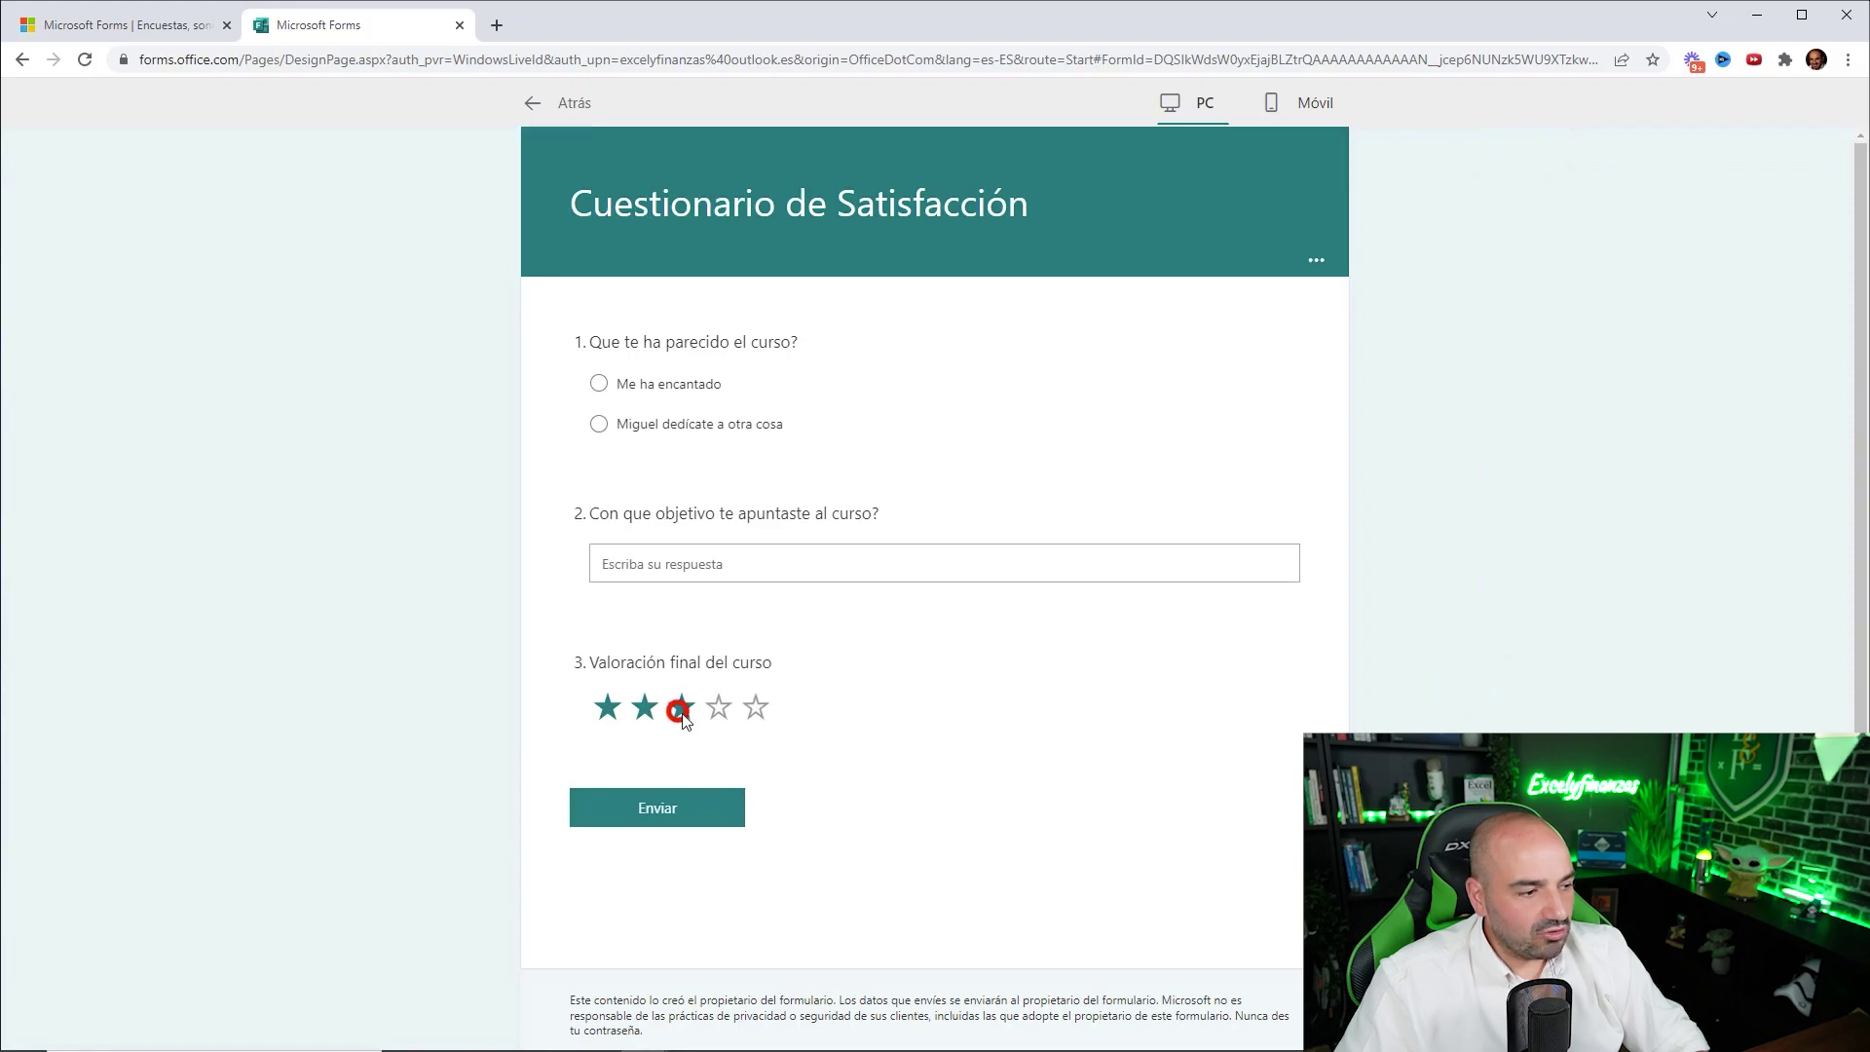
left_click(707, 425)
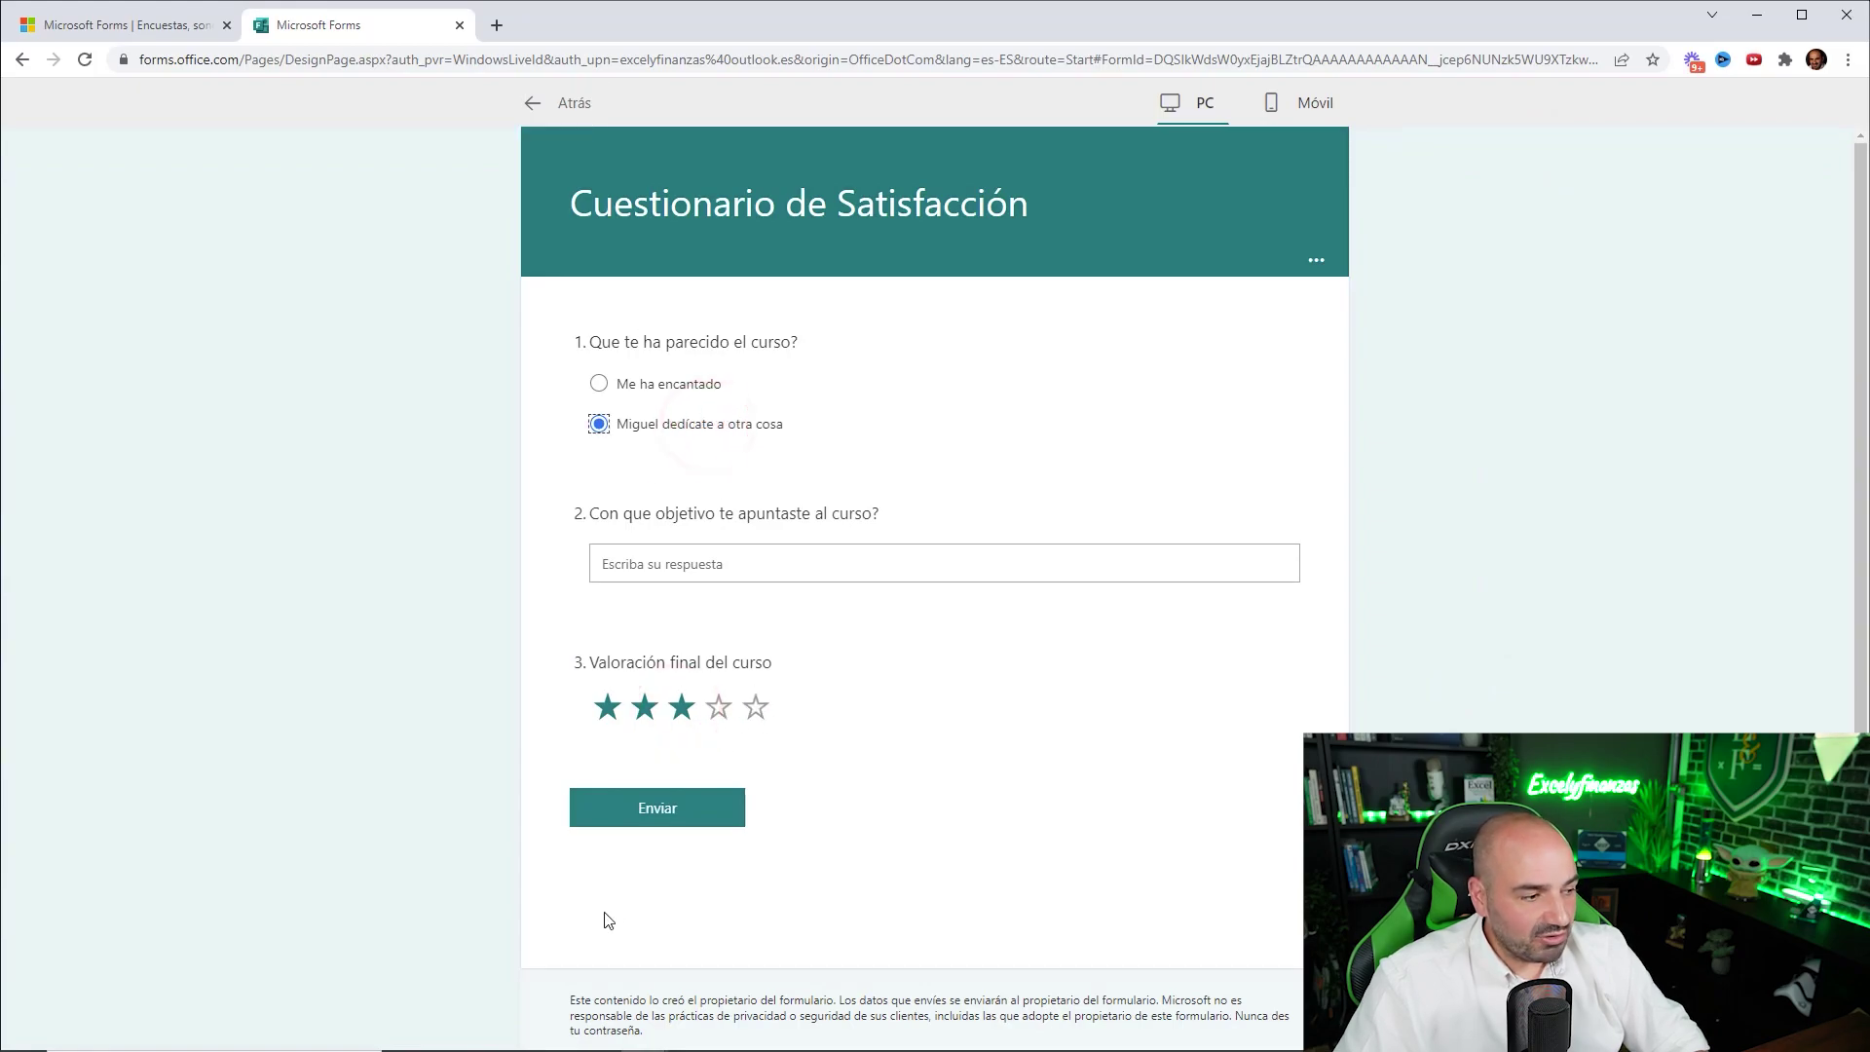
left_click(539, 107)
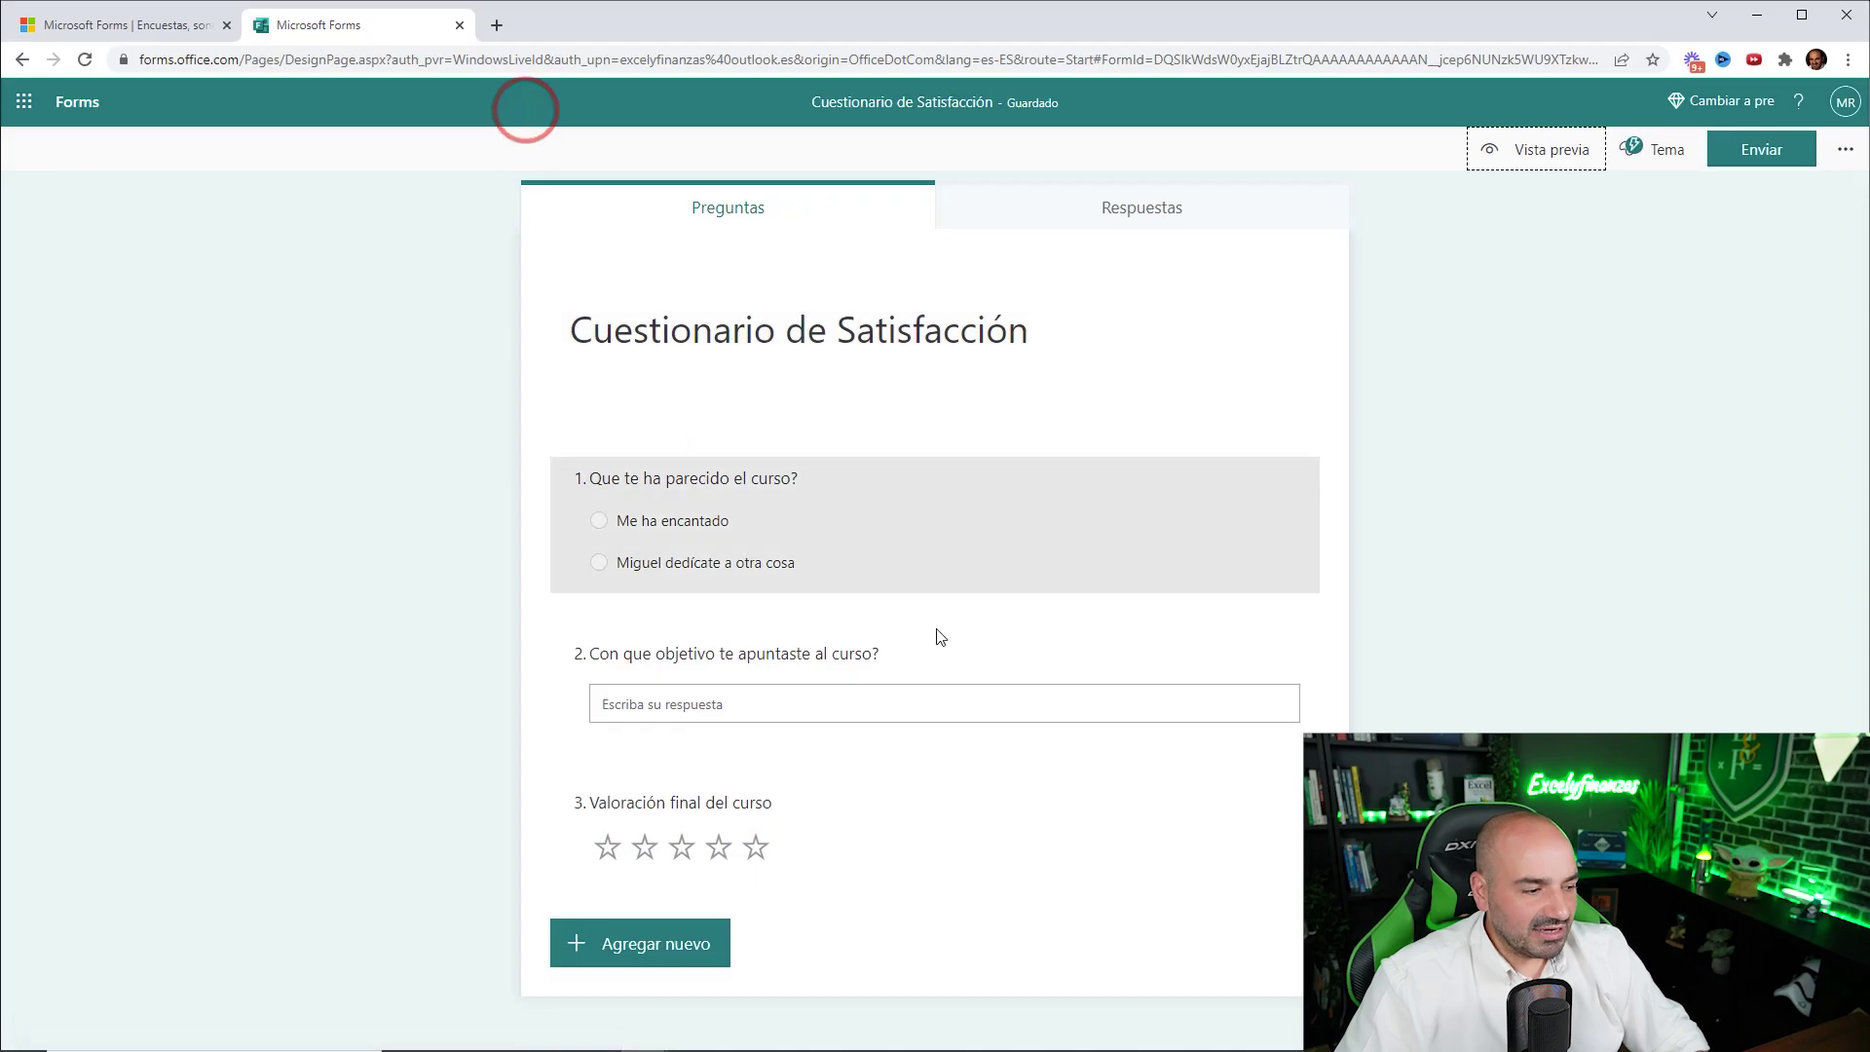
Step: Try the long answer setting (Respuesta larga) on text question 2 and turn it off again
left_click(920, 840)
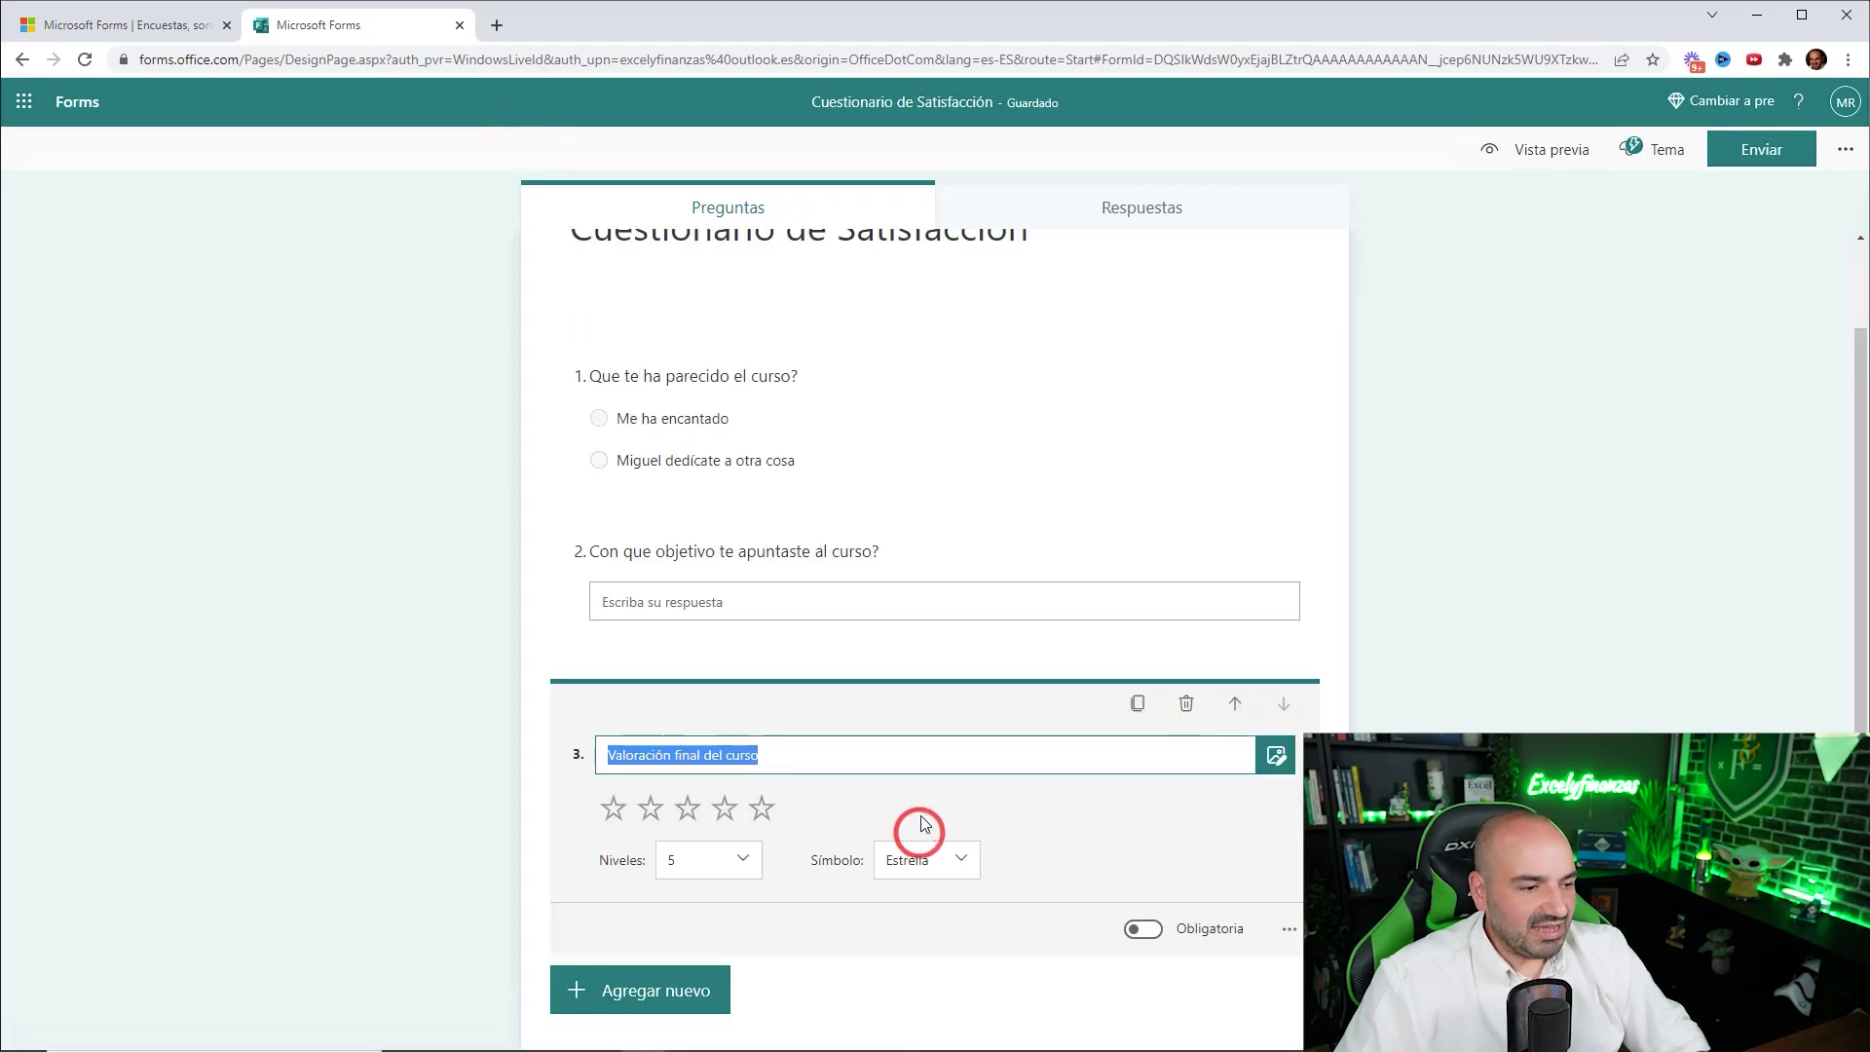
left_click(1014, 593)
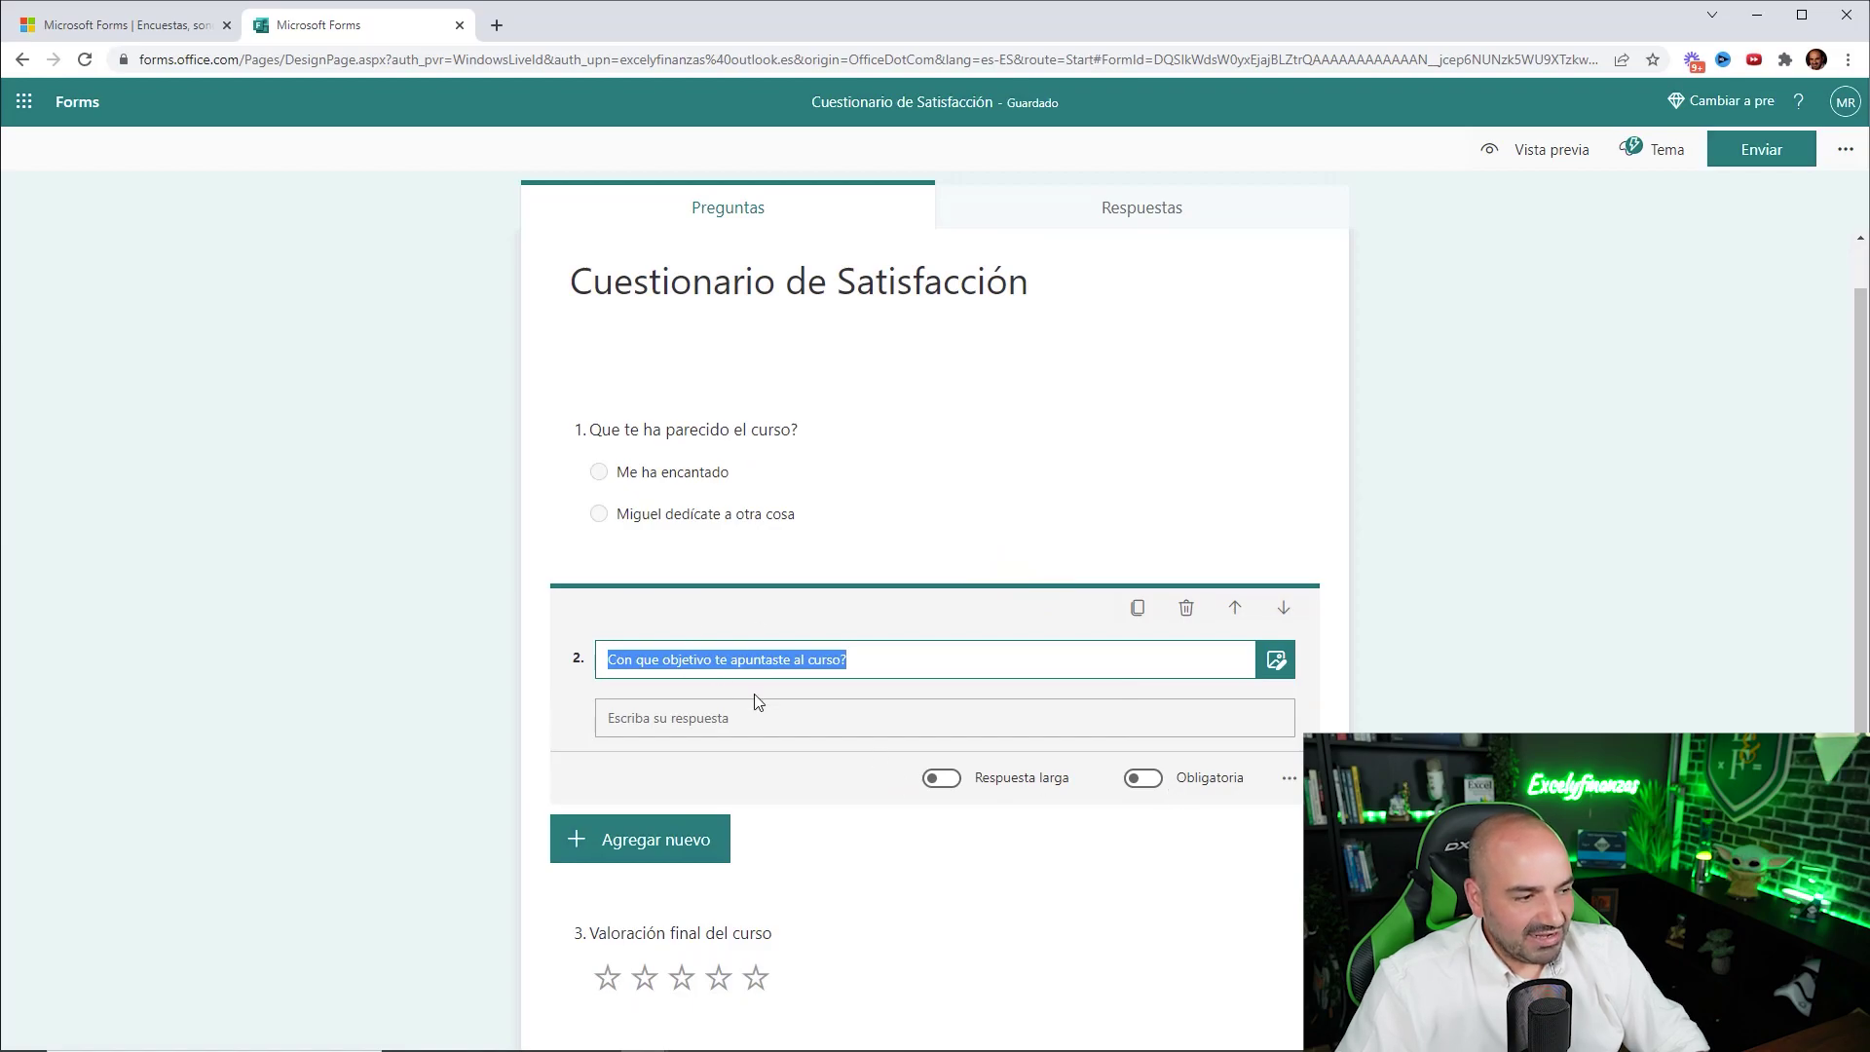
left_click(942, 791)
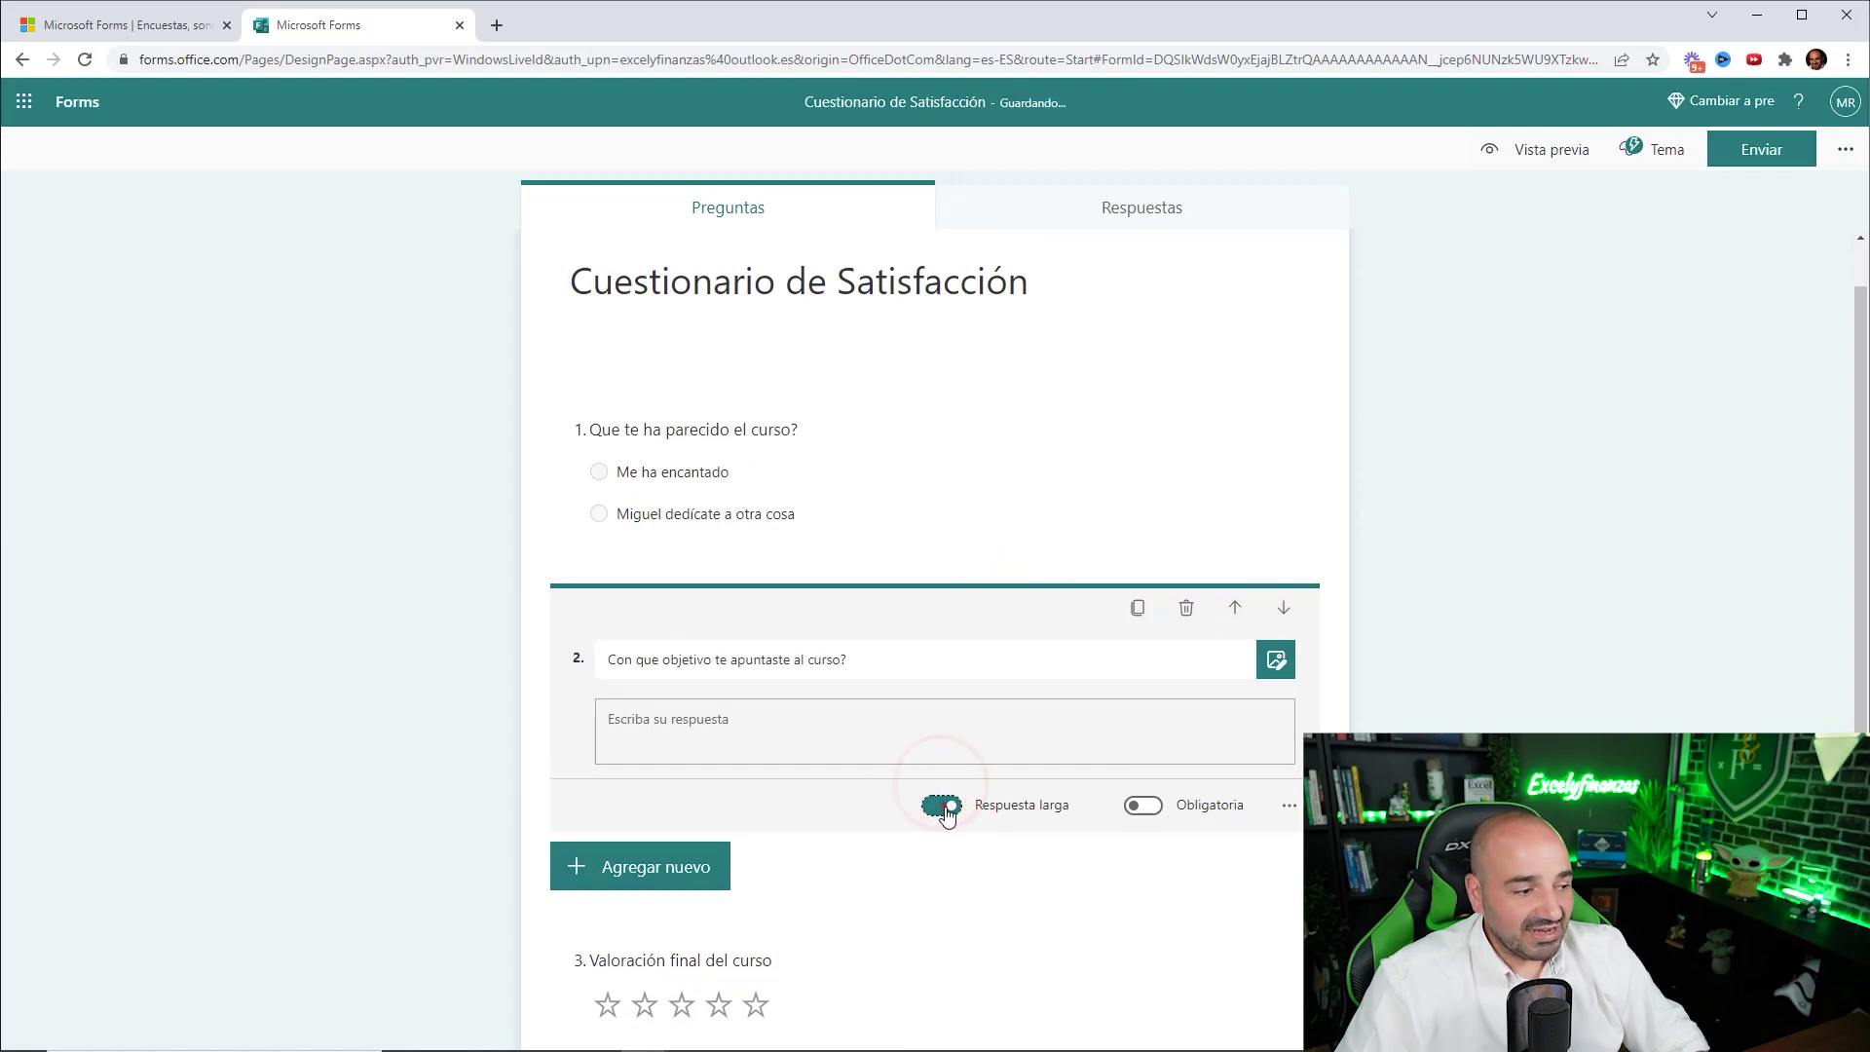
left_click(944, 803)
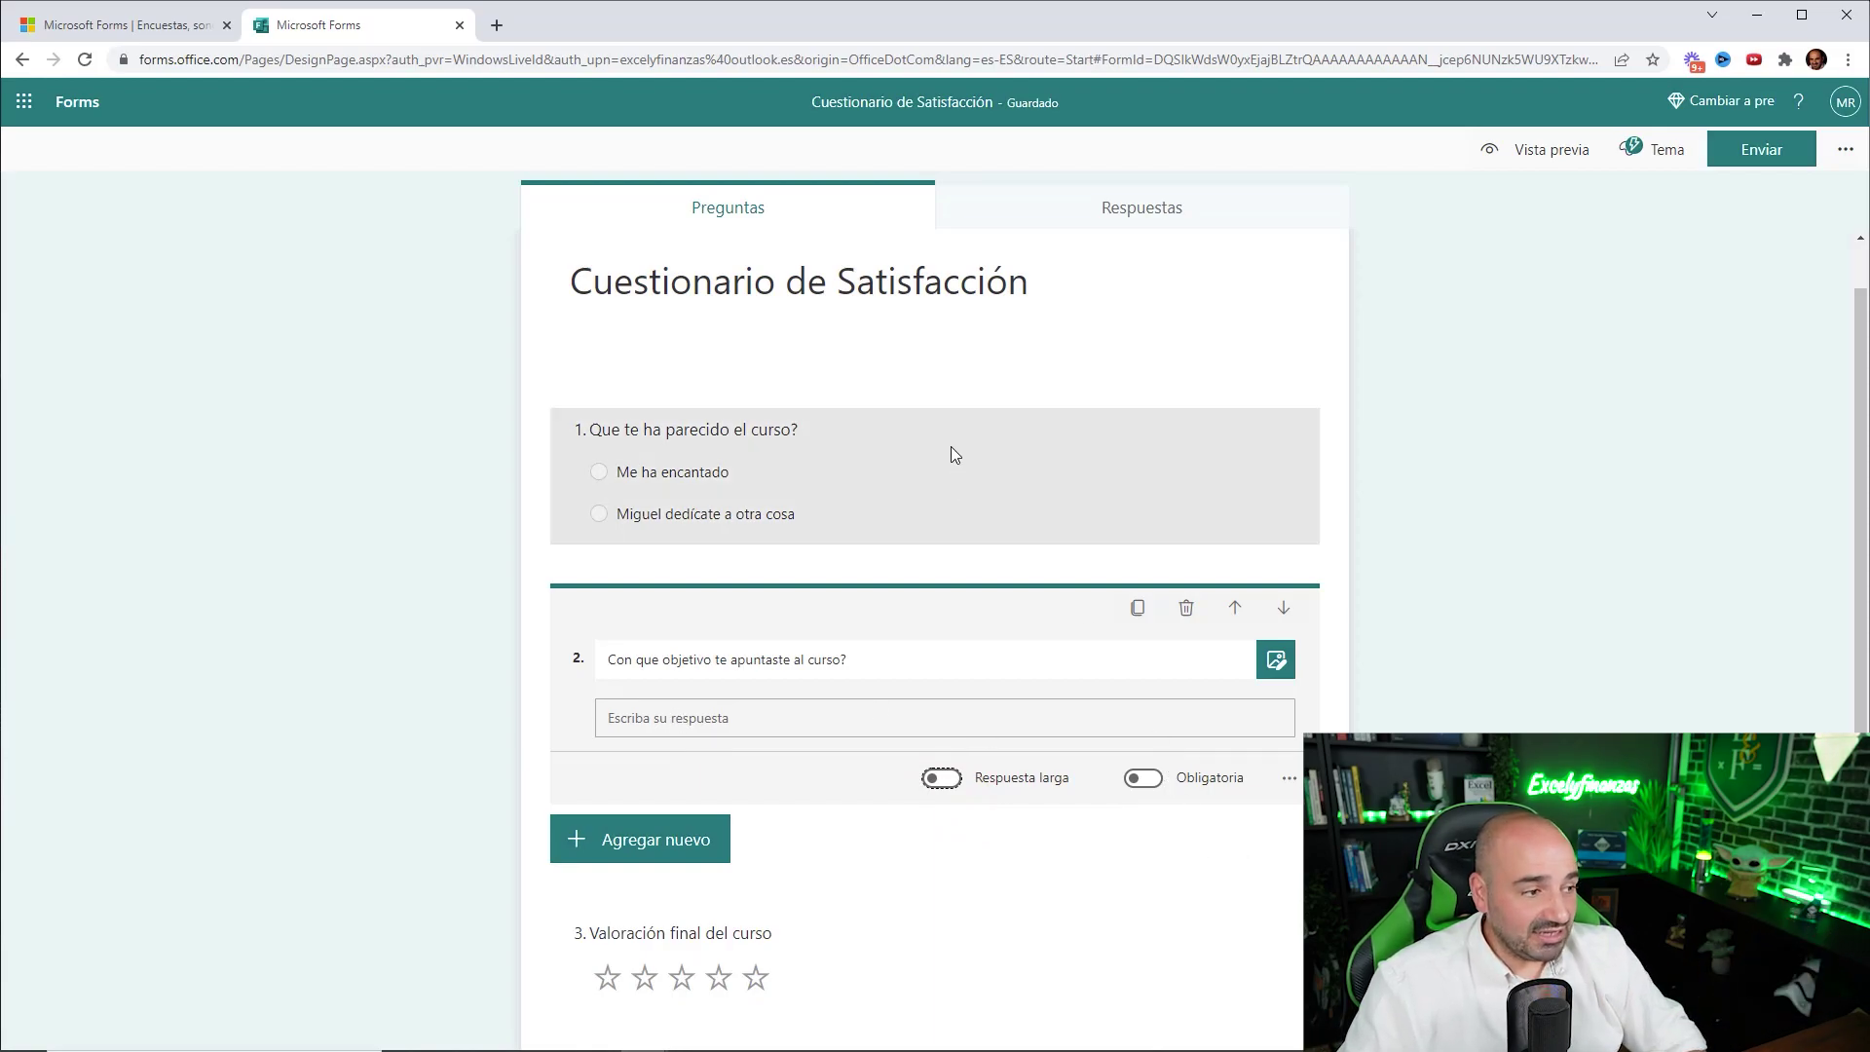
Step: Make question 1 required (Obligatoria), check it in the preview, and return to editing
left_click(991, 450)
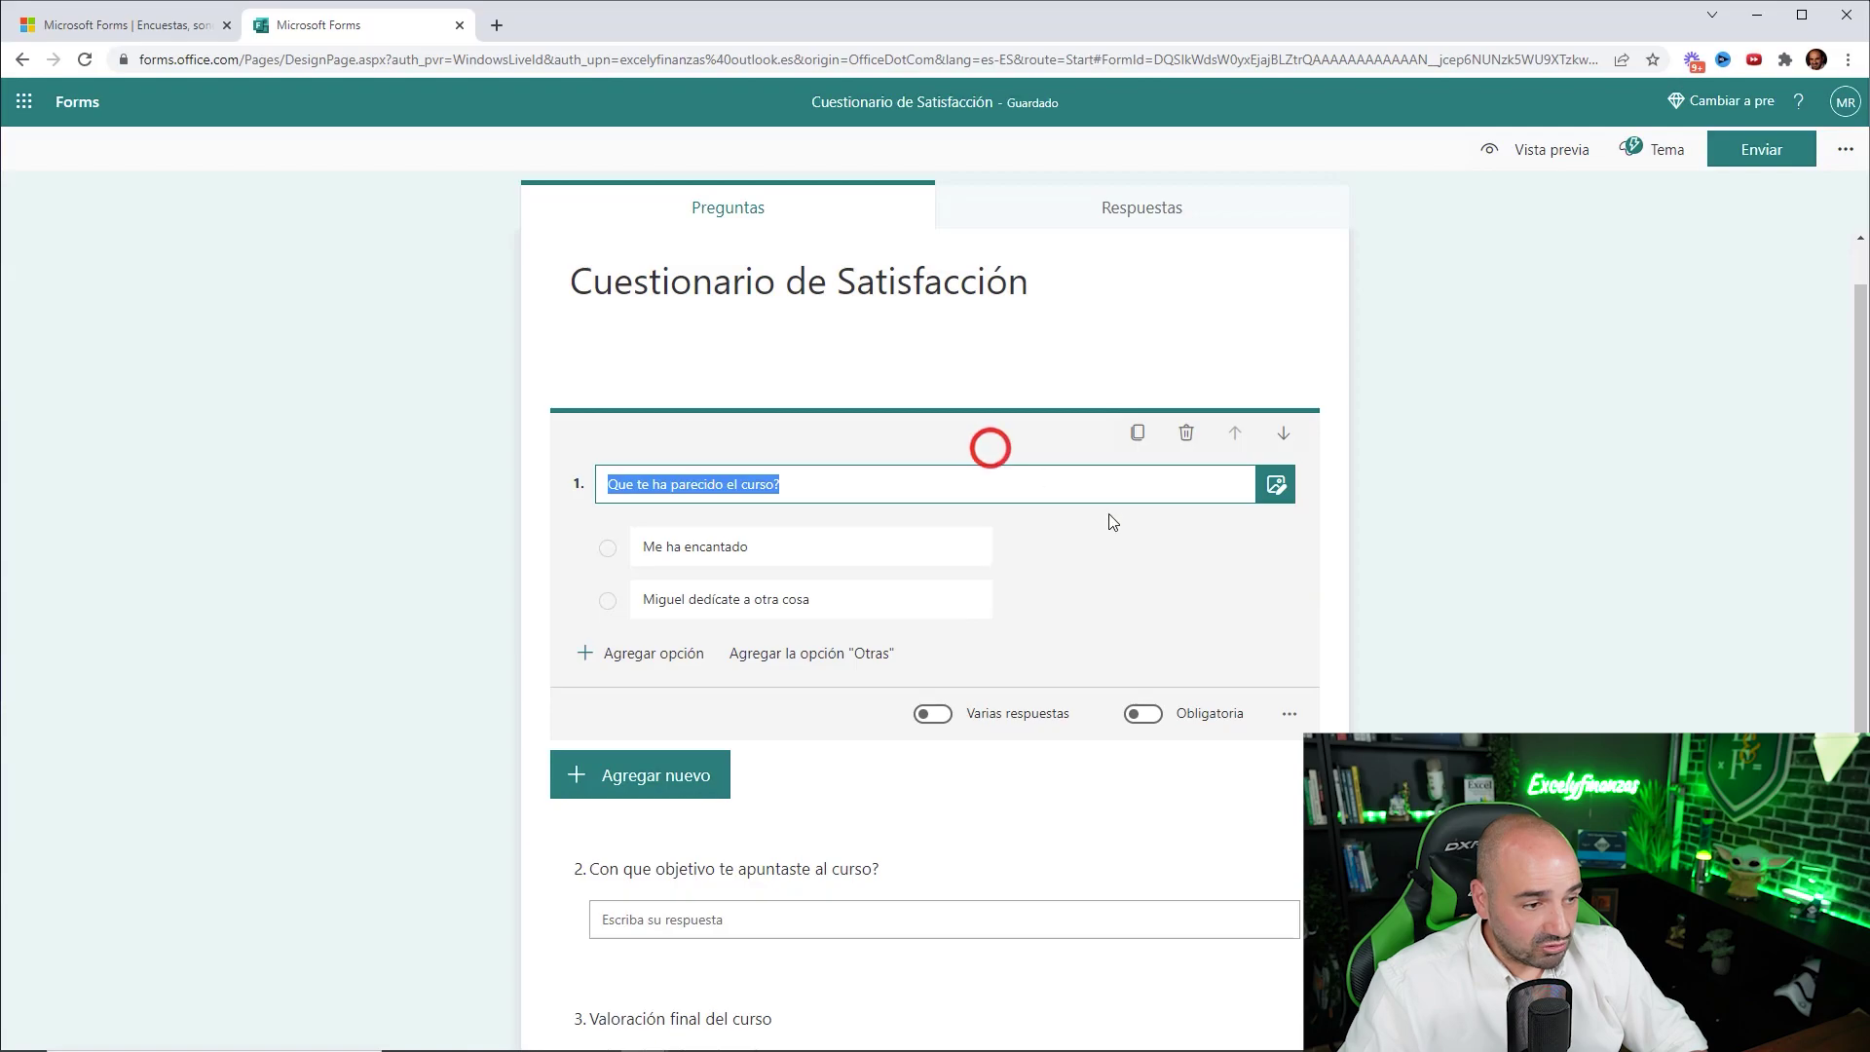
left_click(1161, 713)
left_click(1549, 146)
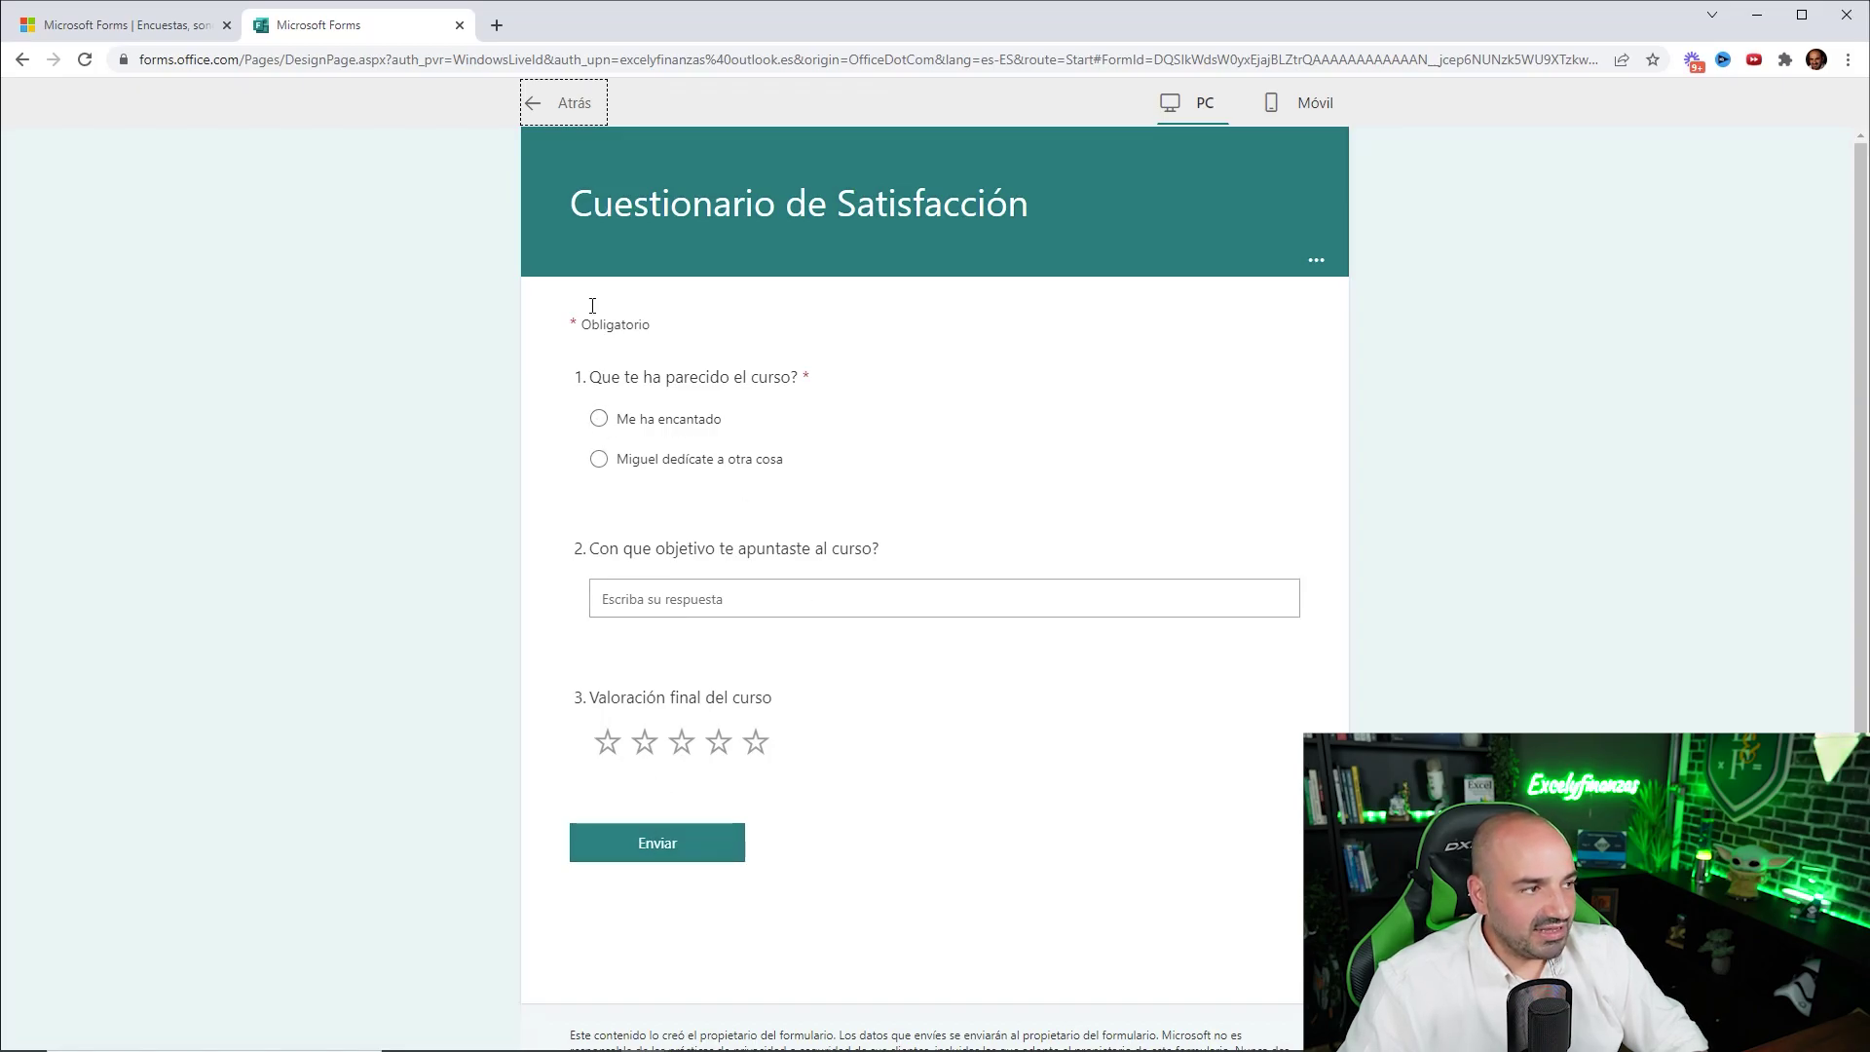
left_click(564, 122)
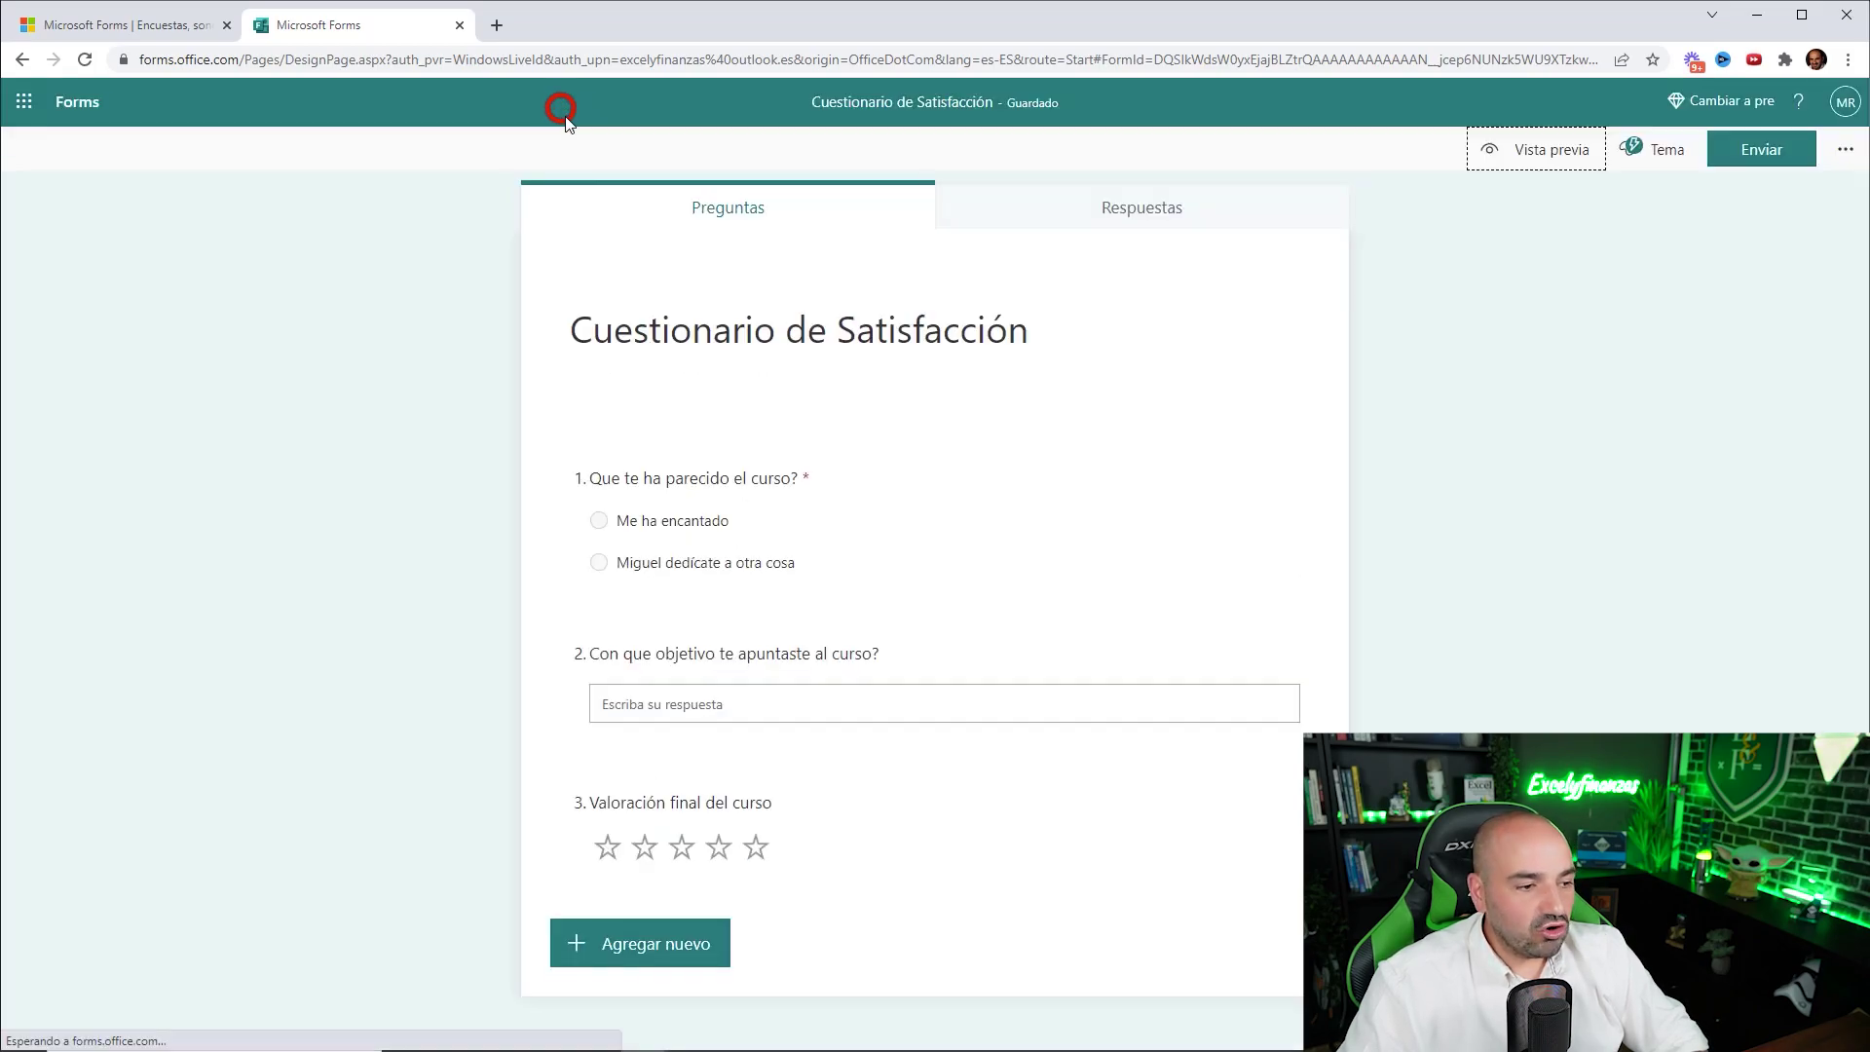
Step: Add a date question (Fecha) as question 4, titled "Cuando arrancaste la formación?"
left_click(623, 961)
left_click(1075, 949)
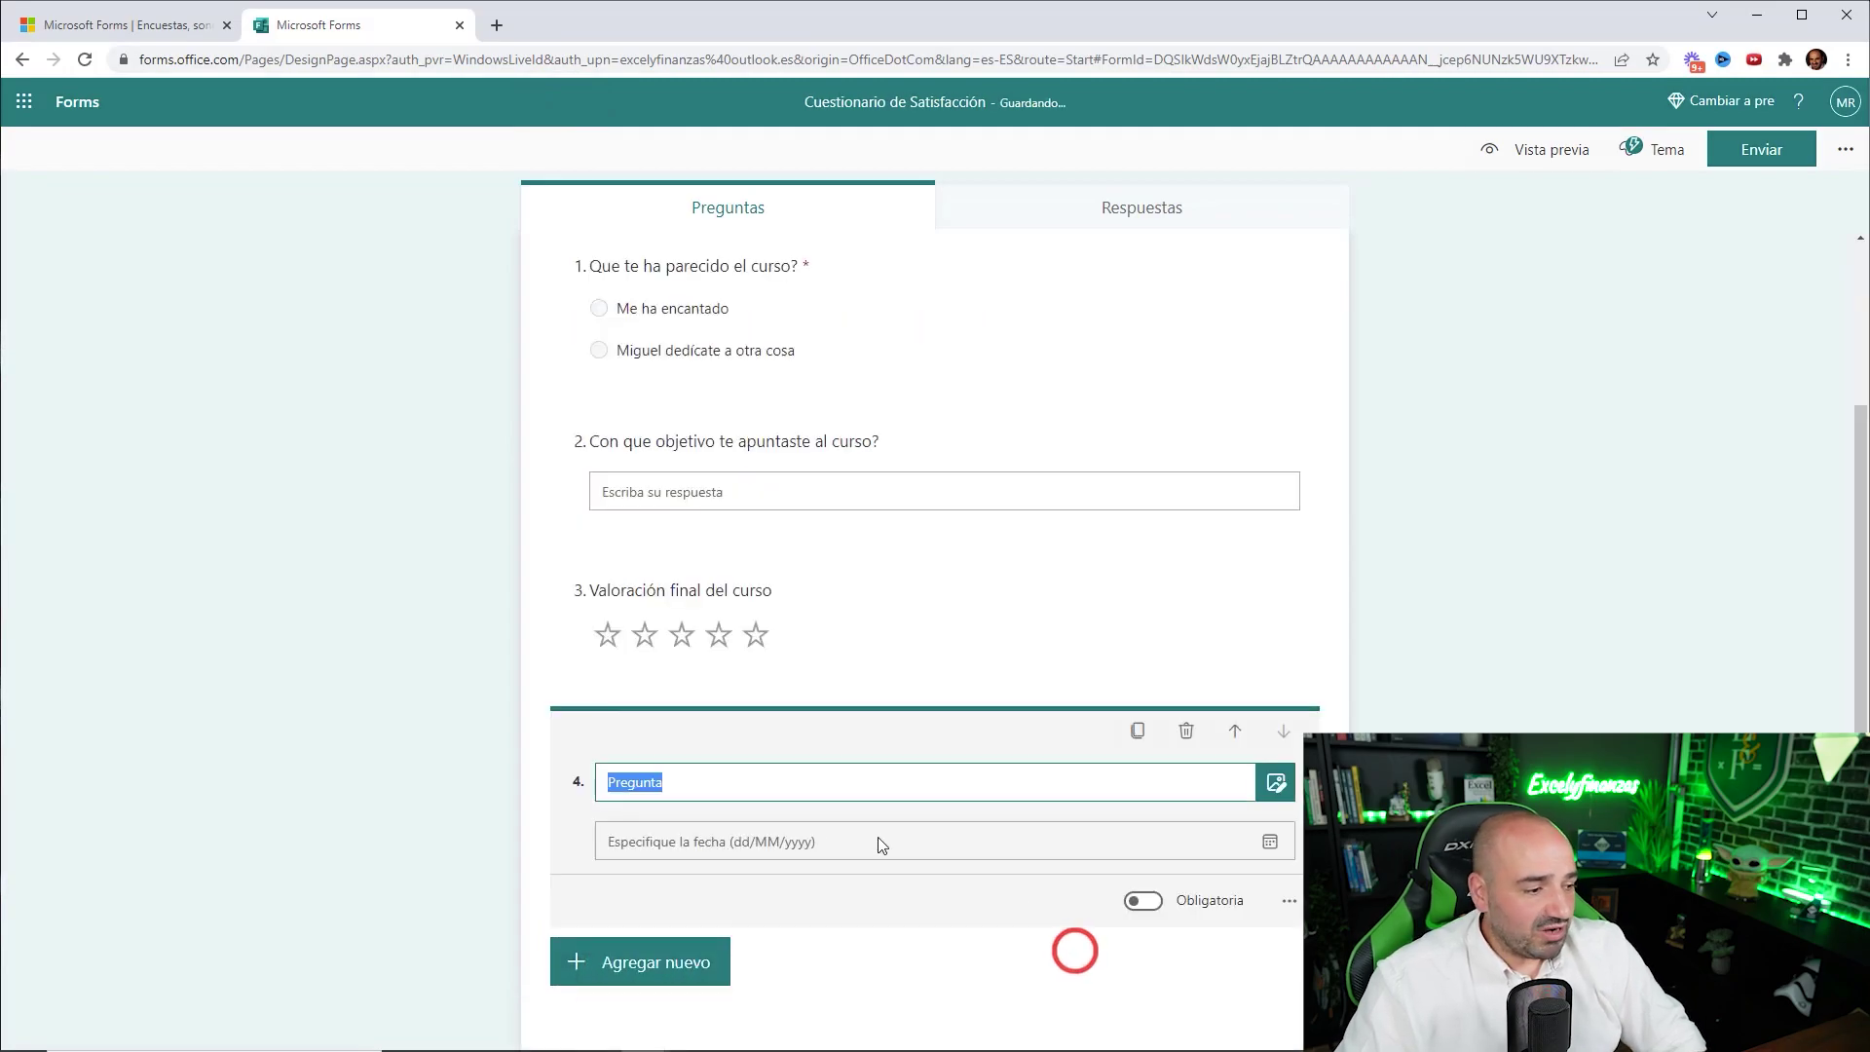
type("Cuando arr")
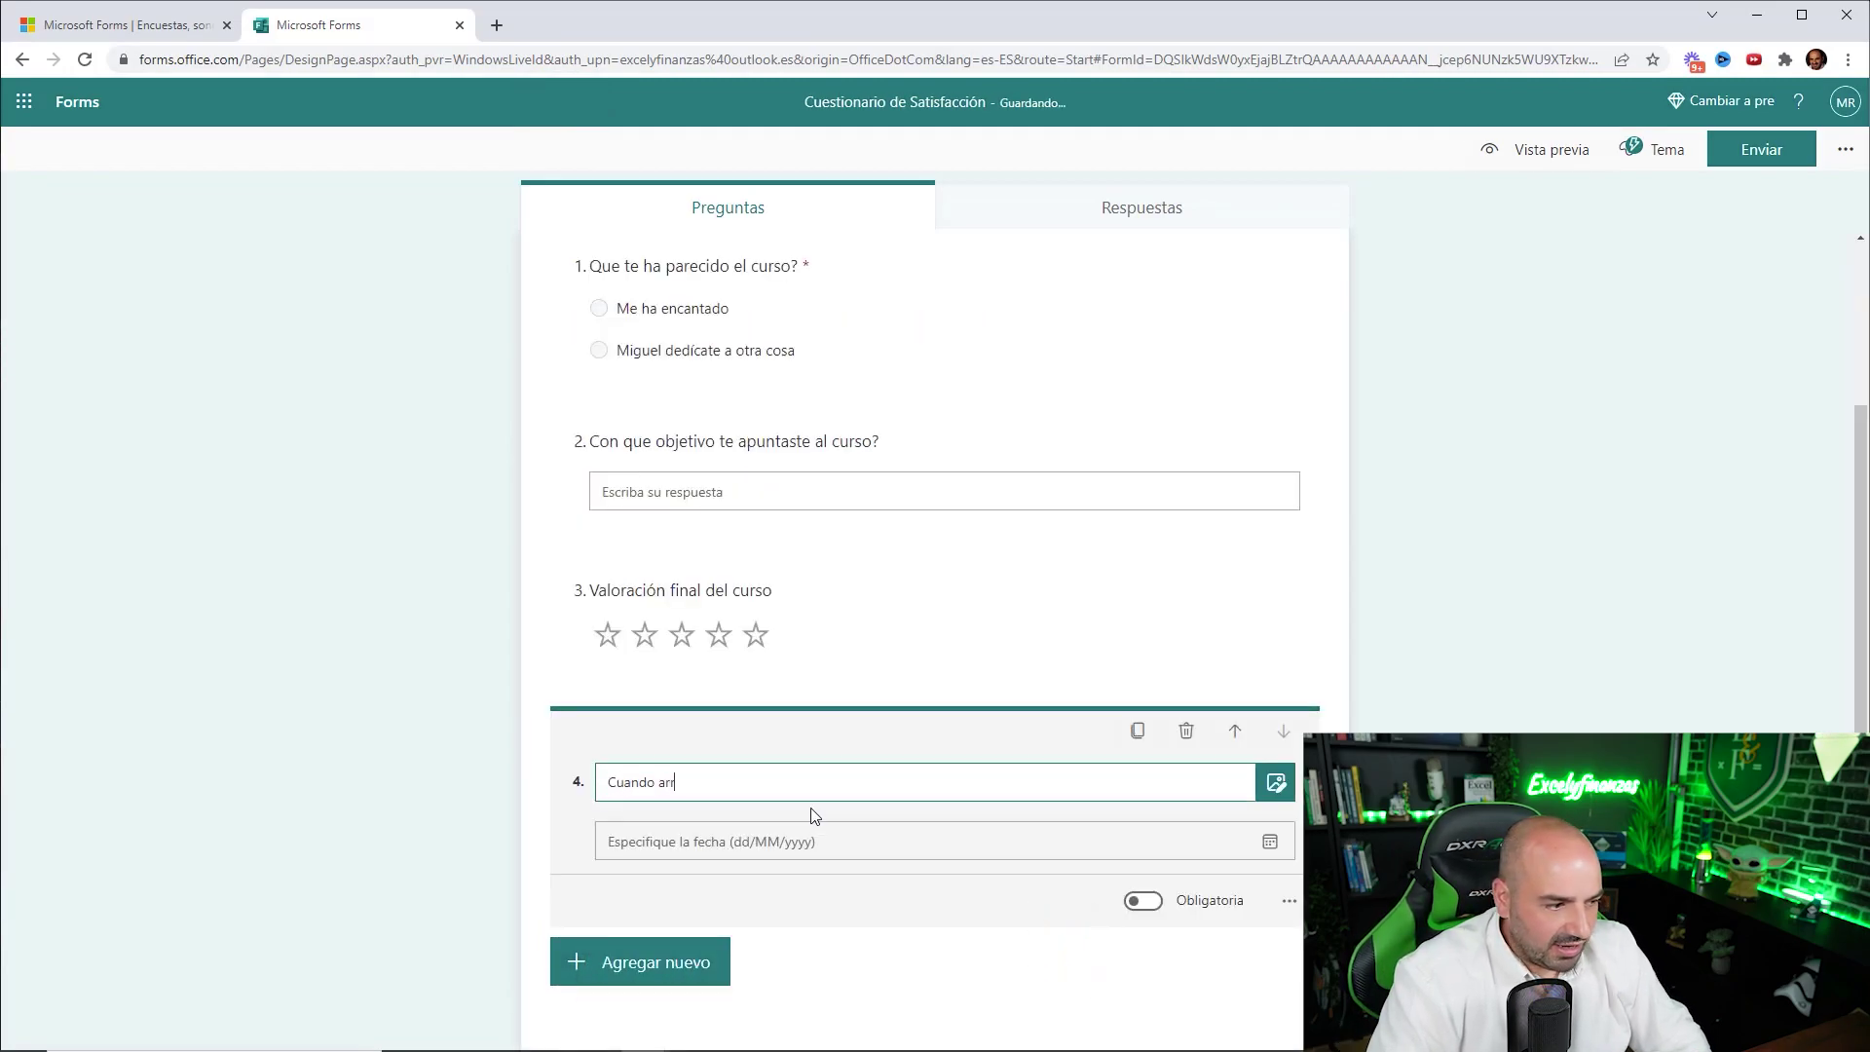
type("ancaste la formación?")
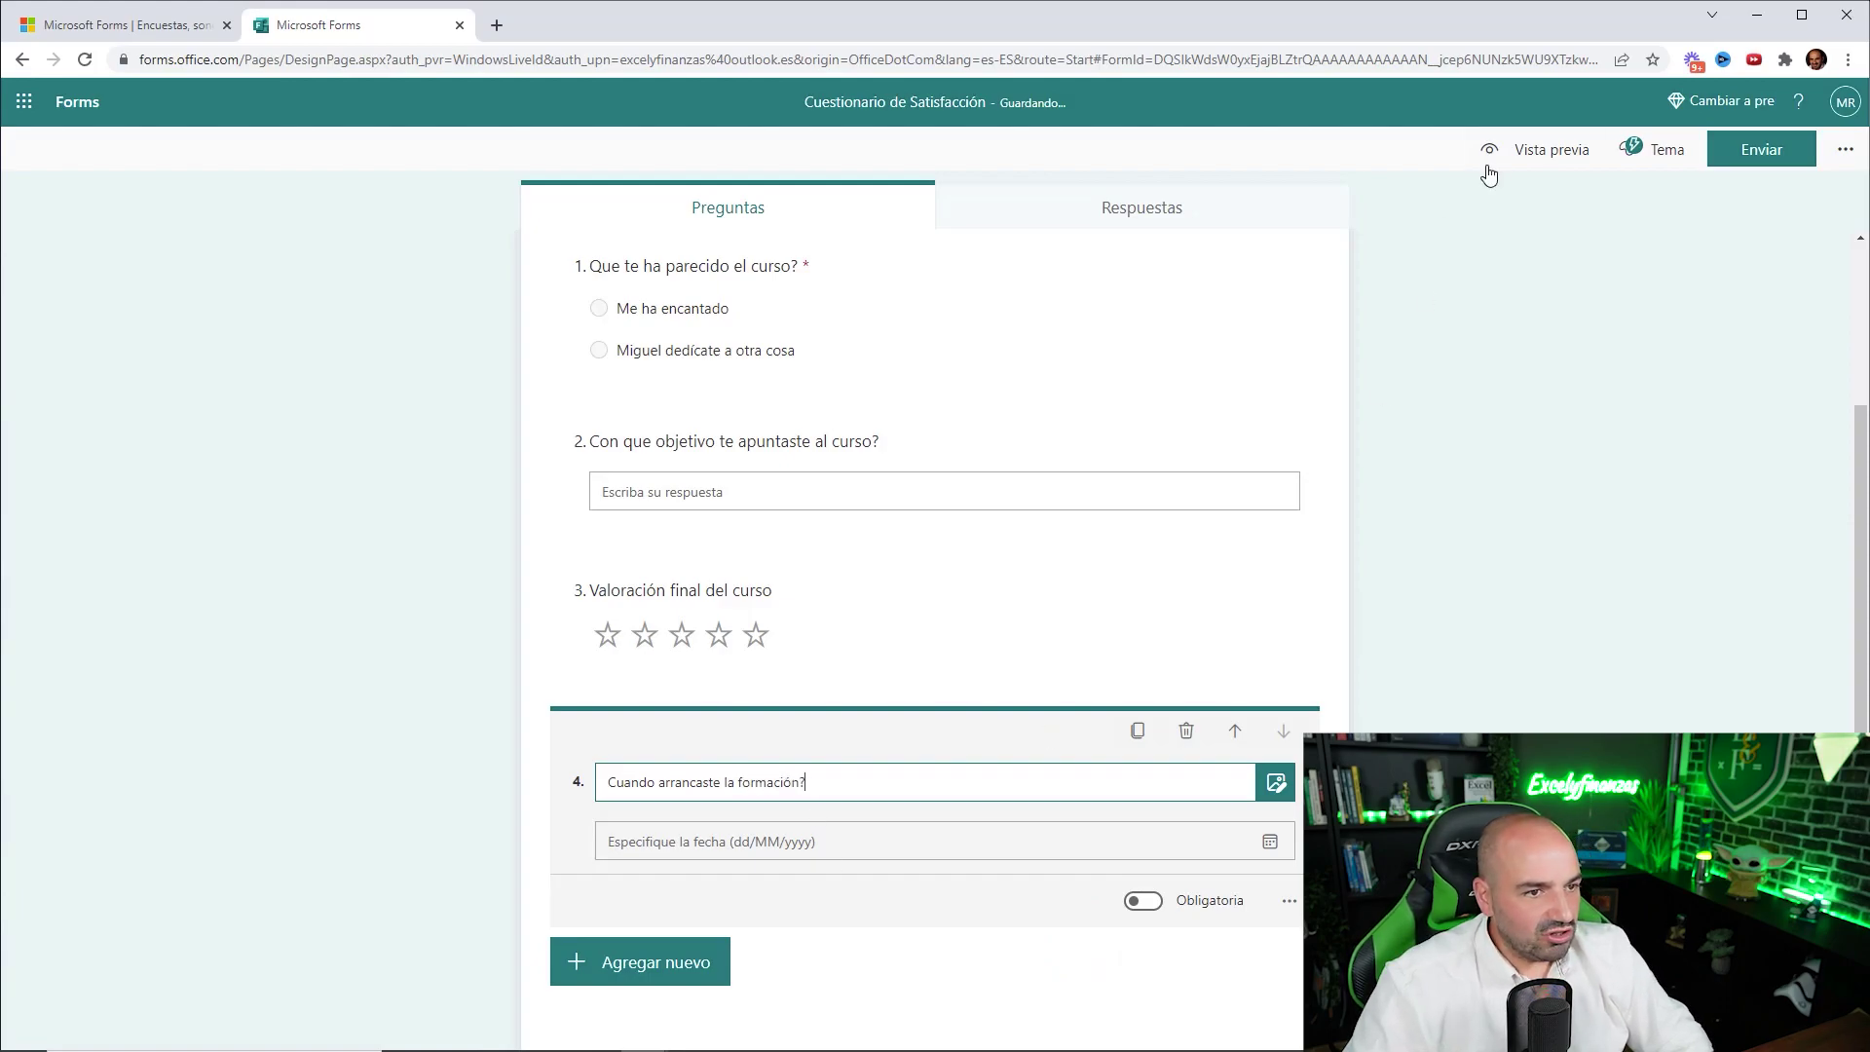
Step: Preview the questionnaire, choose 03/02/2022 as a sample date in question 4, and return to editing
left_click(1533, 148)
scroll(733, 748, "down", 3)
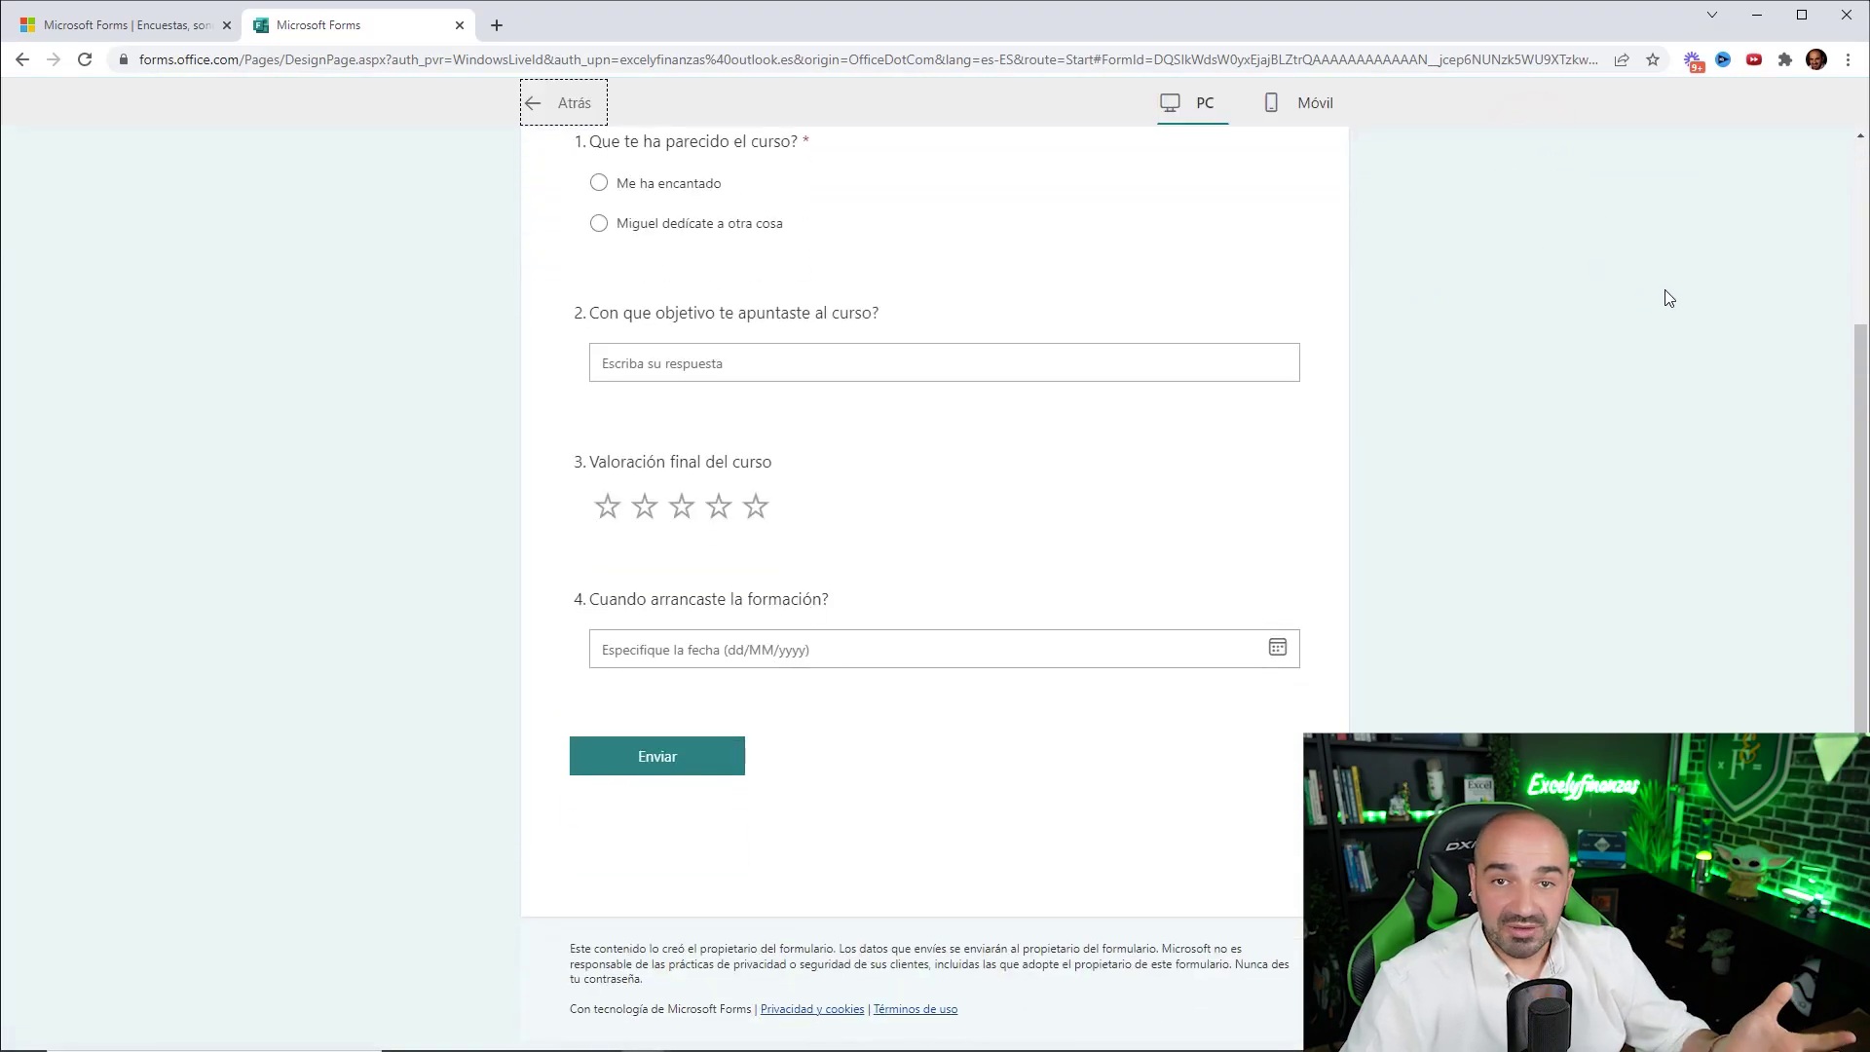
left_click(745, 660)
left_click(1015, 693)
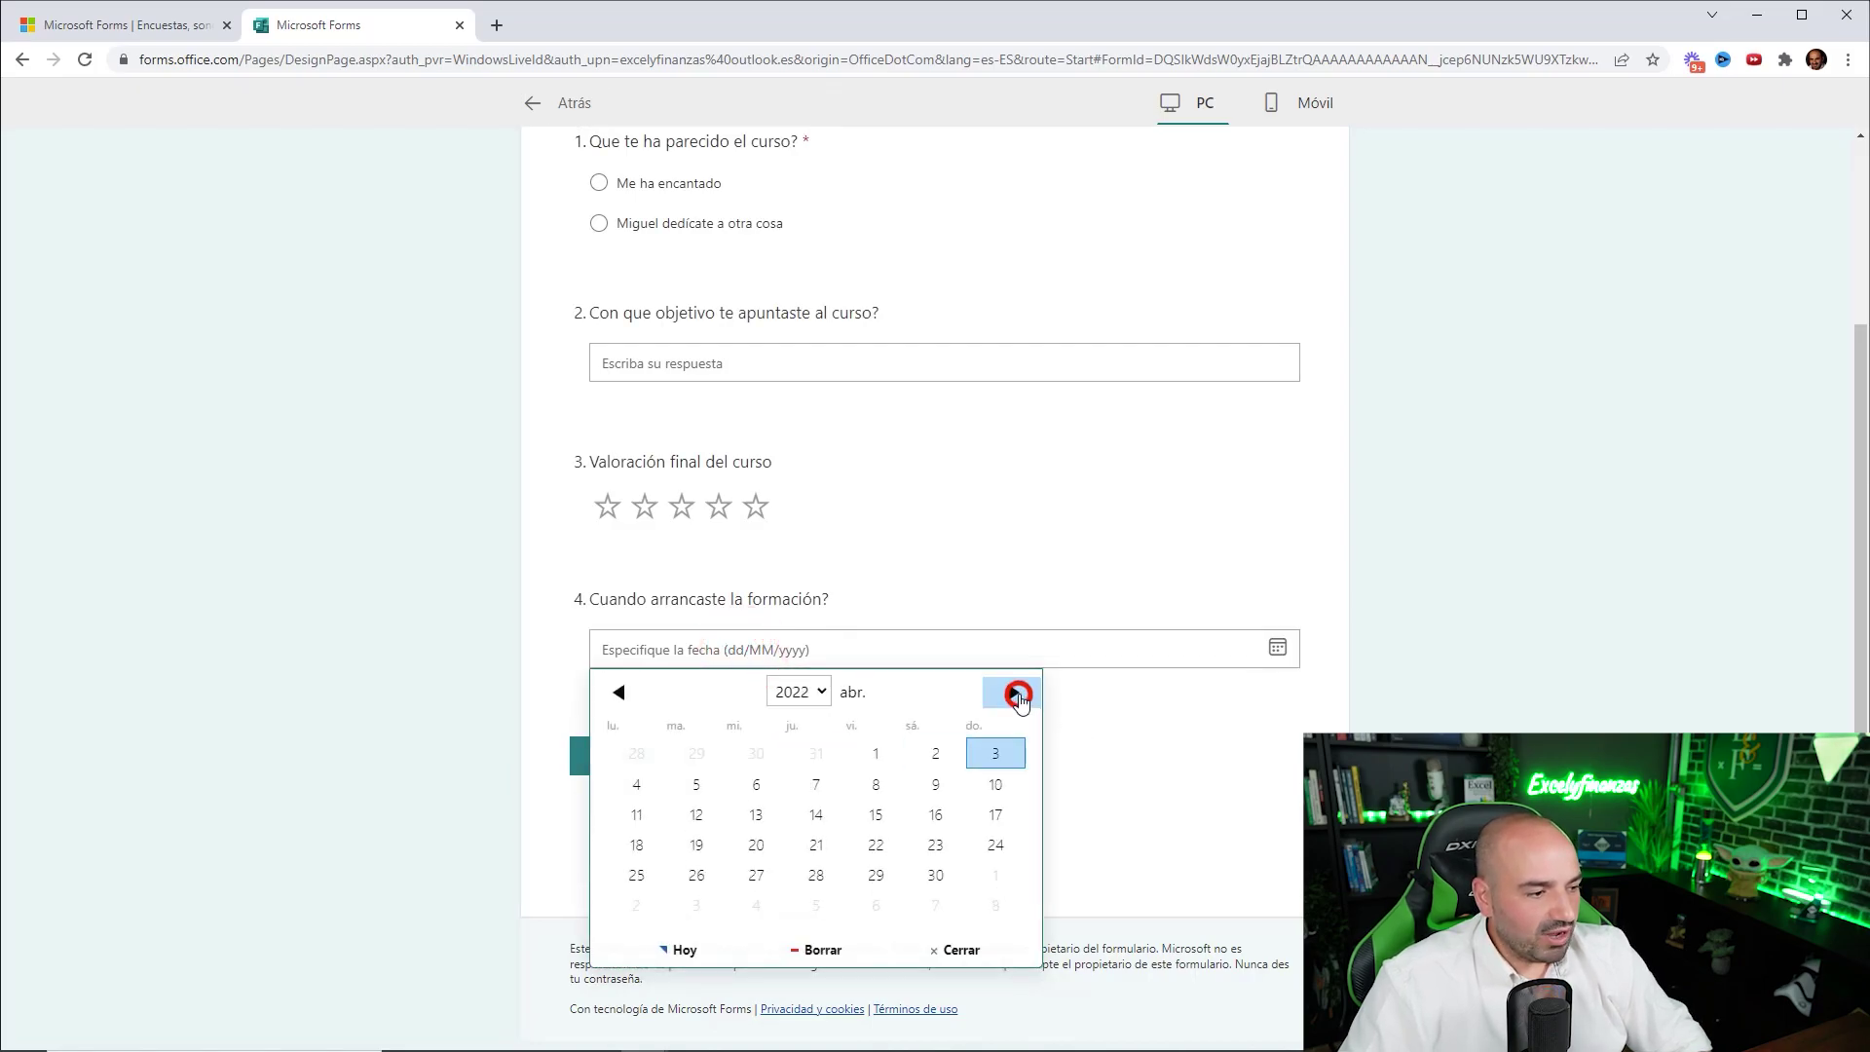
left_click(799, 691)
left_click(804, 692)
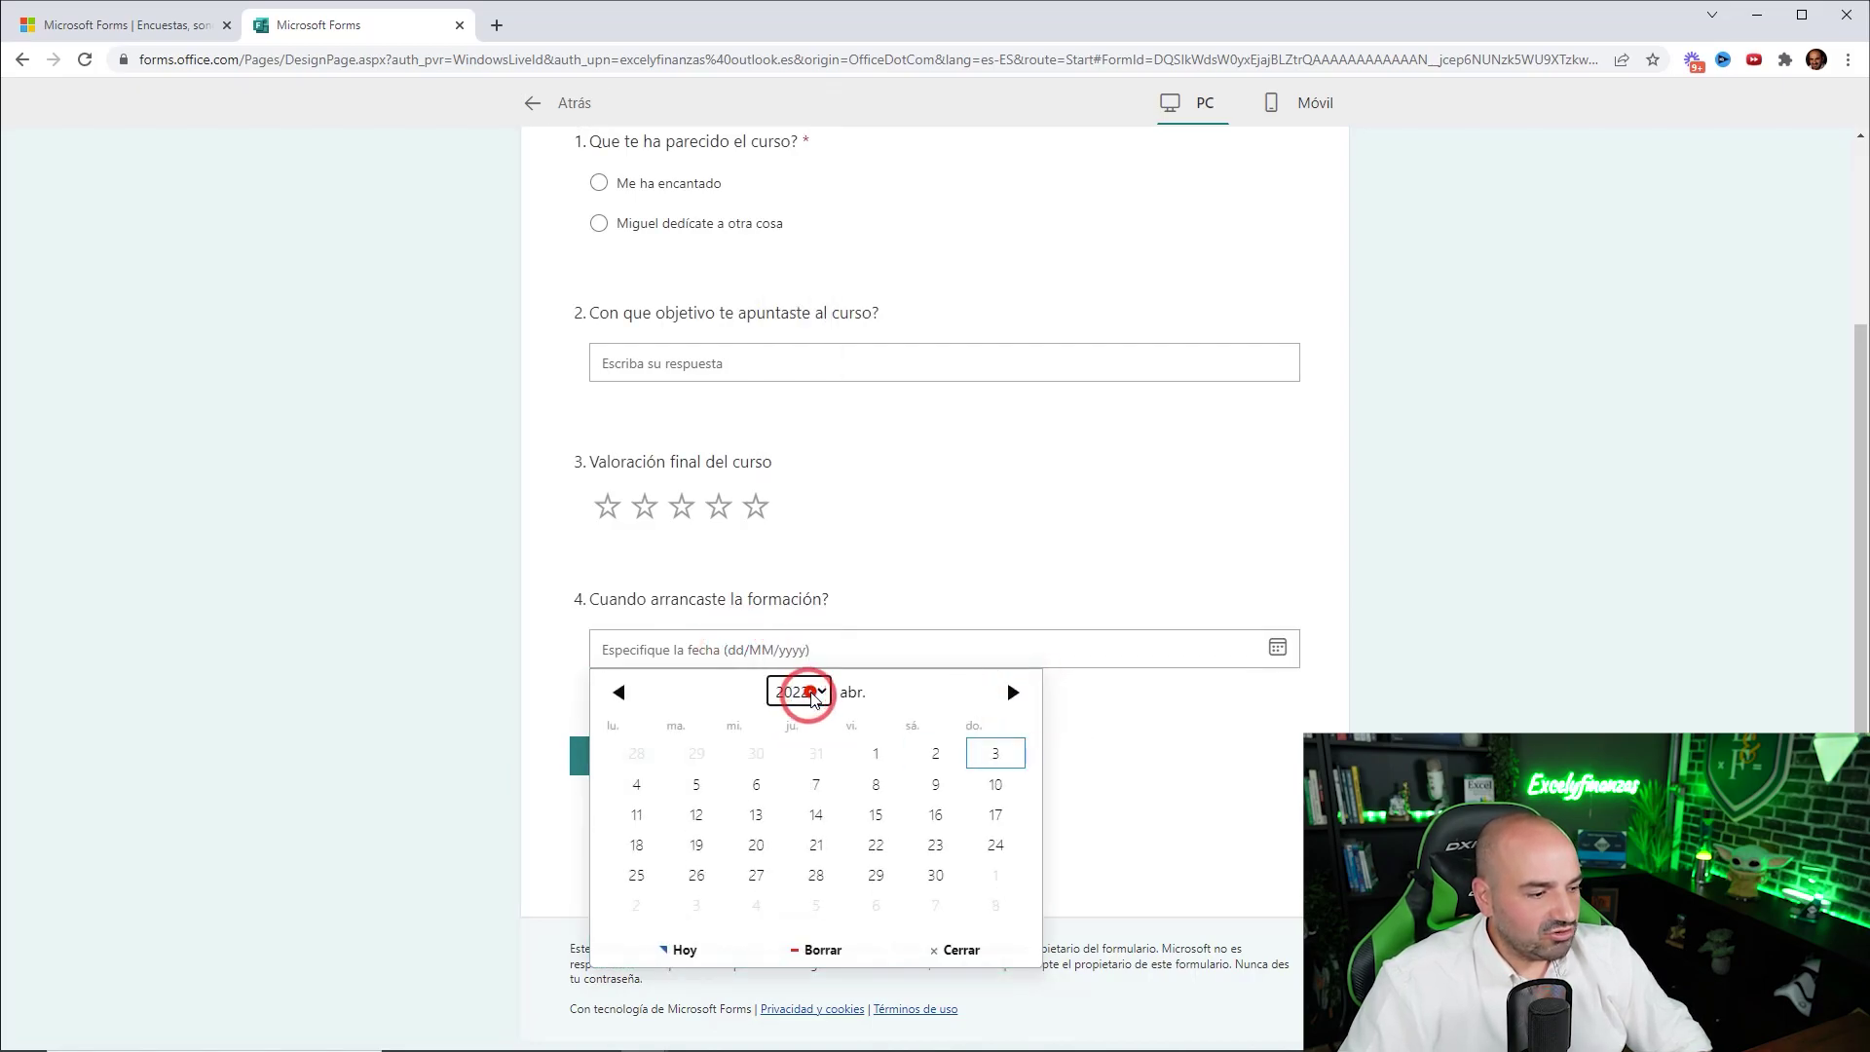
left_click(853, 716)
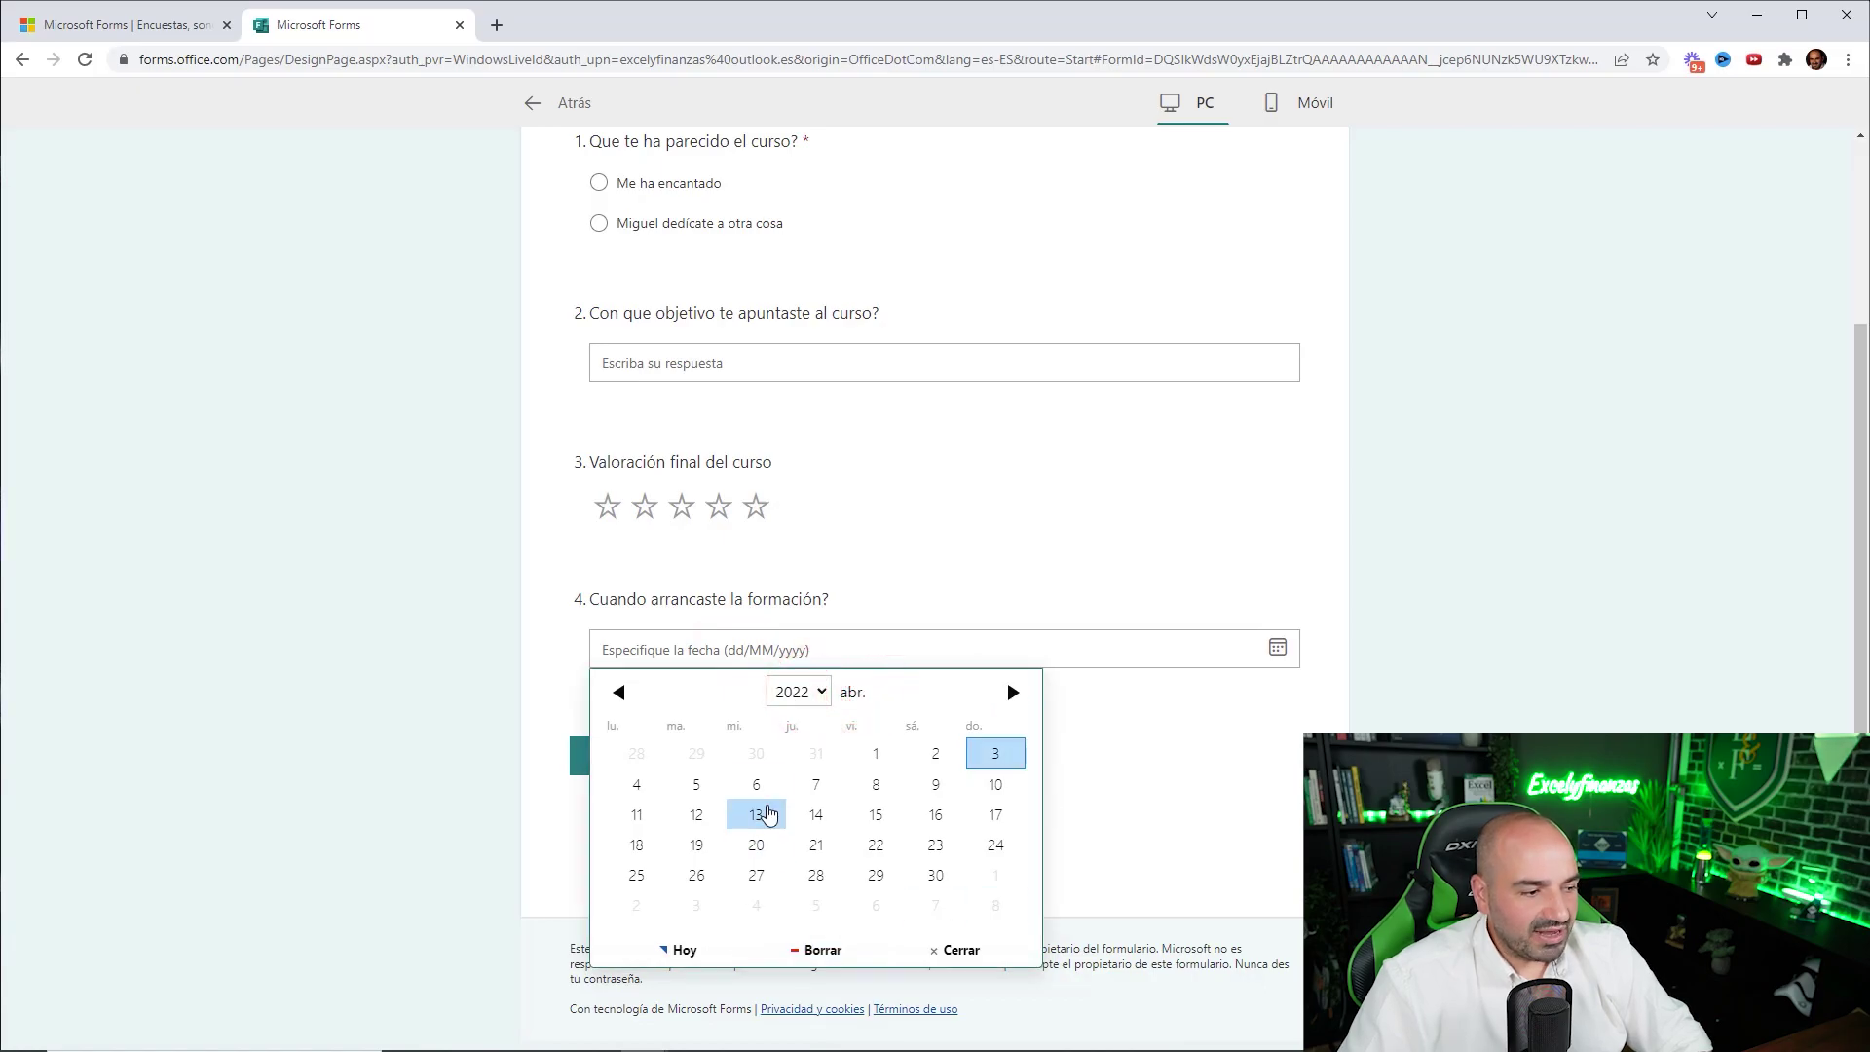
left_click(619, 693)
left_click(619, 693)
left_click(821, 756)
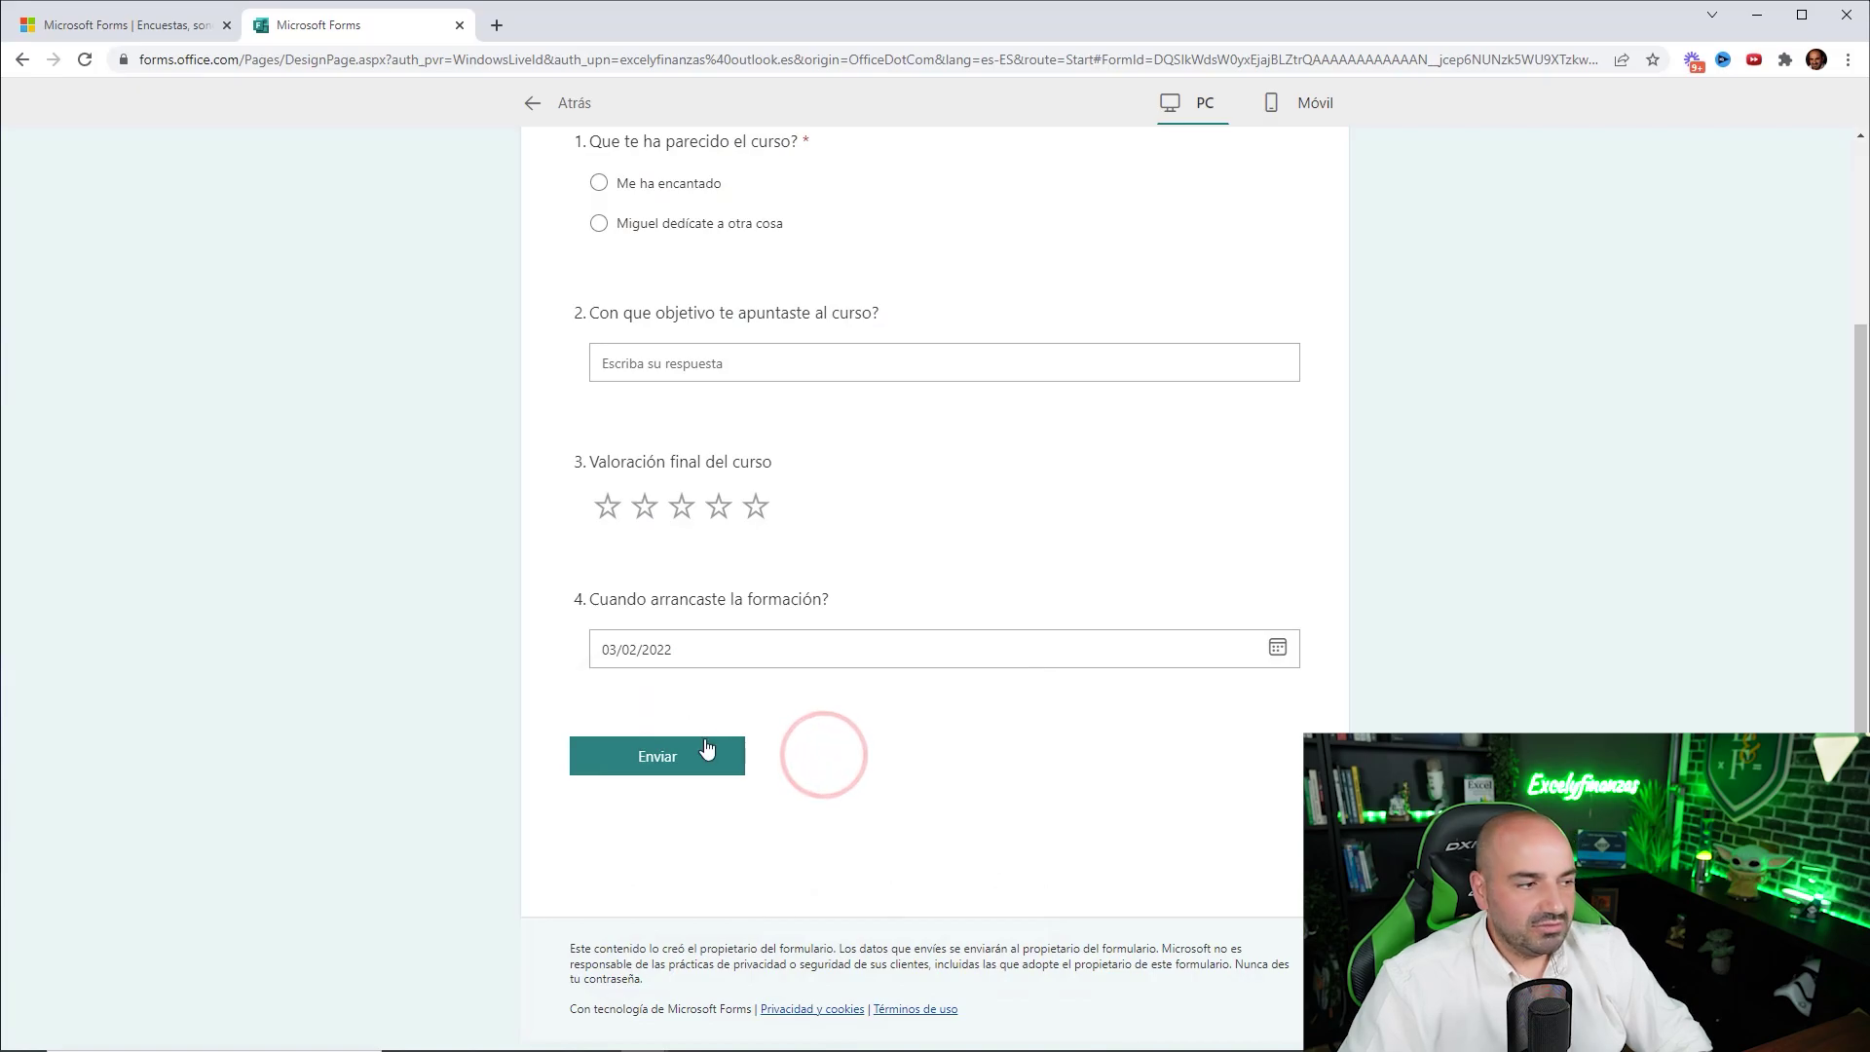
scroll(662, 331, "up", 3)
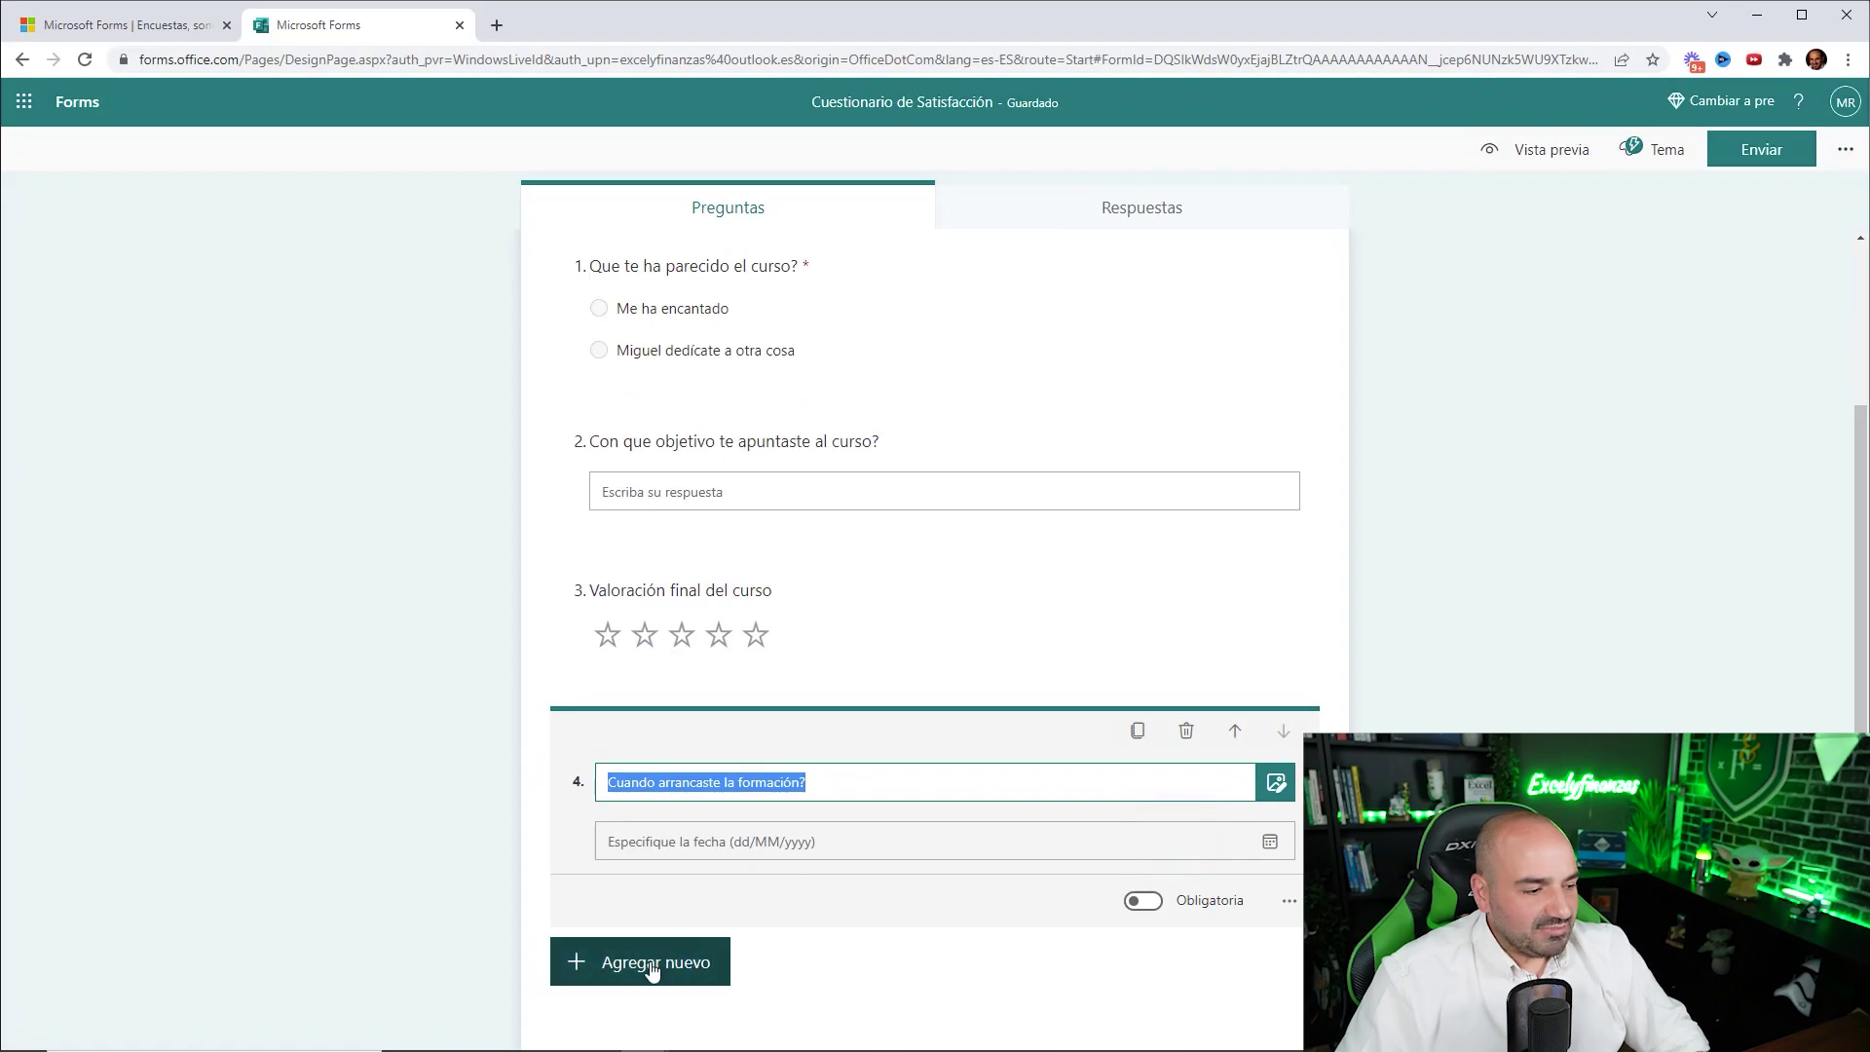
Step: Add a ranking question (Clasificación) as question 5, titled "Cuales son tus necesidades de formacion"
left_click(652, 966)
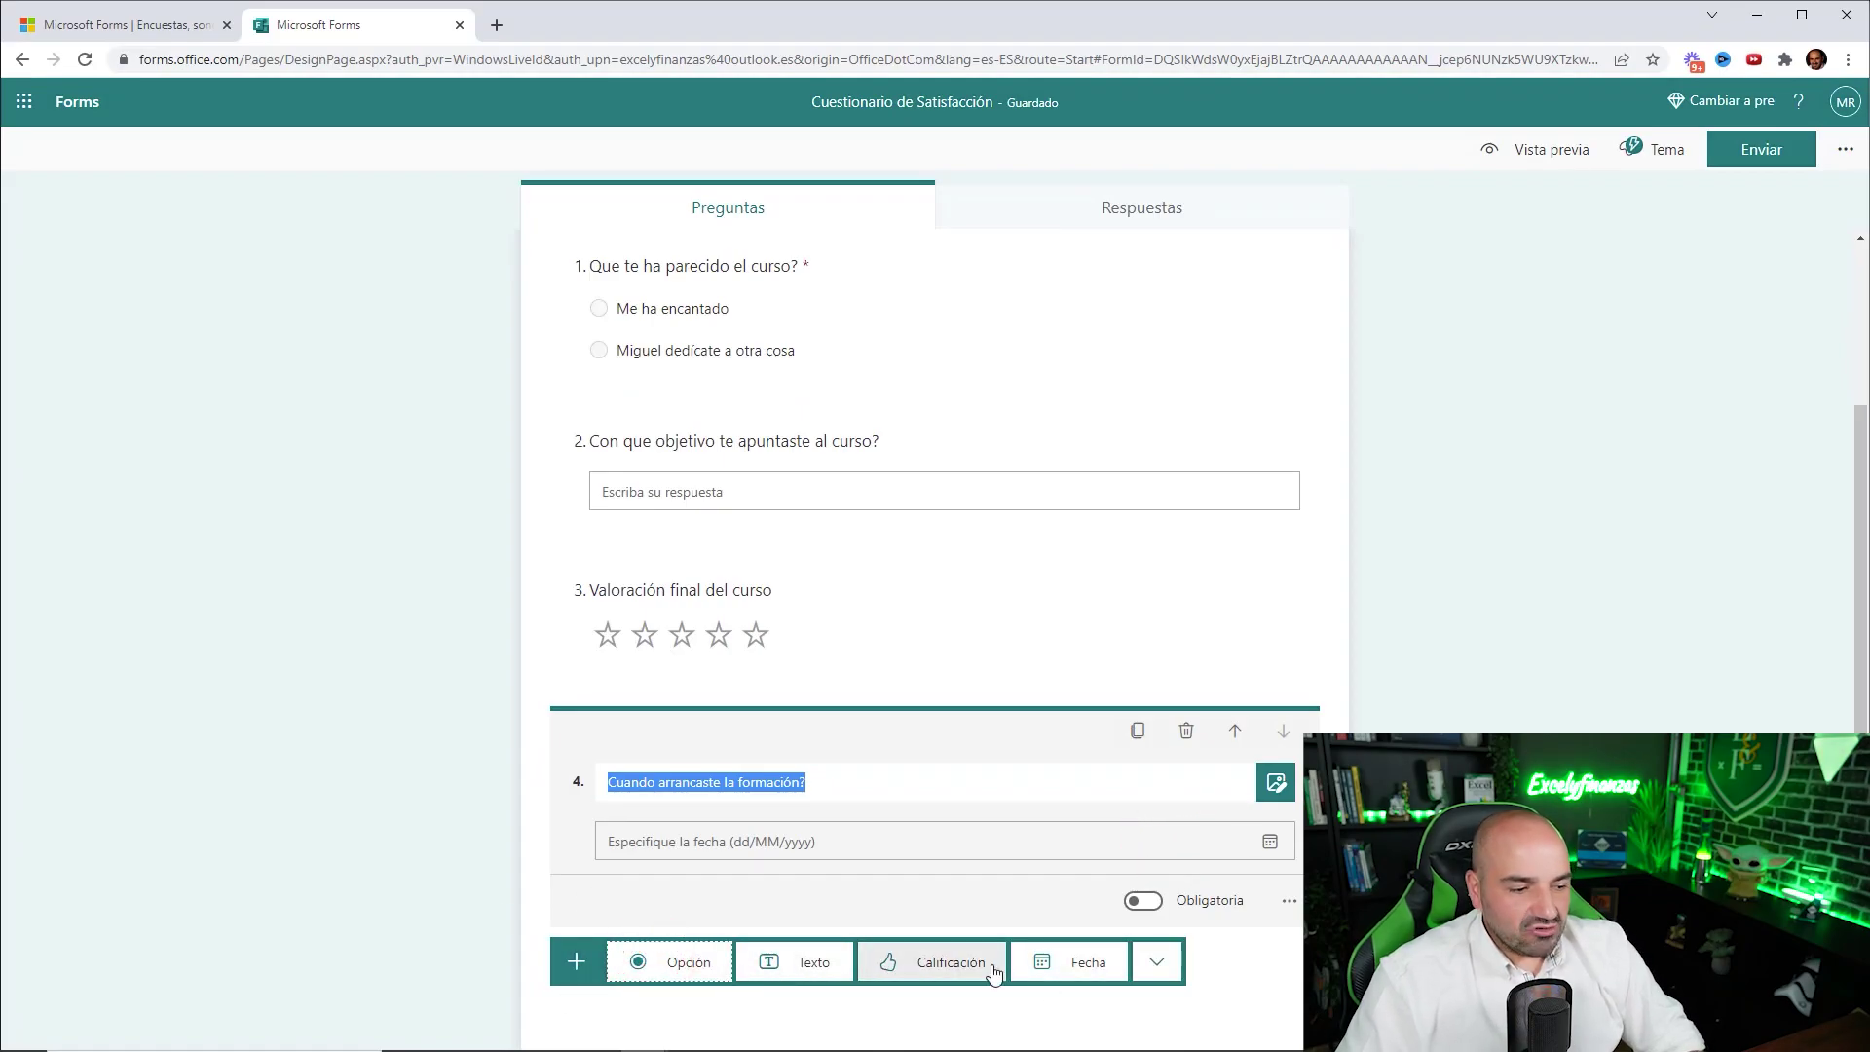
left_click(1152, 967)
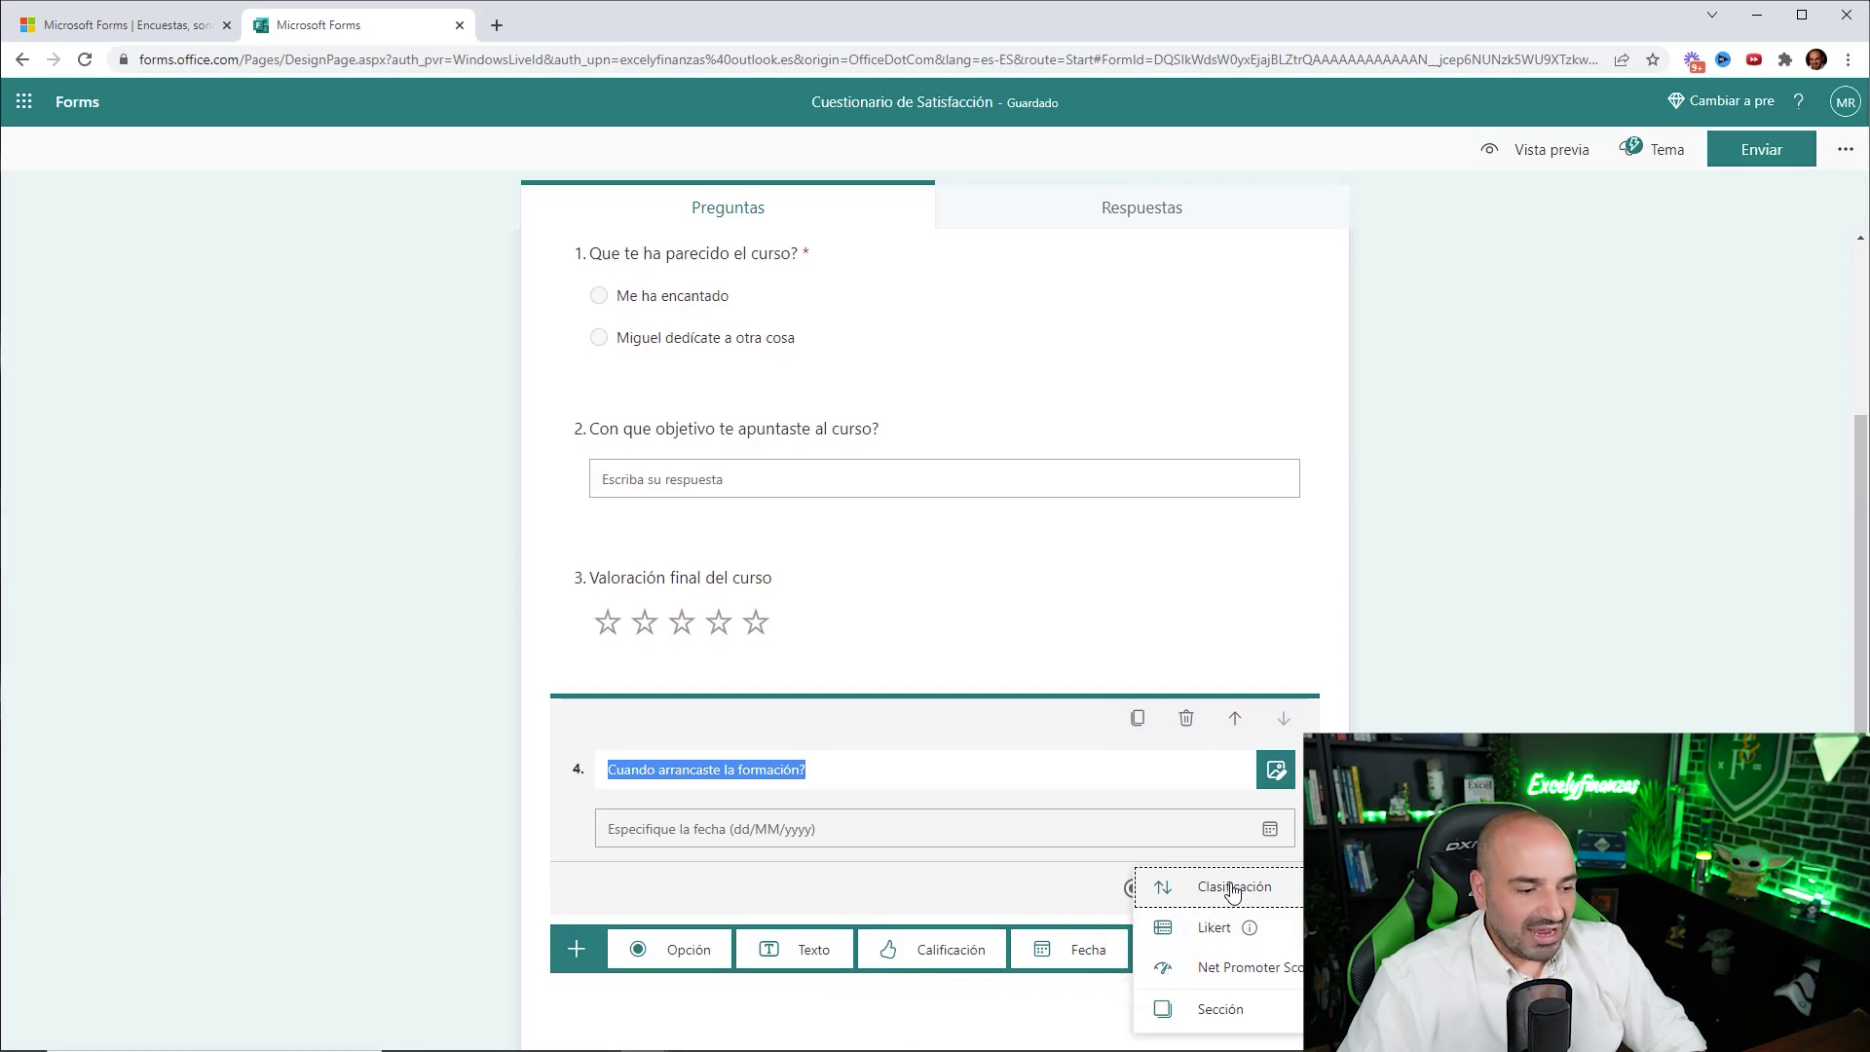
left_click(1230, 888)
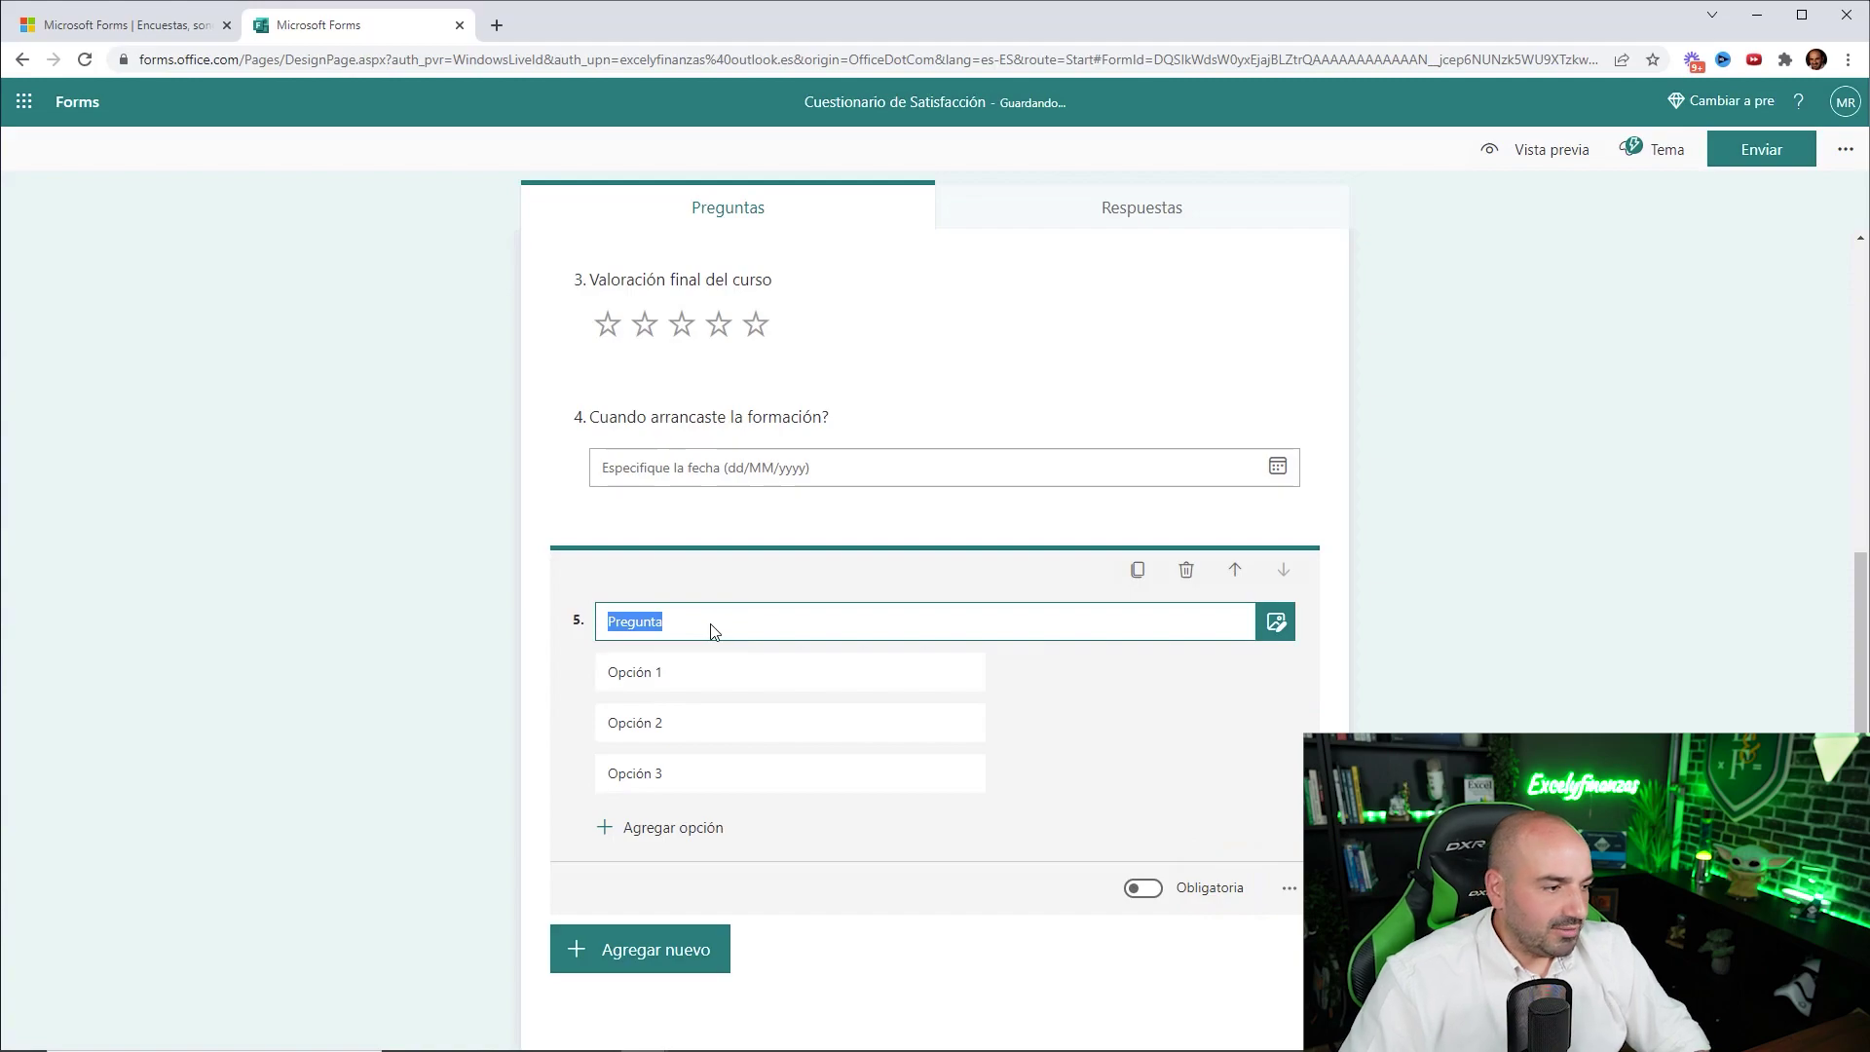
type("Cuales son tus necesidades de formacion")
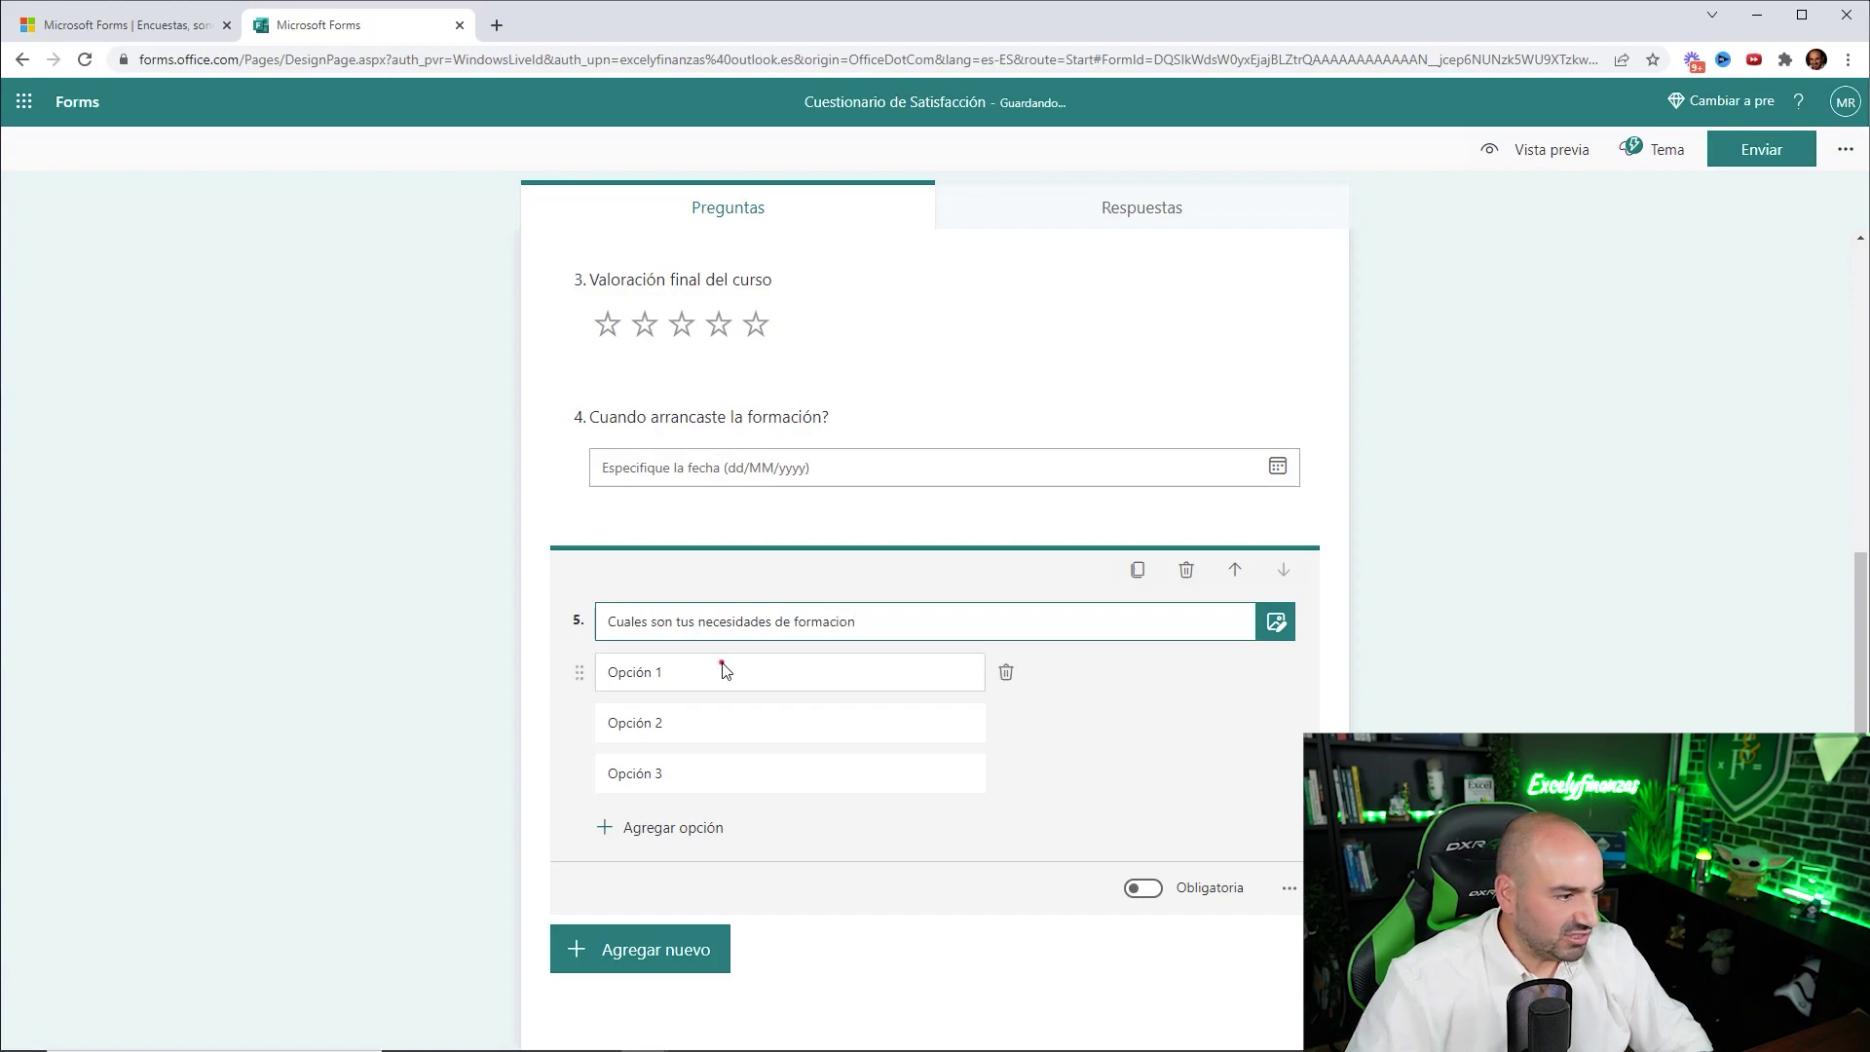
Step: Name the three options of the ranking question "laborales", "Por aprender más" and "Por obligación"
left_click(721, 671)
type("laborales")
left_click(717, 727)
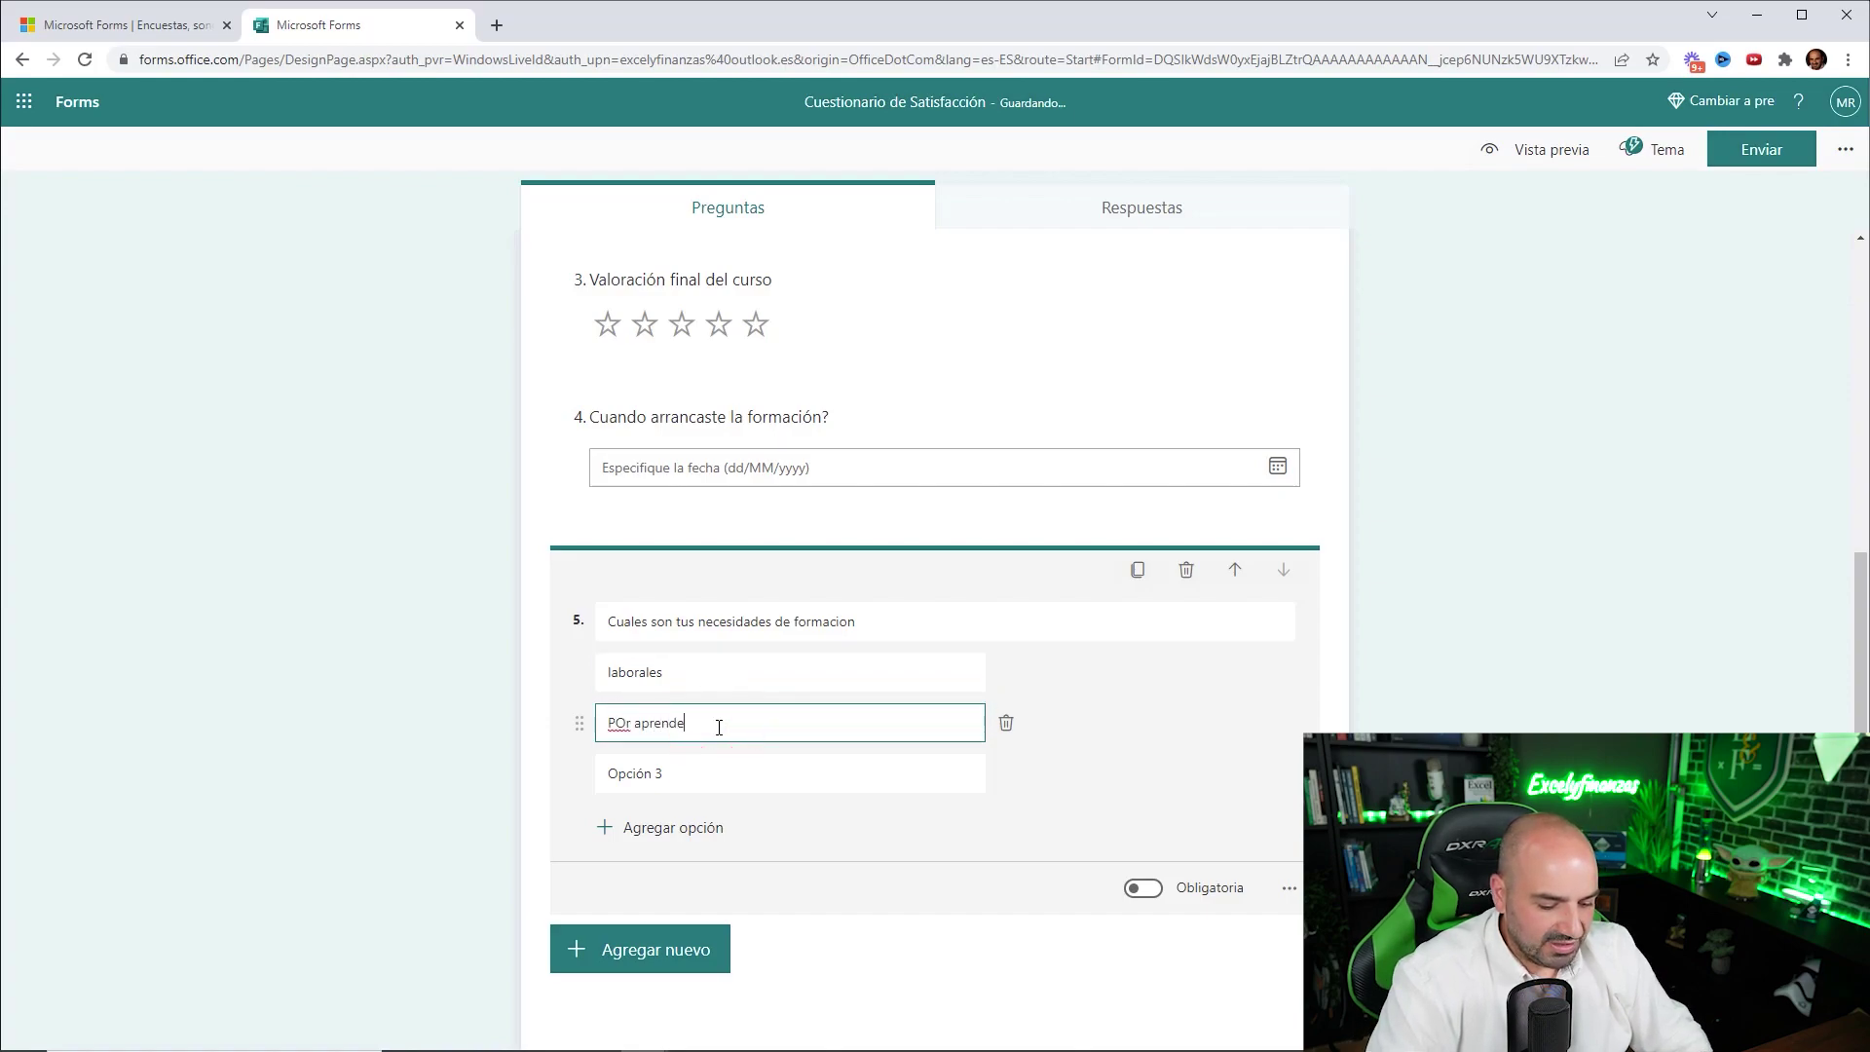
key("Delete")
type("o")
left_click(679, 766)
type("Por")
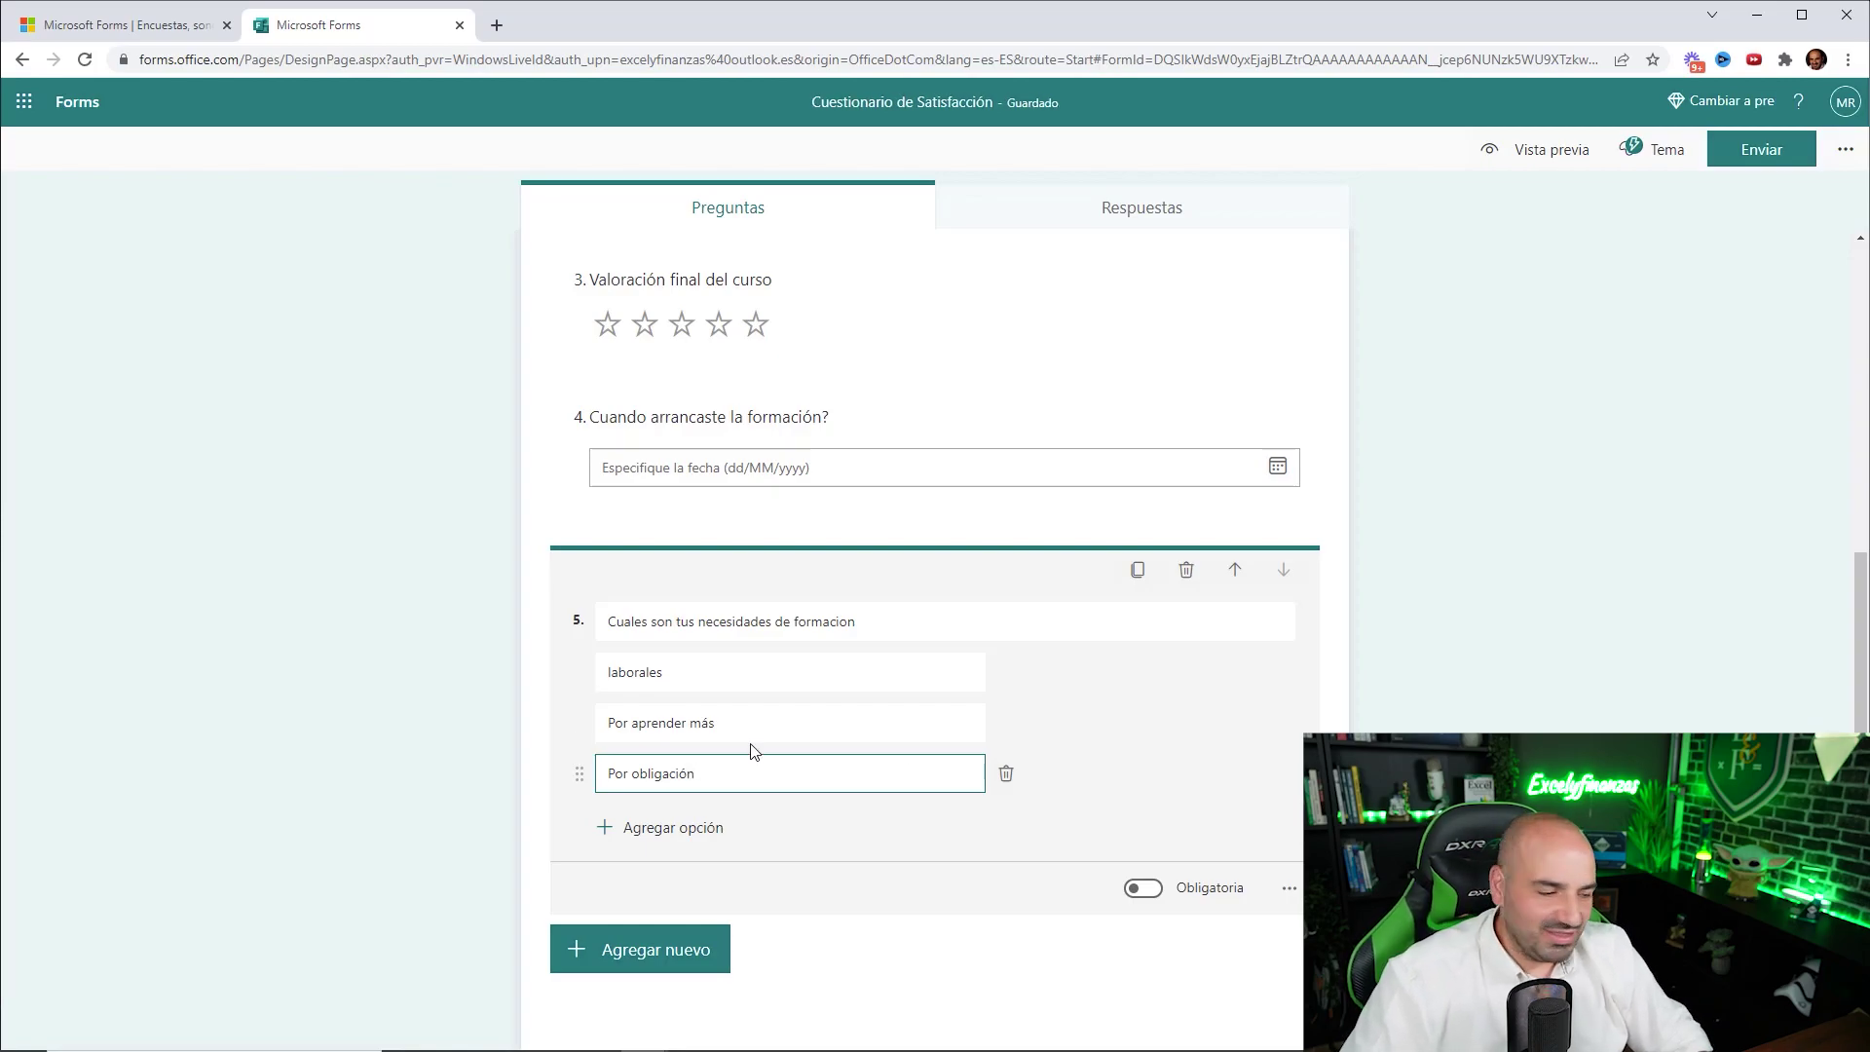
Step: Preview the questionnaire and rank the options of question 5 as "Por aprender más", "Por obligación", "laborales"
left_click(1536, 668)
left_click(1583, 146)
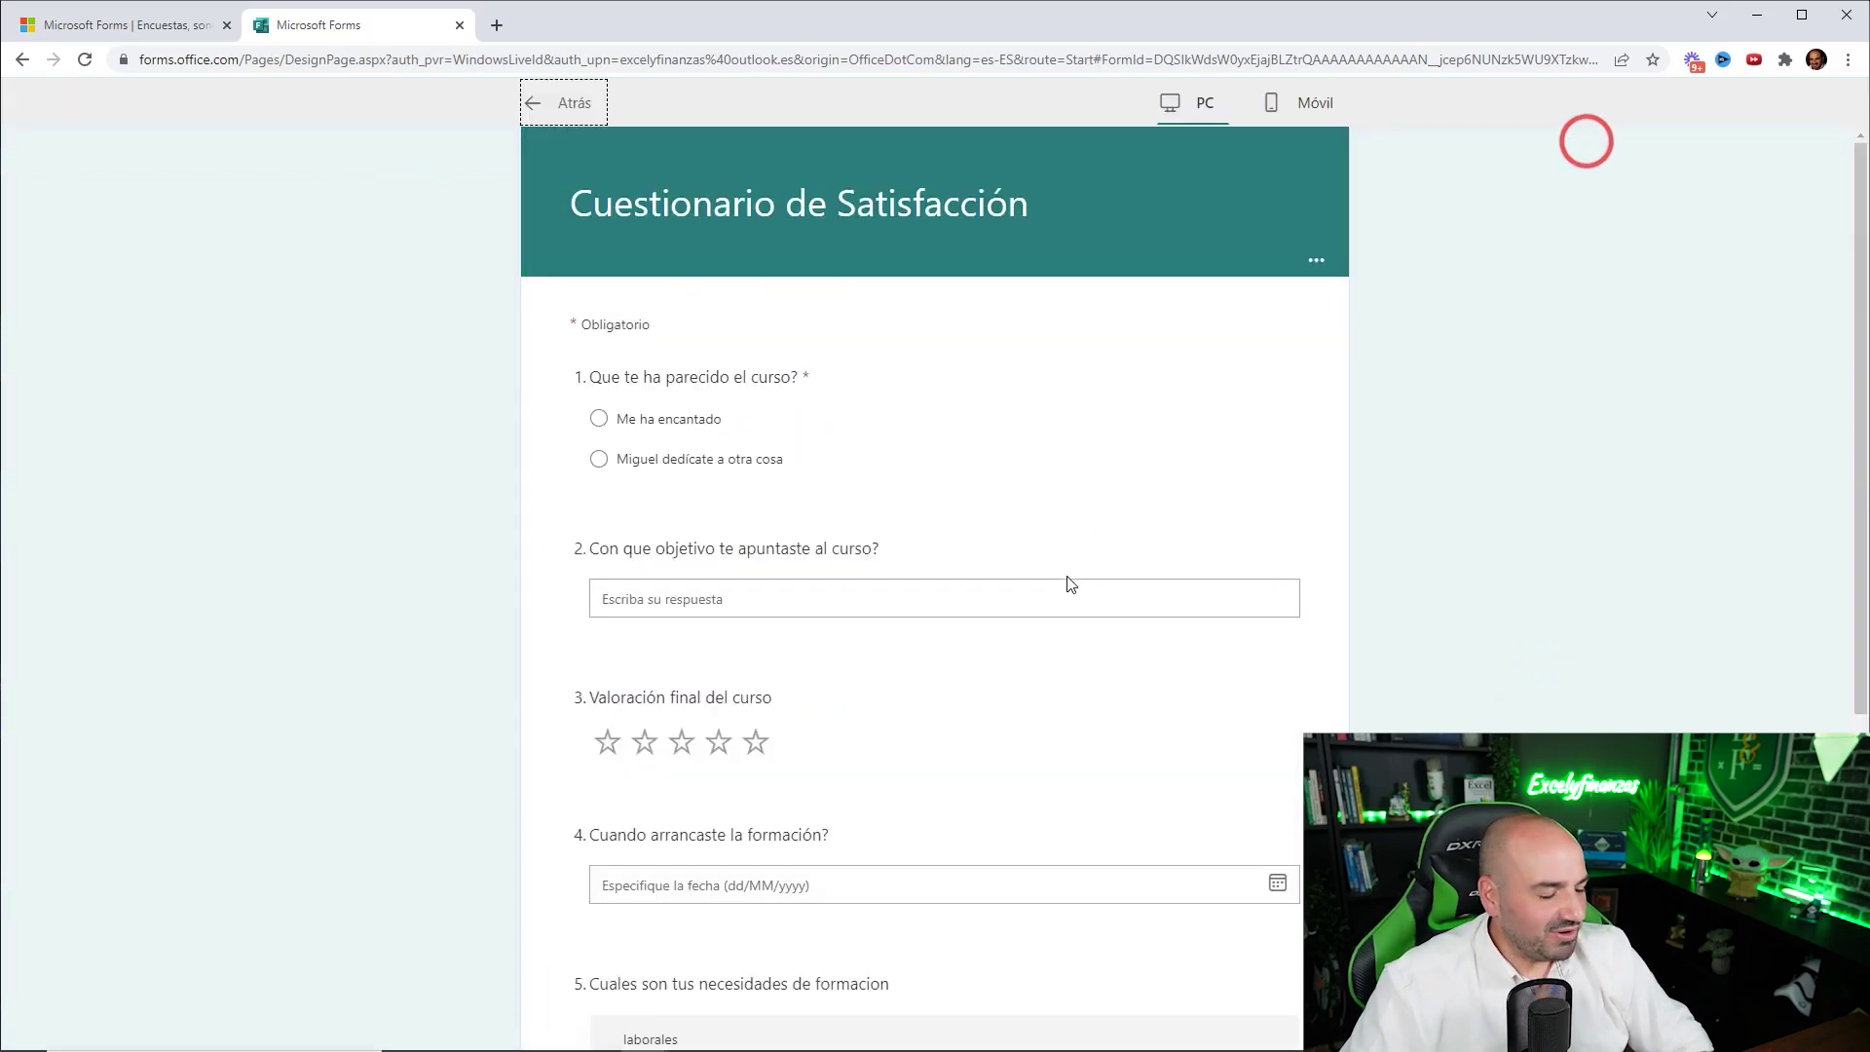
scroll(1061, 580, "down", 1)
left_click_drag(743, 519, 751, 585)
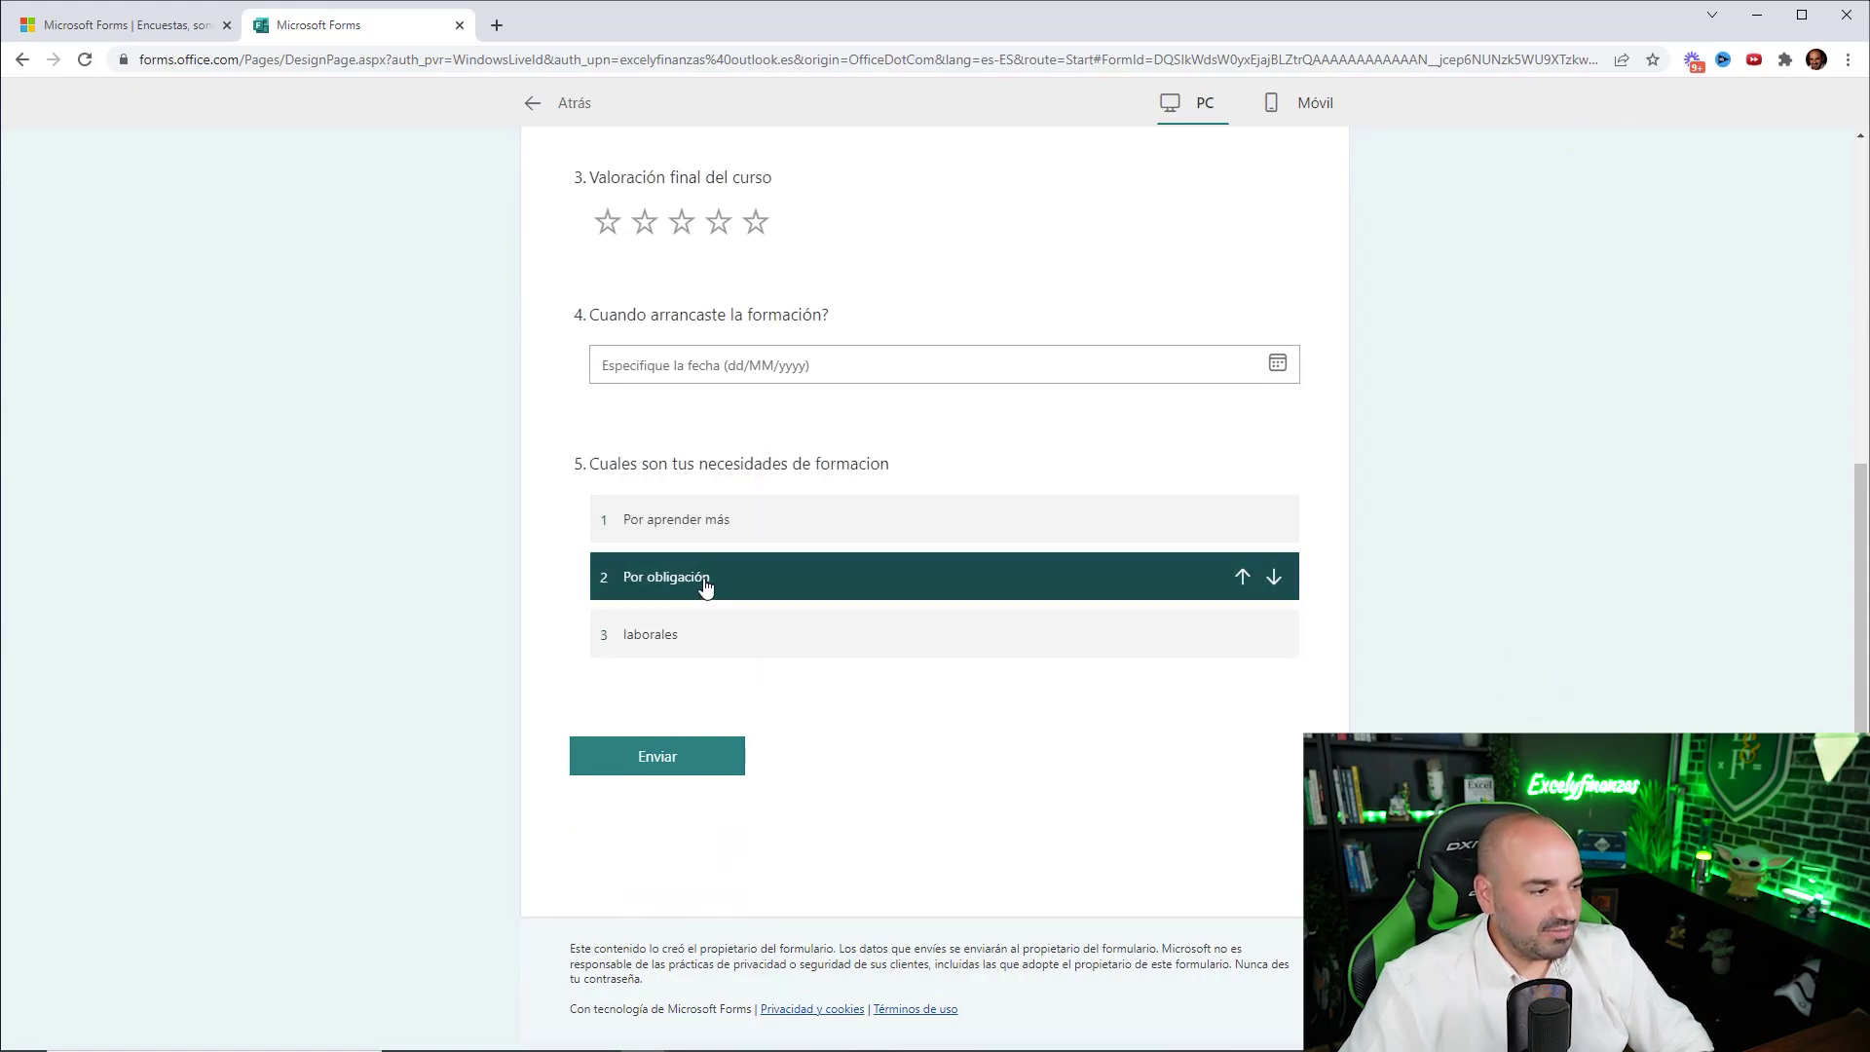
Step: Move "laborales" above "Por obligación" in the previewed ranking question and return to editing the form
left_click(693, 644)
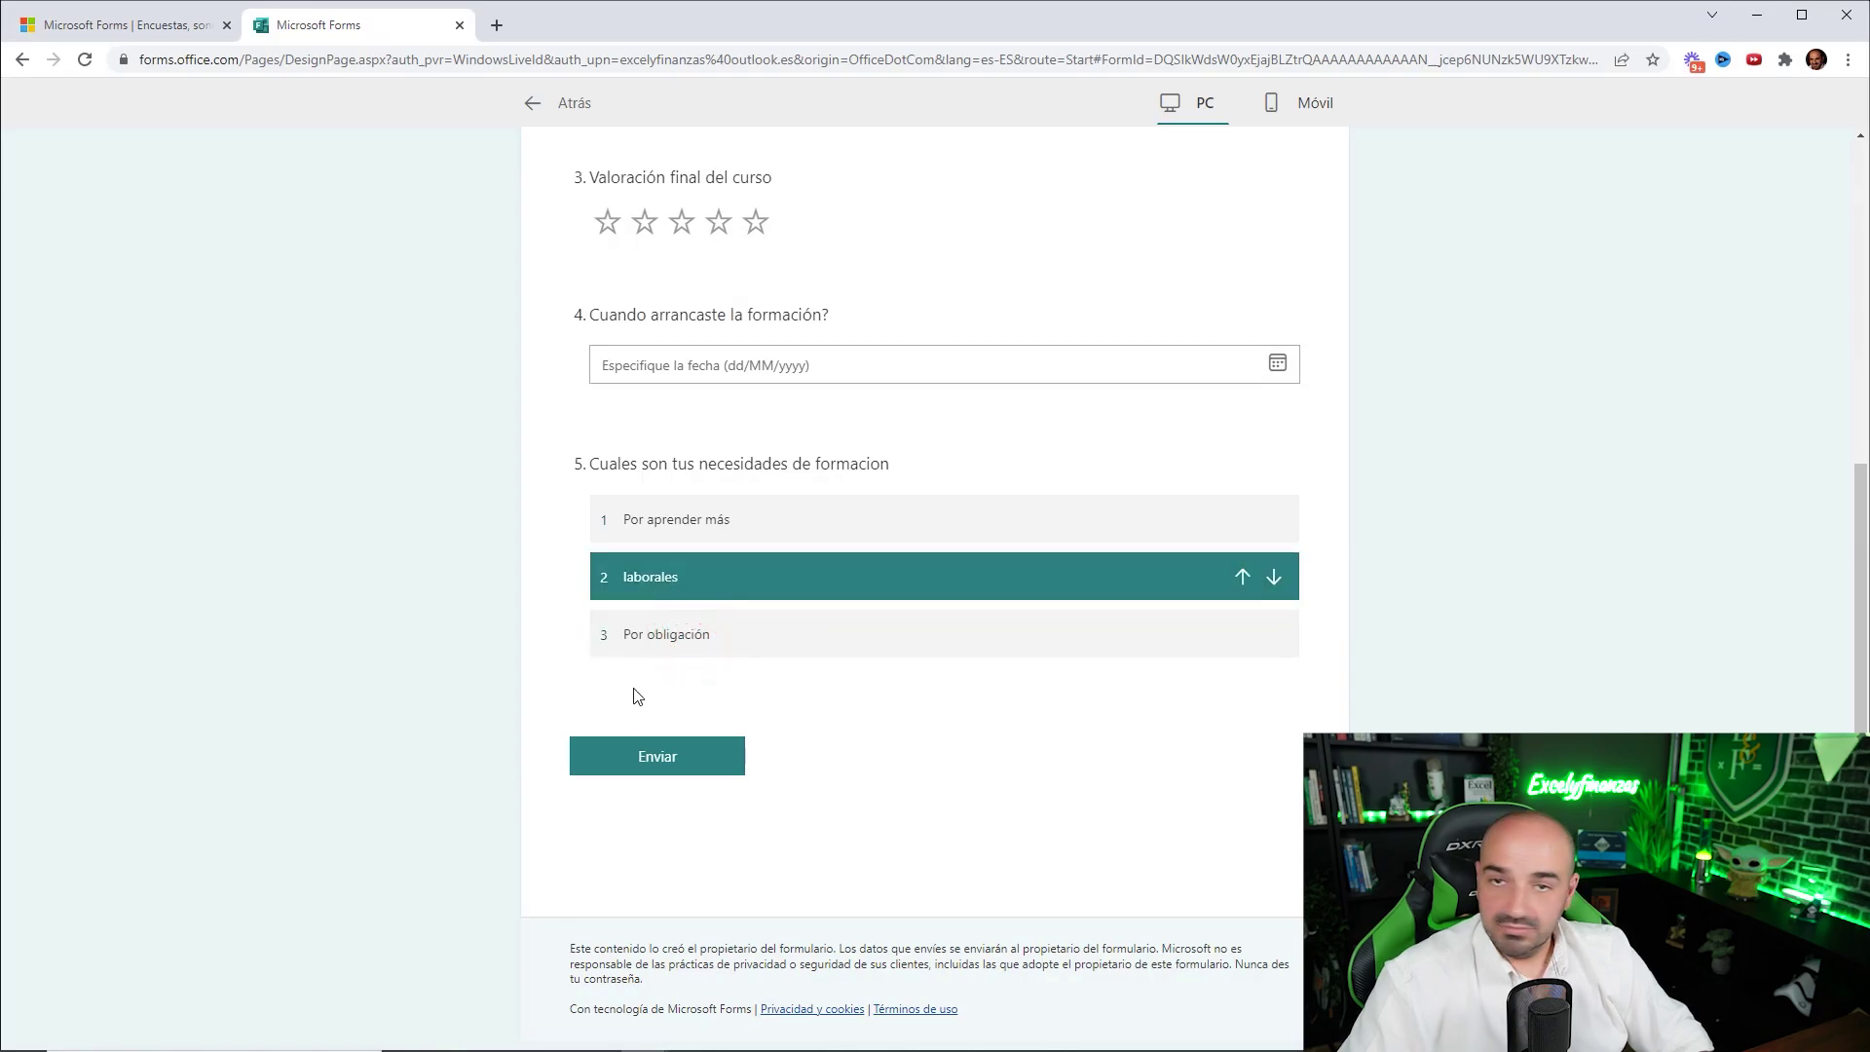
scroll(988, 472, "up", 5)
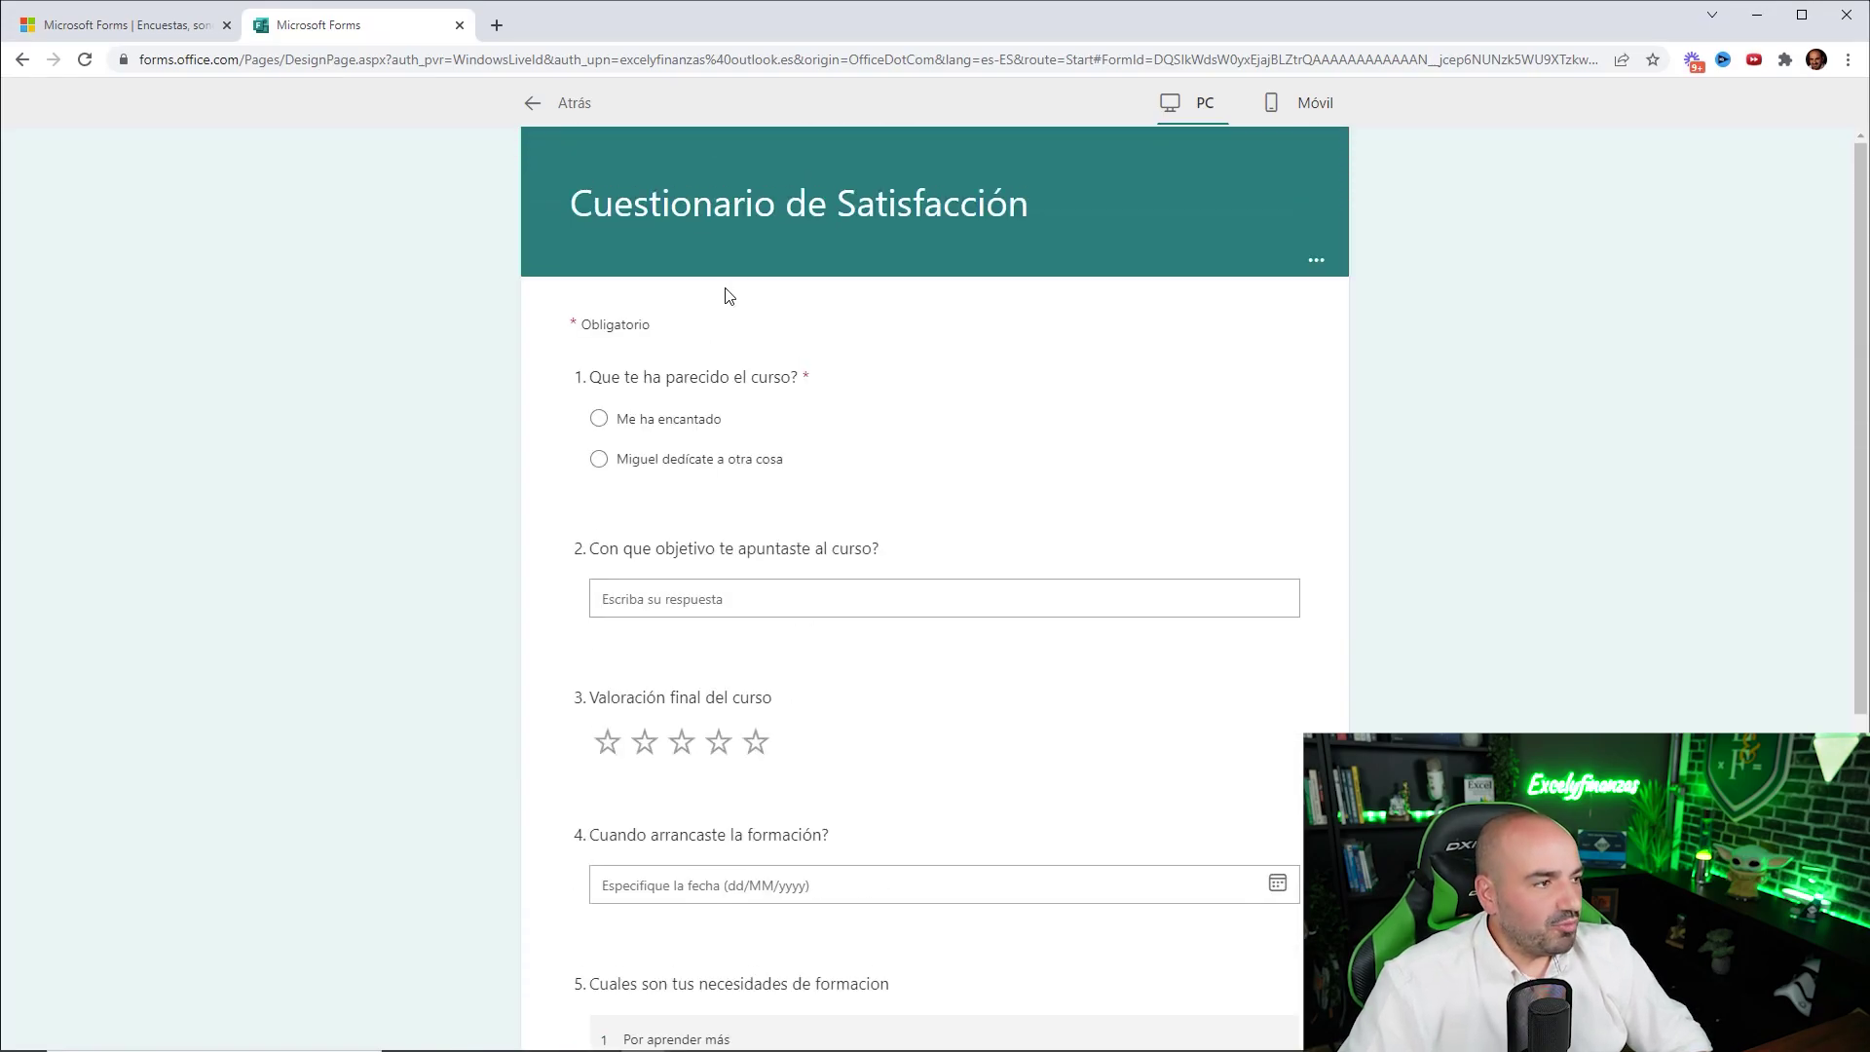
left_click(558, 107)
Step: Add an Opción question after the ranking question and delete it again
scroll(772, 692, "down", 4)
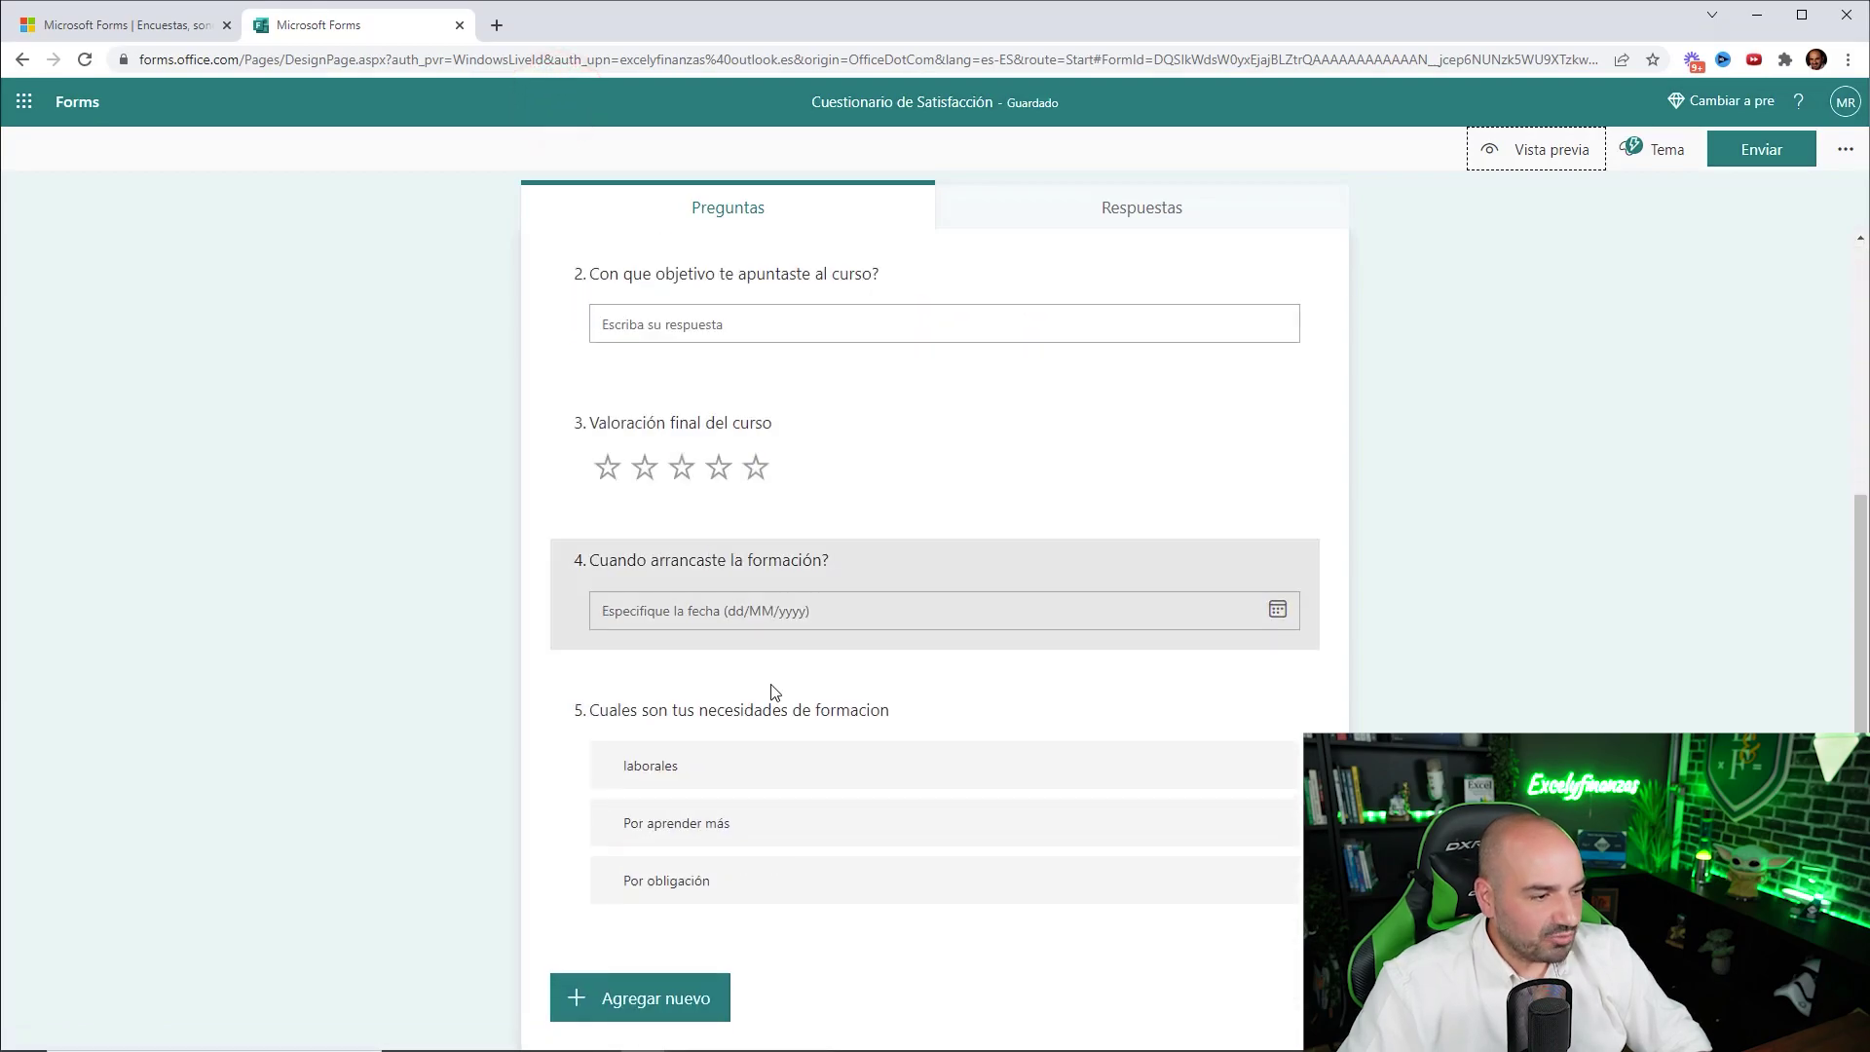
left_click(642, 996)
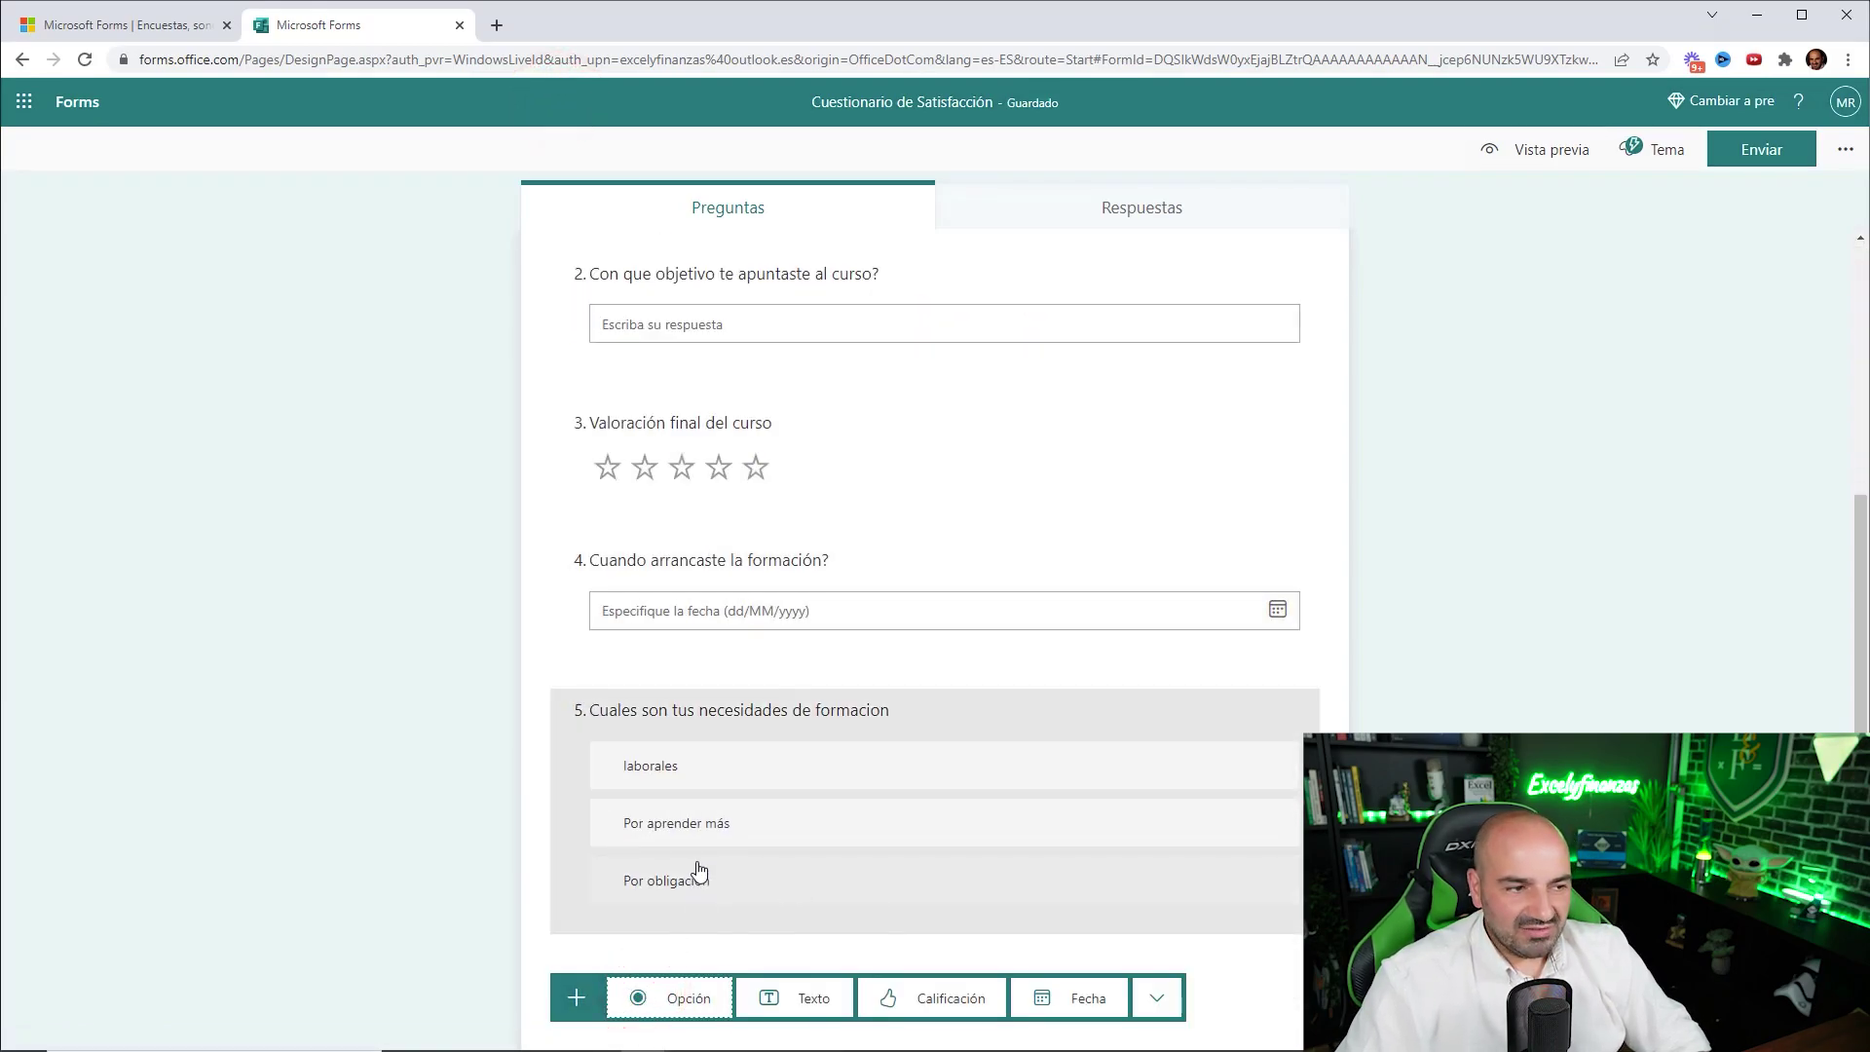
left_click(644, 996)
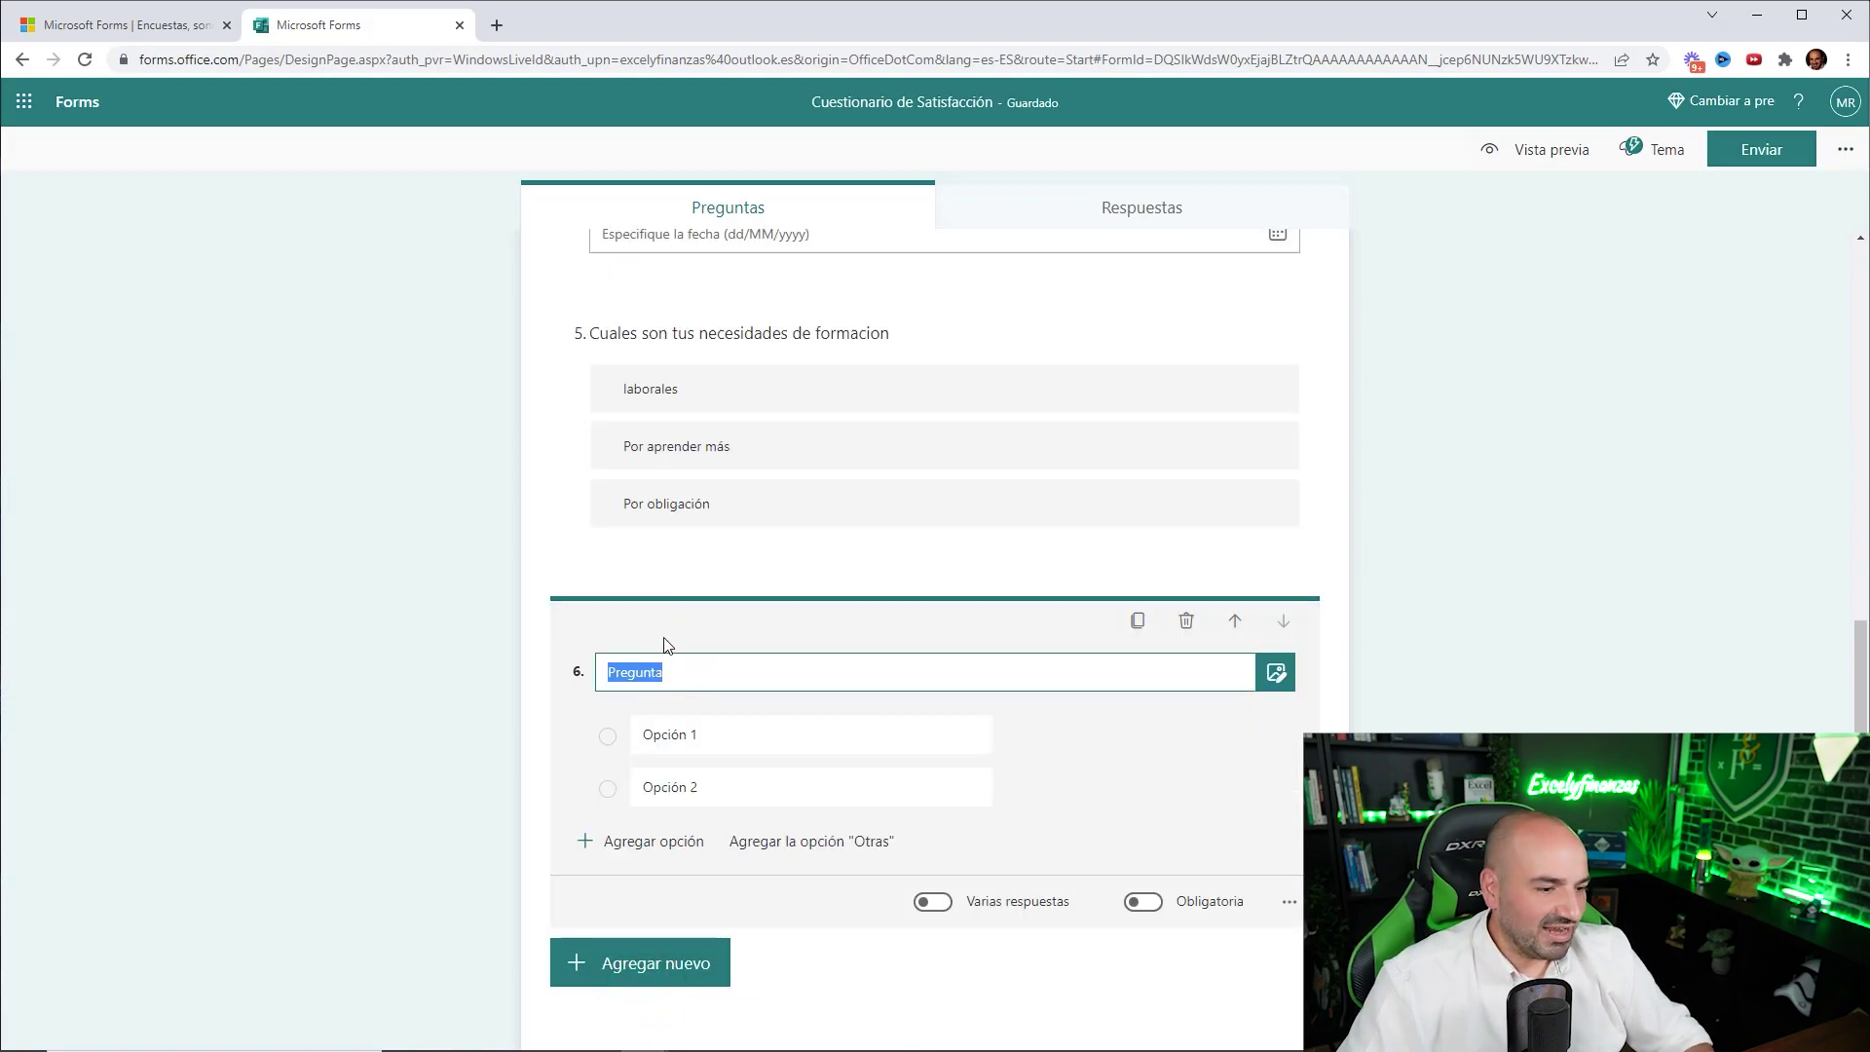
left_click(1186, 625)
Step: Duplicate question 1, "Que te ha parecido el curso?", and delete the copy
scroll(1071, 796, "up", 4)
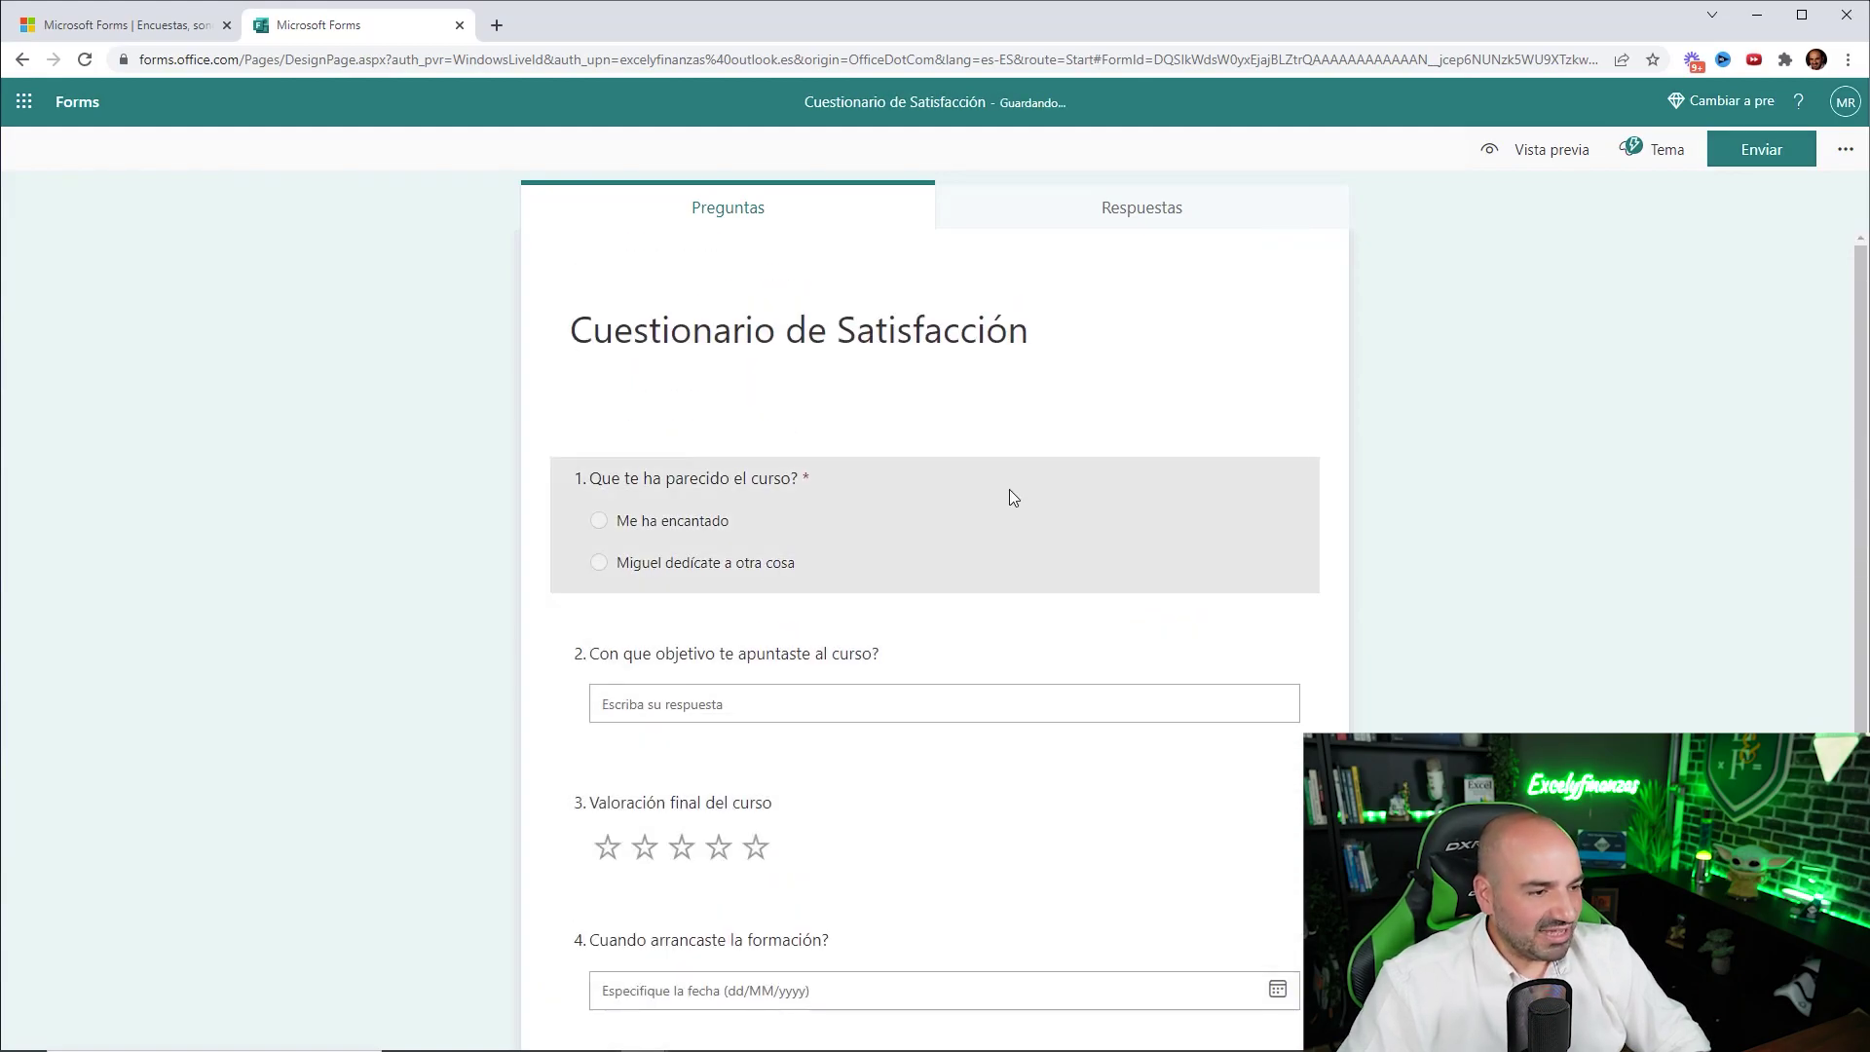
left_click(1009, 497)
left_click(1136, 484)
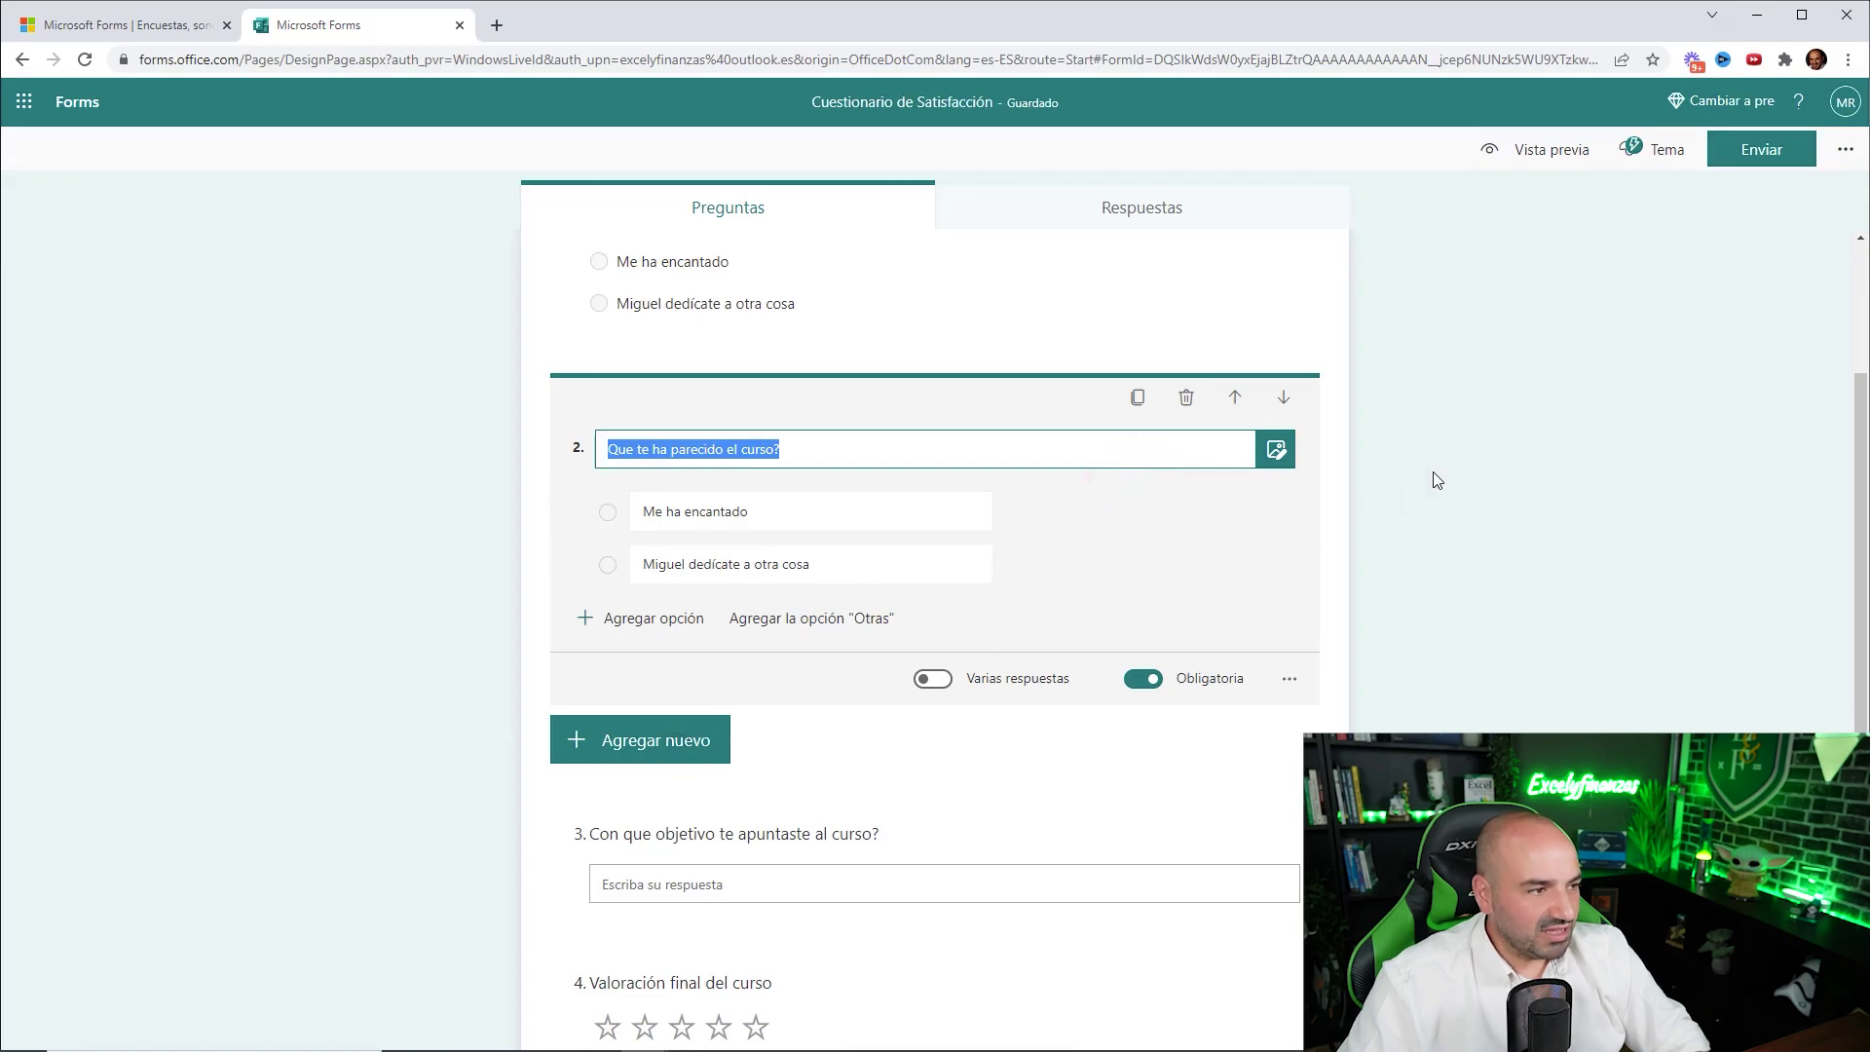
scroll(1451, 526, "up", 3)
left_click(1183, 659)
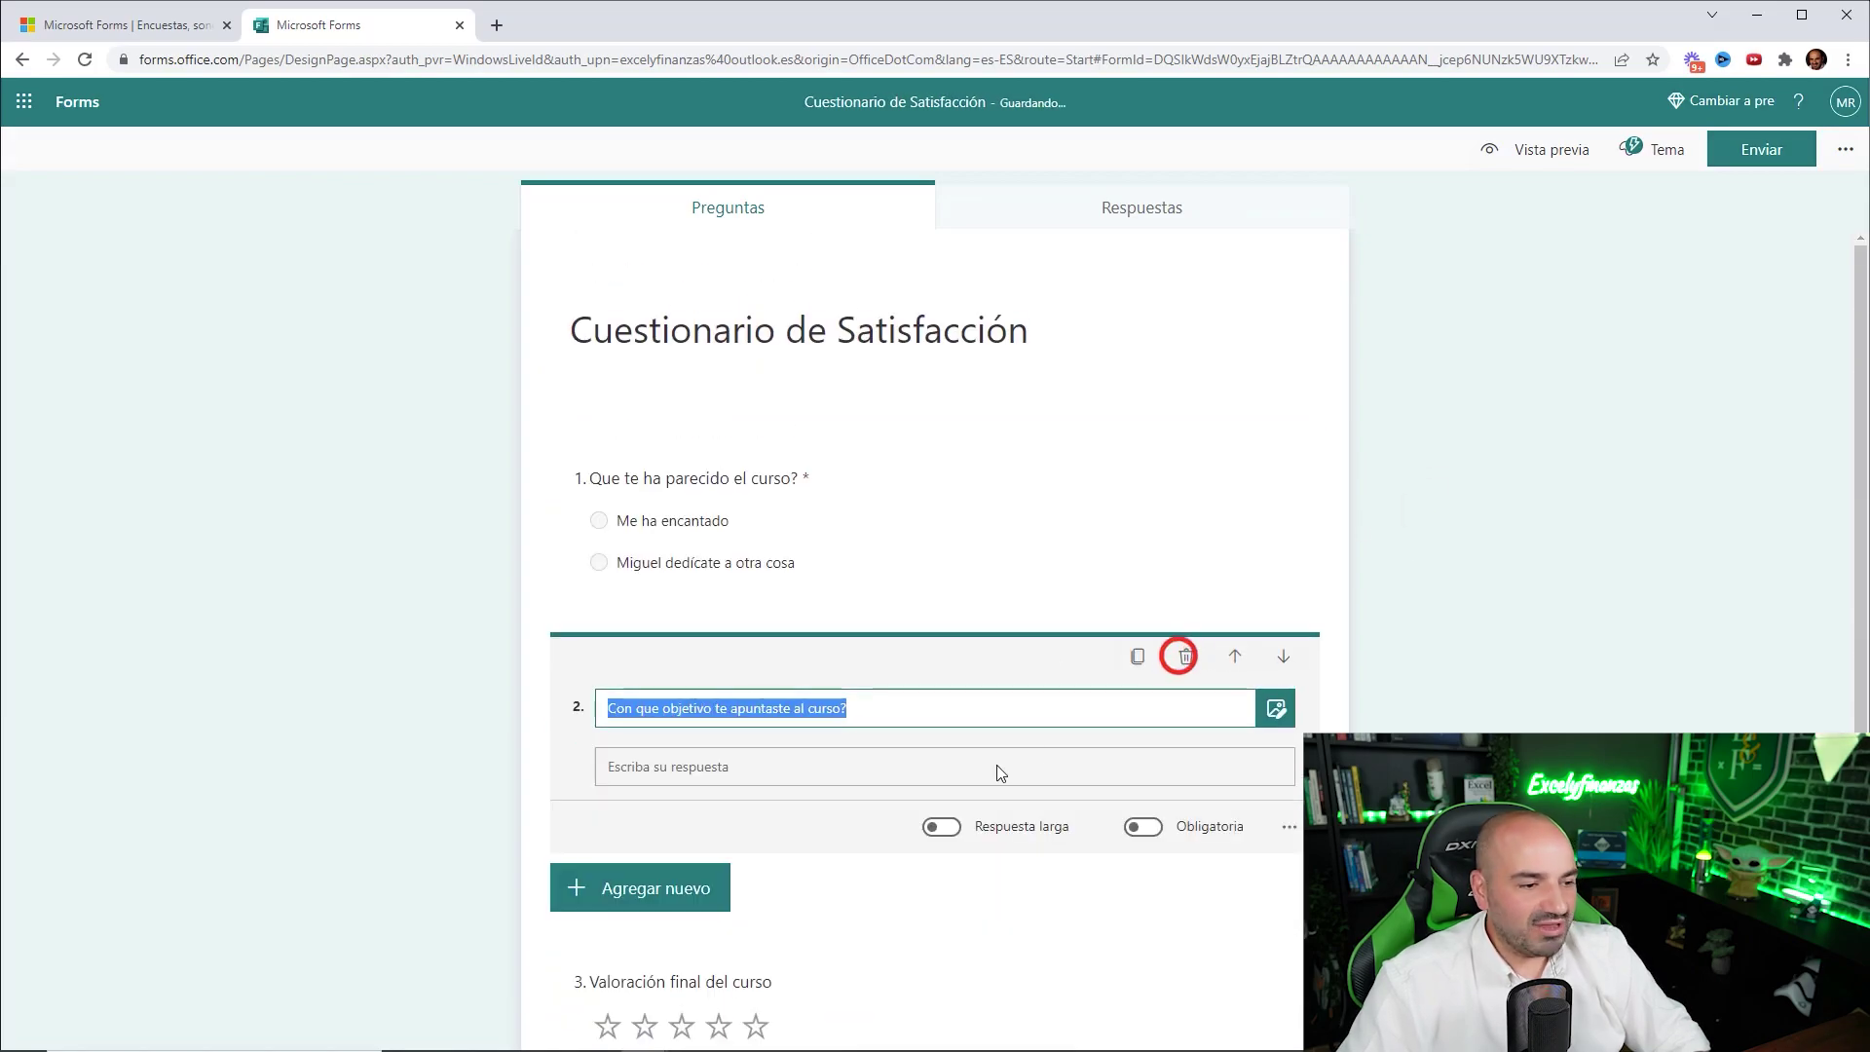
left_click(1423, 625)
Step: Preview the questionnaire in the mobile and PC layouts, and return to editing
scroll(1222, 666, "down", 4)
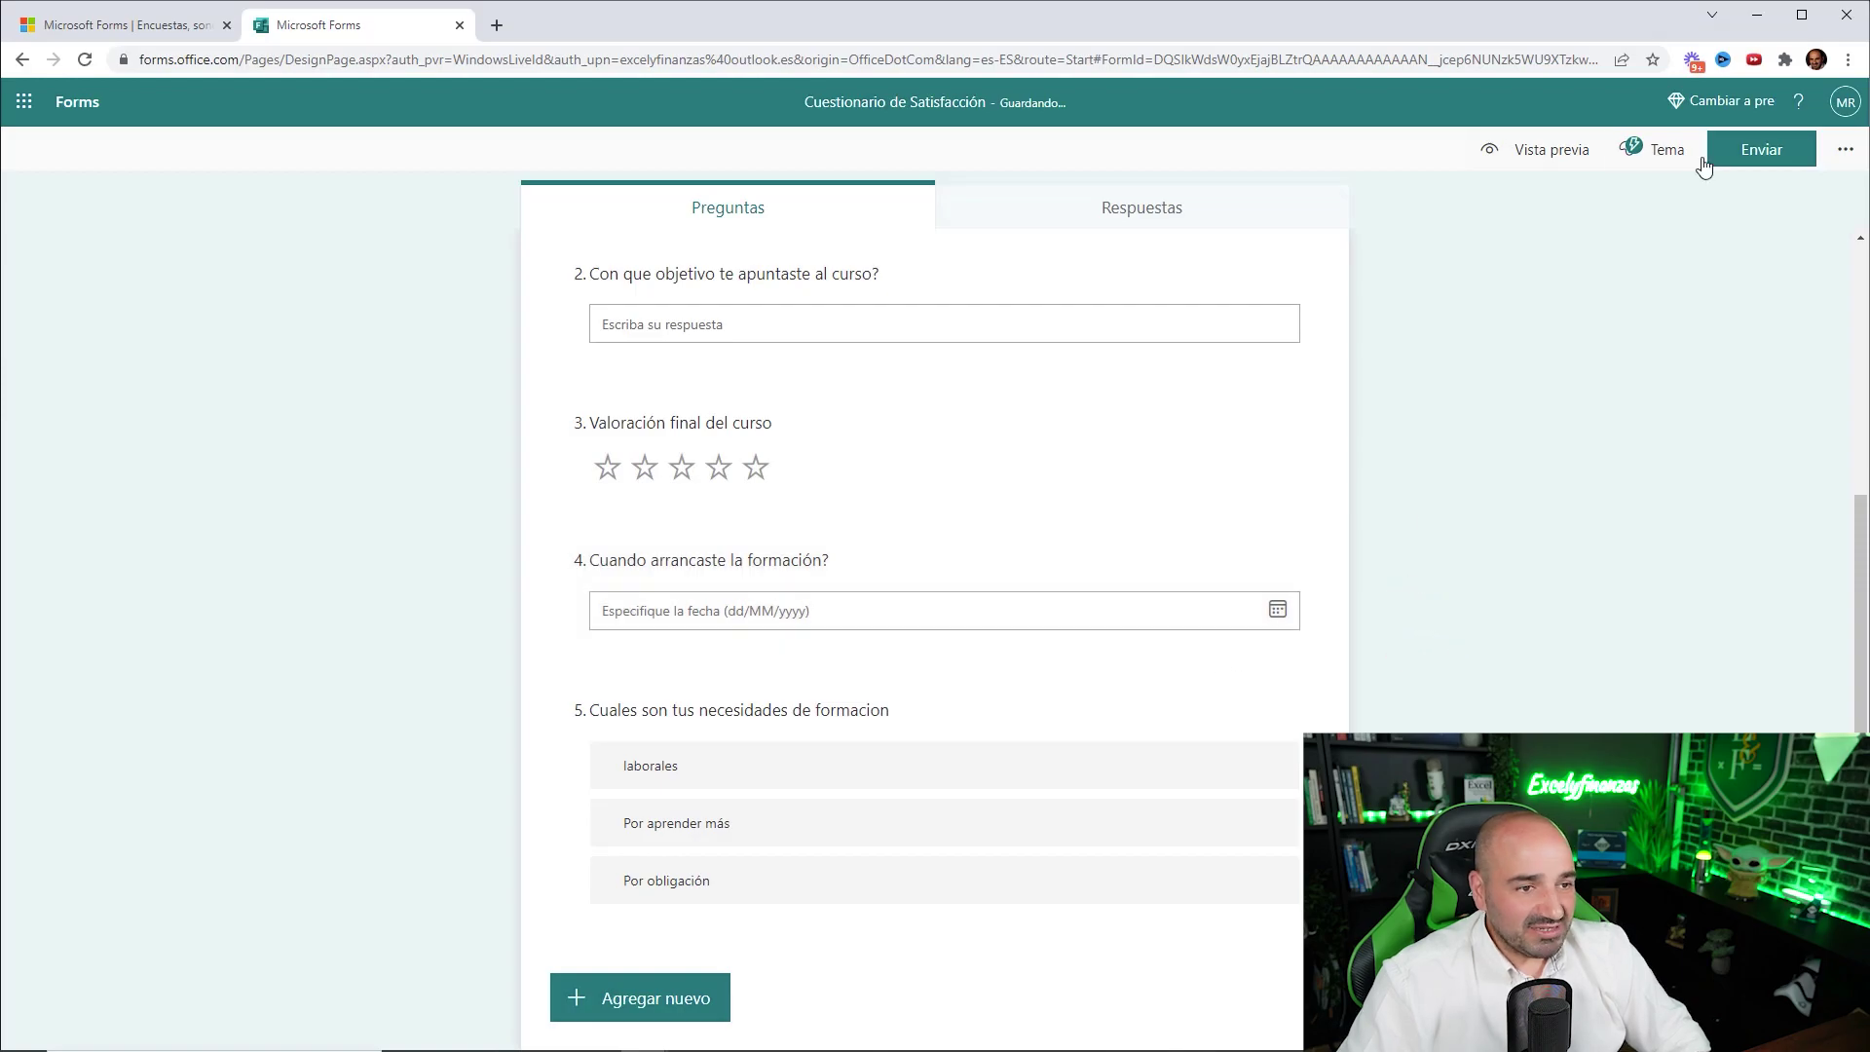
left_click(1498, 151)
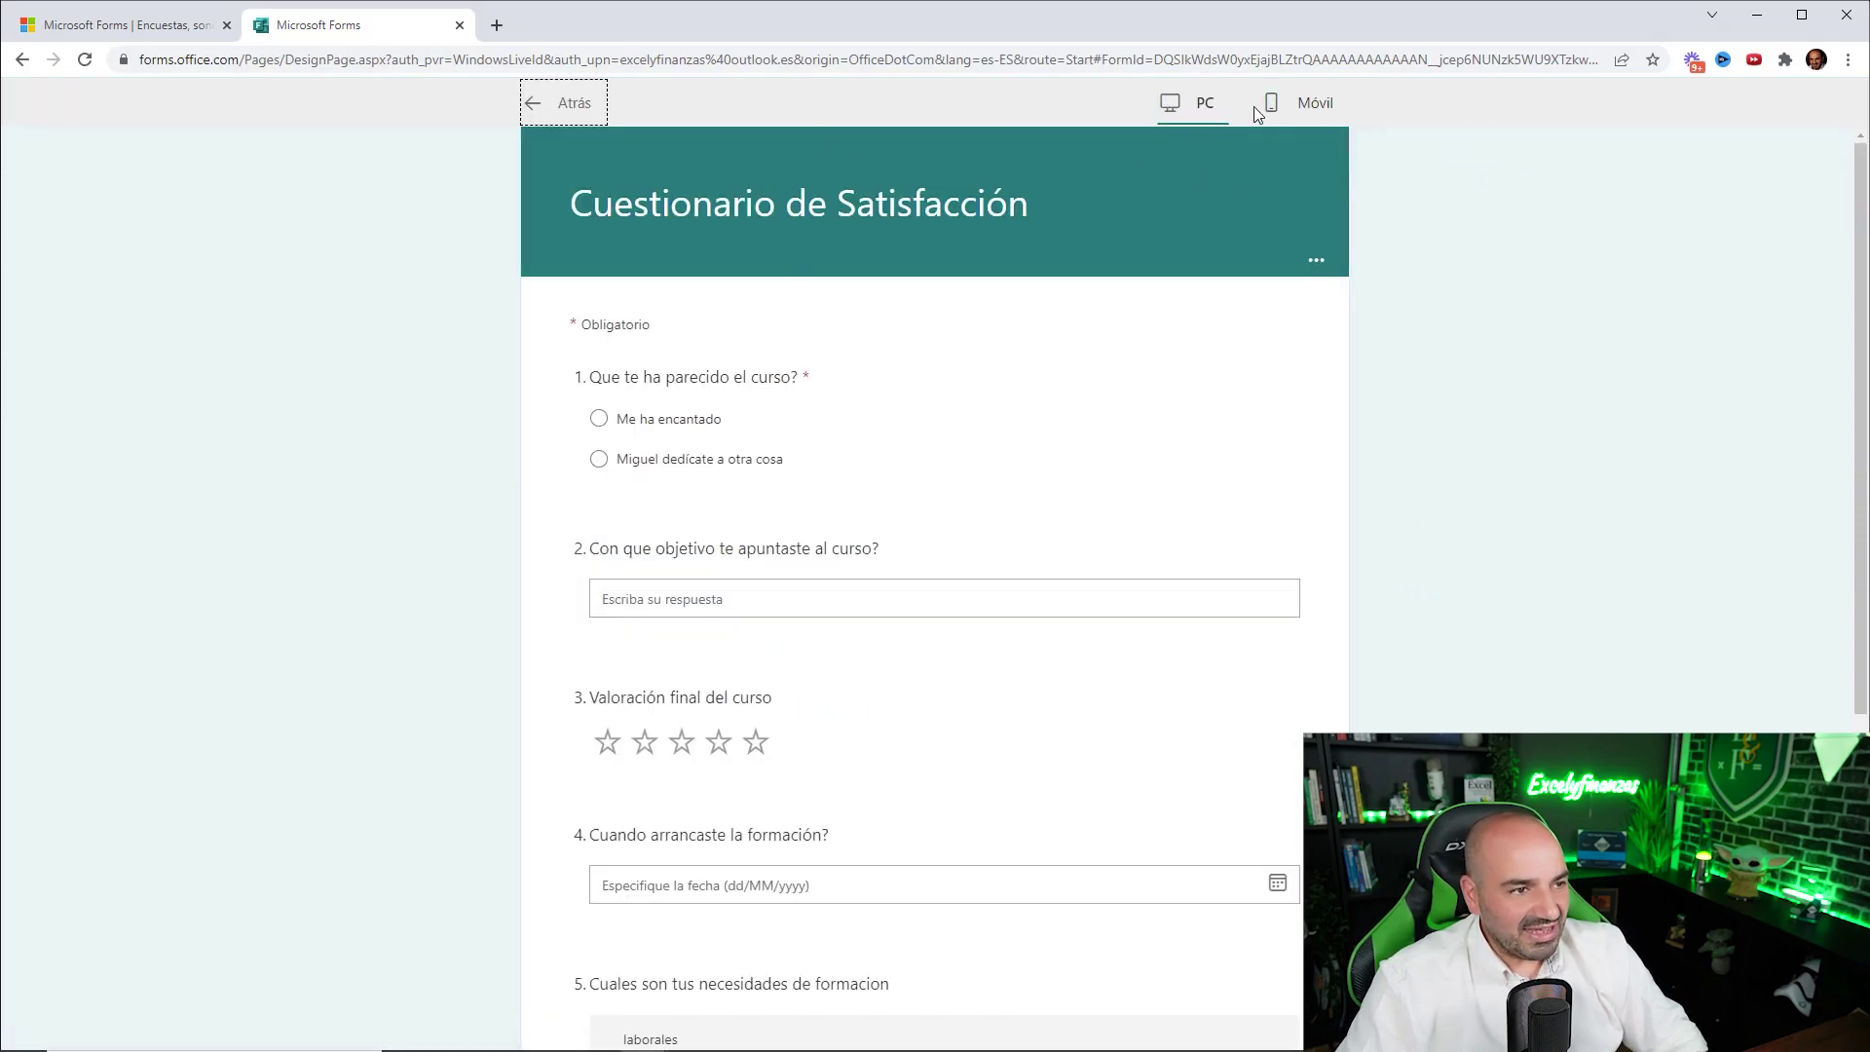
left_click(1303, 103)
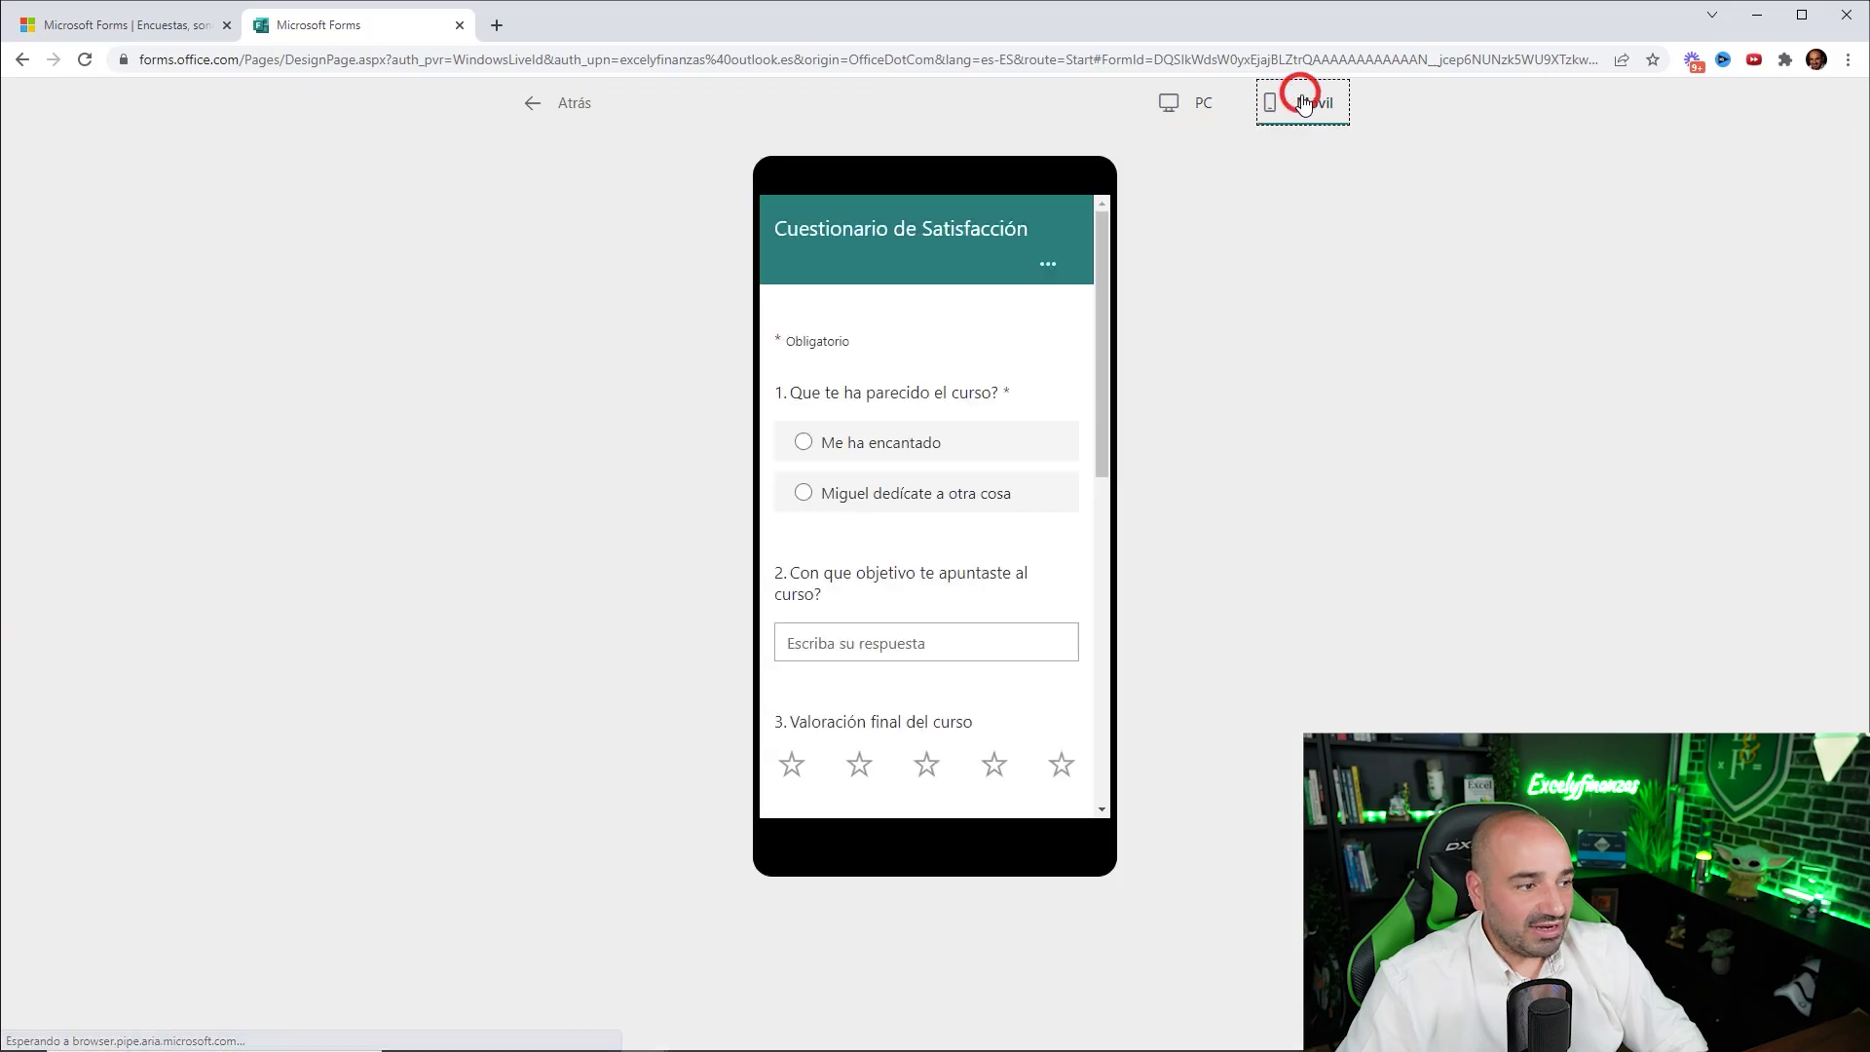
left_click(1181, 104)
left_click(563, 103)
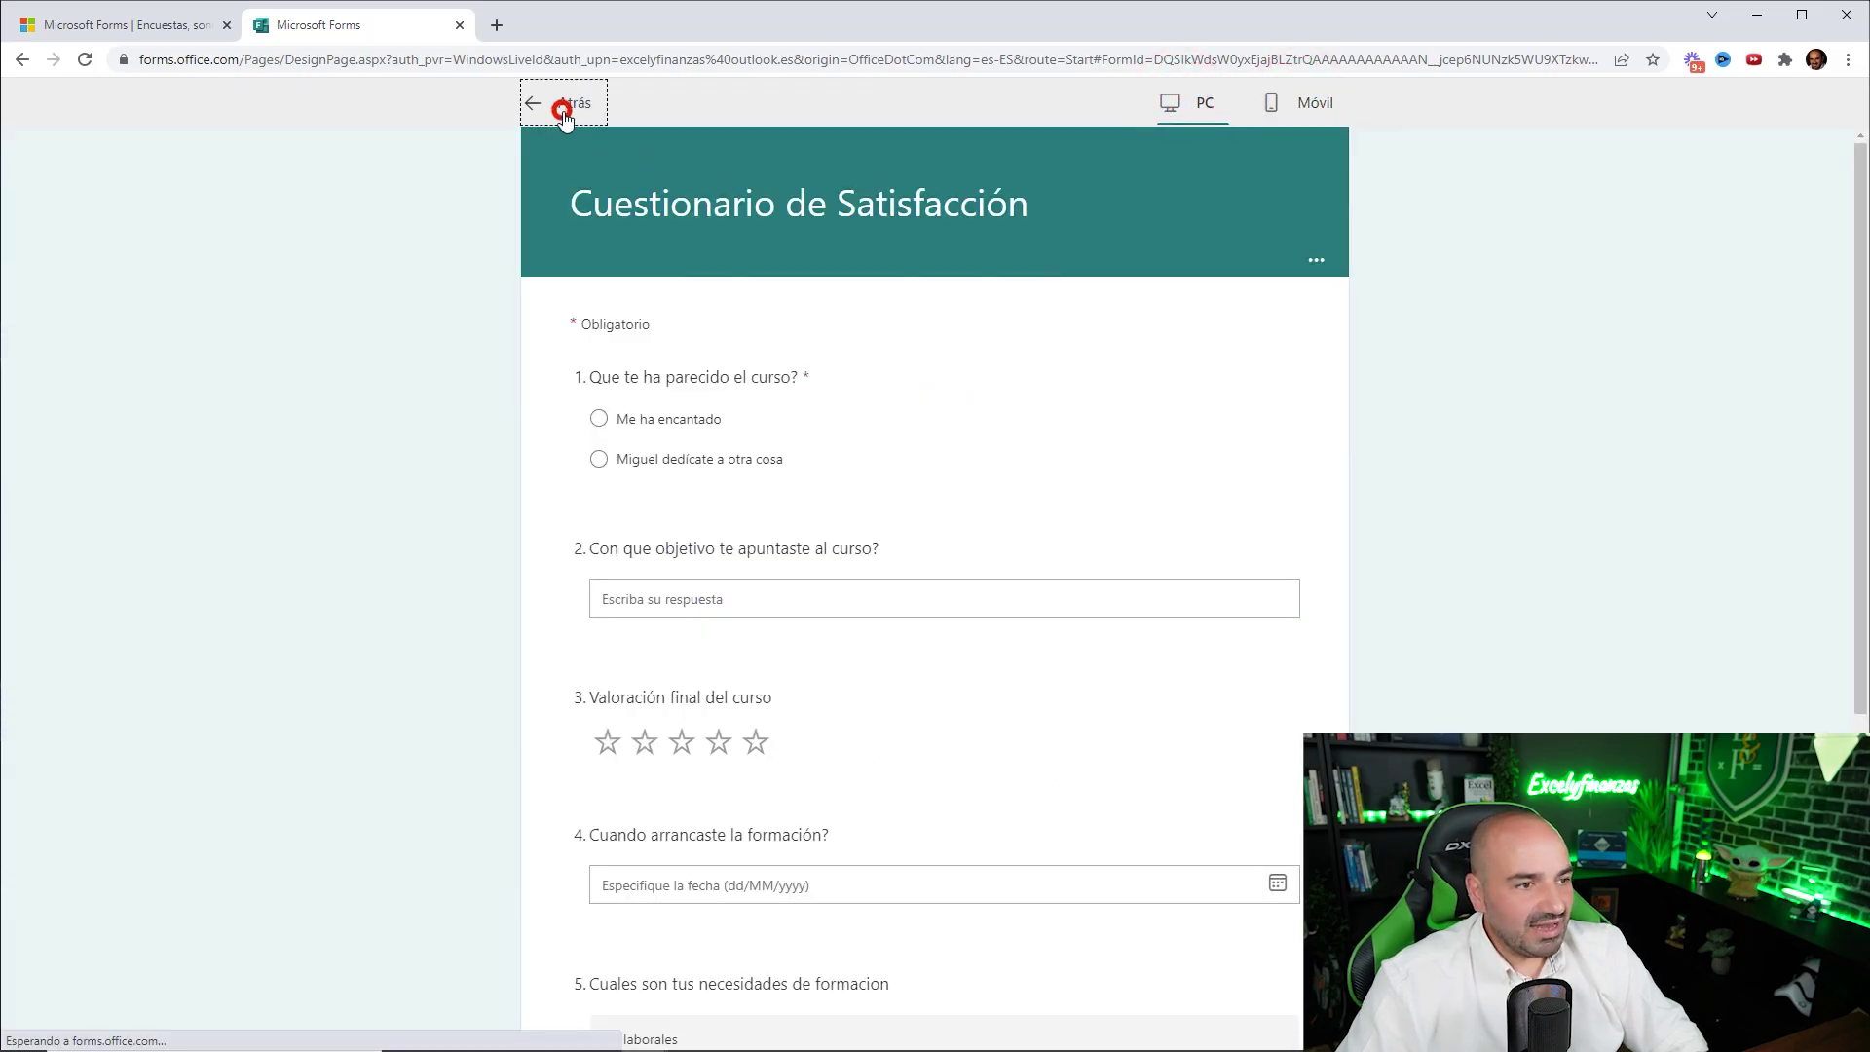
Step: Try several colour, illustration and photo themes, and apply the photo theme with a smiling woman wearing glasses
left_click(1653, 151)
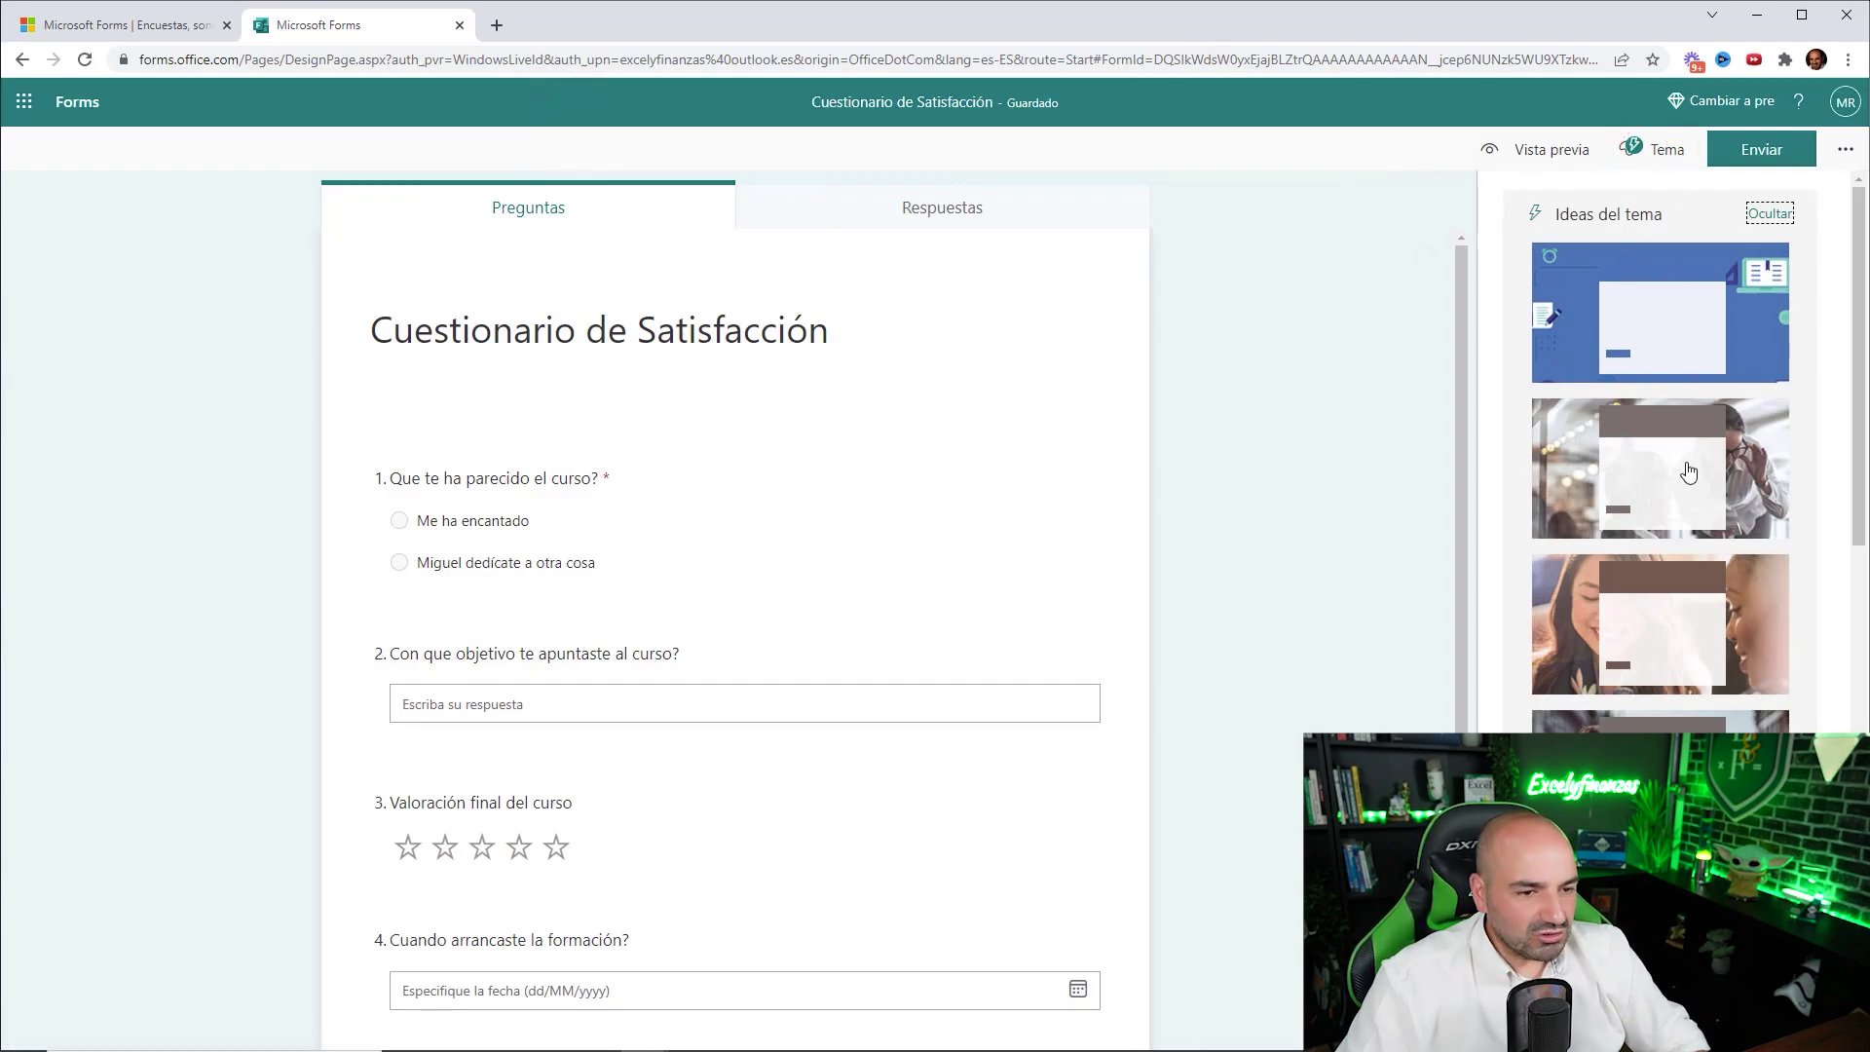
scroll(1666, 572, "down", 6)
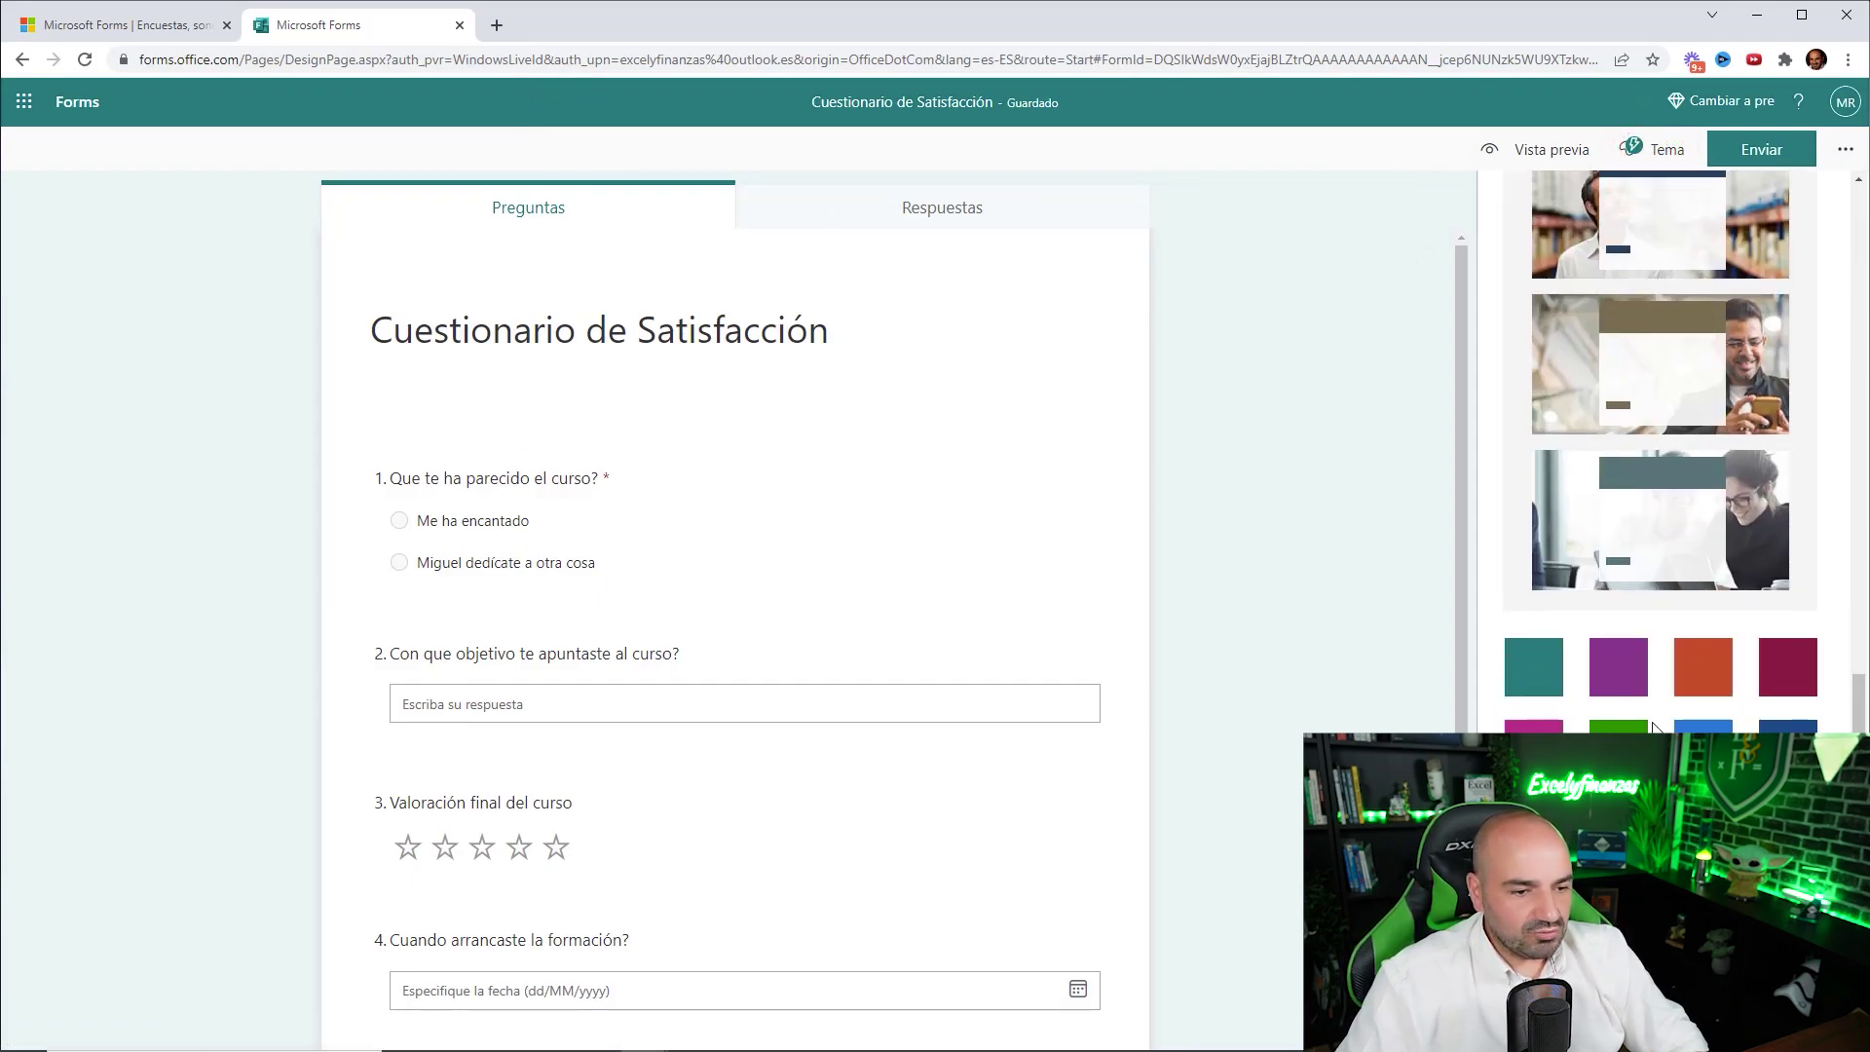
left_click(1702, 666)
left_click(1609, 670)
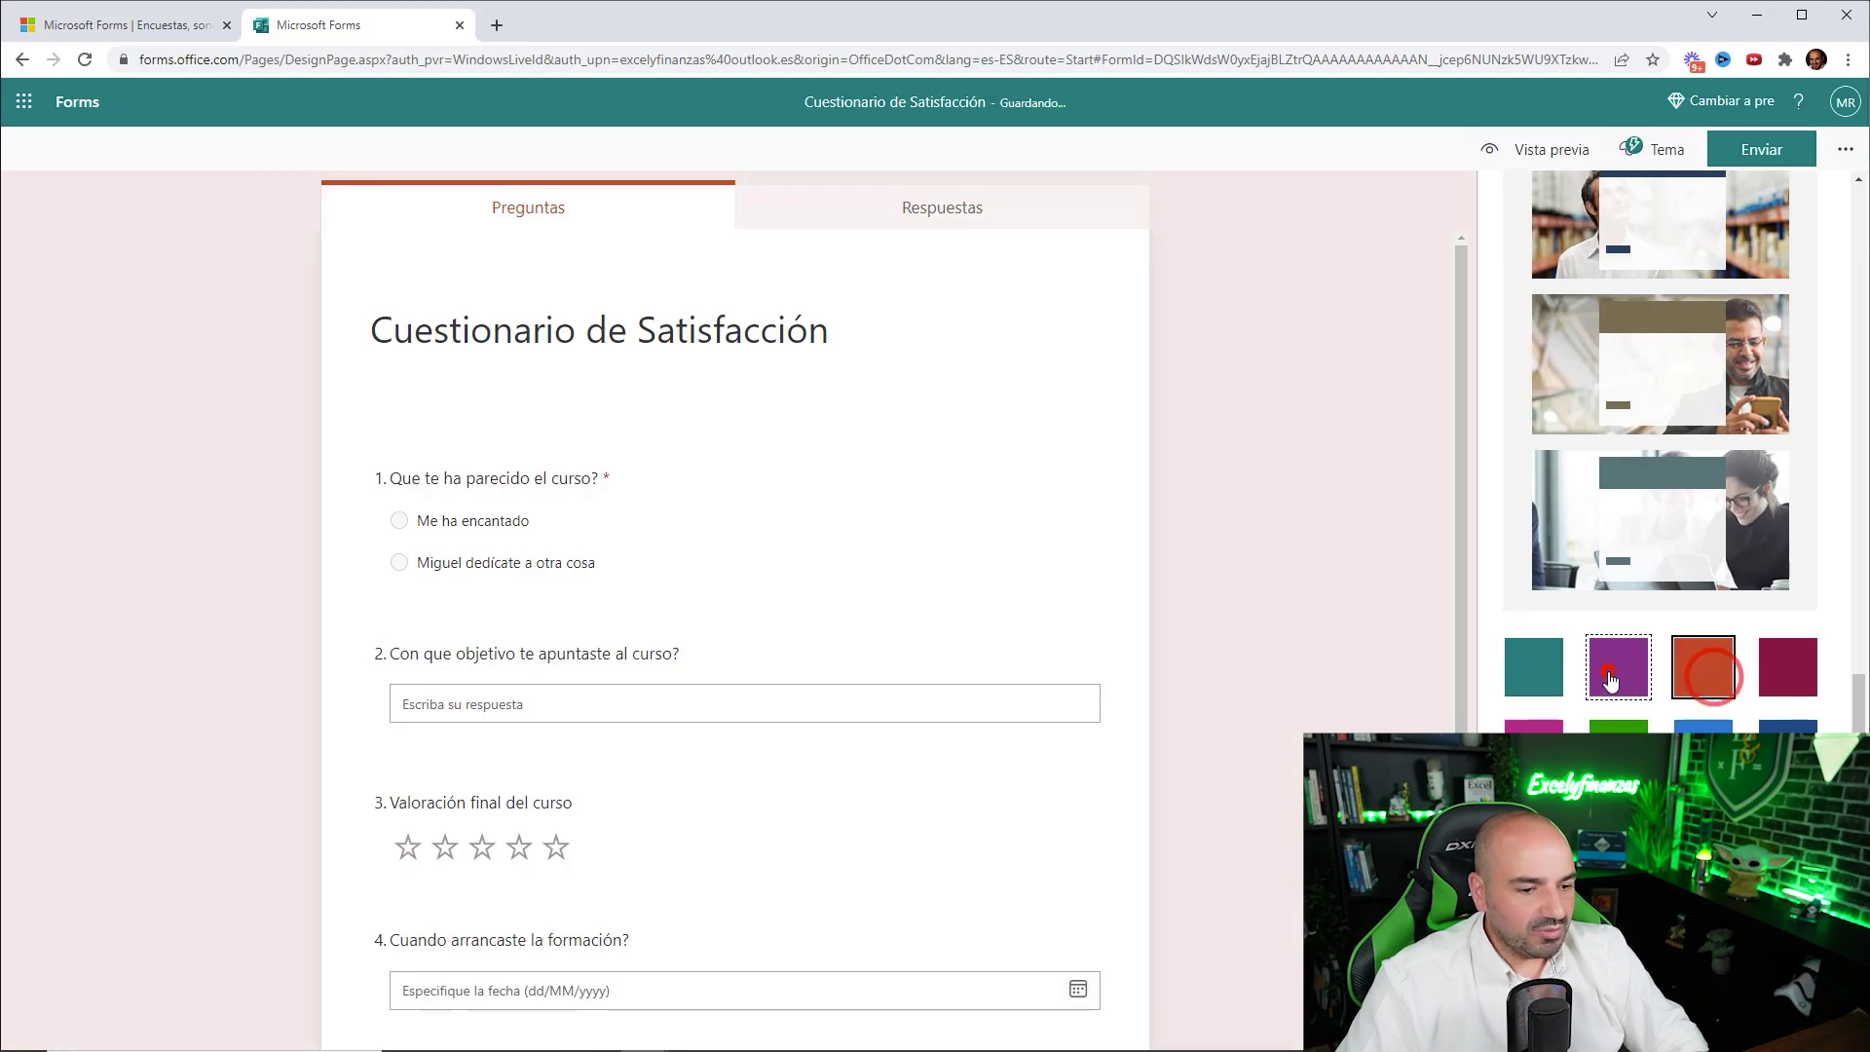
left_click(1616, 779)
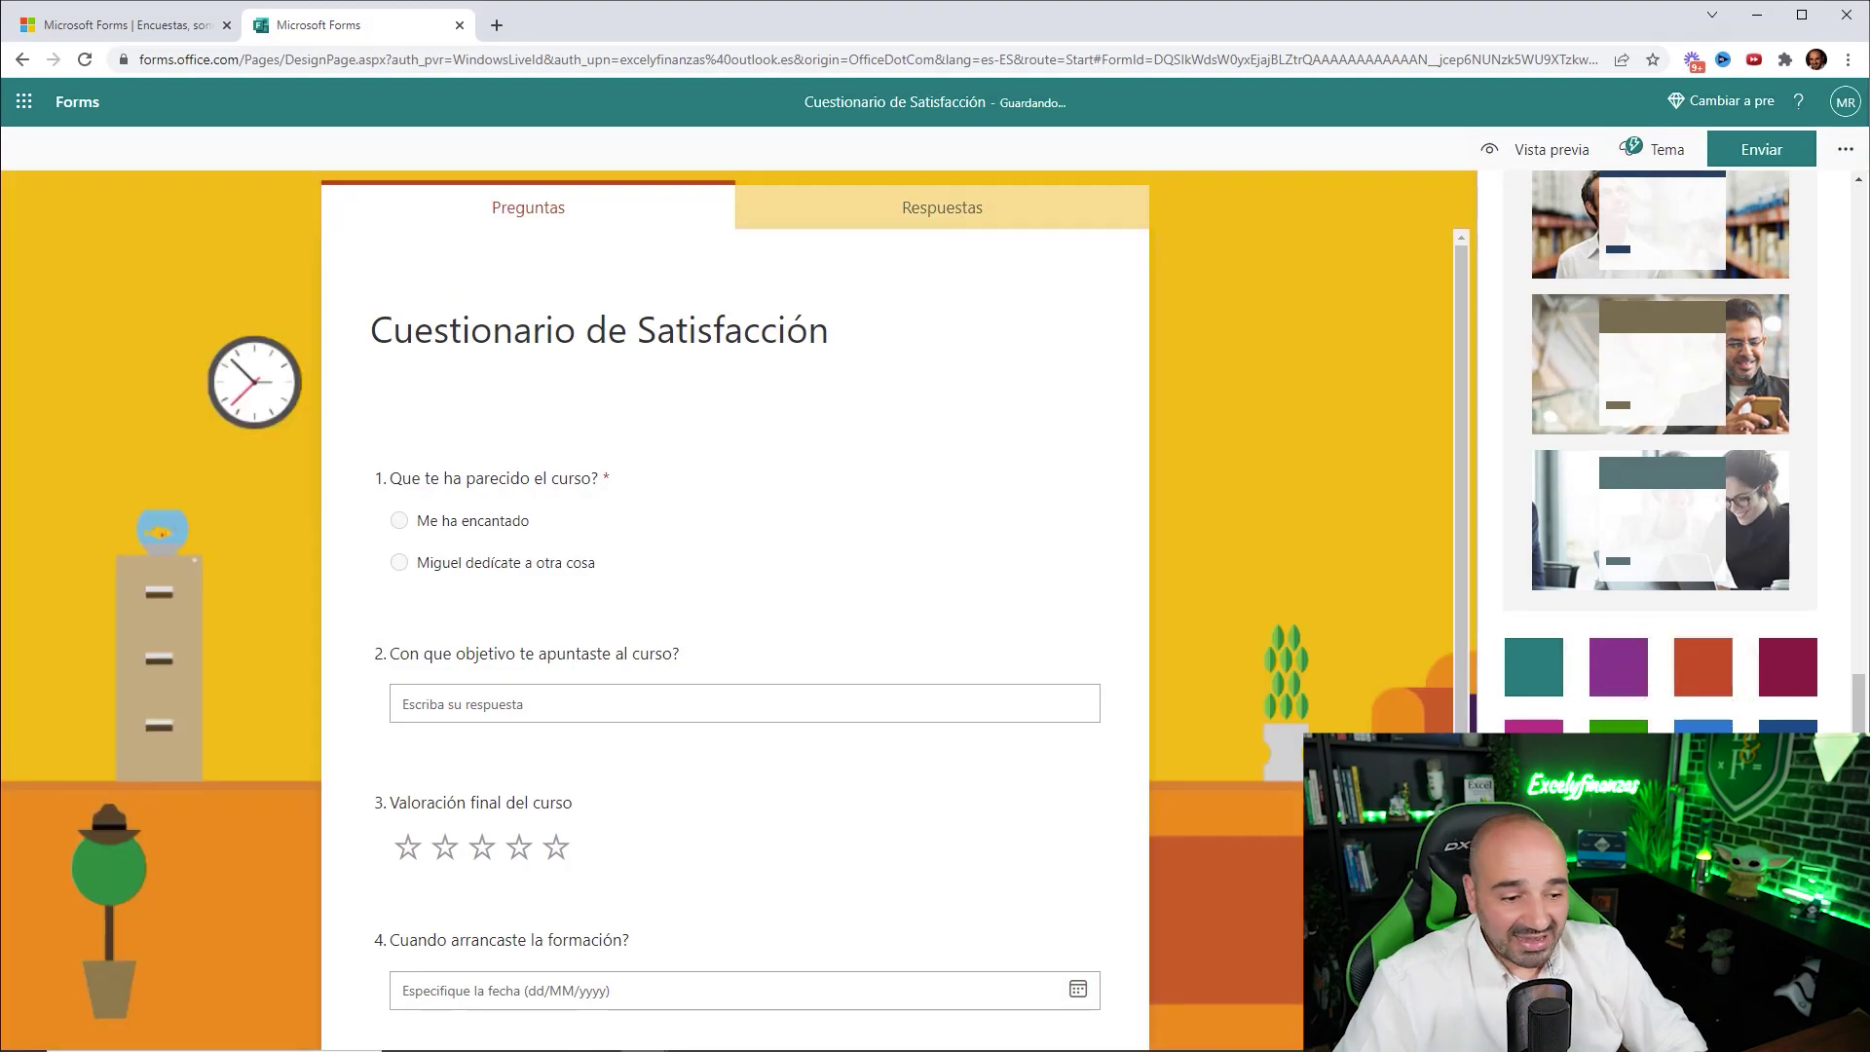
left_click(1512, 689)
scroll(1505, 679, "up", 3)
left_click(1730, 468)
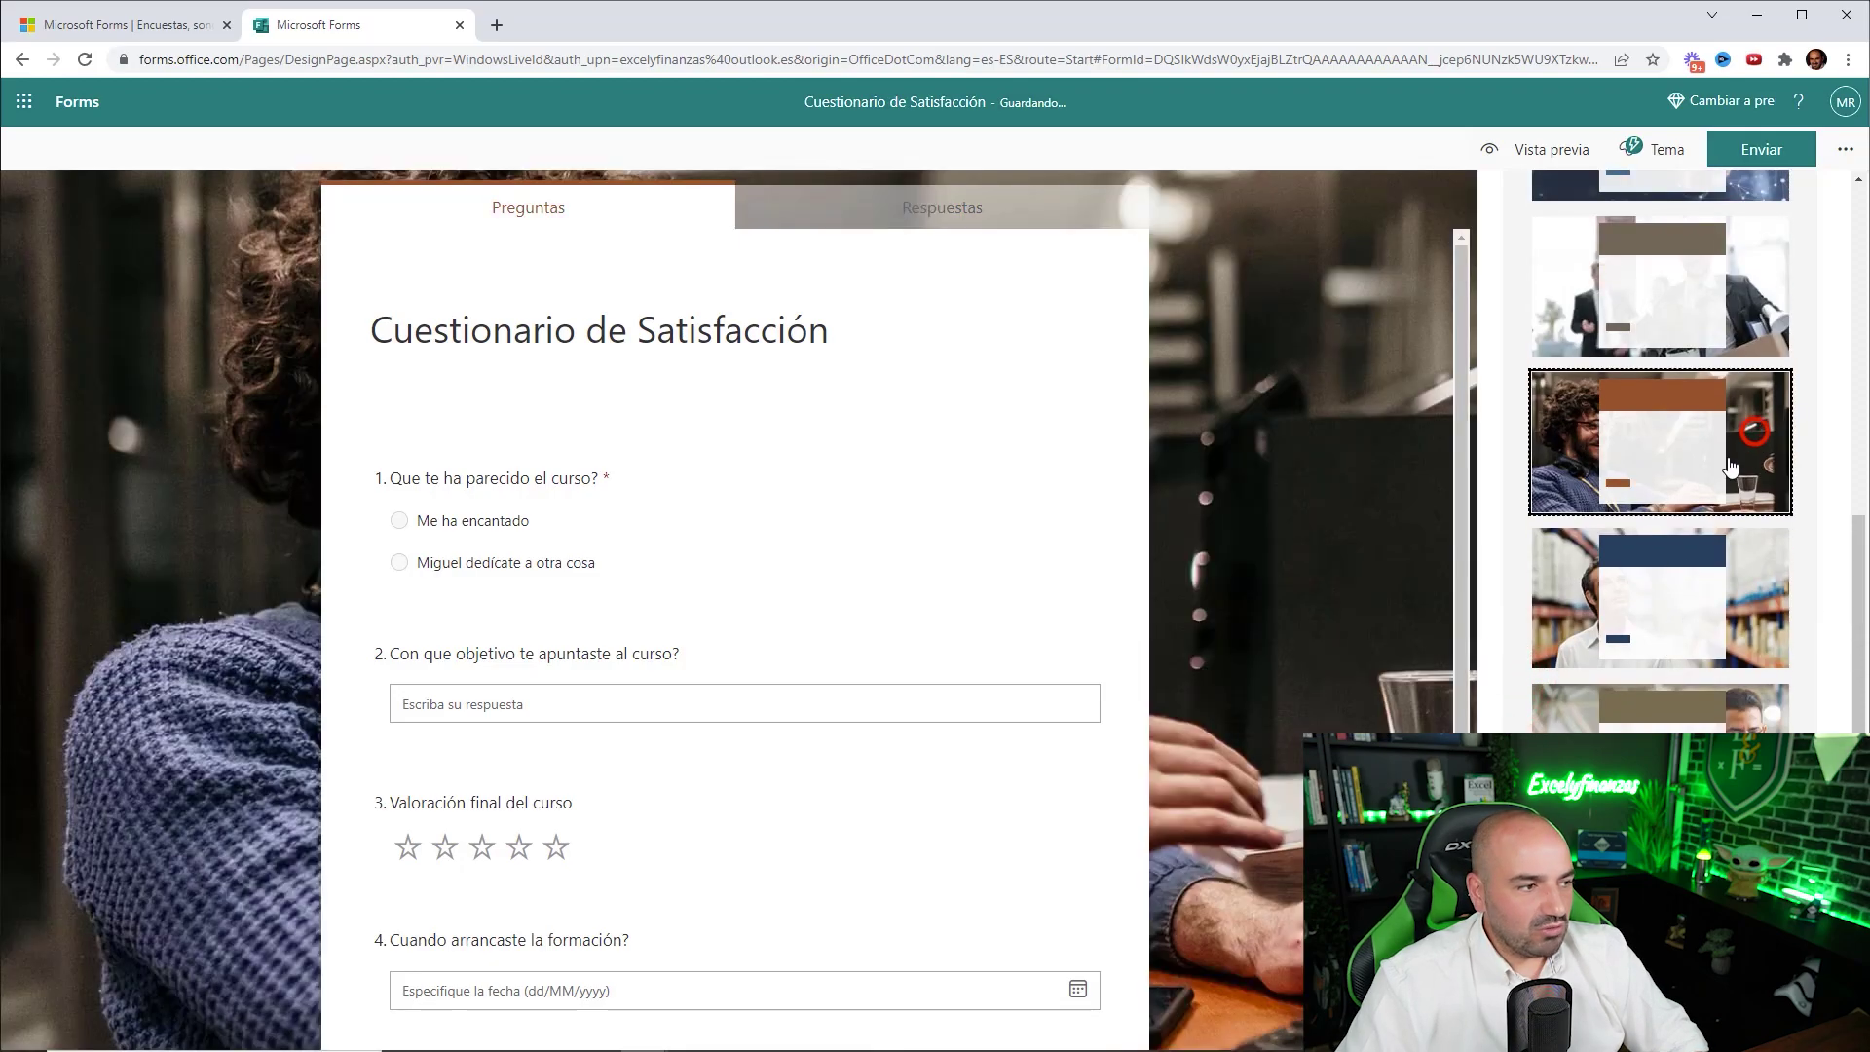
left_click(1698, 295)
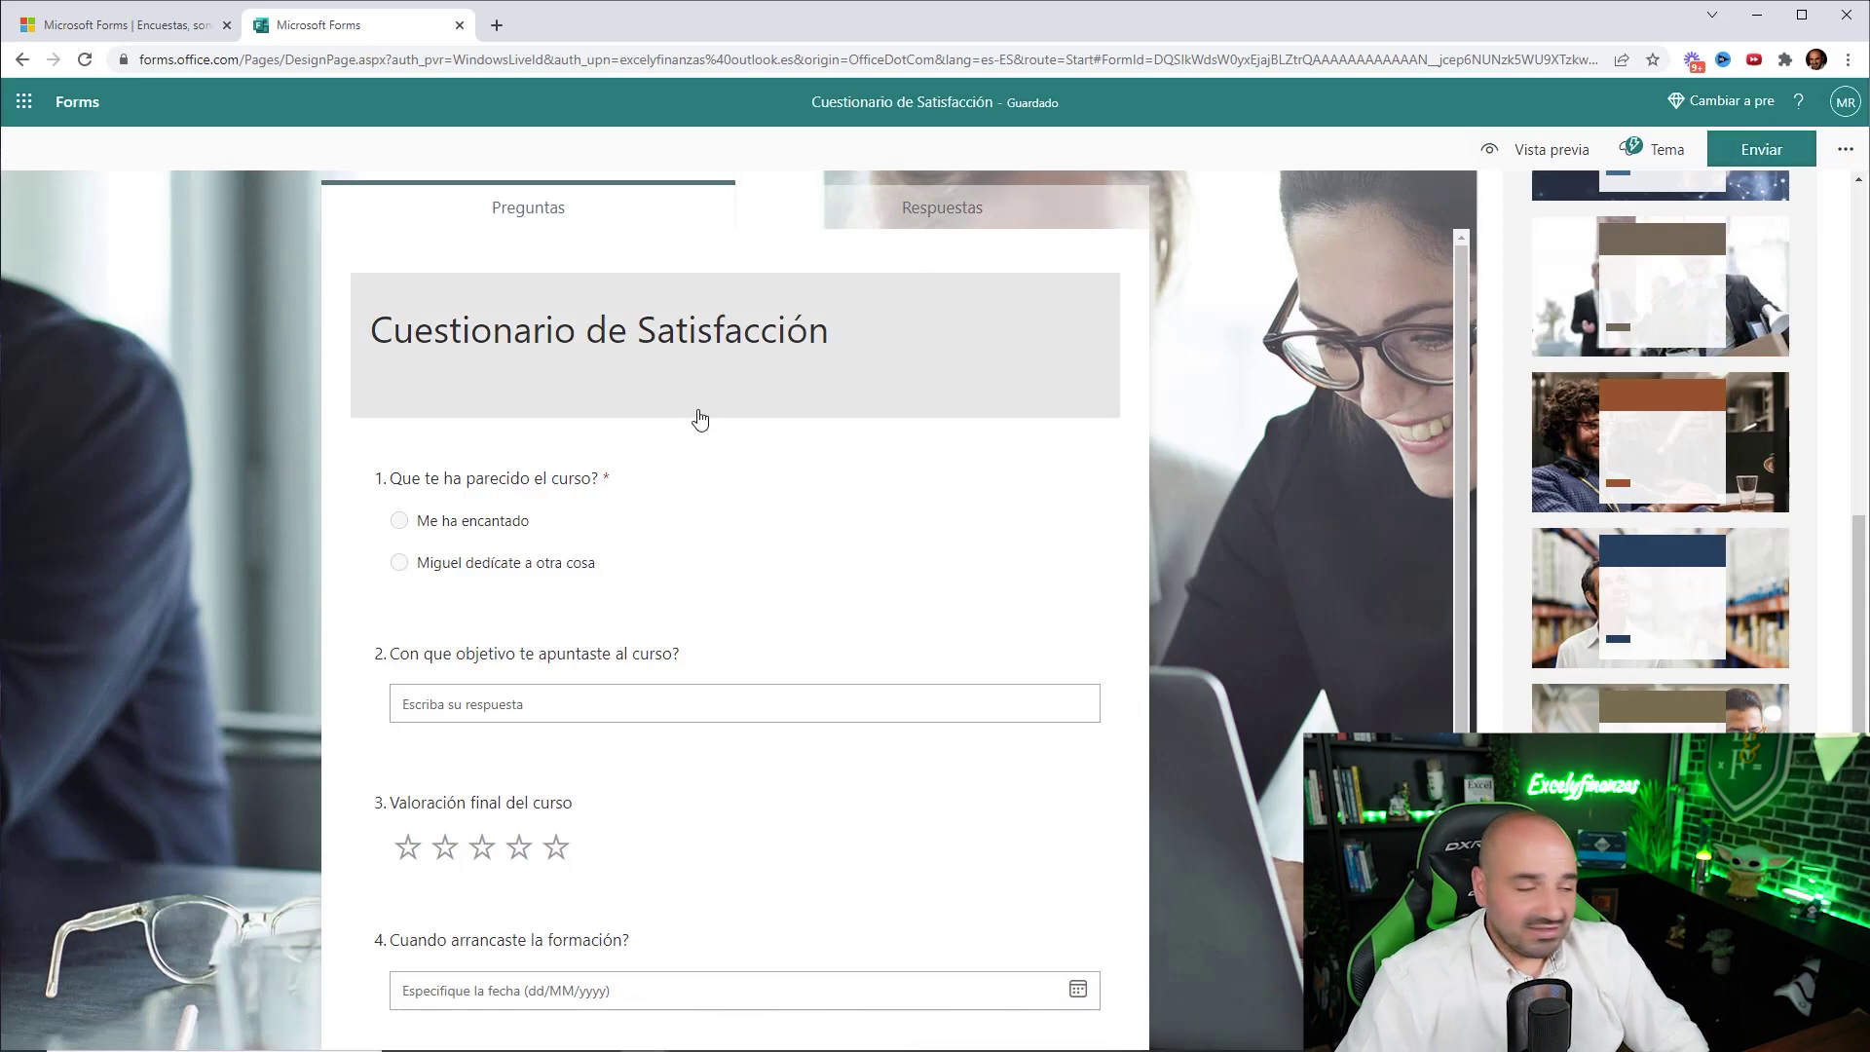
scroll(693, 421, "down", 3)
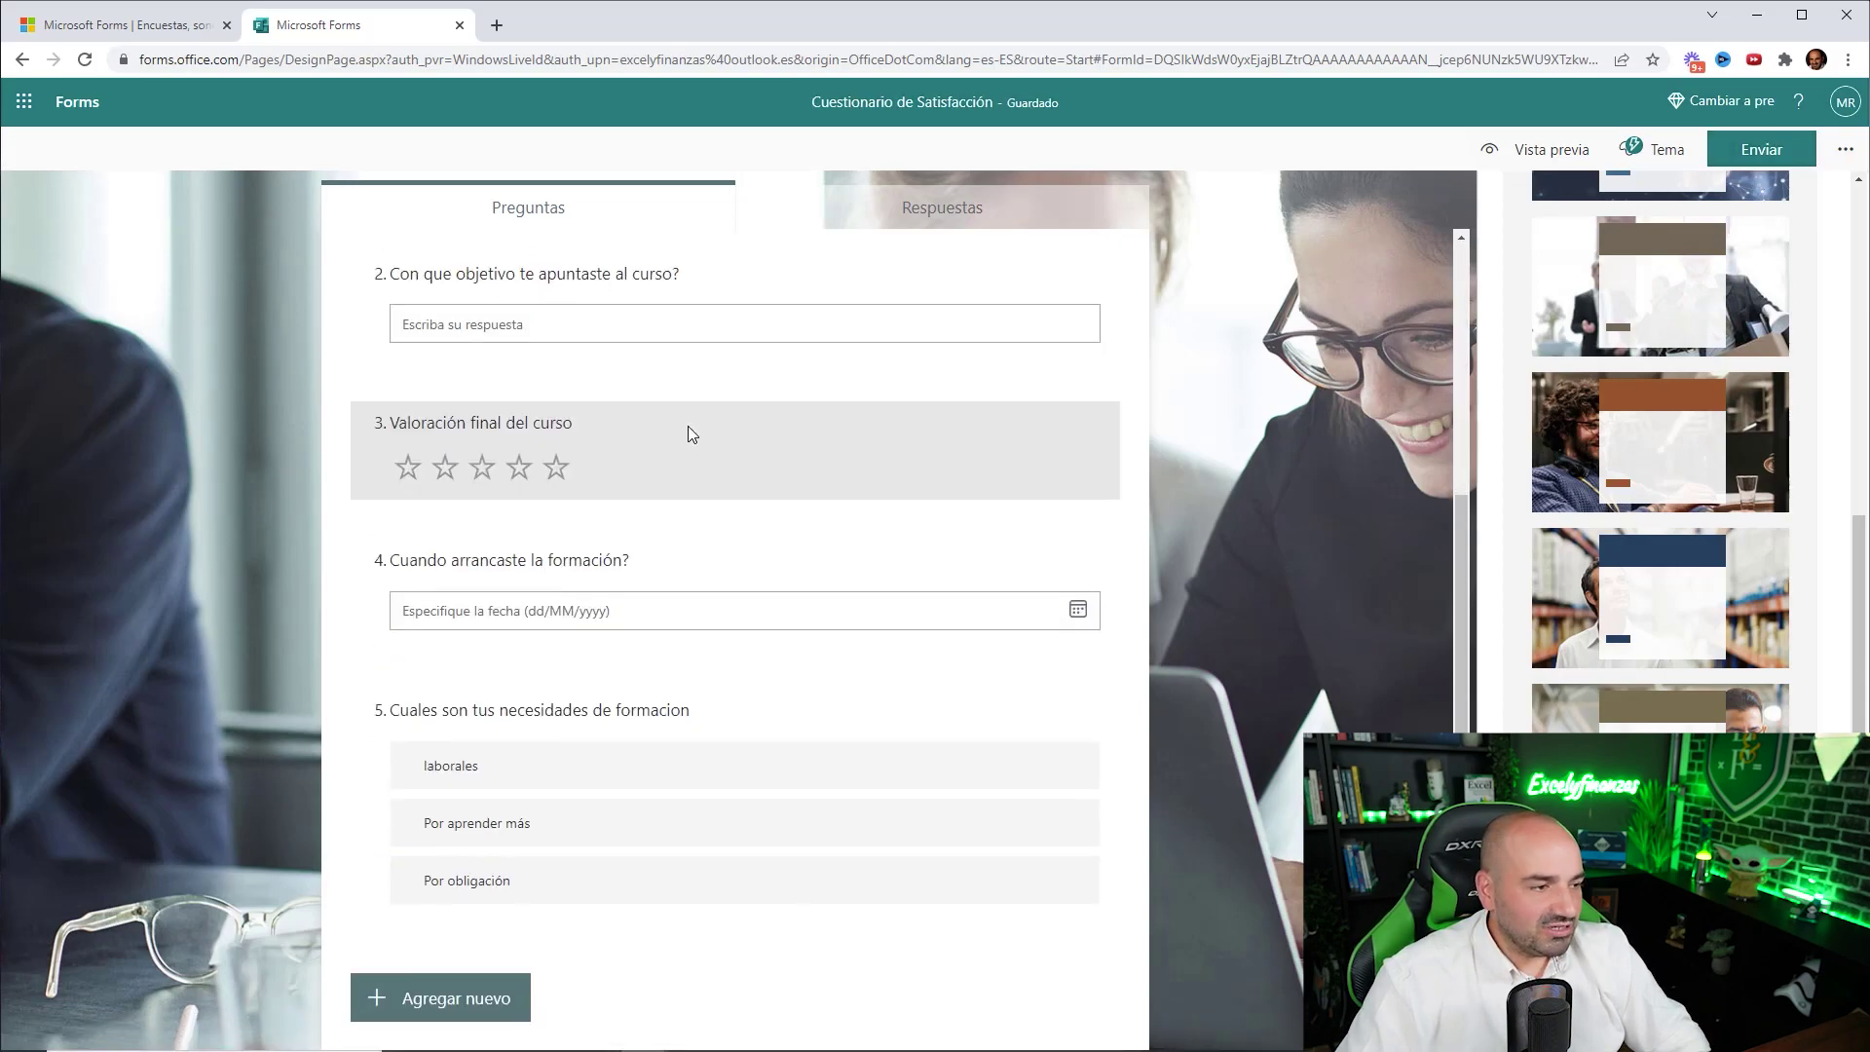
Step: Open the form's sharing options, shorten the response URL and copy the link
left_click(1808, 155)
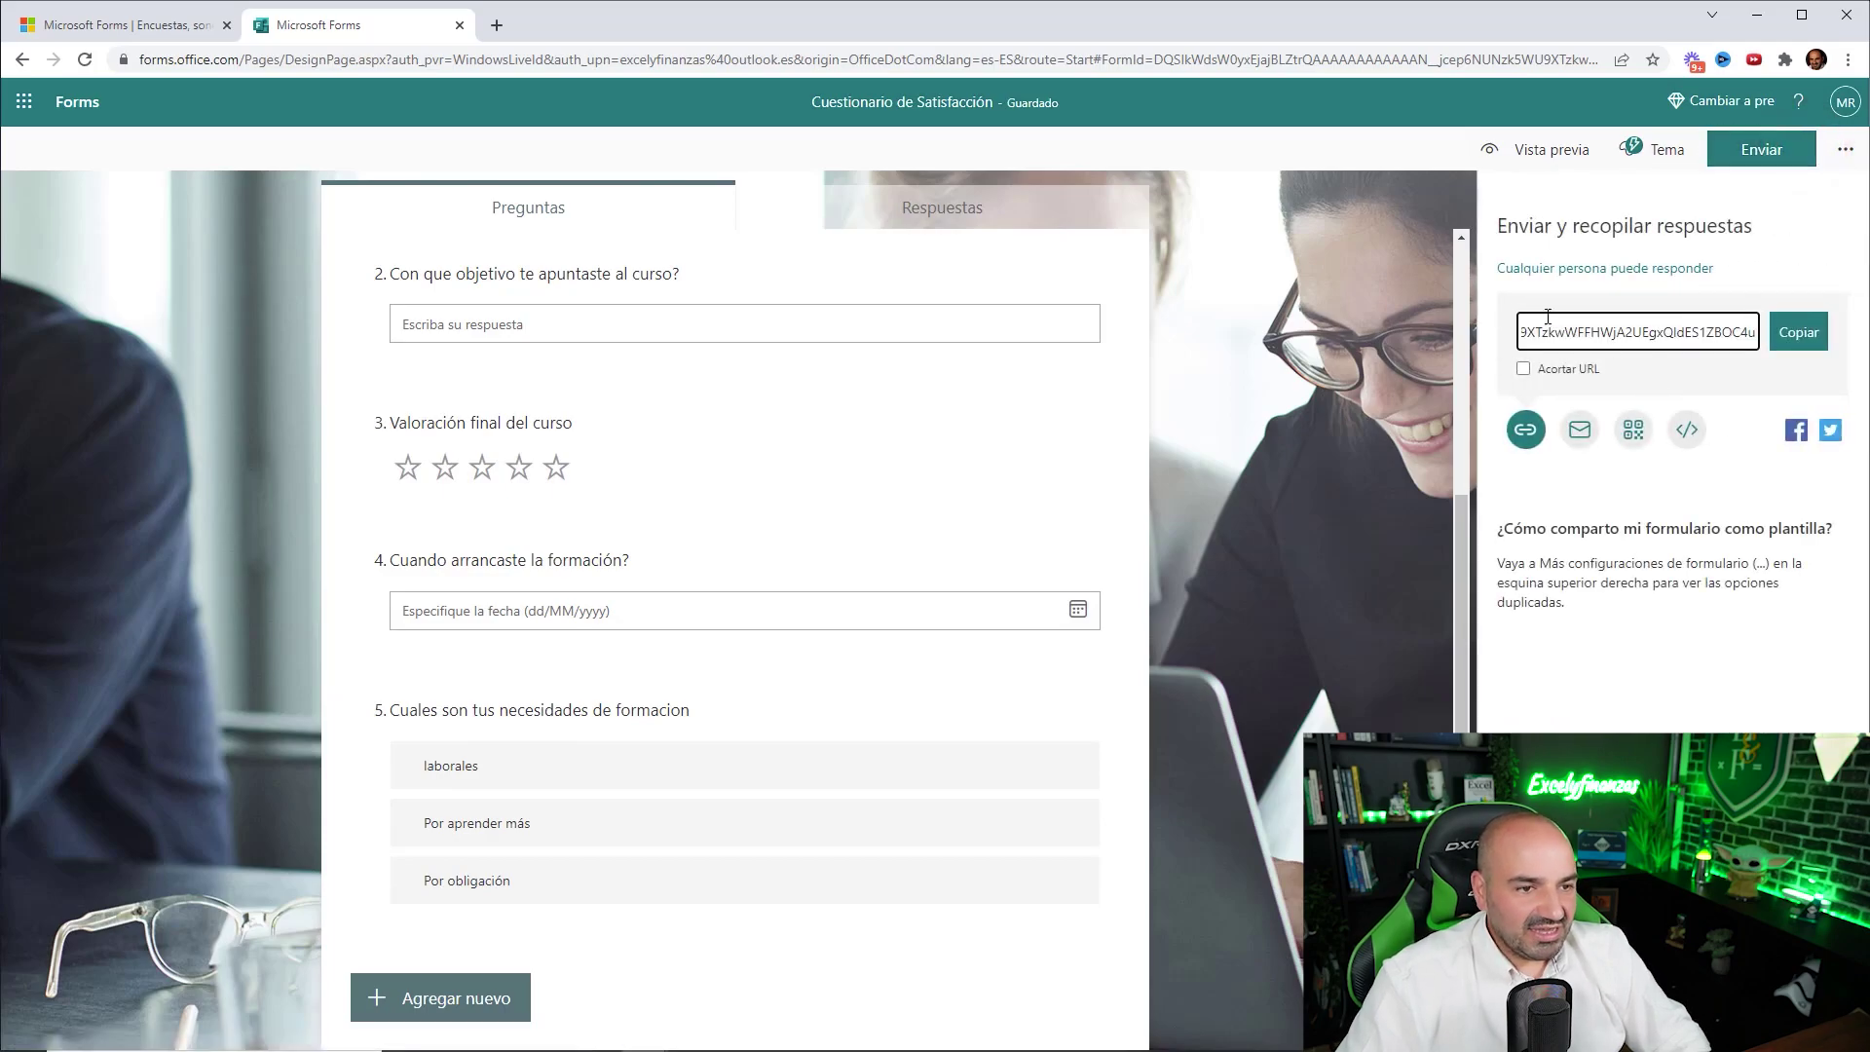
left_click(1523, 369)
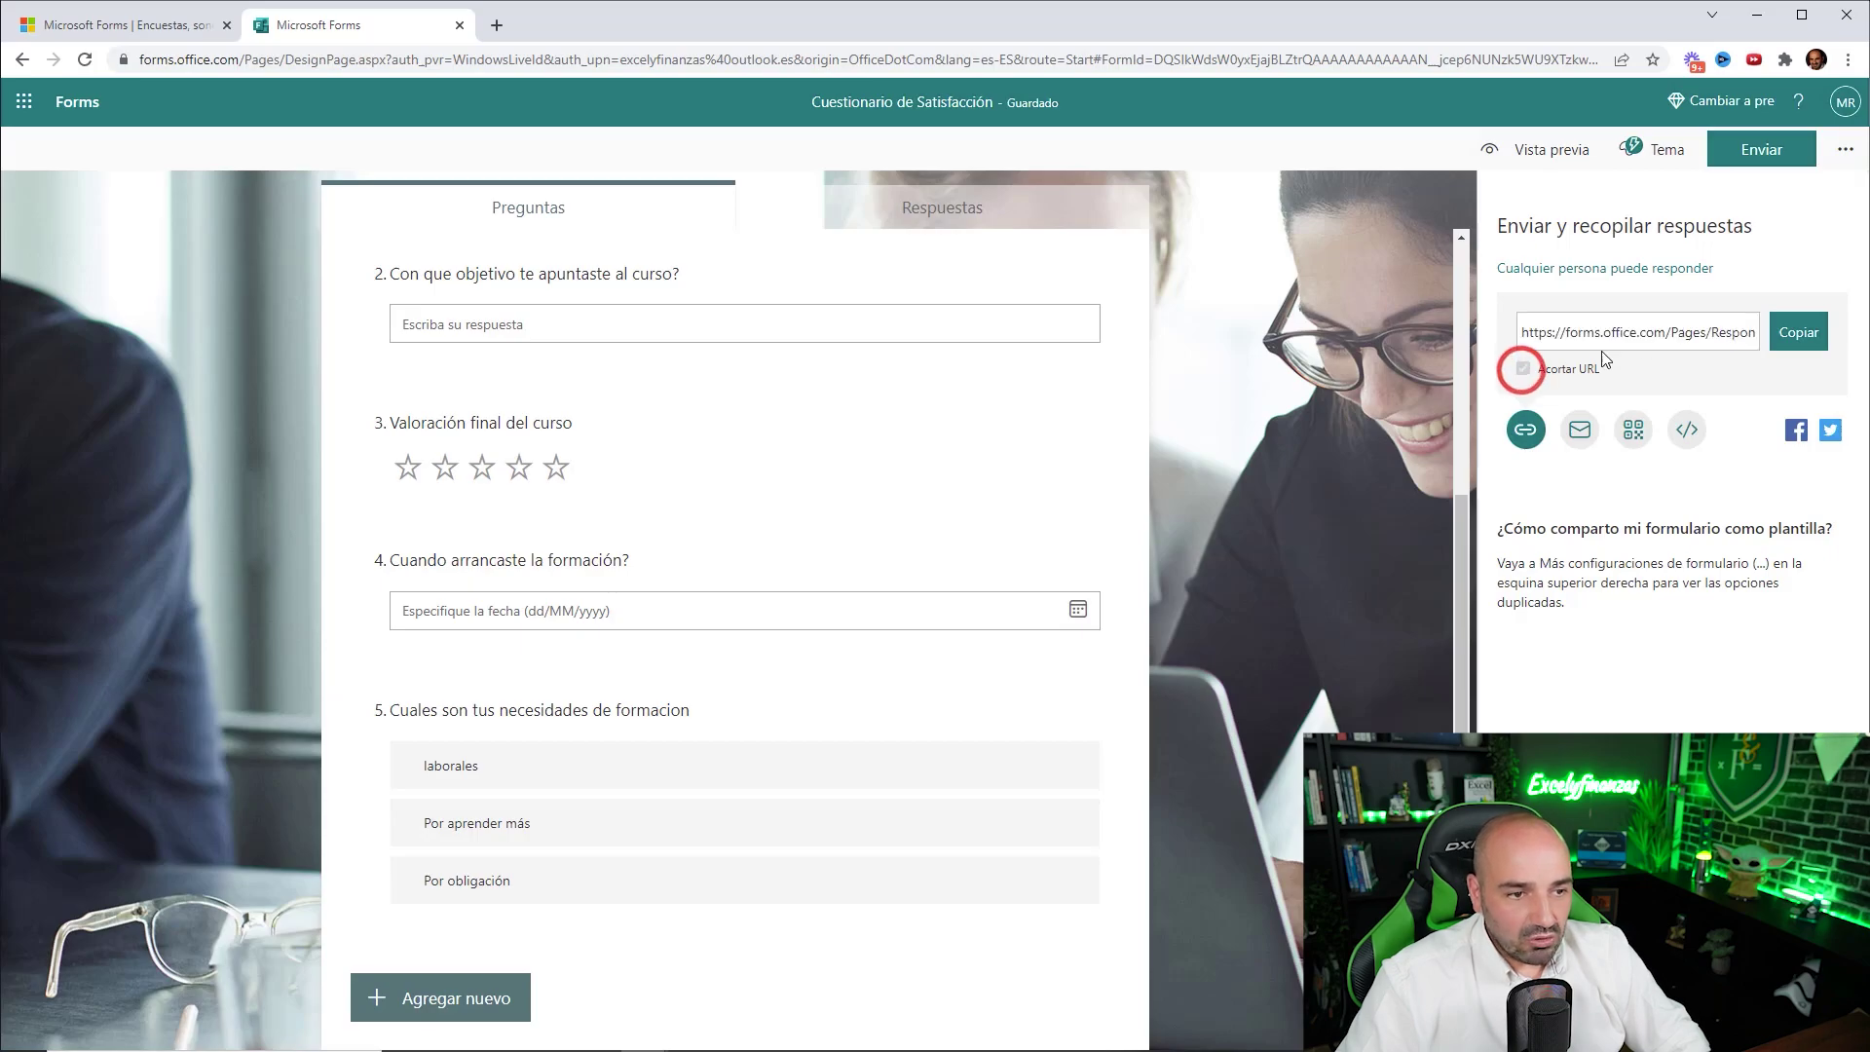
left_click(1795, 336)
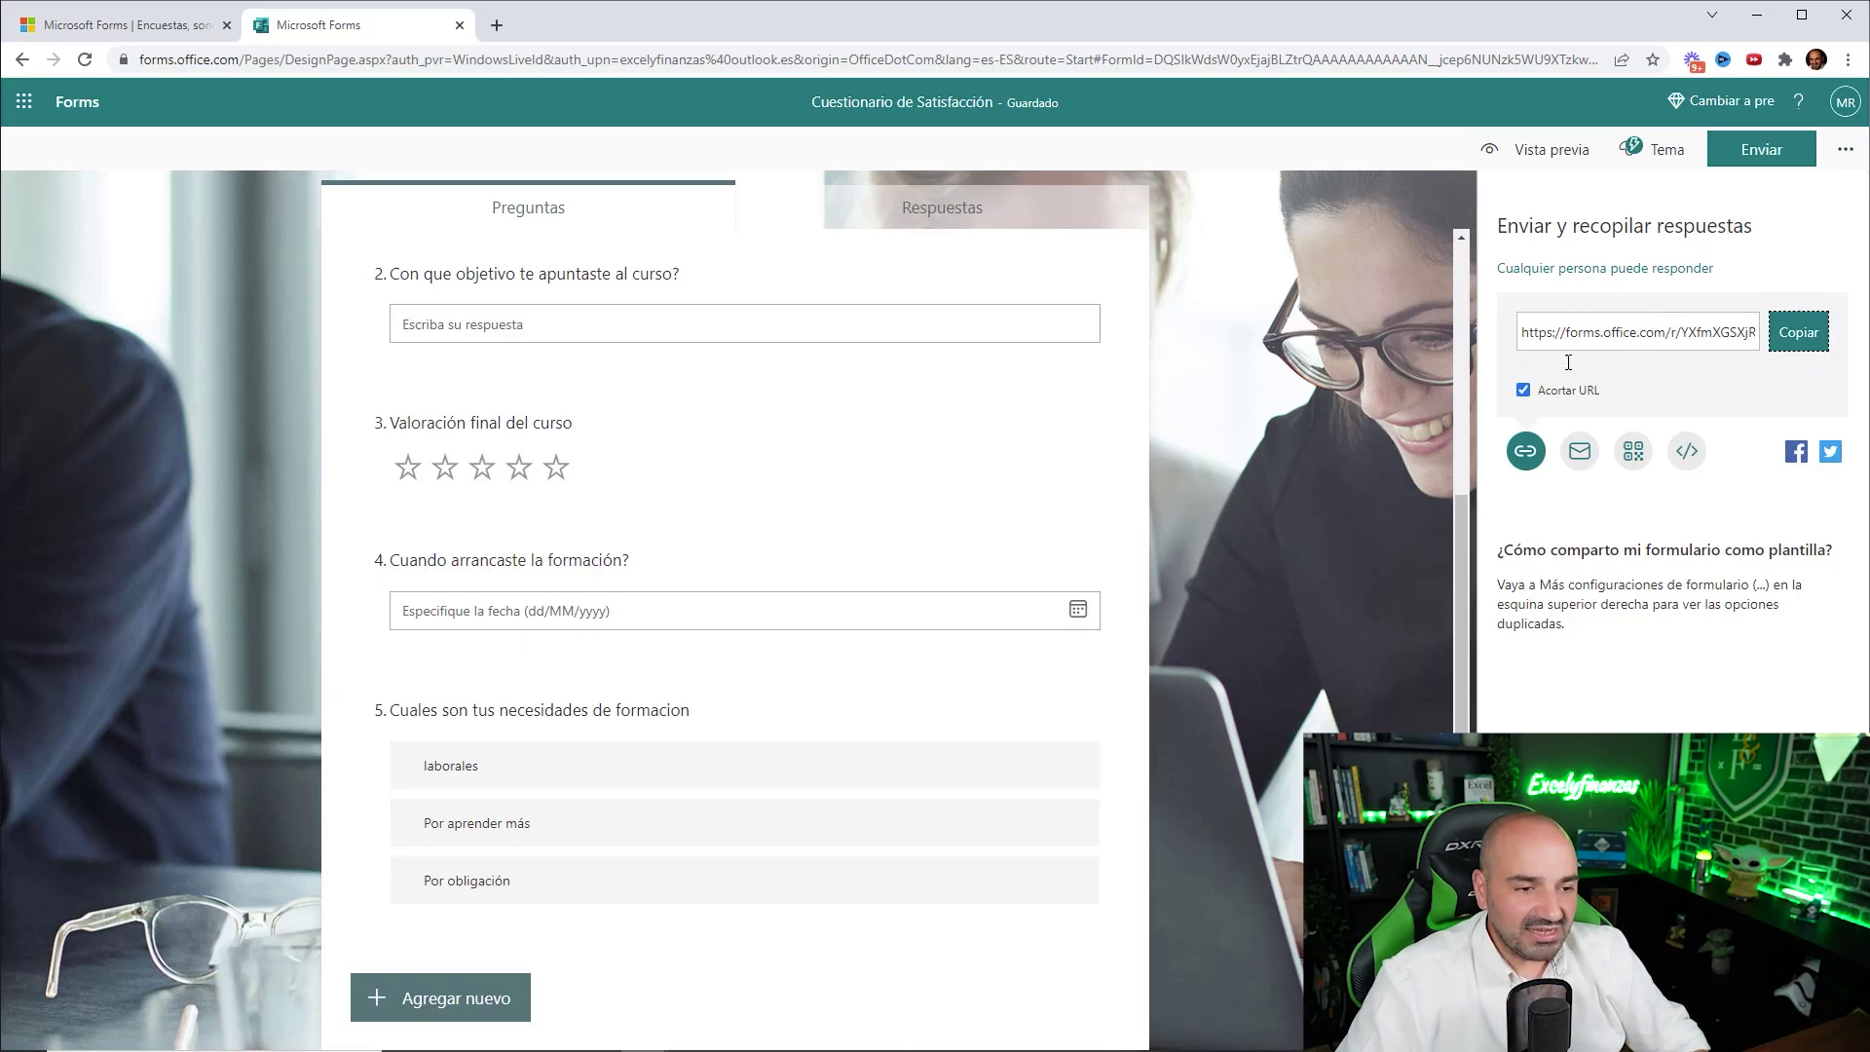
Step: Create an e-mail draft containing the form link and close it without sending
left_click(1578, 428)
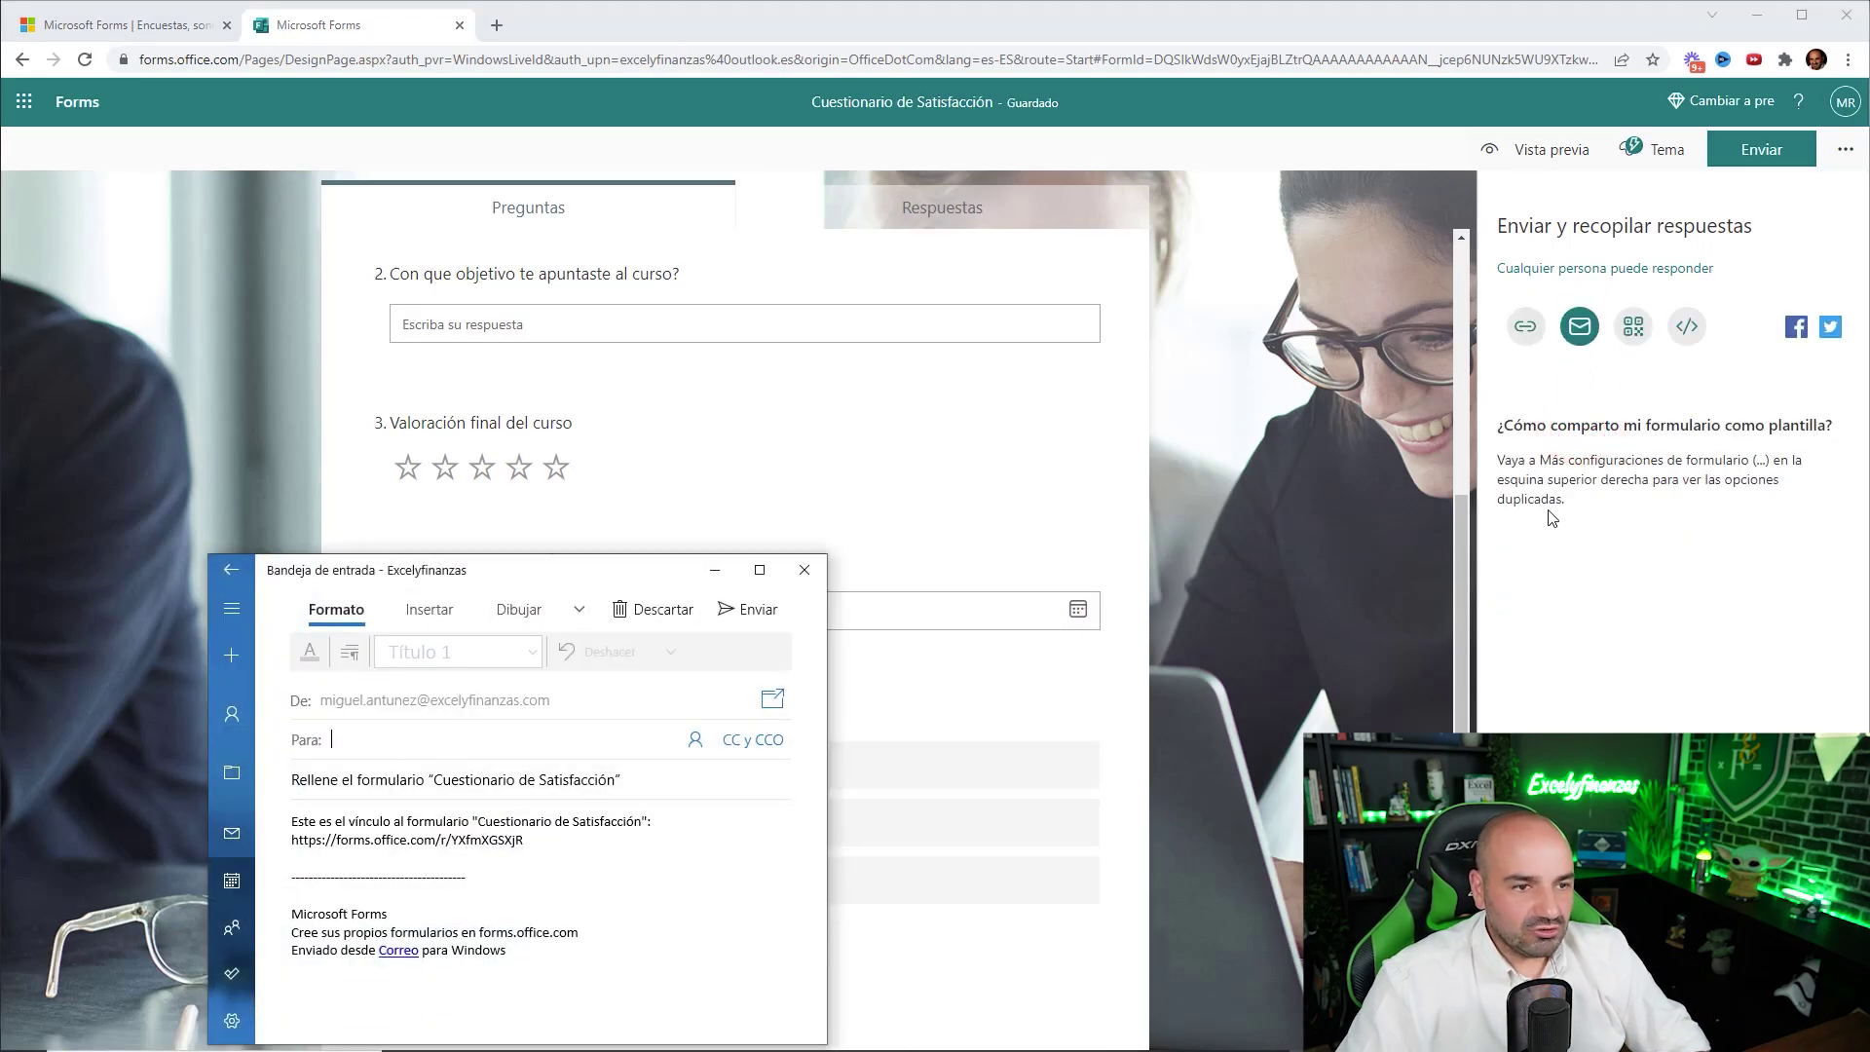
left_click_drag(645, 582, 866, 436)
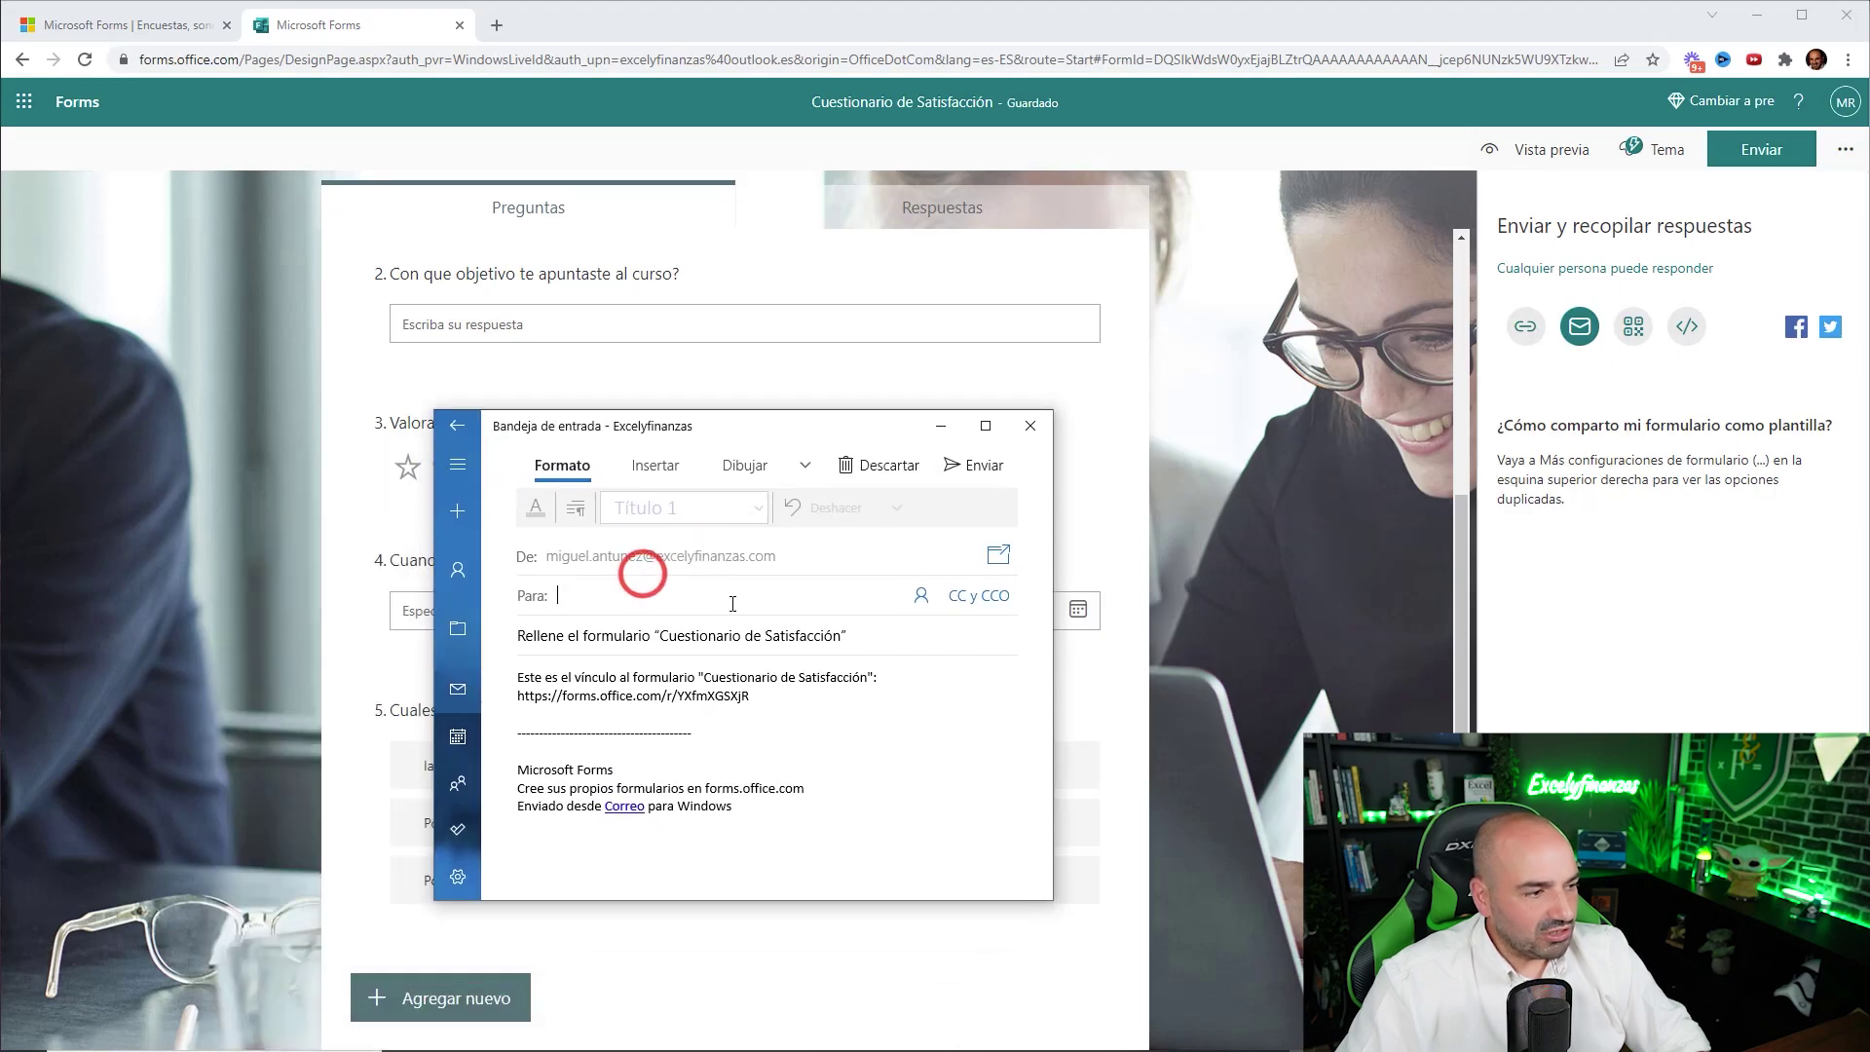
left_click(1028, 428)
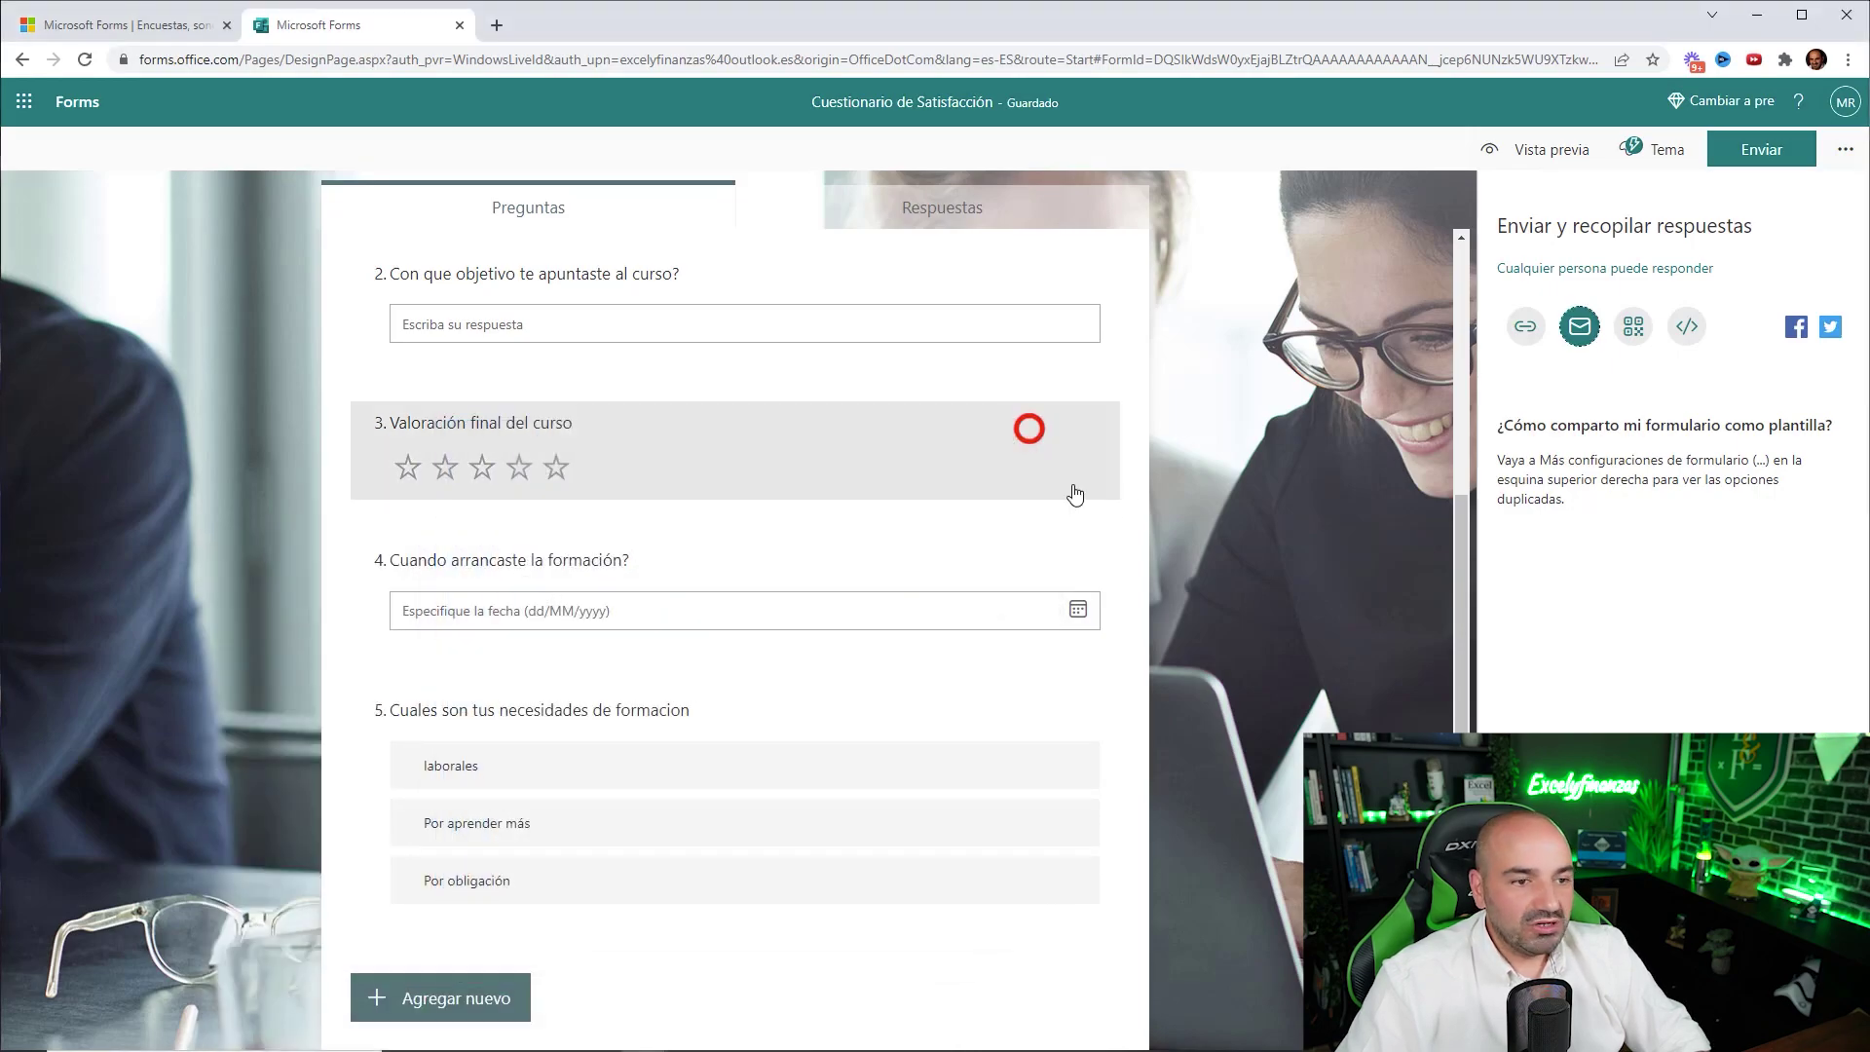
Step: Download the form's QR code and display the embed code for web pages or Sway
left_click(1633, 326)
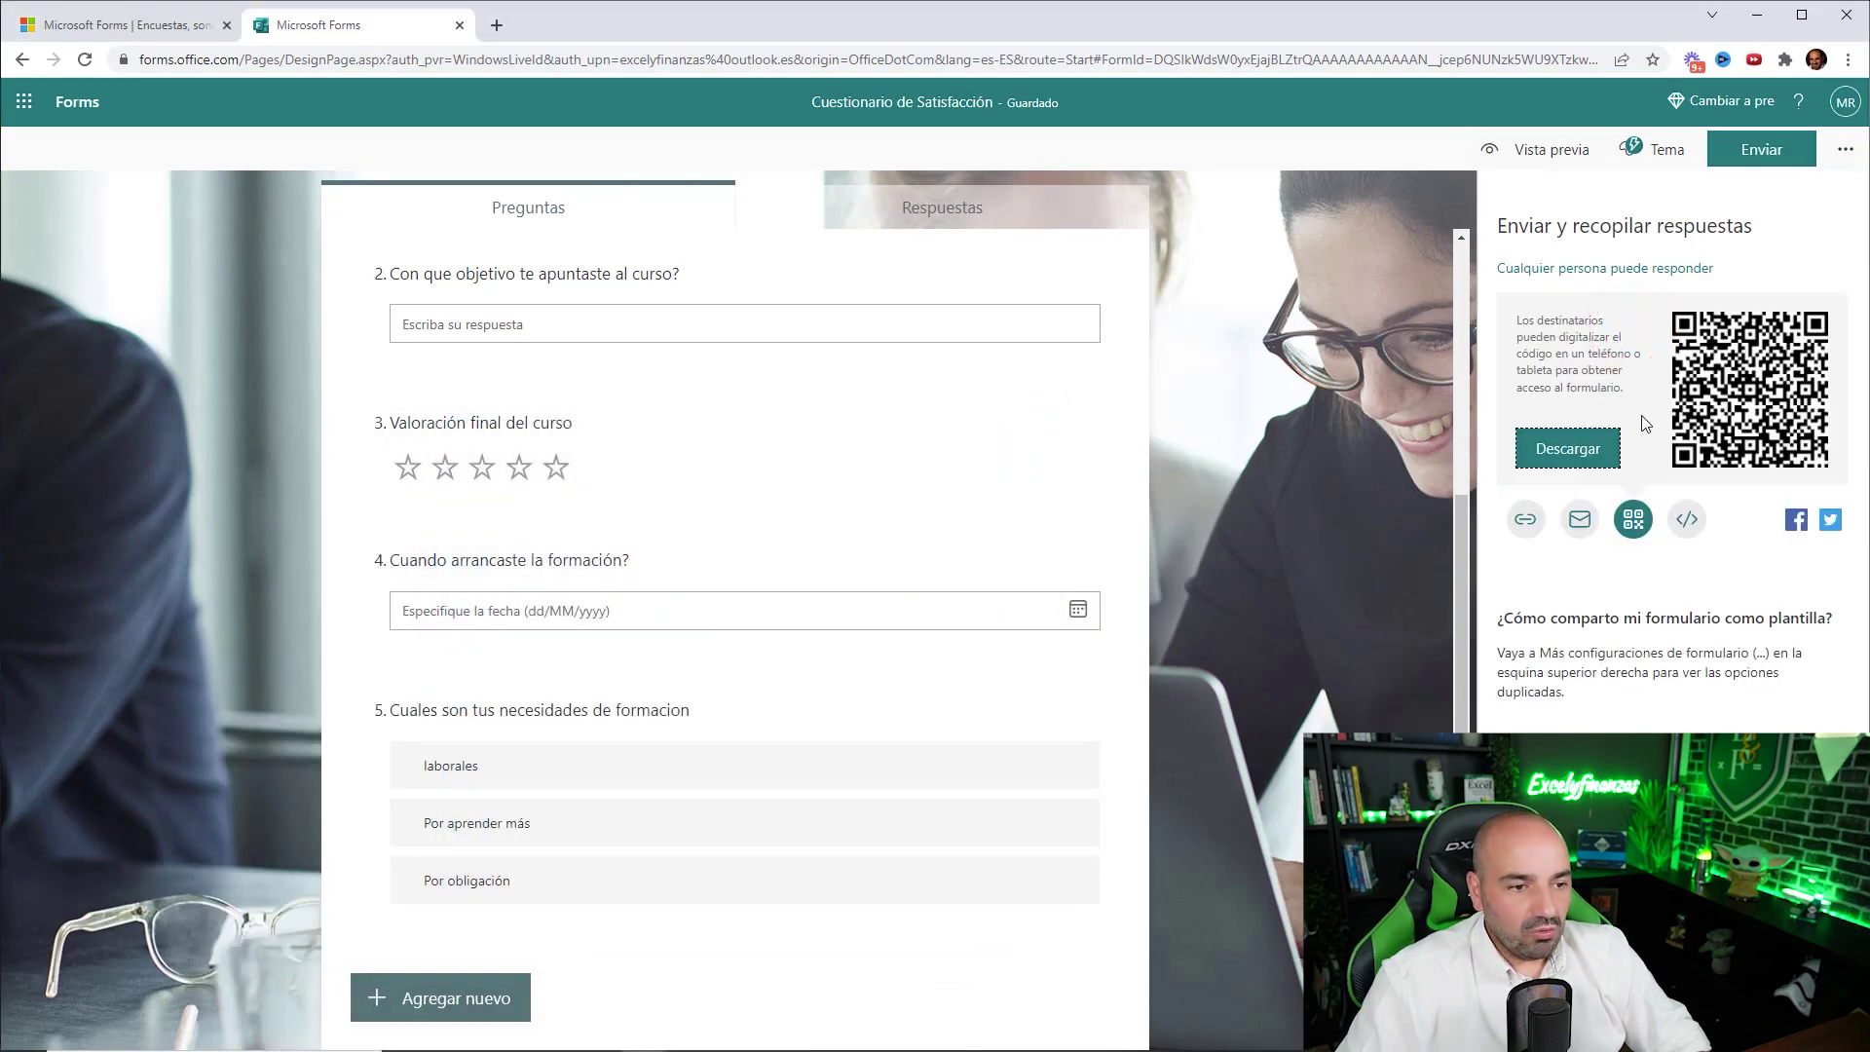
left_click(1591, 450)
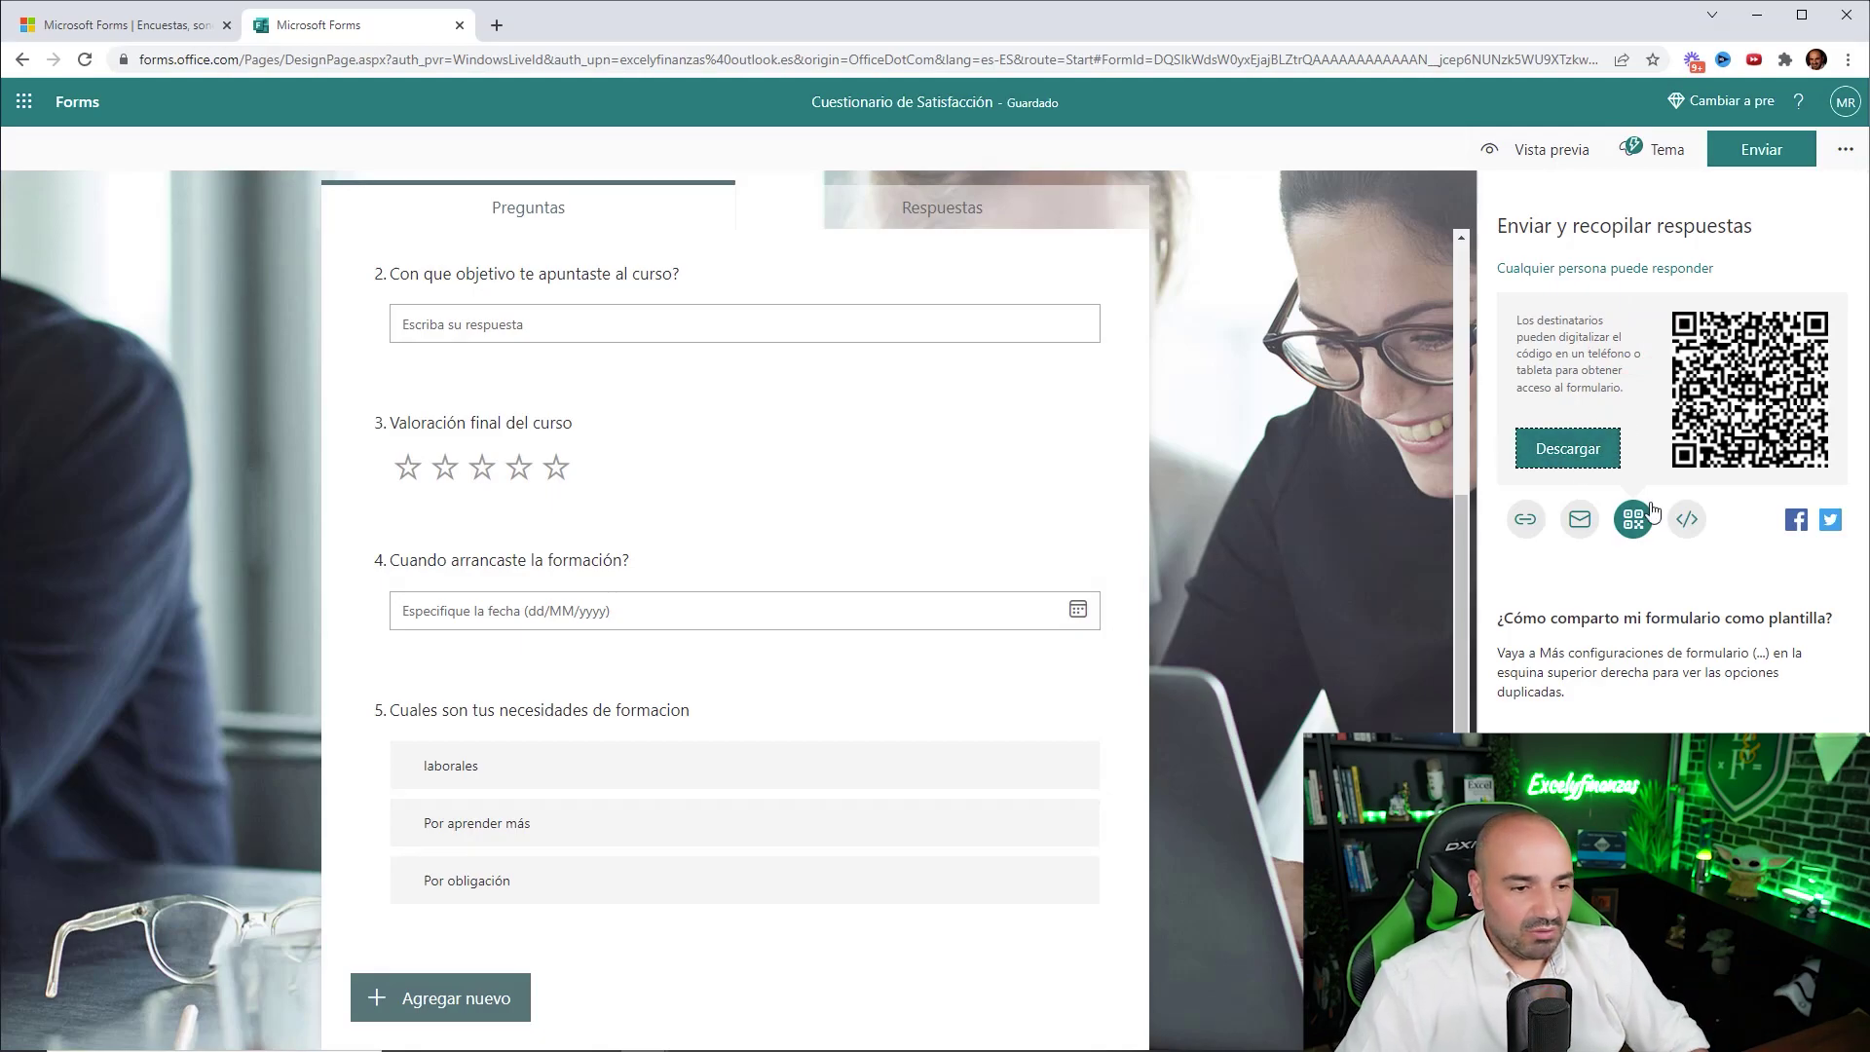
left_click(1687, 527)
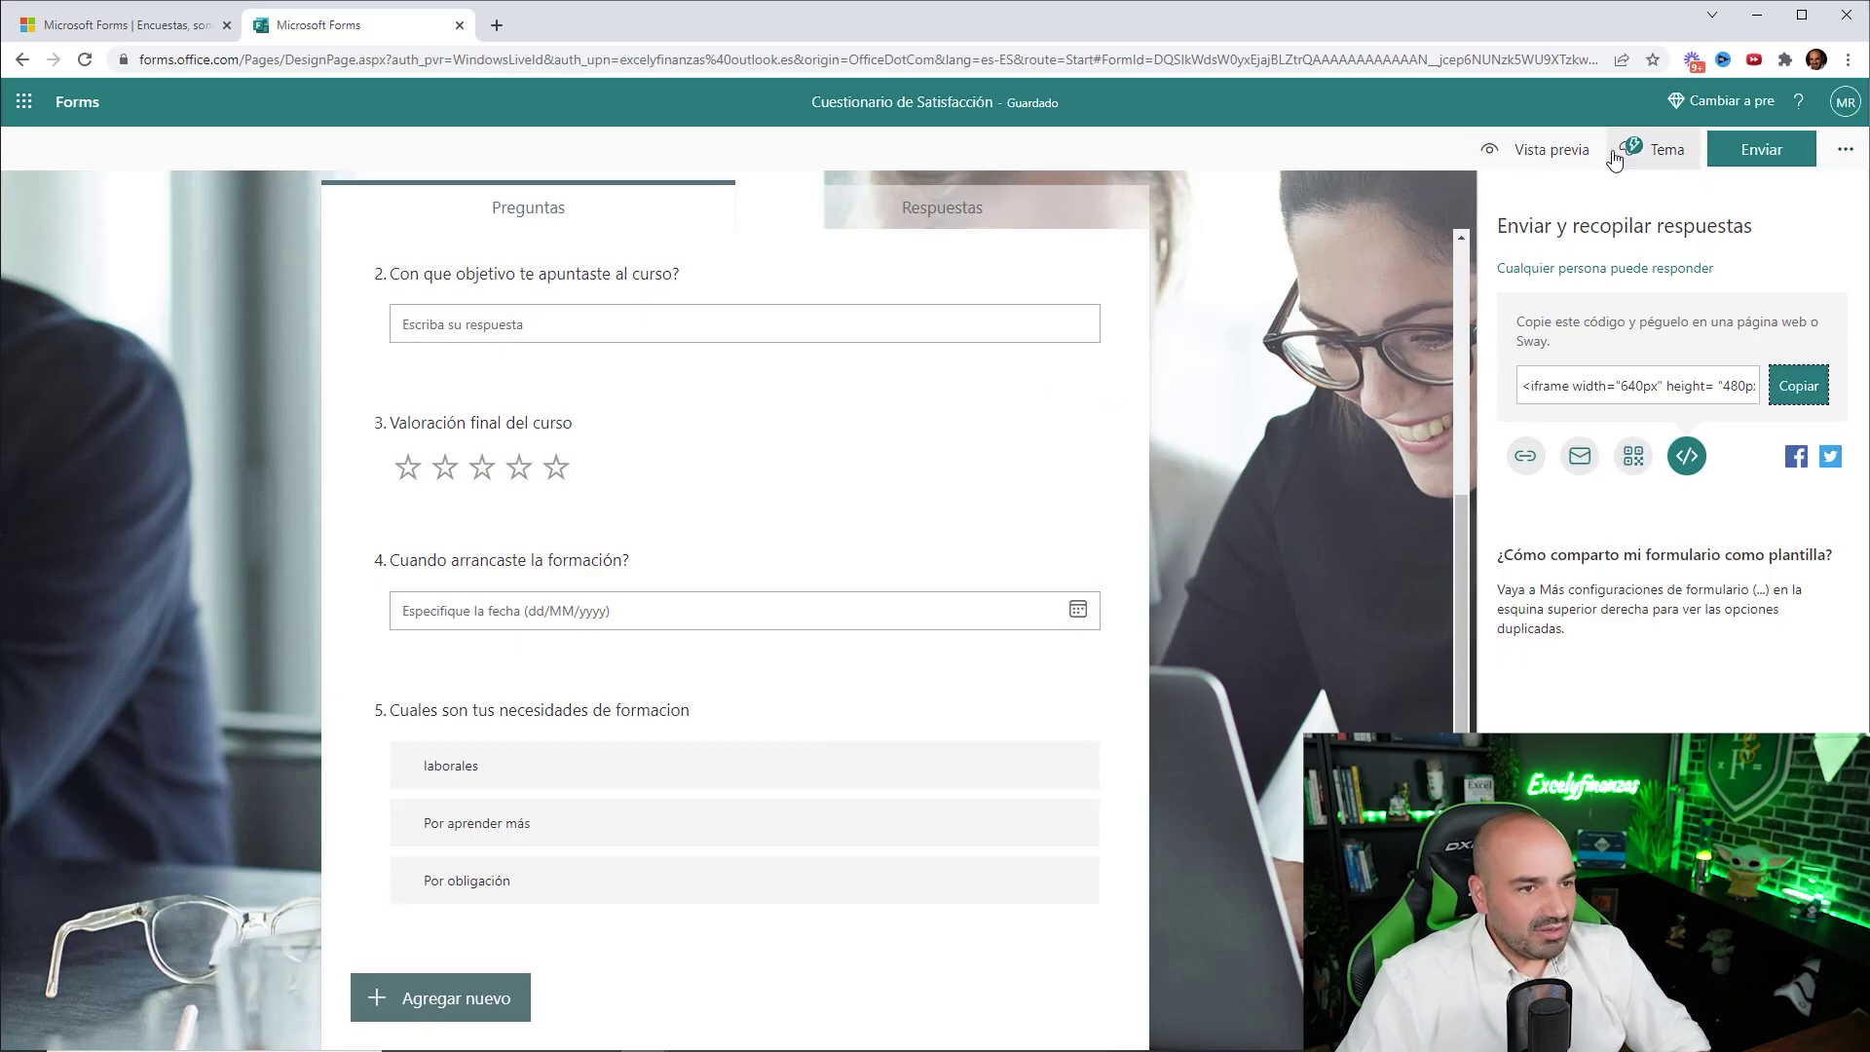
Step: In the preview, answer question 1 "Me ha encantado", question 2 "Con ser un master del Excel", and rate the course five stars
left_click(1521, 150)
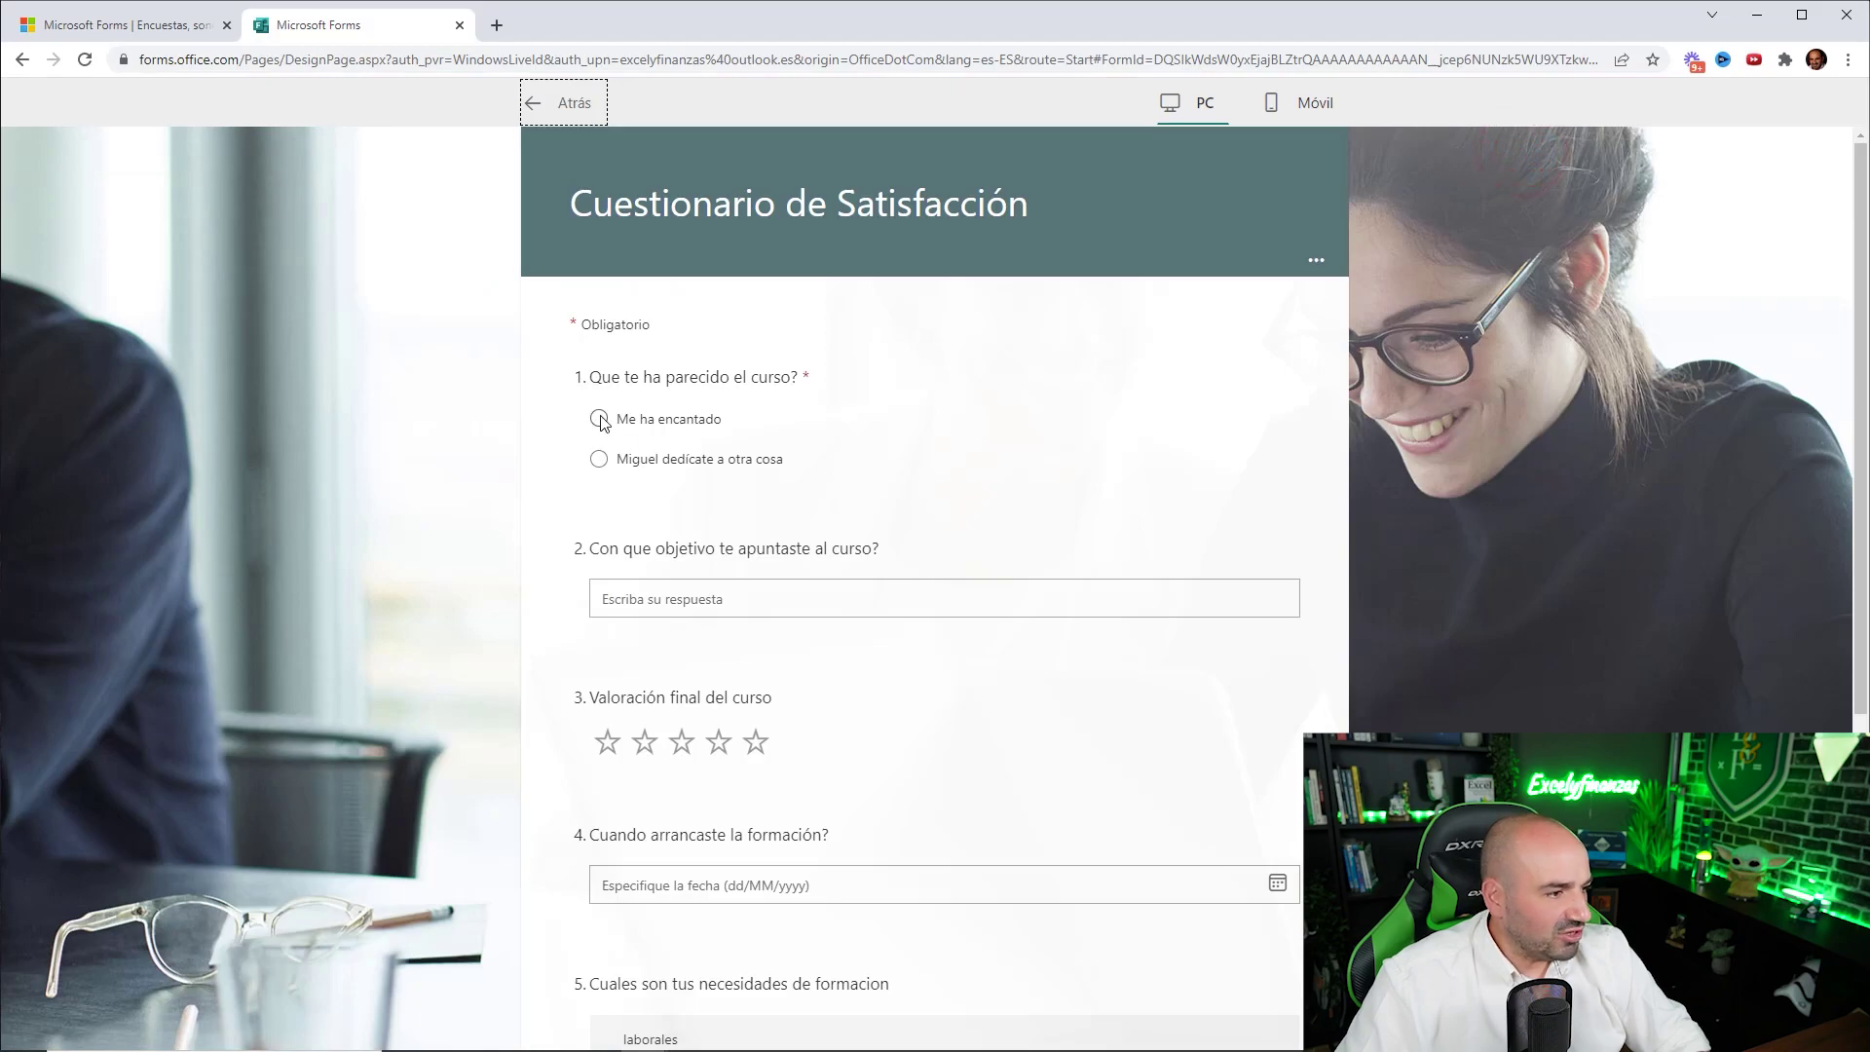
left_click(697, 598)
type("Con ser un  master del Excel")
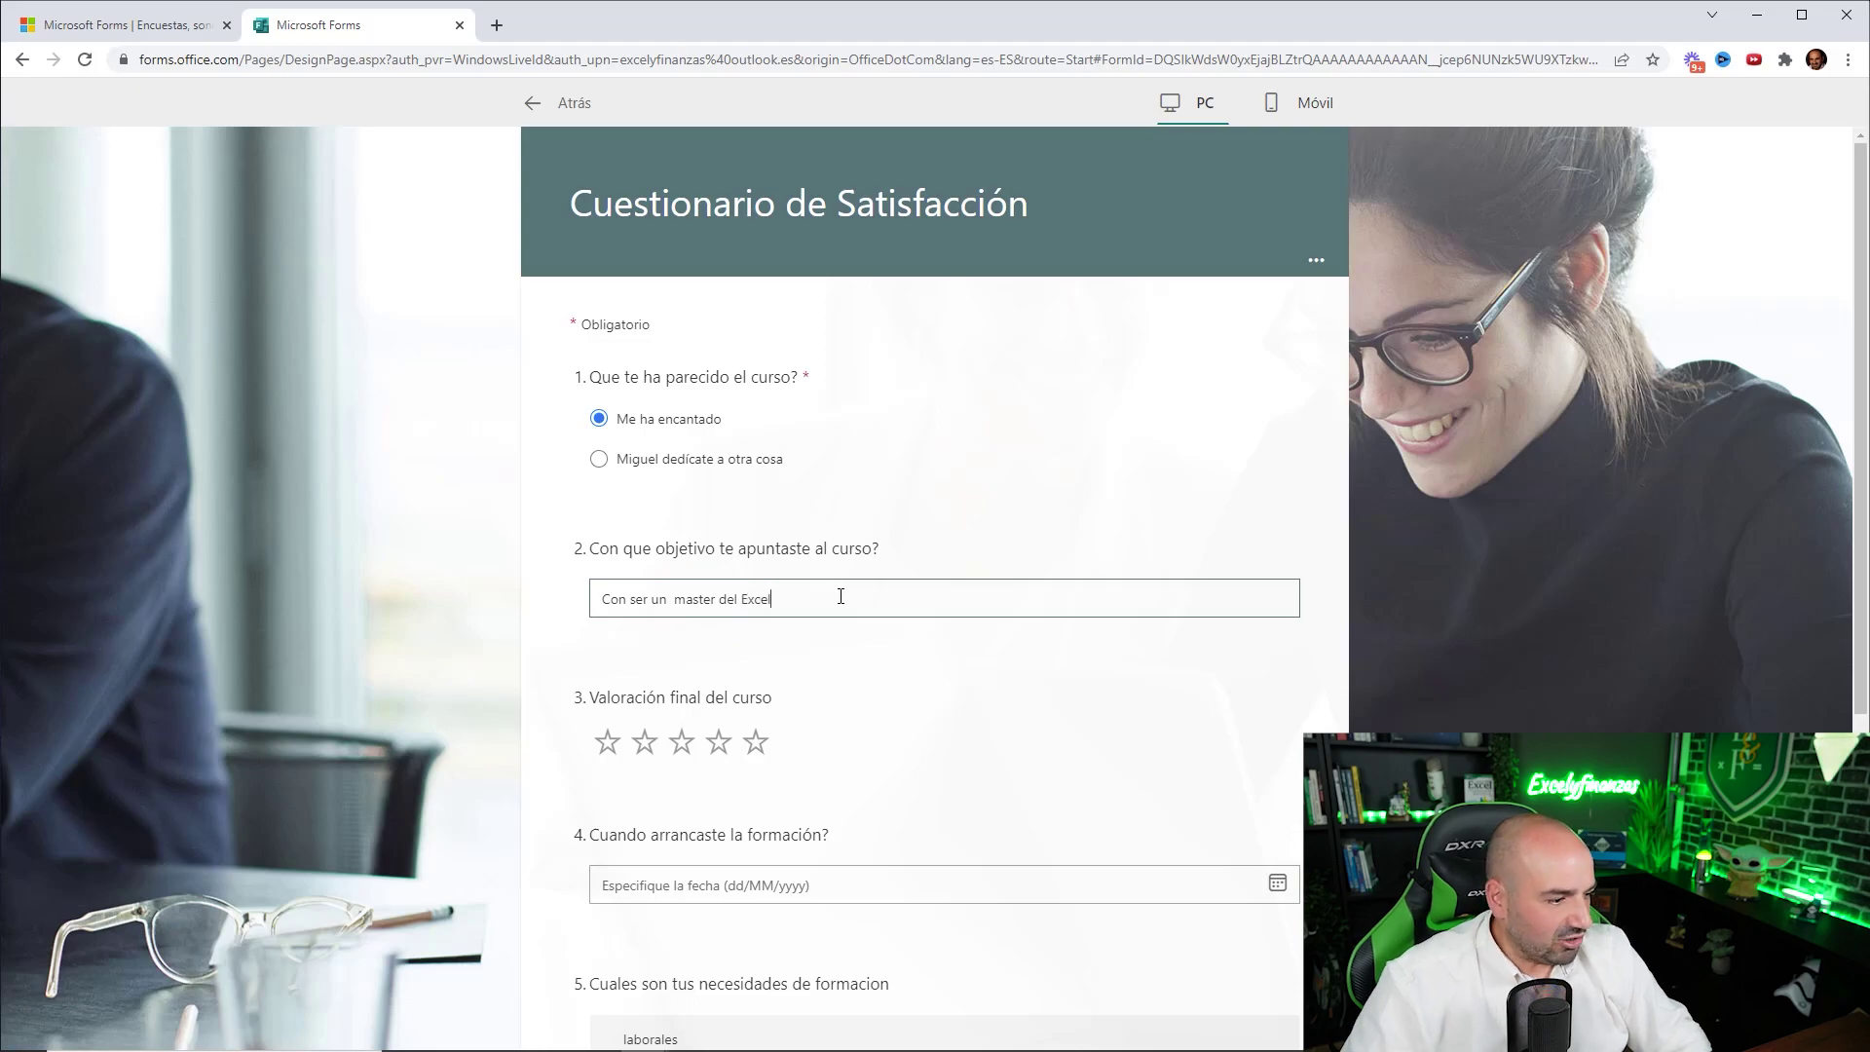
left_click(756, 742)
Step: Set question 4's date to 1 March 2022, rank "Por aprender más" above "laborales" in question 5, and submit the response
scroll(857, 682, "down", 3)
left_click(859, 593)
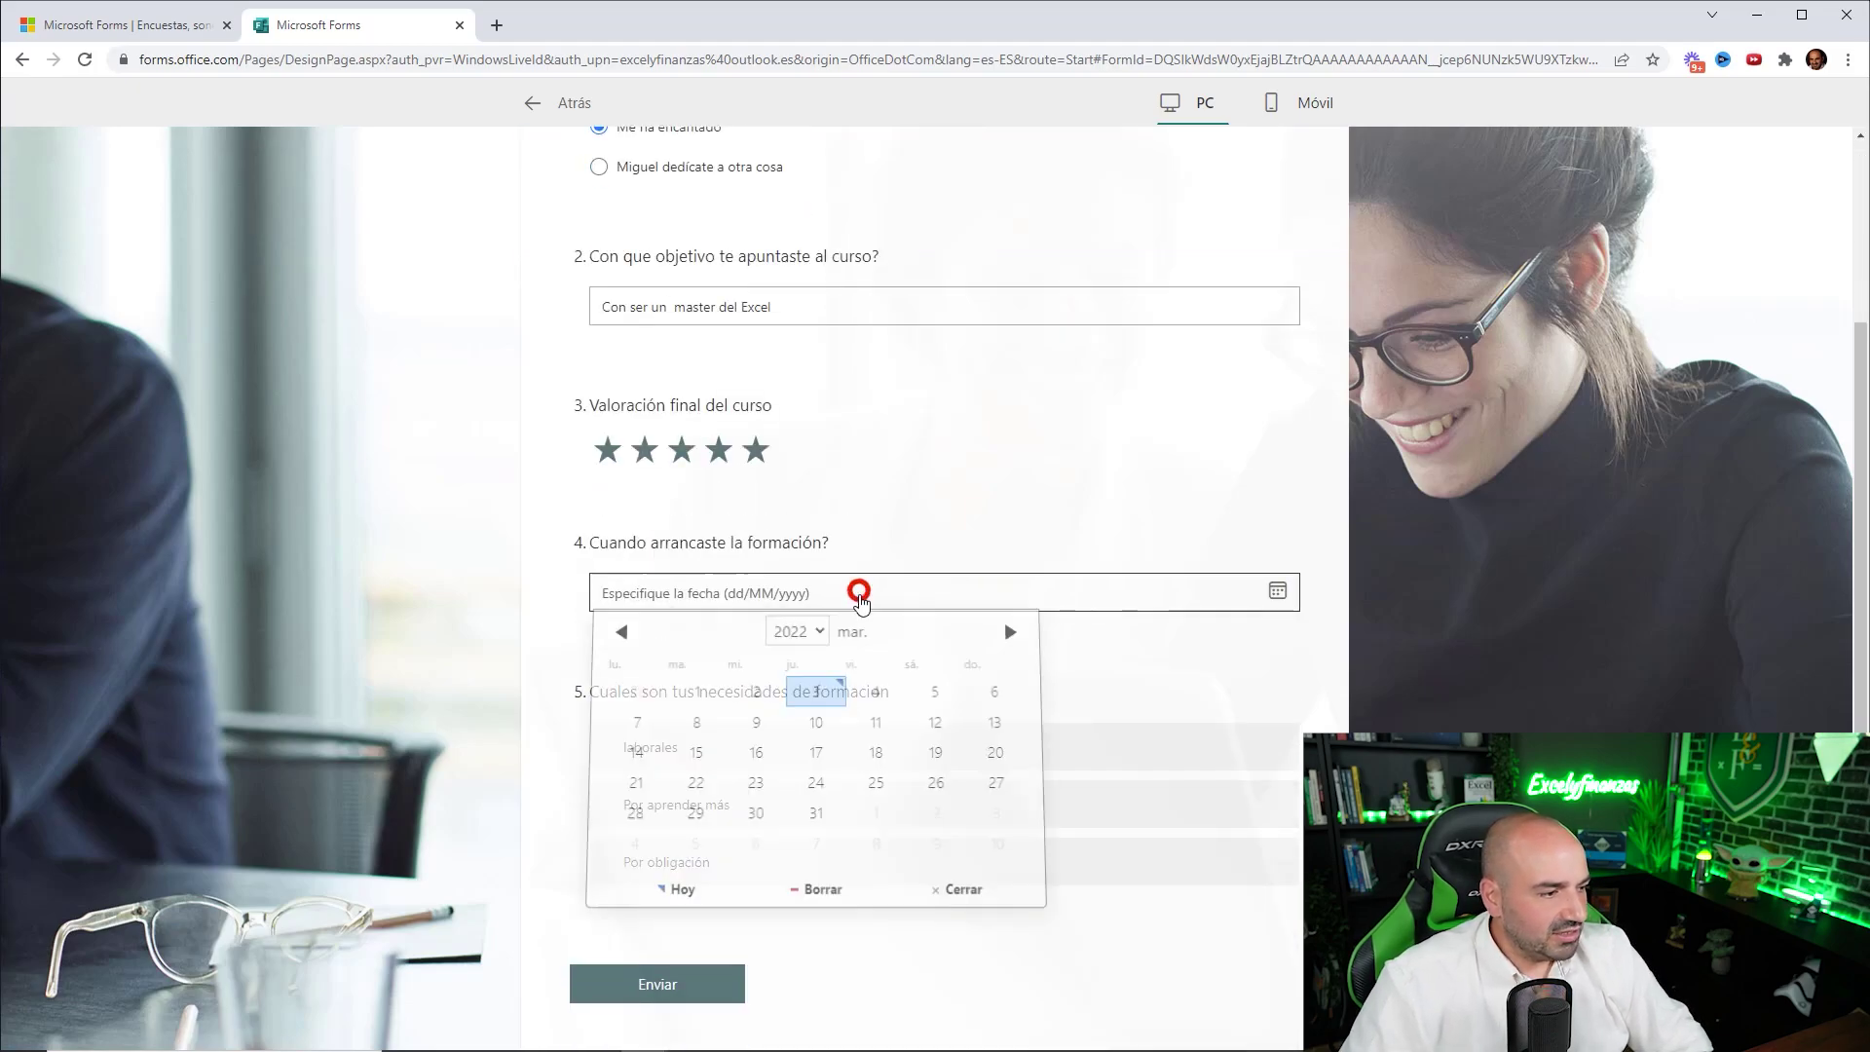
left_click(697, 697)
left_click_drag(759, 806, 777, 742)
left_click(676, 988)
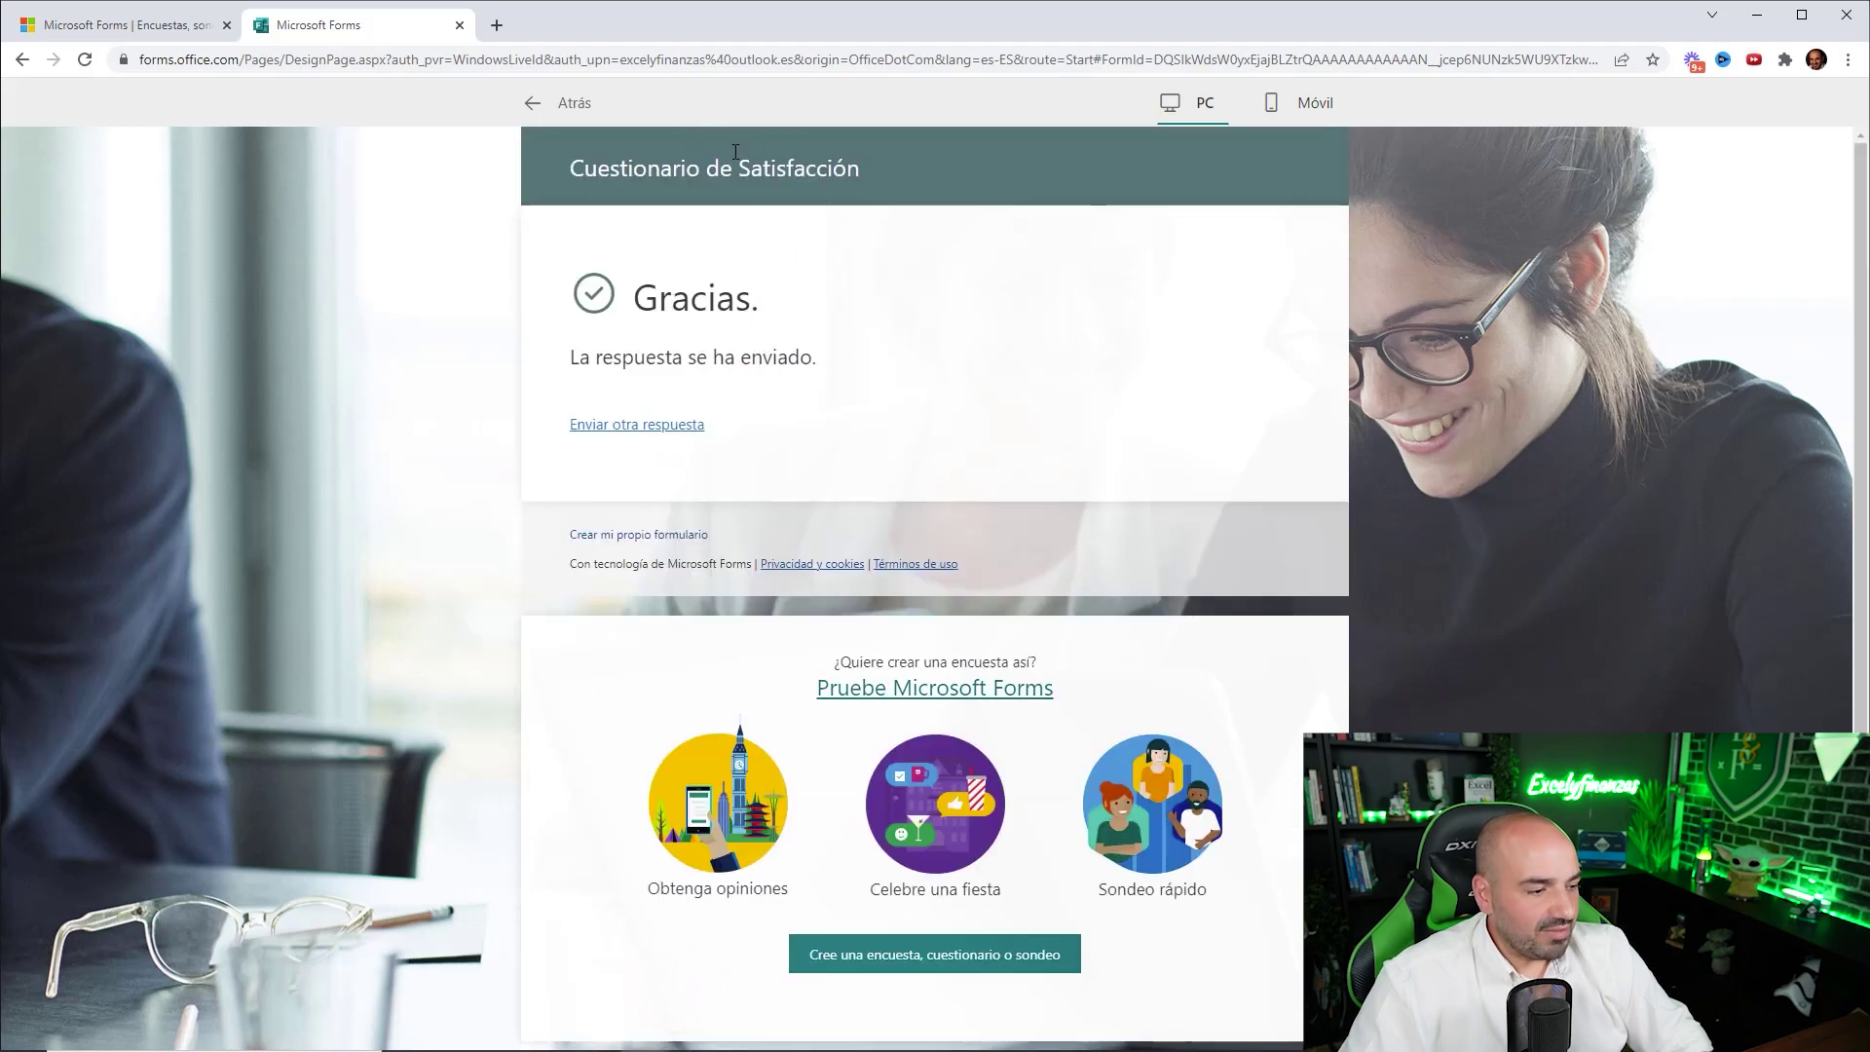
Step: Return to the form editor and view the summary of collected responses
left_click(545, 104)
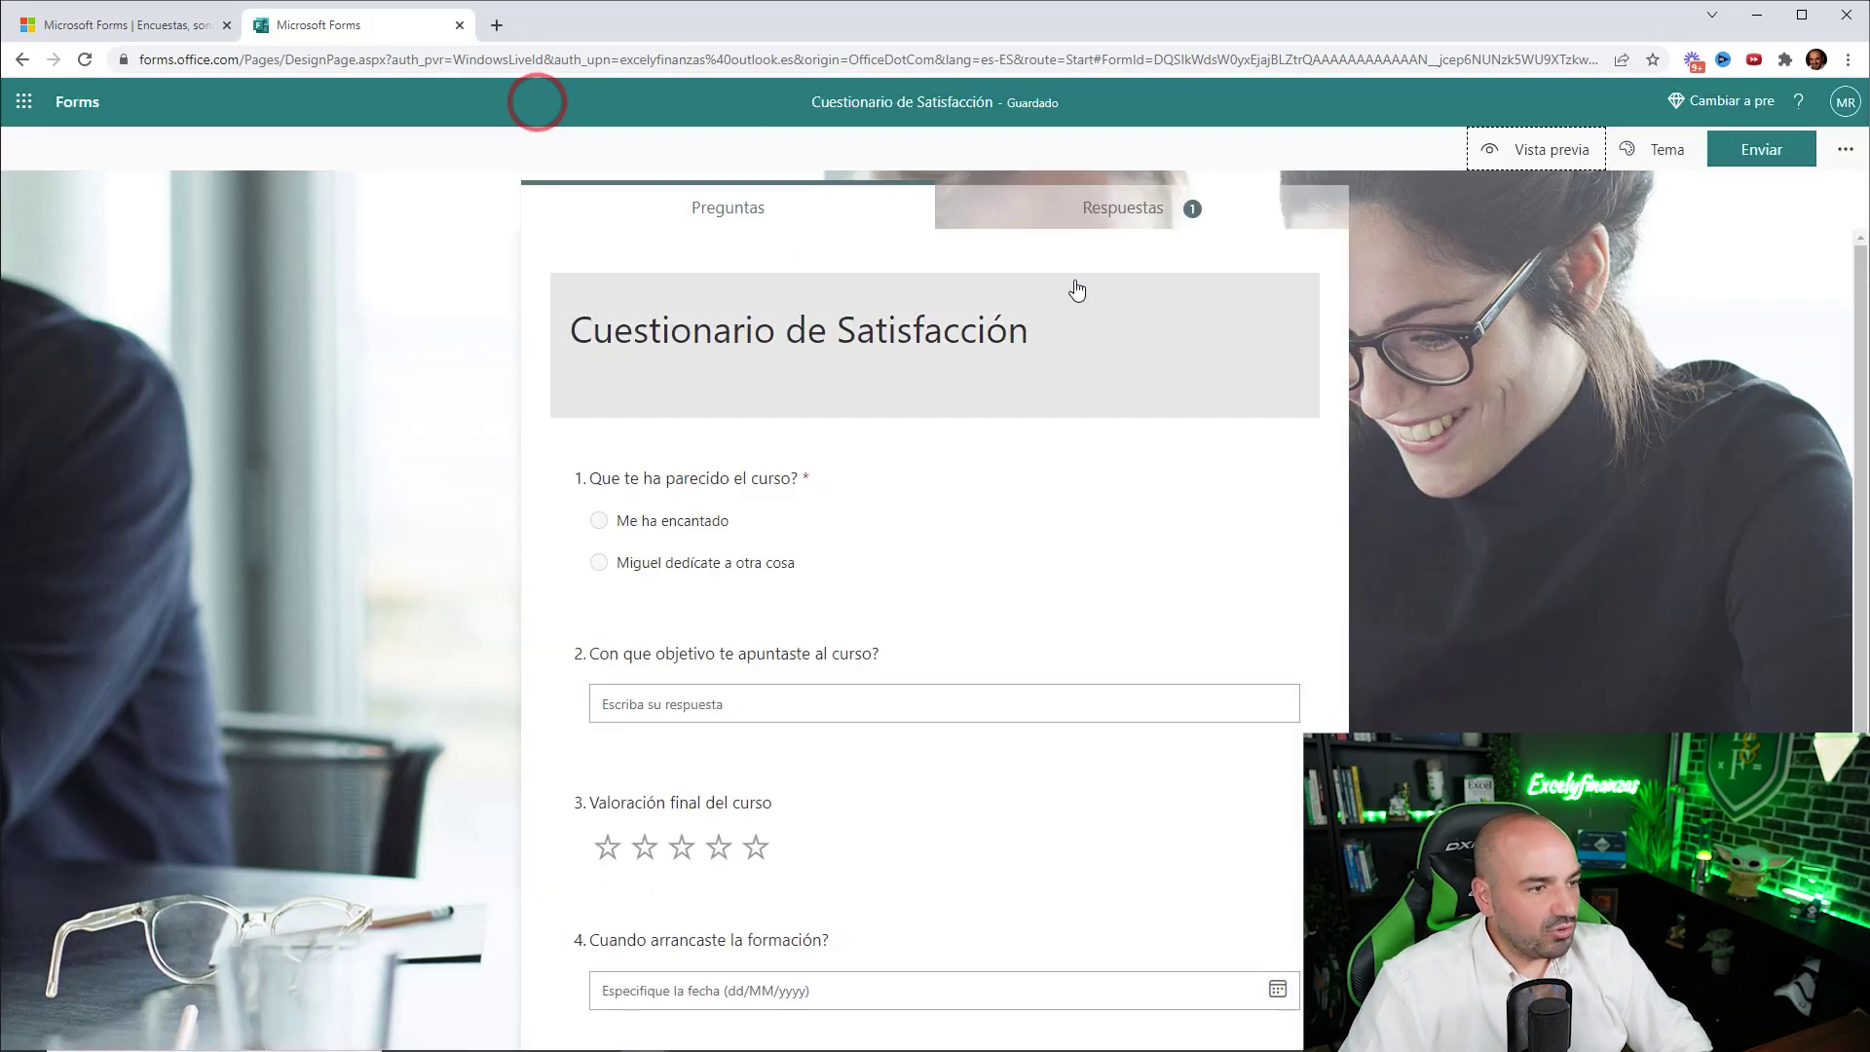
left_click(1129, 218)
left_click(738, 206)
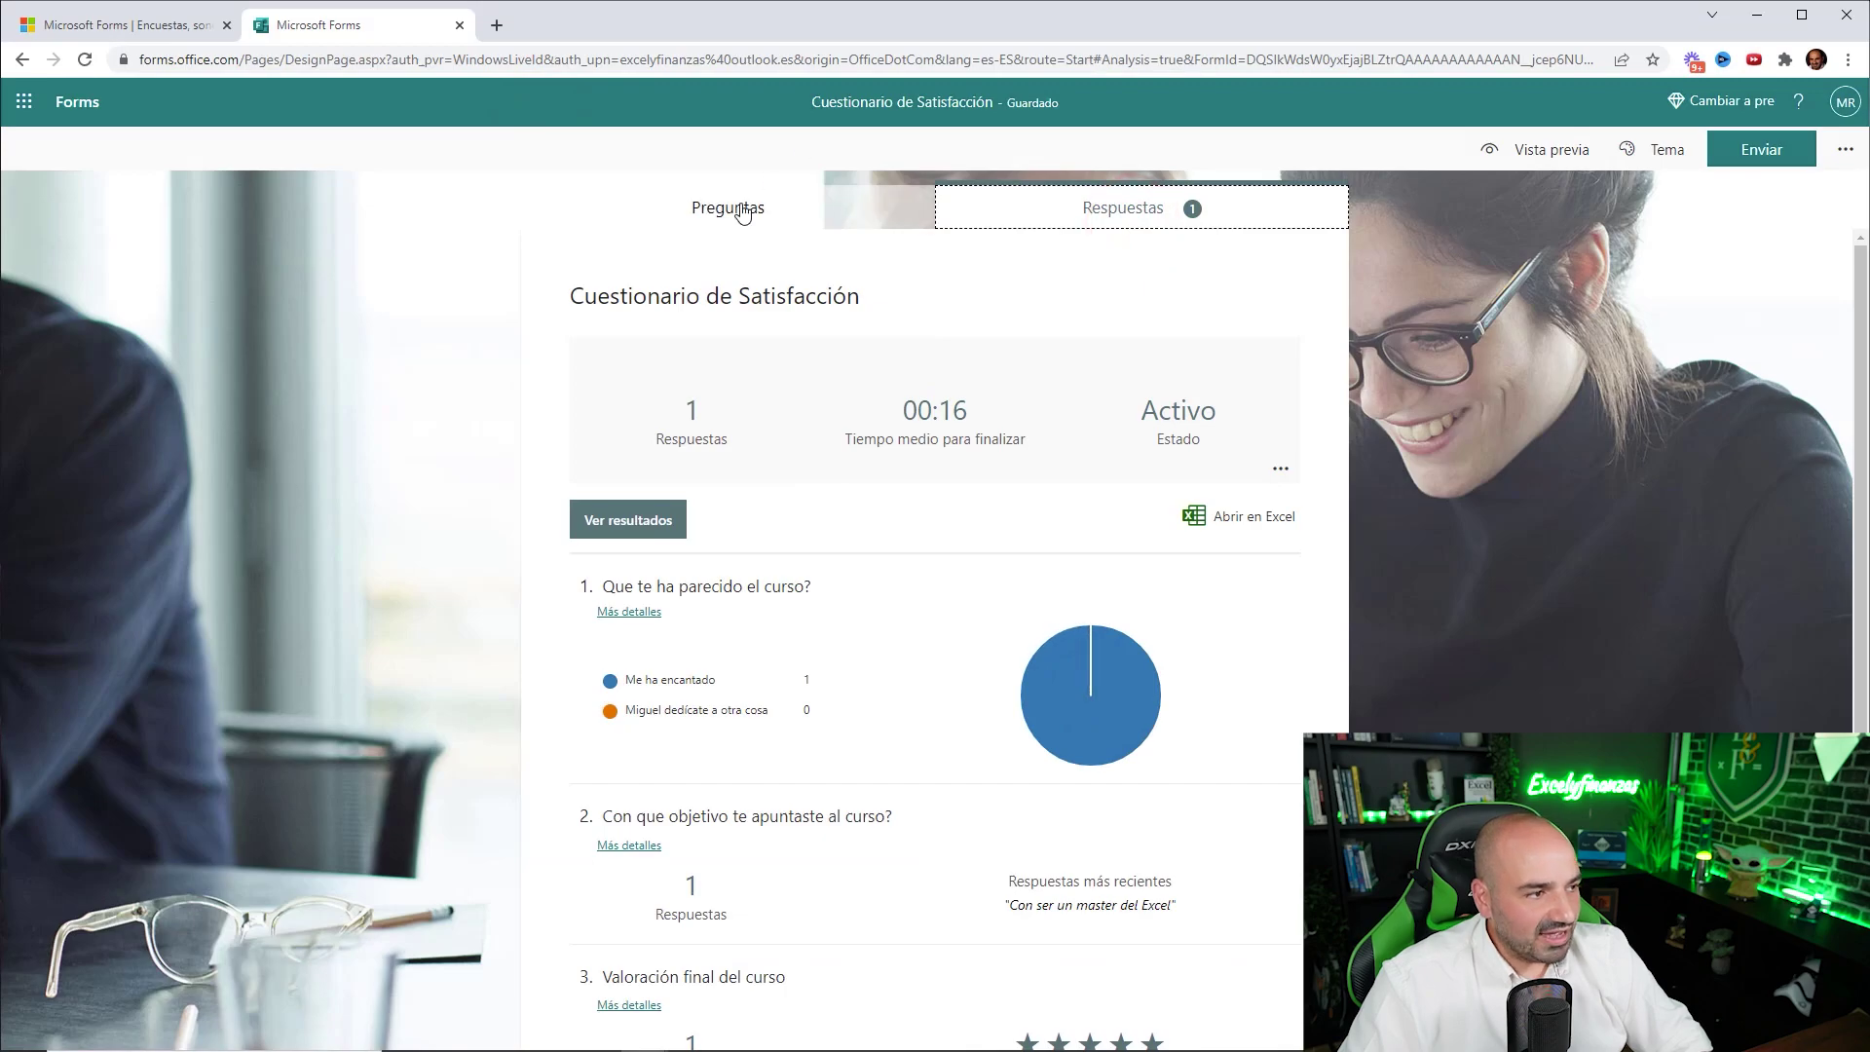
left_click(1091, 209)
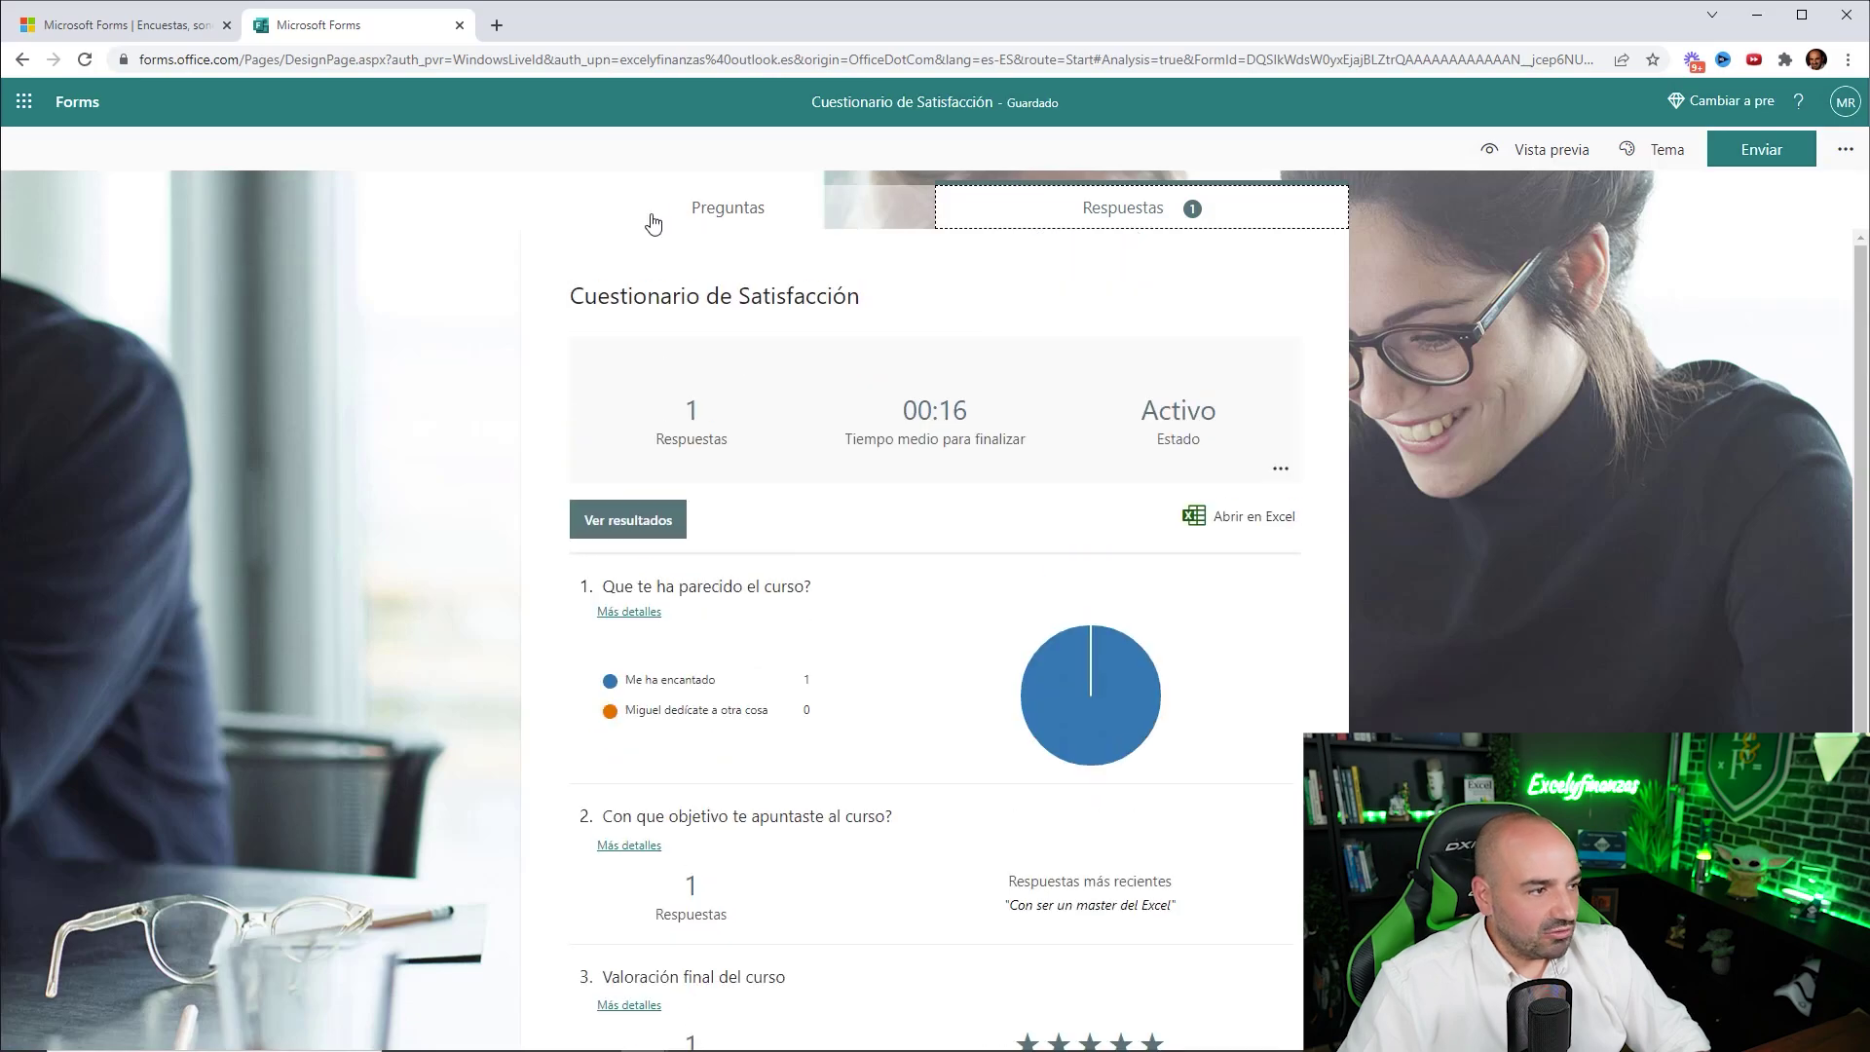
Step: Preview the form again and choose question 1's second option, answer question 2 "Con ninguno", and rate the course three stars
left_click(1541, 154)
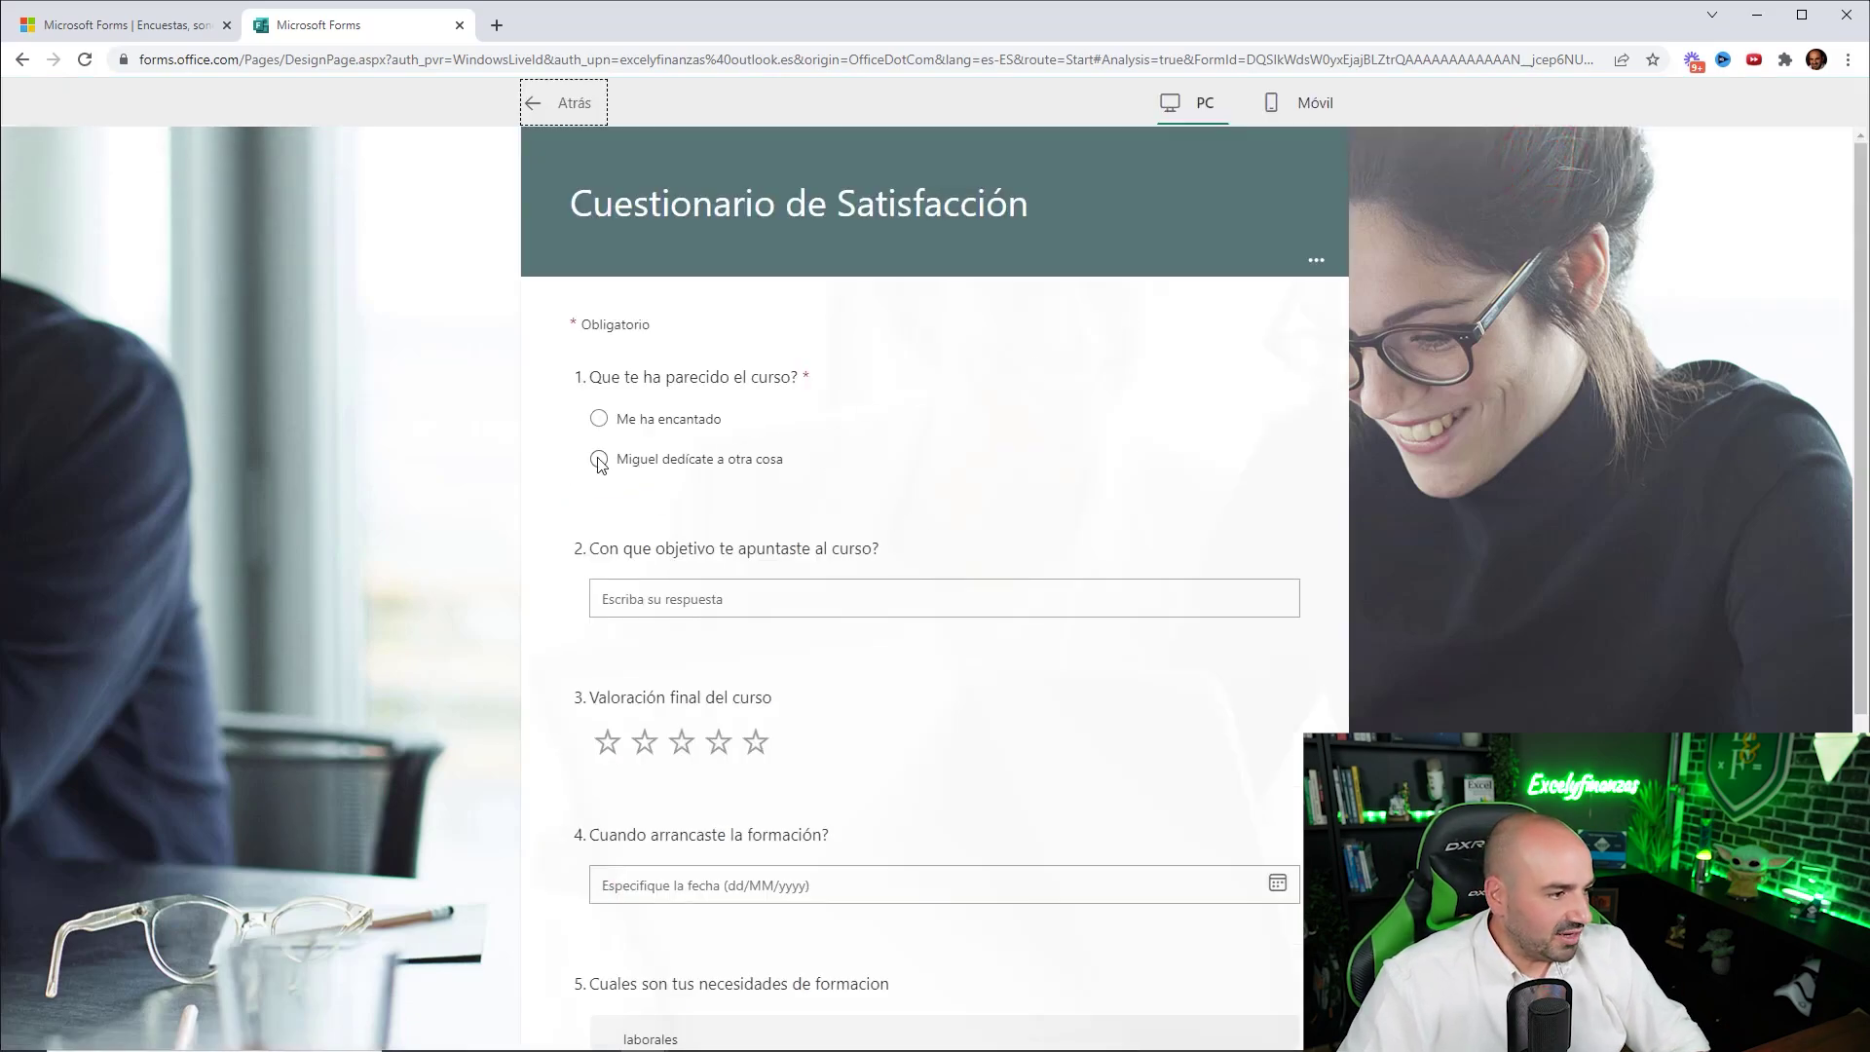
left_click(644, 598)
type("Con ninguno")
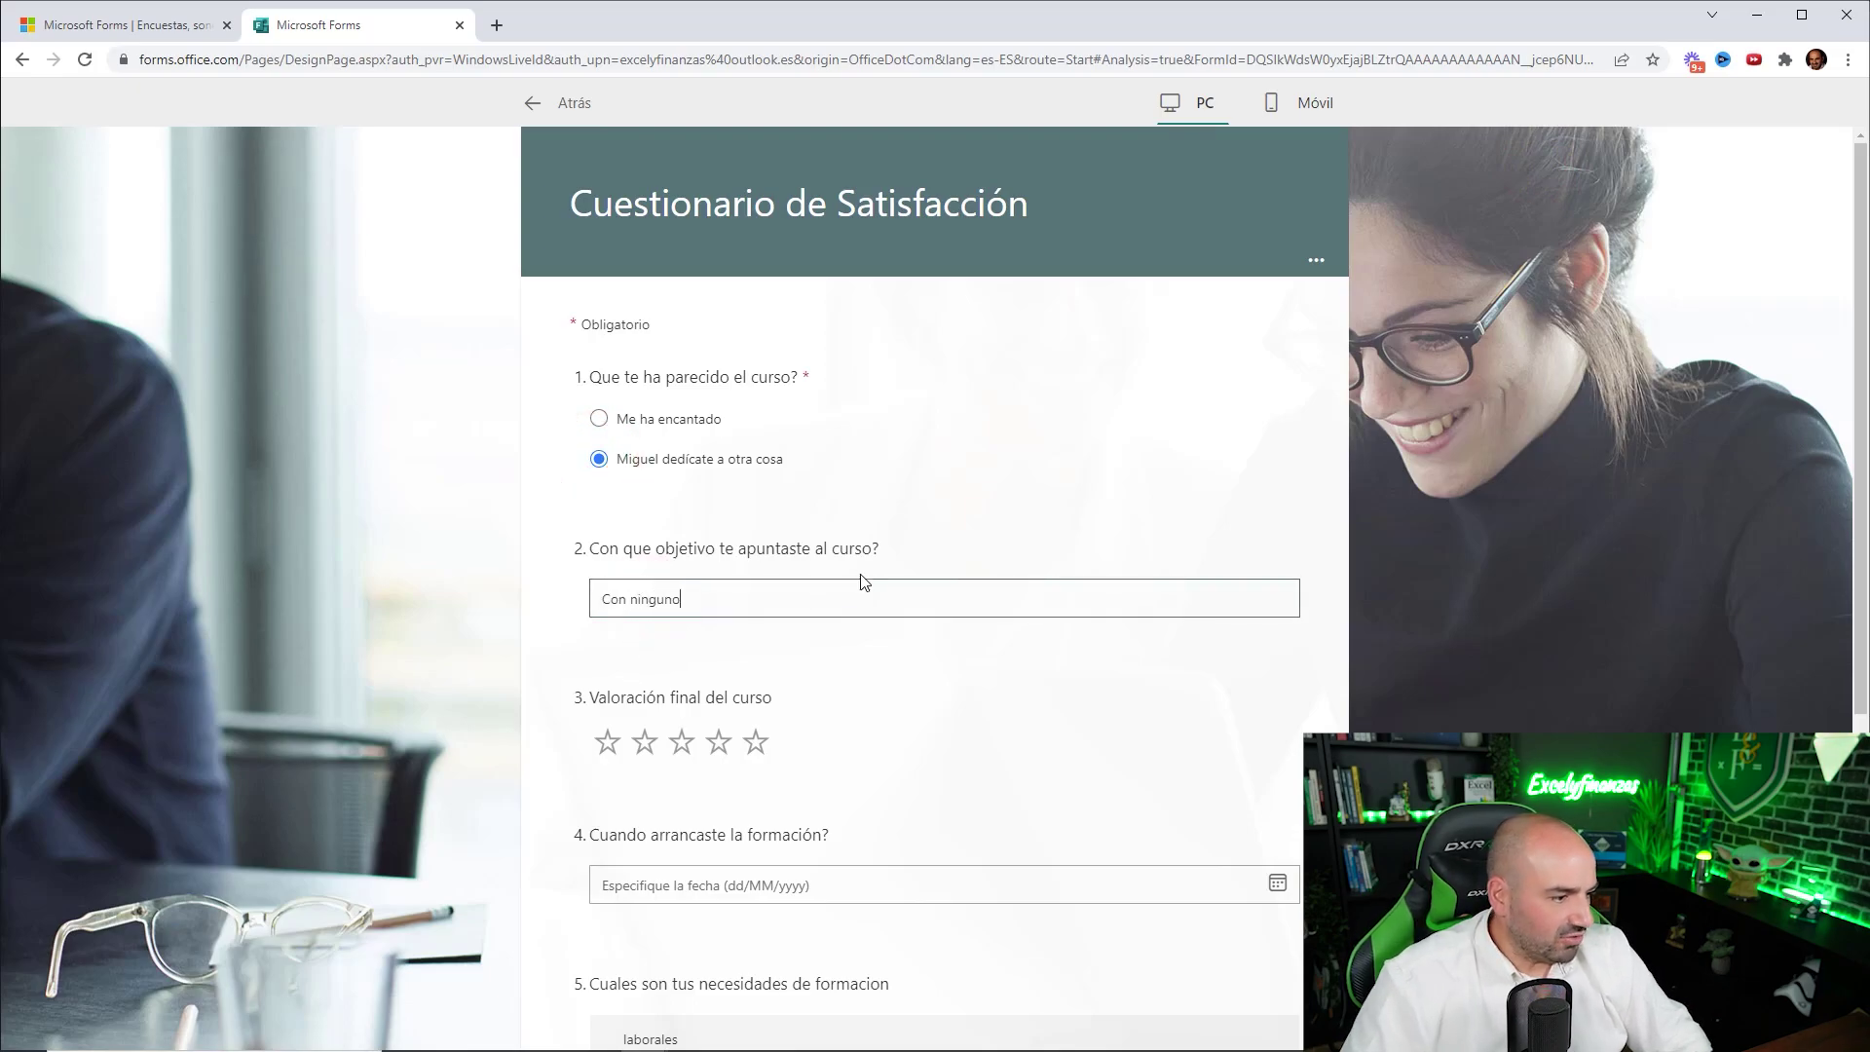
scroll(758, 801, "down", 3)
Step: Set question 4's date to 10 February 2022, rank "Por obligación" first, "Por aprender más" second and "laborales" last, and submit the response
left_click(876, 584)
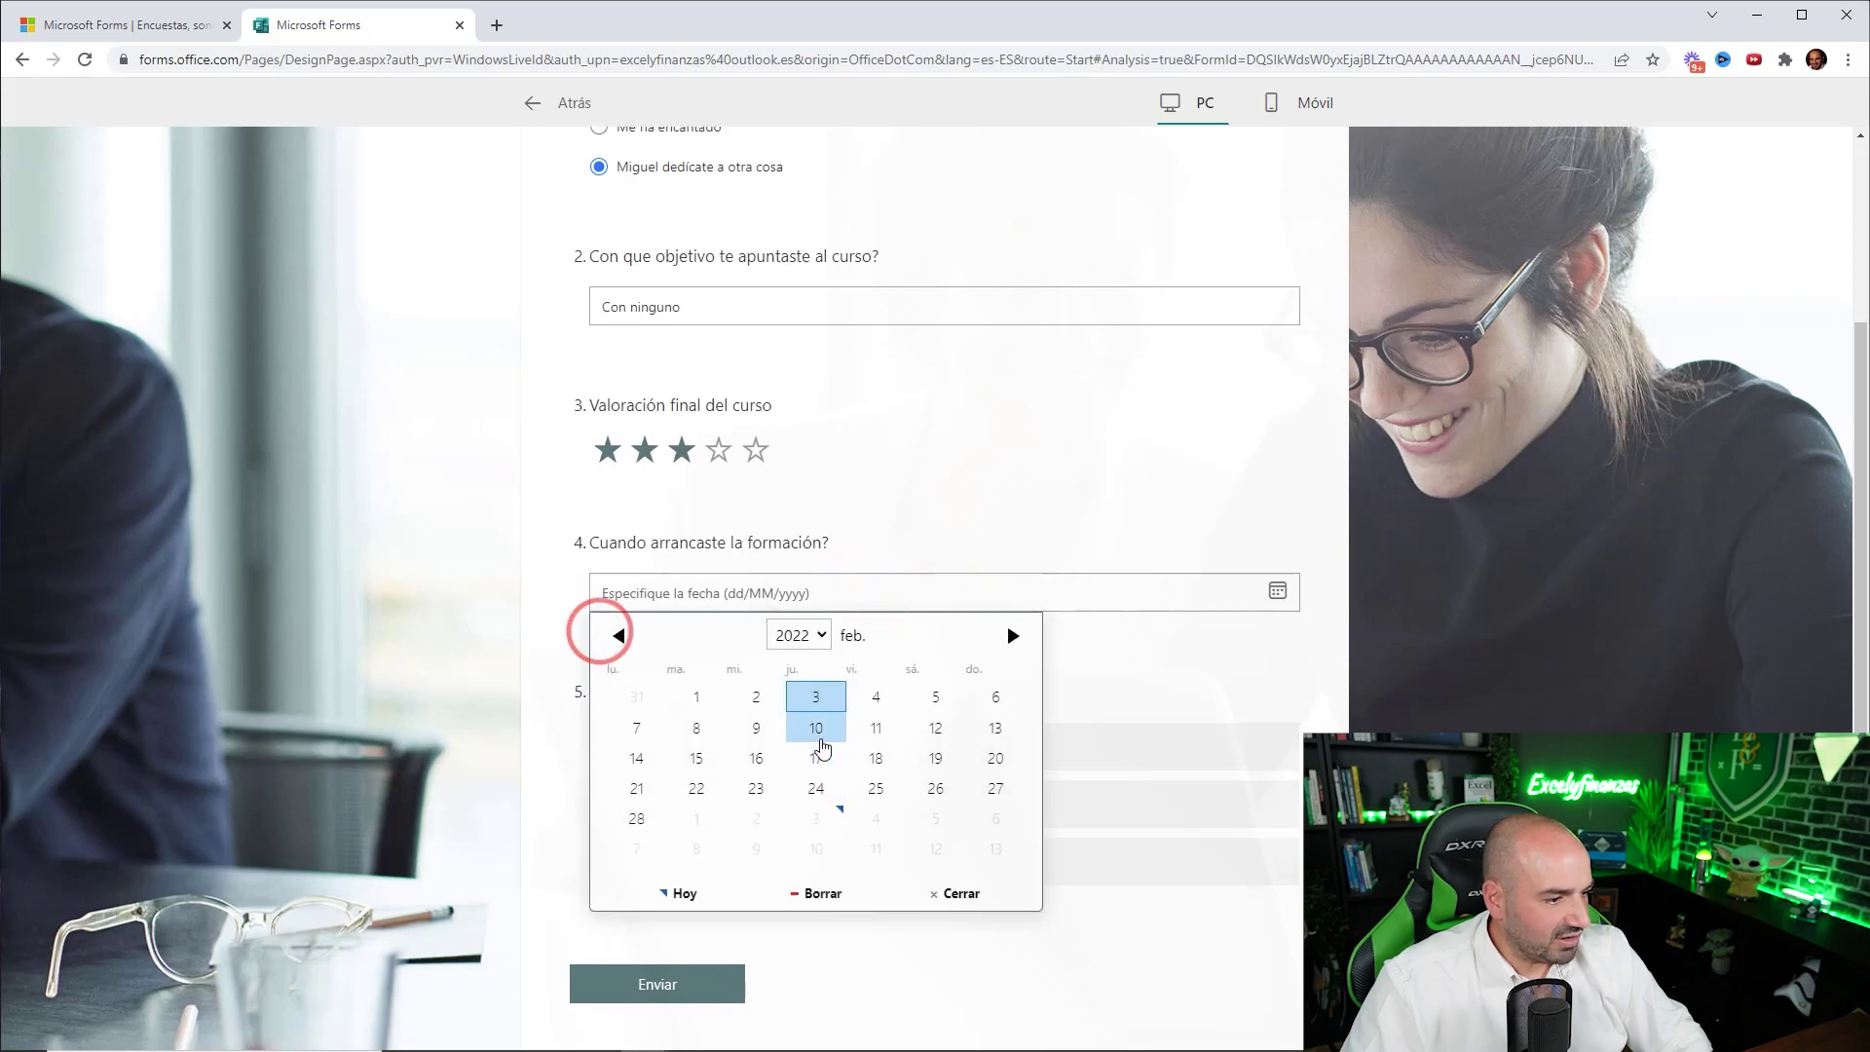
left_click(816, 727)
left_click_drag(699, 862, 731, 752)
left_click_drag(699, 859, 693, 800)
left_click(663, 981)
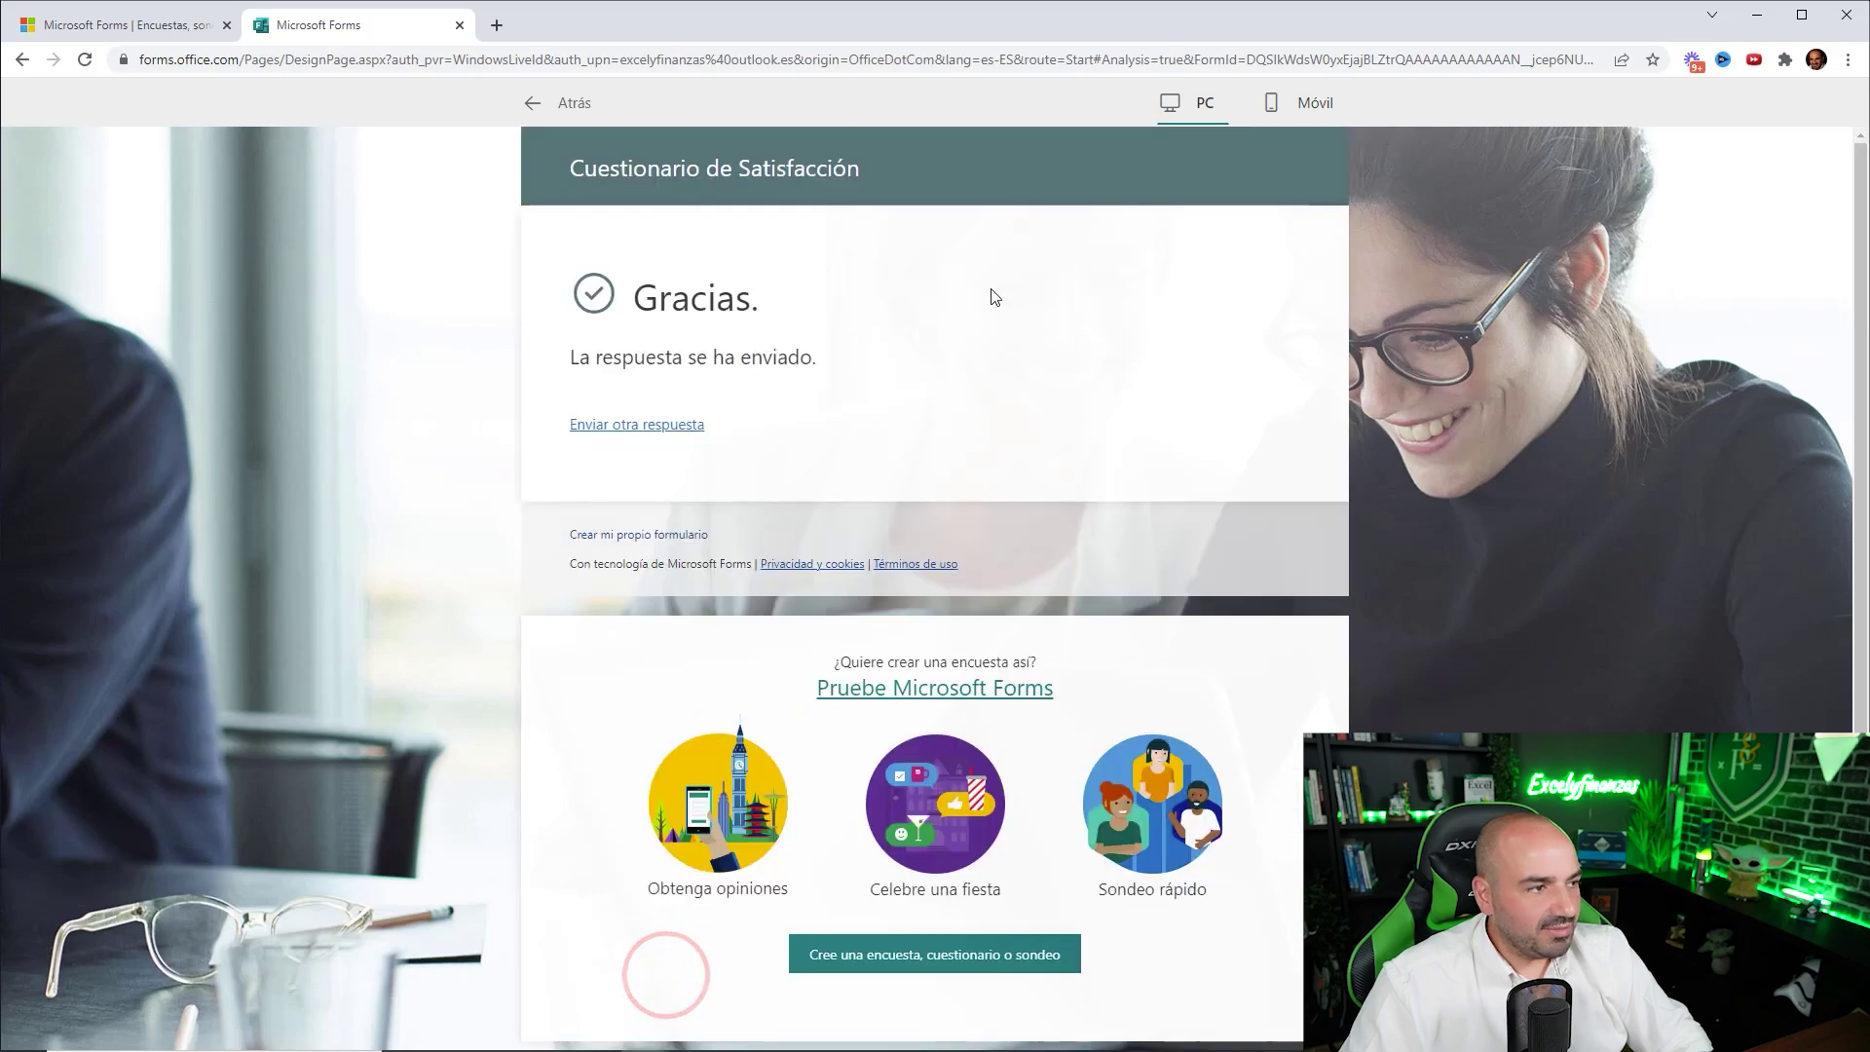
Step: Return to the form editor and review the updated response summary for all five questions
left_click(584, 104)
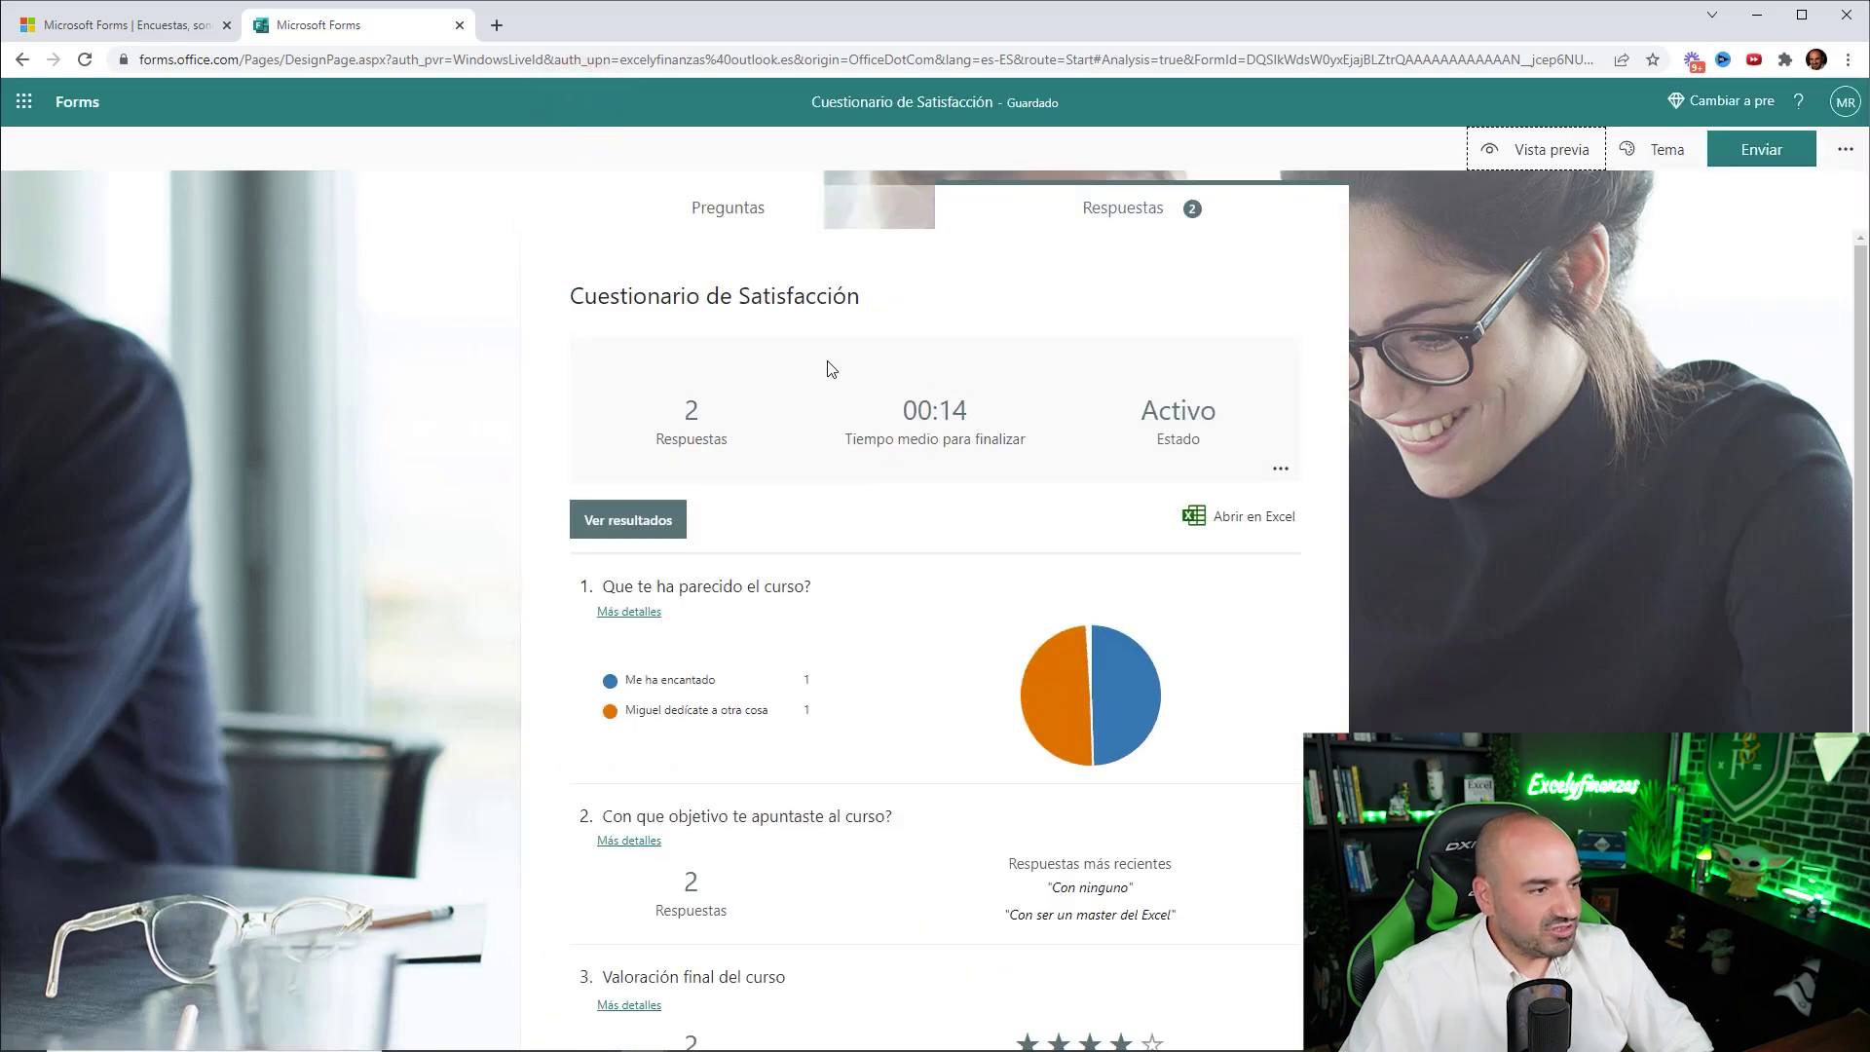
scroll(833, 497, "down", 3)
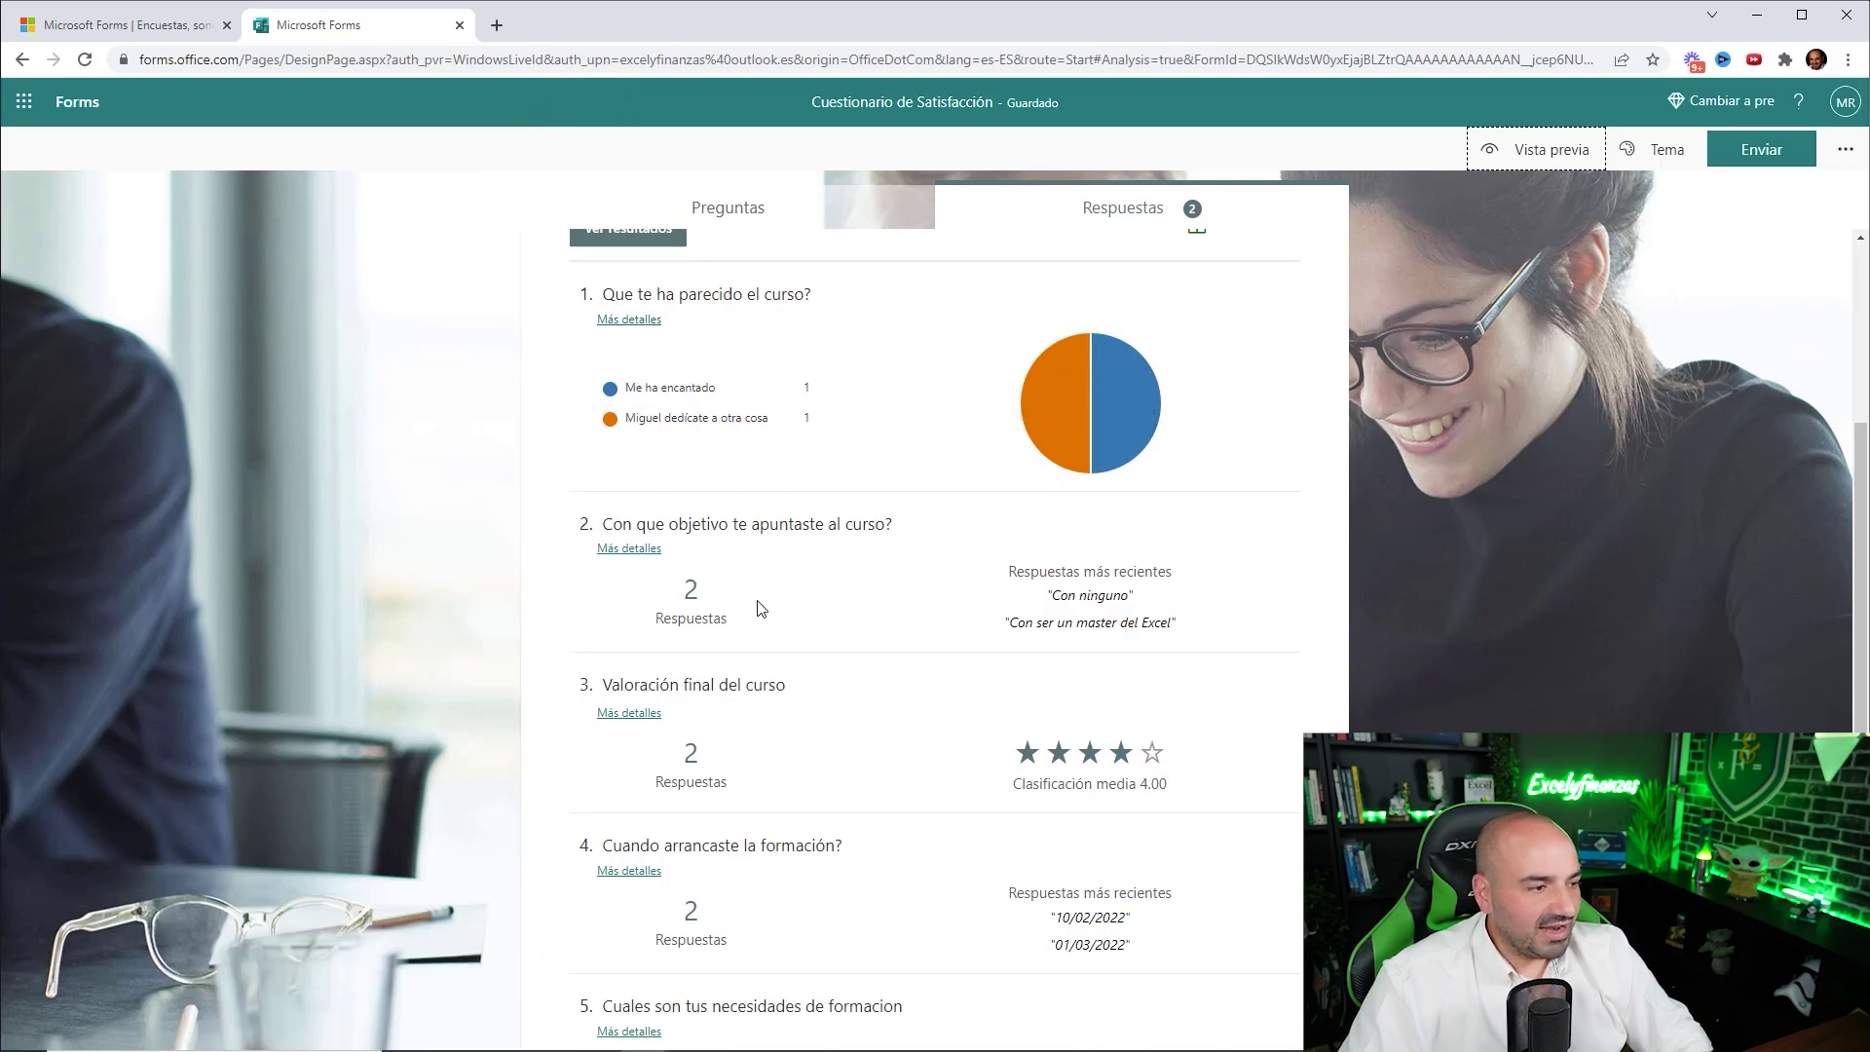
scroll(761, 608, "down", 2)
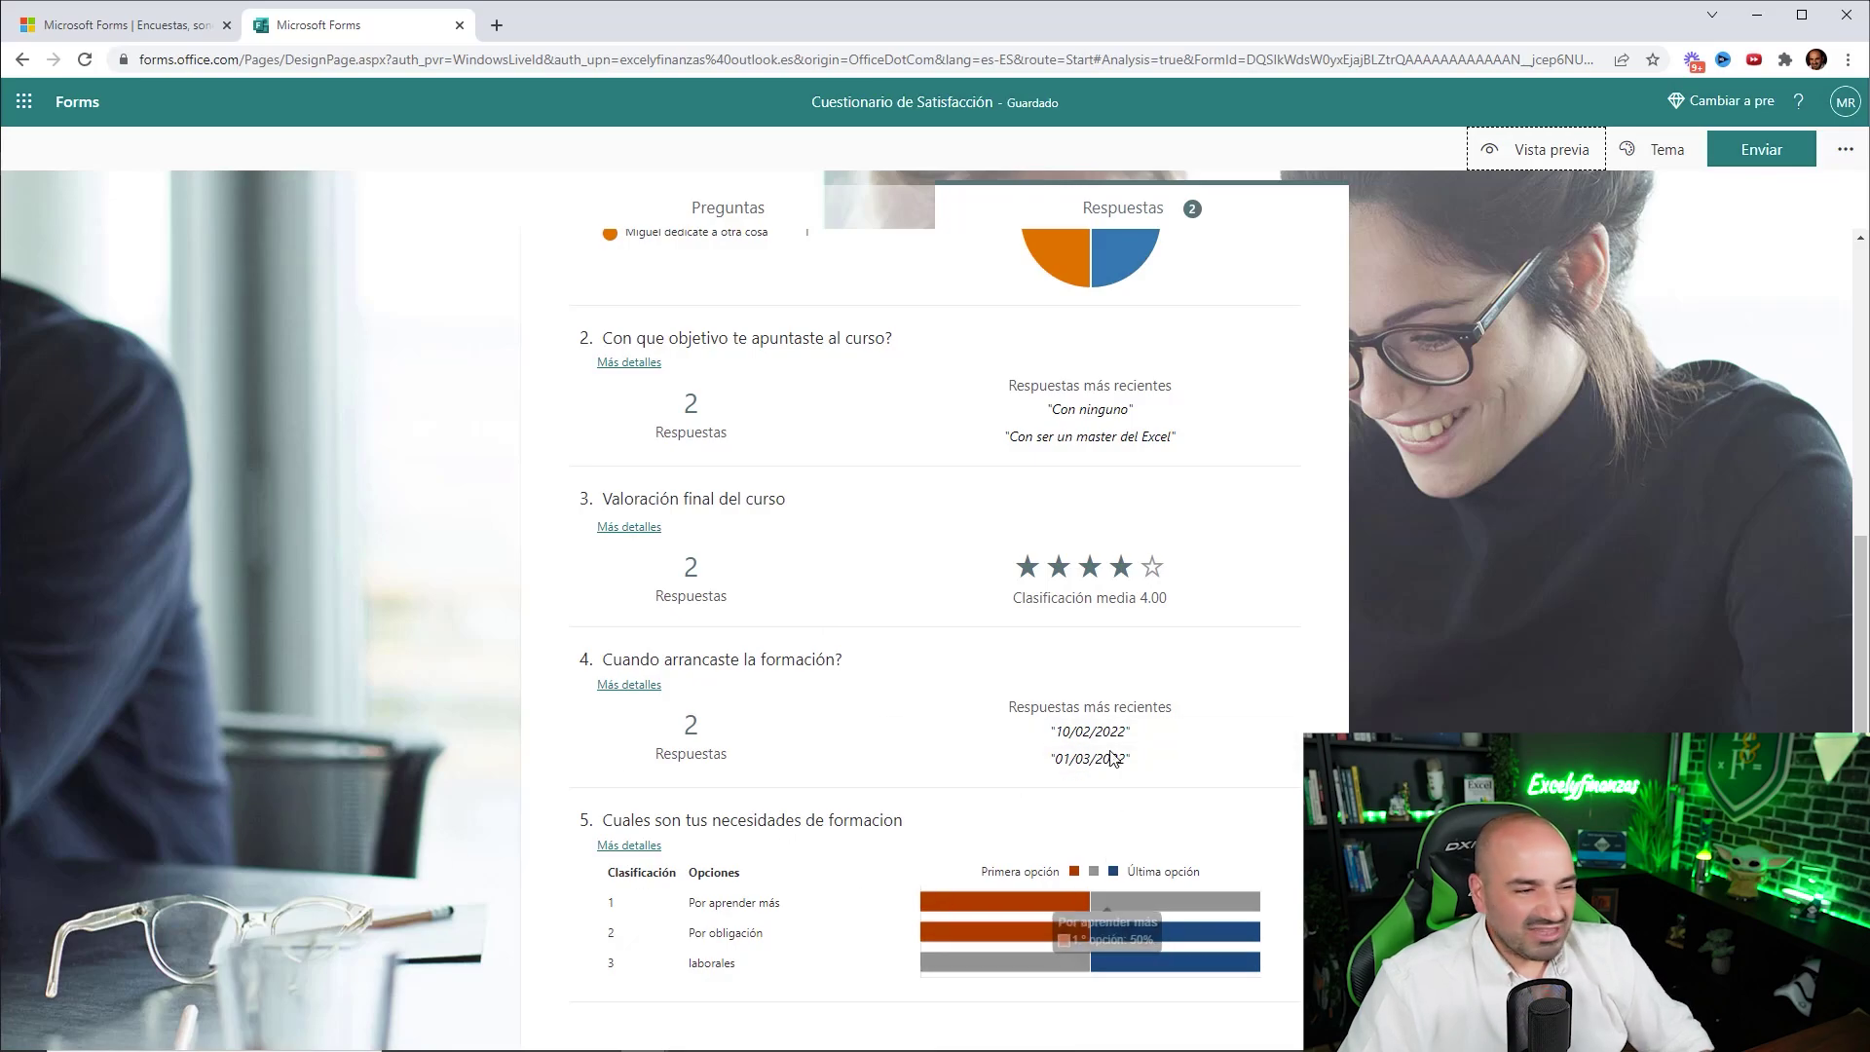
scroll(1113, 758, "up", 5)
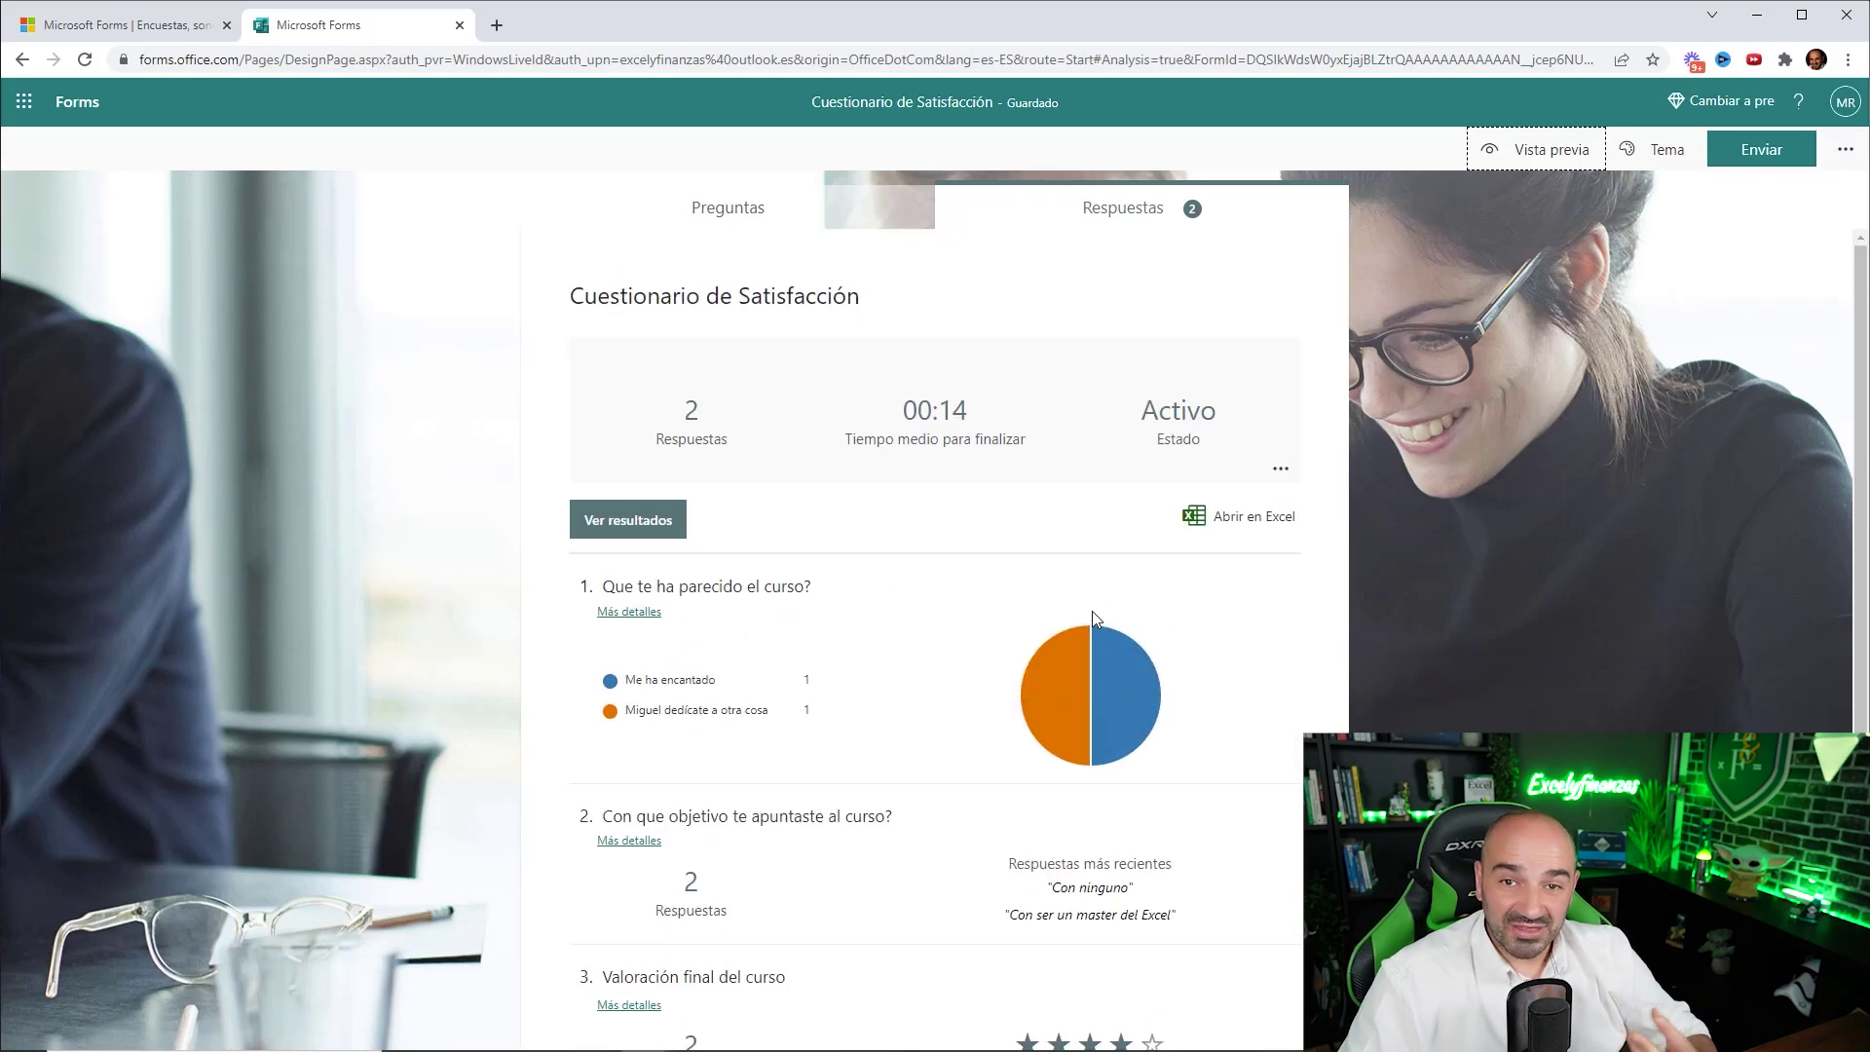
Step: Export the responses to Excel, saving the workbook "Cuestionario de Satisfacción(1-2)" in the Descargas folder, and open it
left_click(1230, 519)
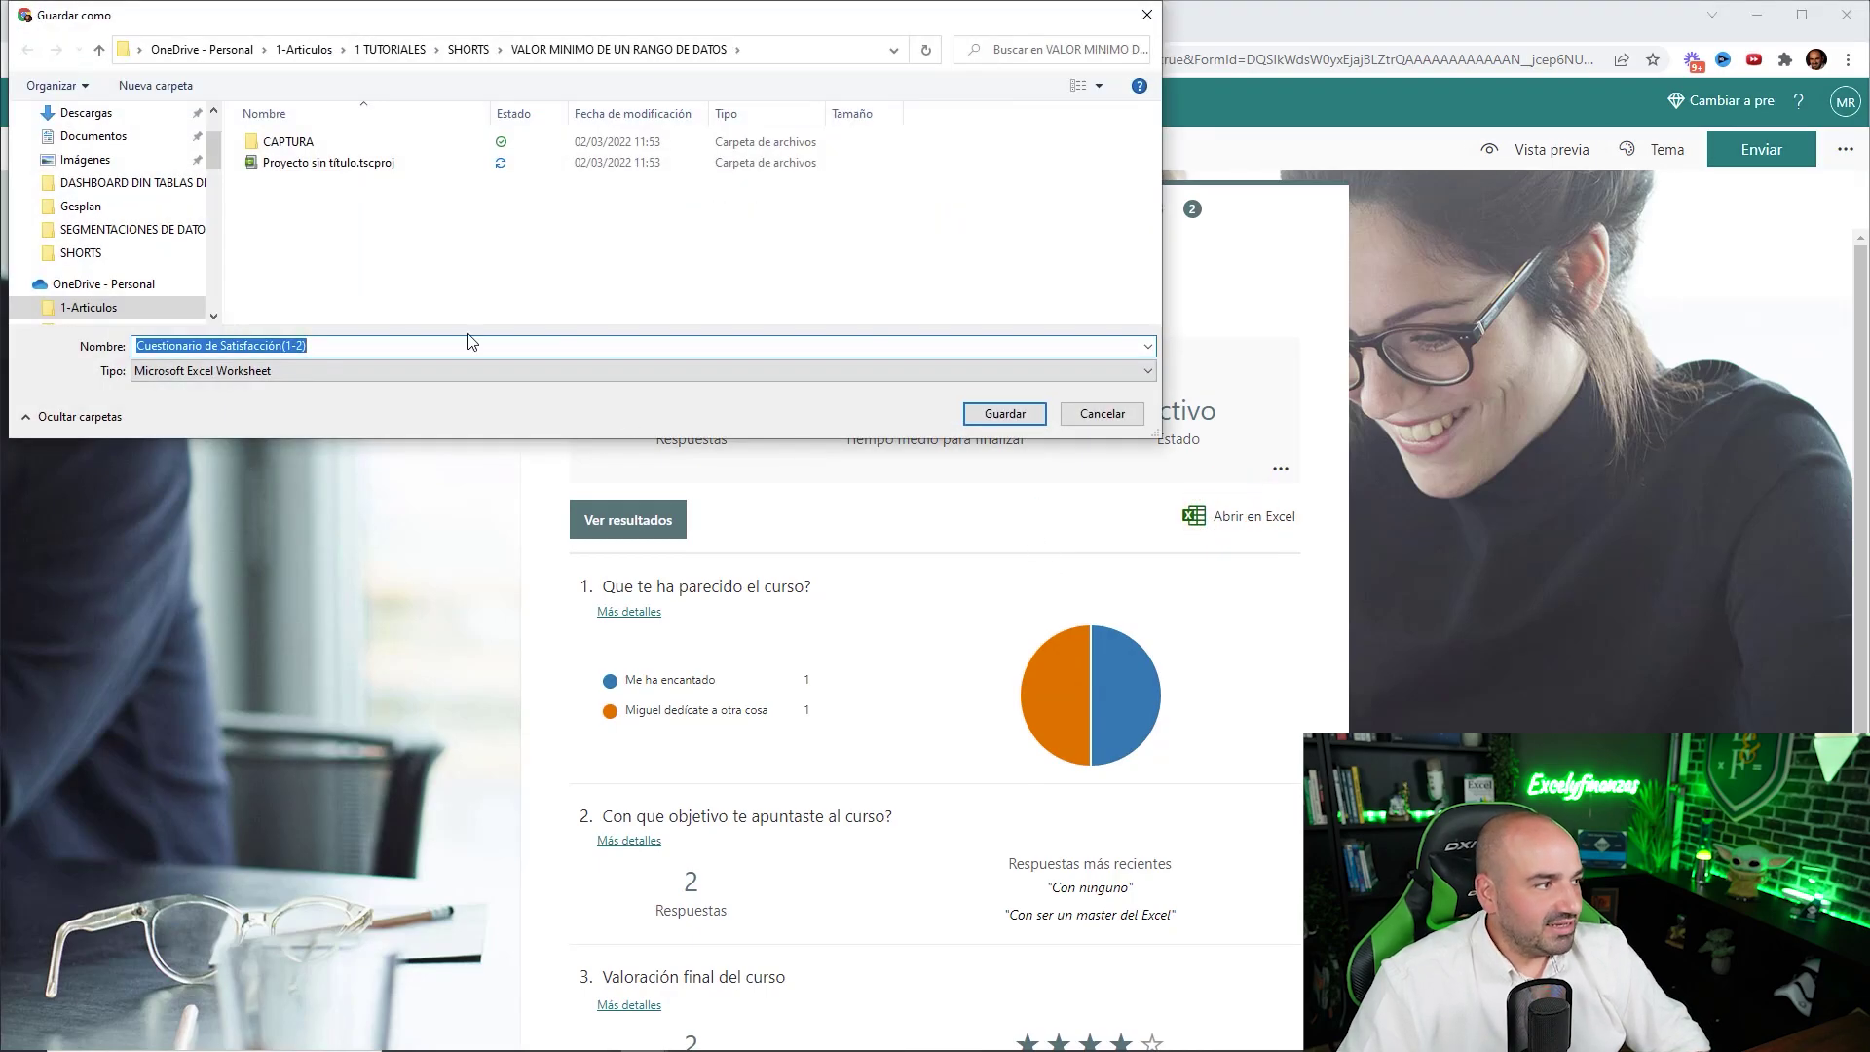
scroll(195, 166, "up", 2)
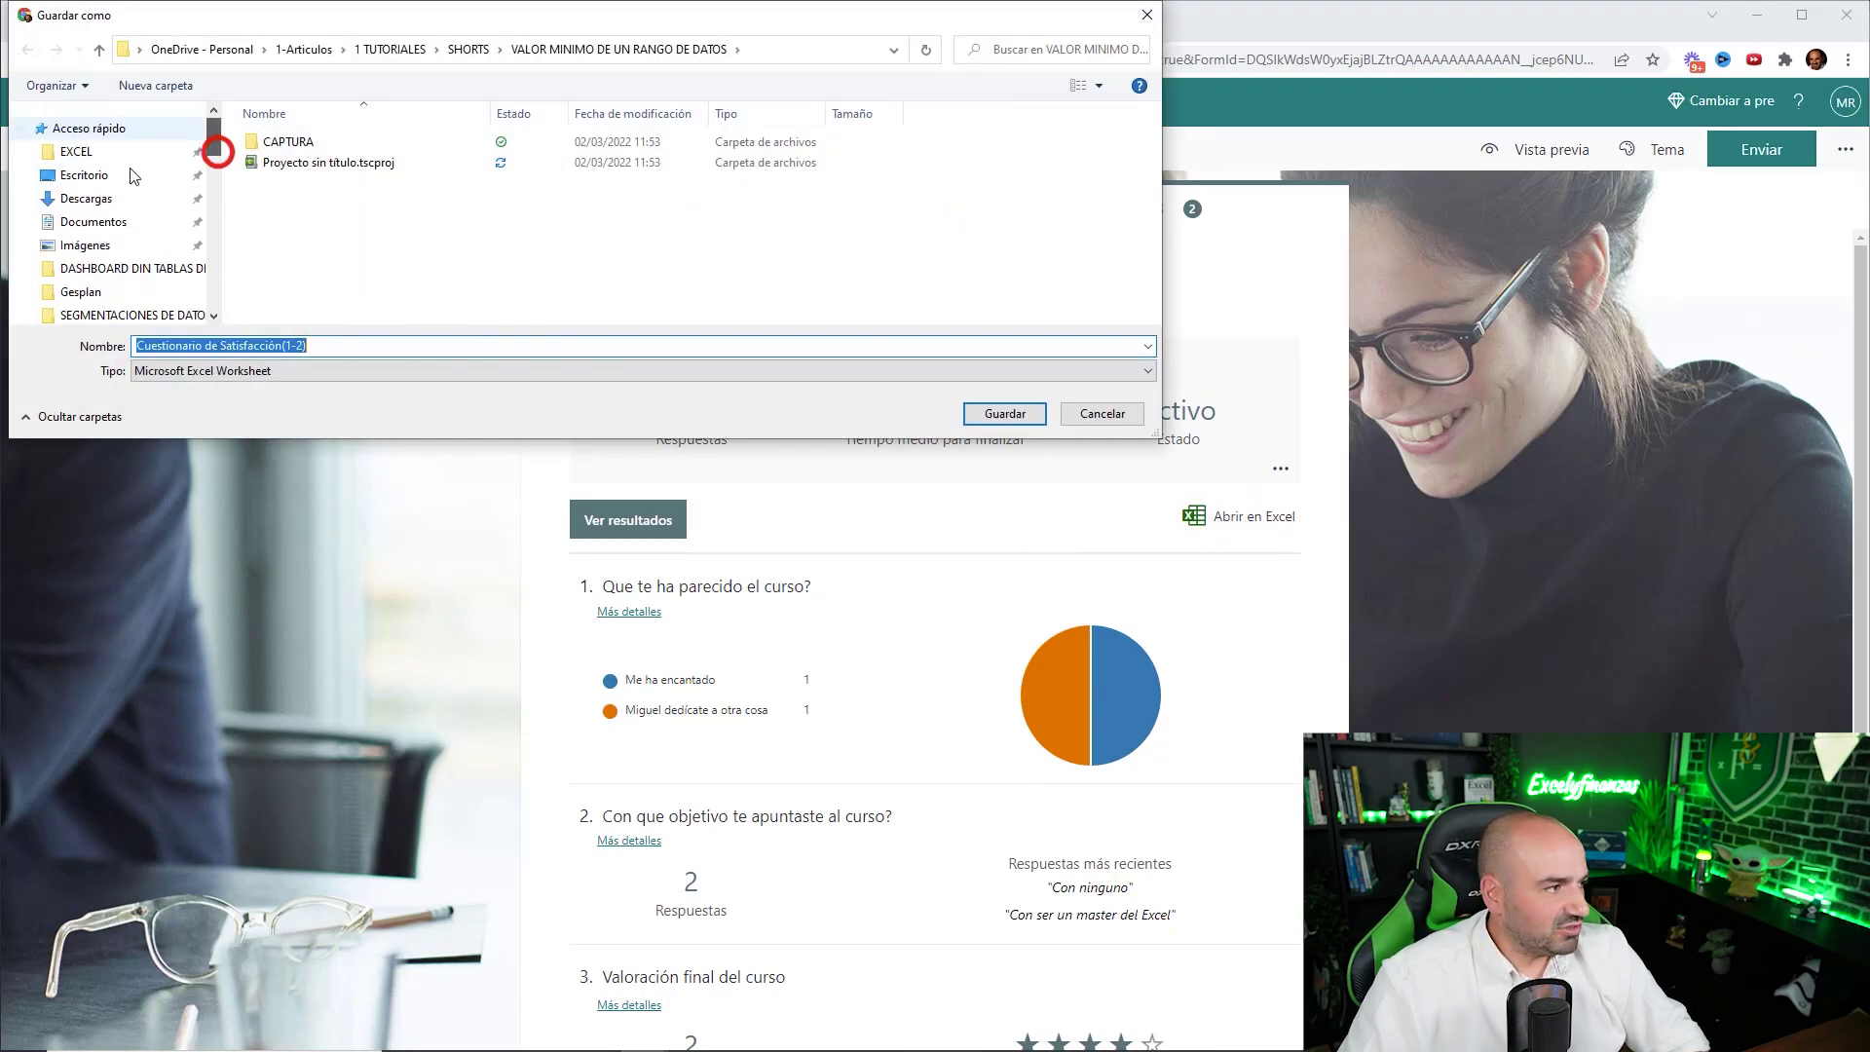
left_click(105, 194)
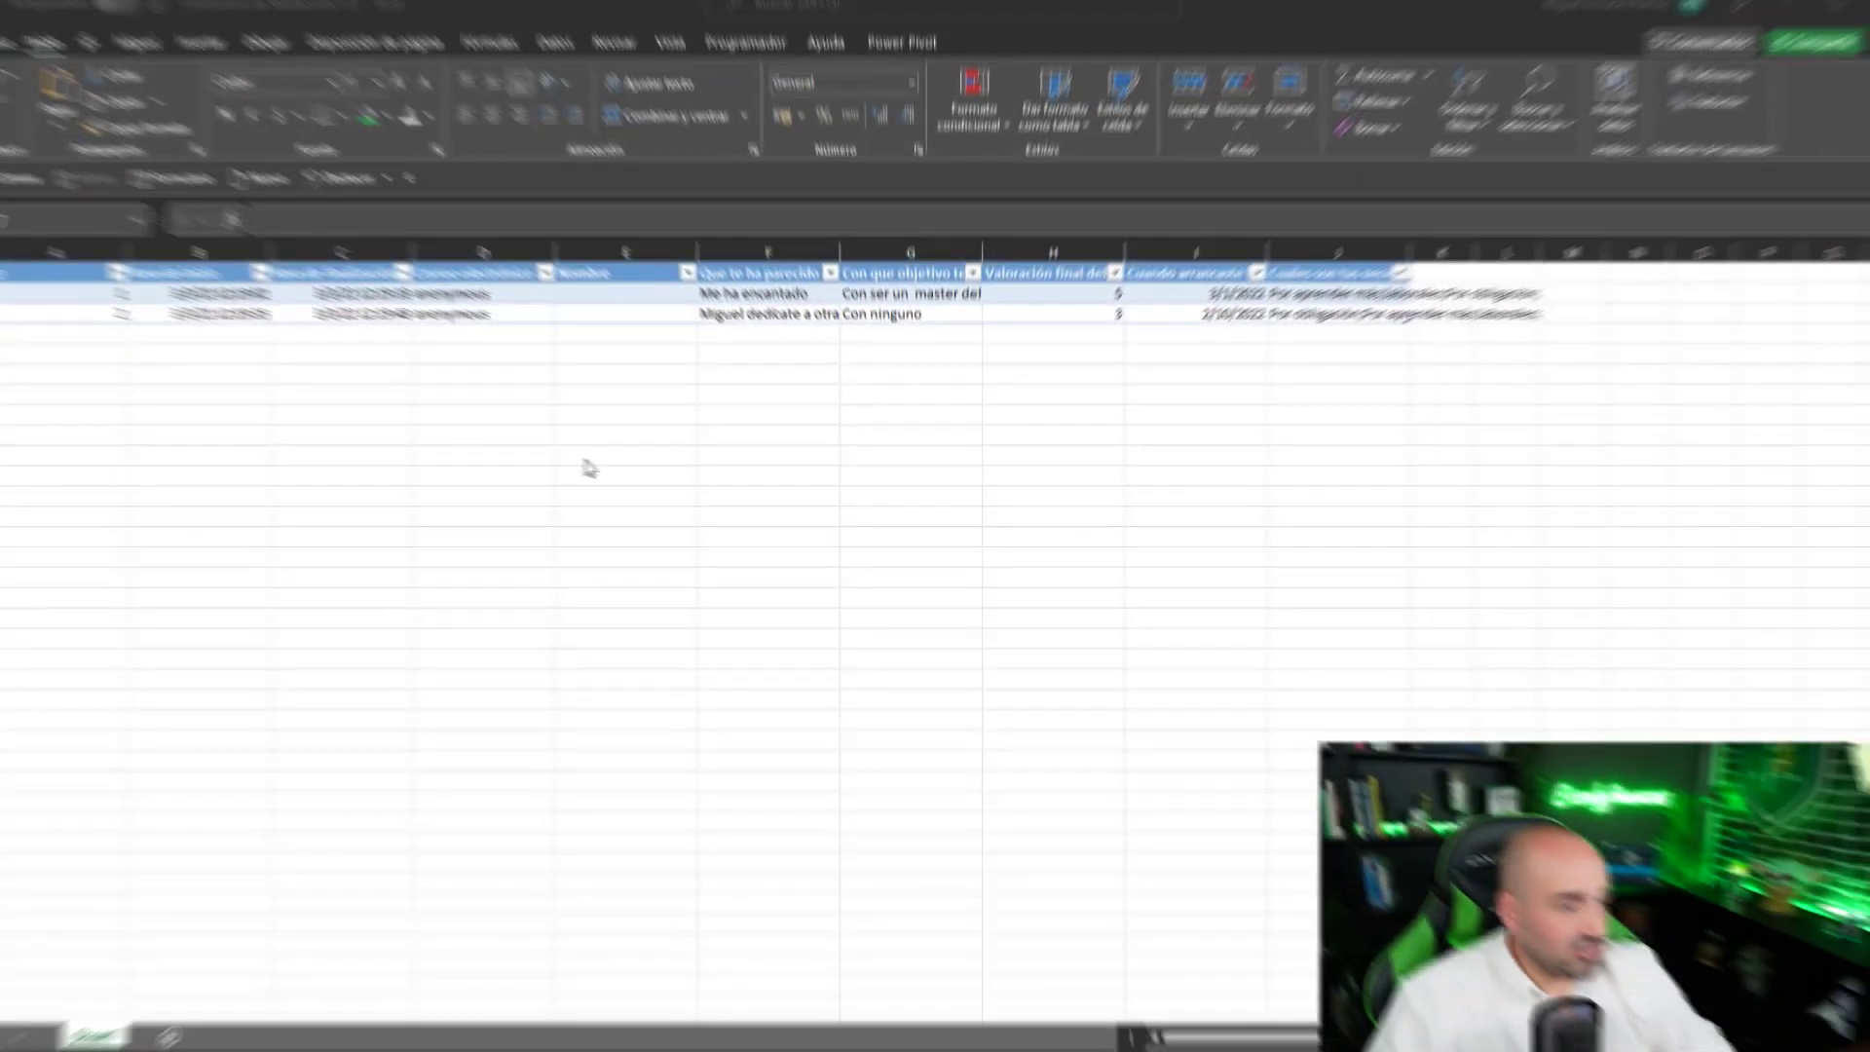
Step: Examine the exported response table in Excel, including the first response's e-mail column, and switch back to the Microsoft Forms browser window
left_click(556, 475)
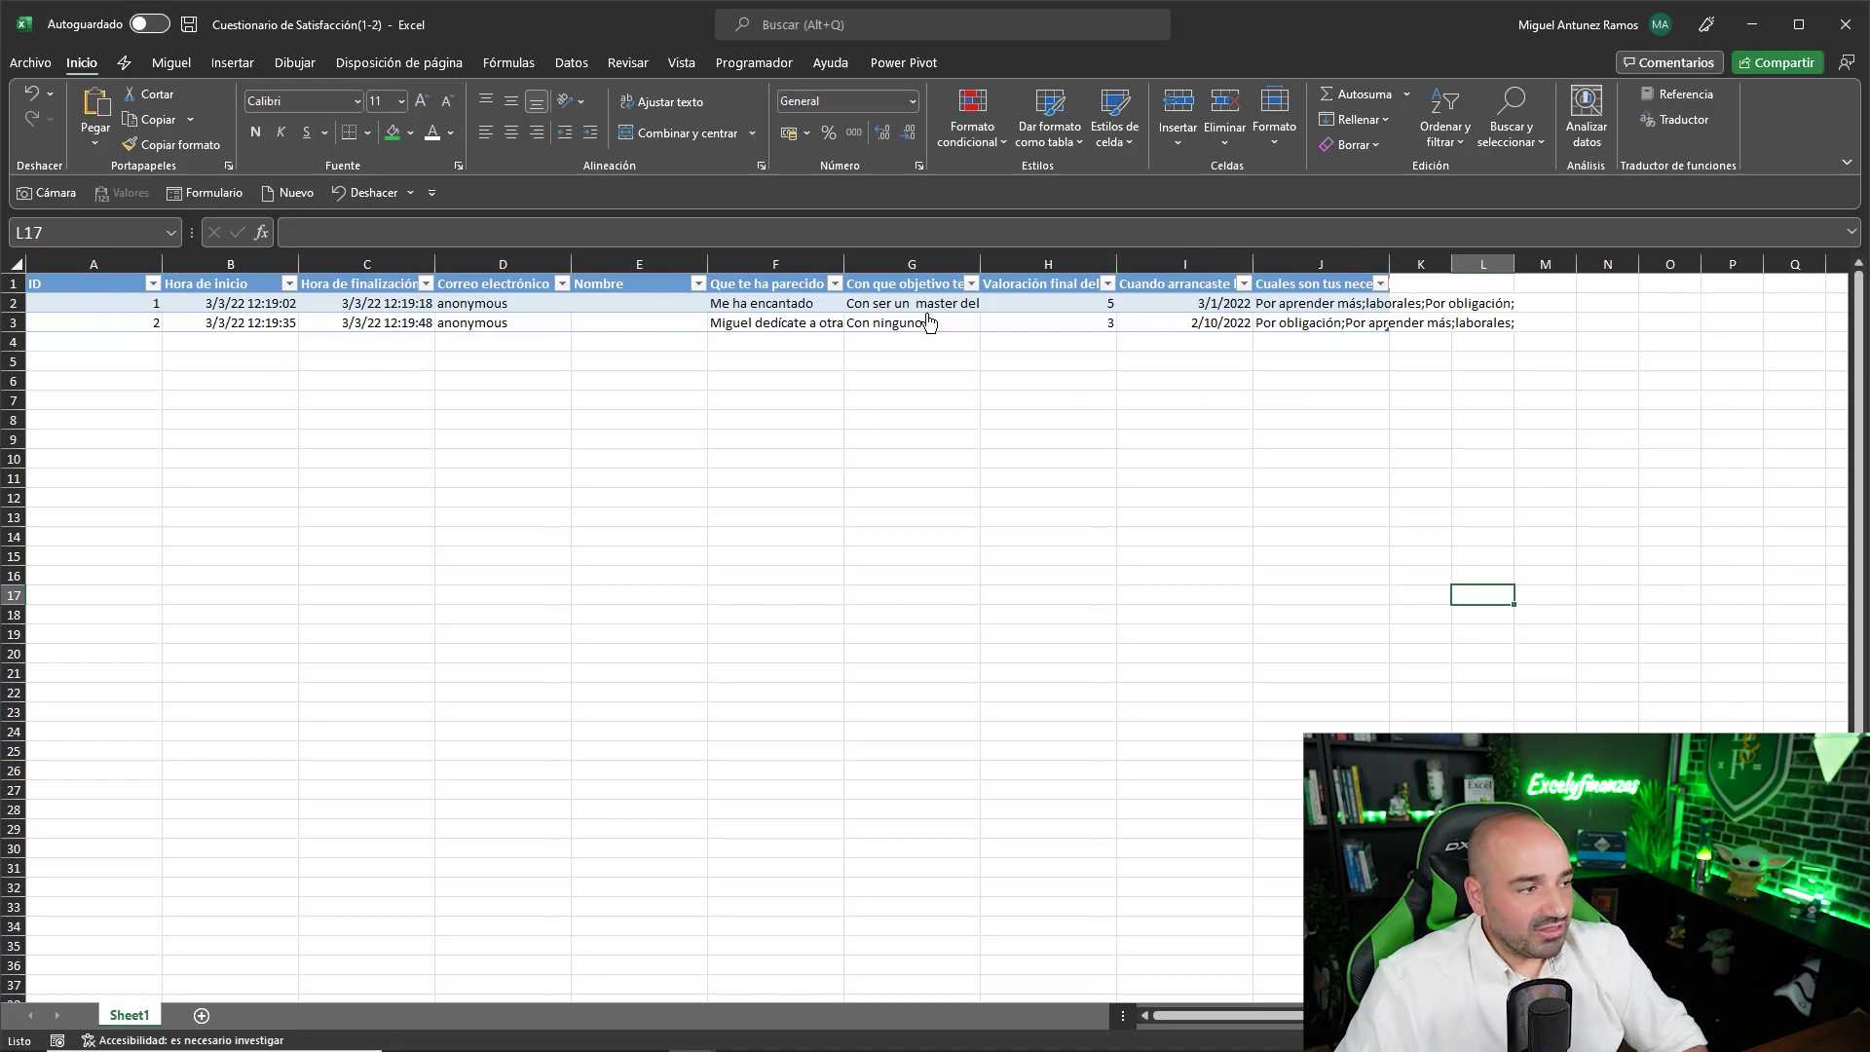
left_click(508, 304)
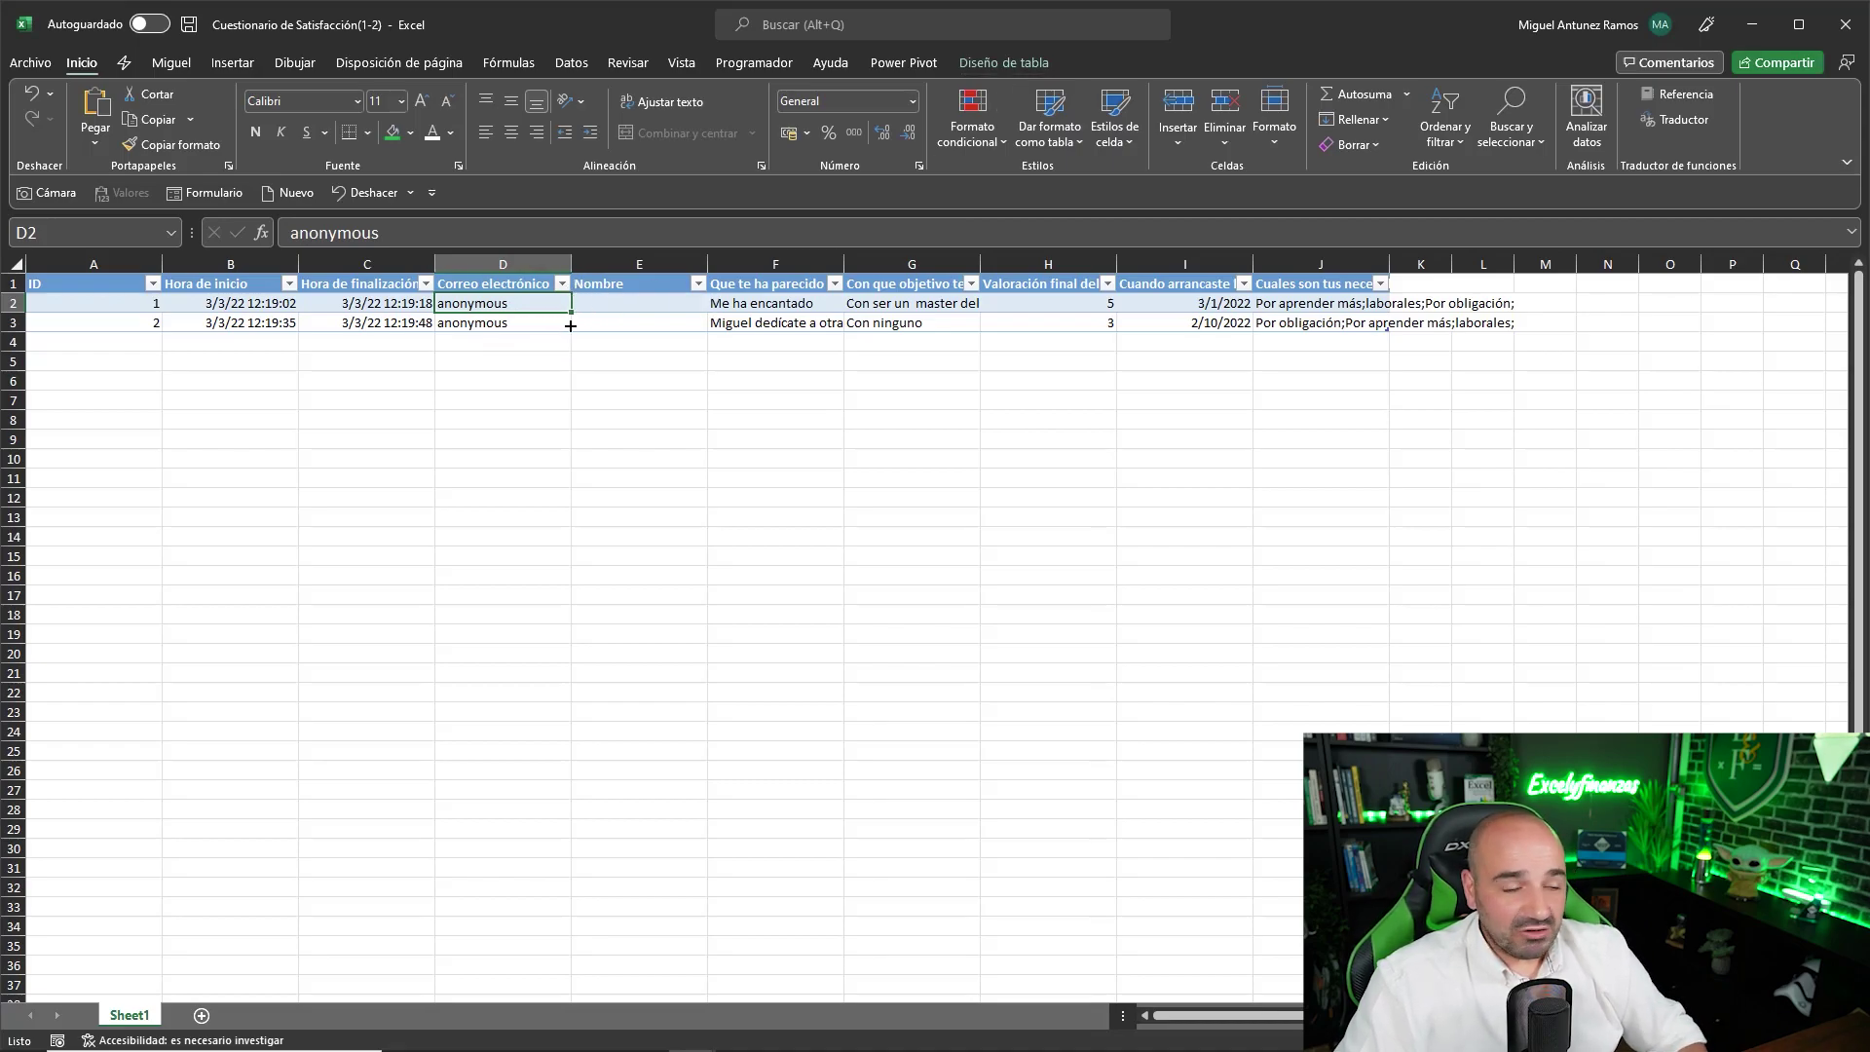
left_click(637, 1032)
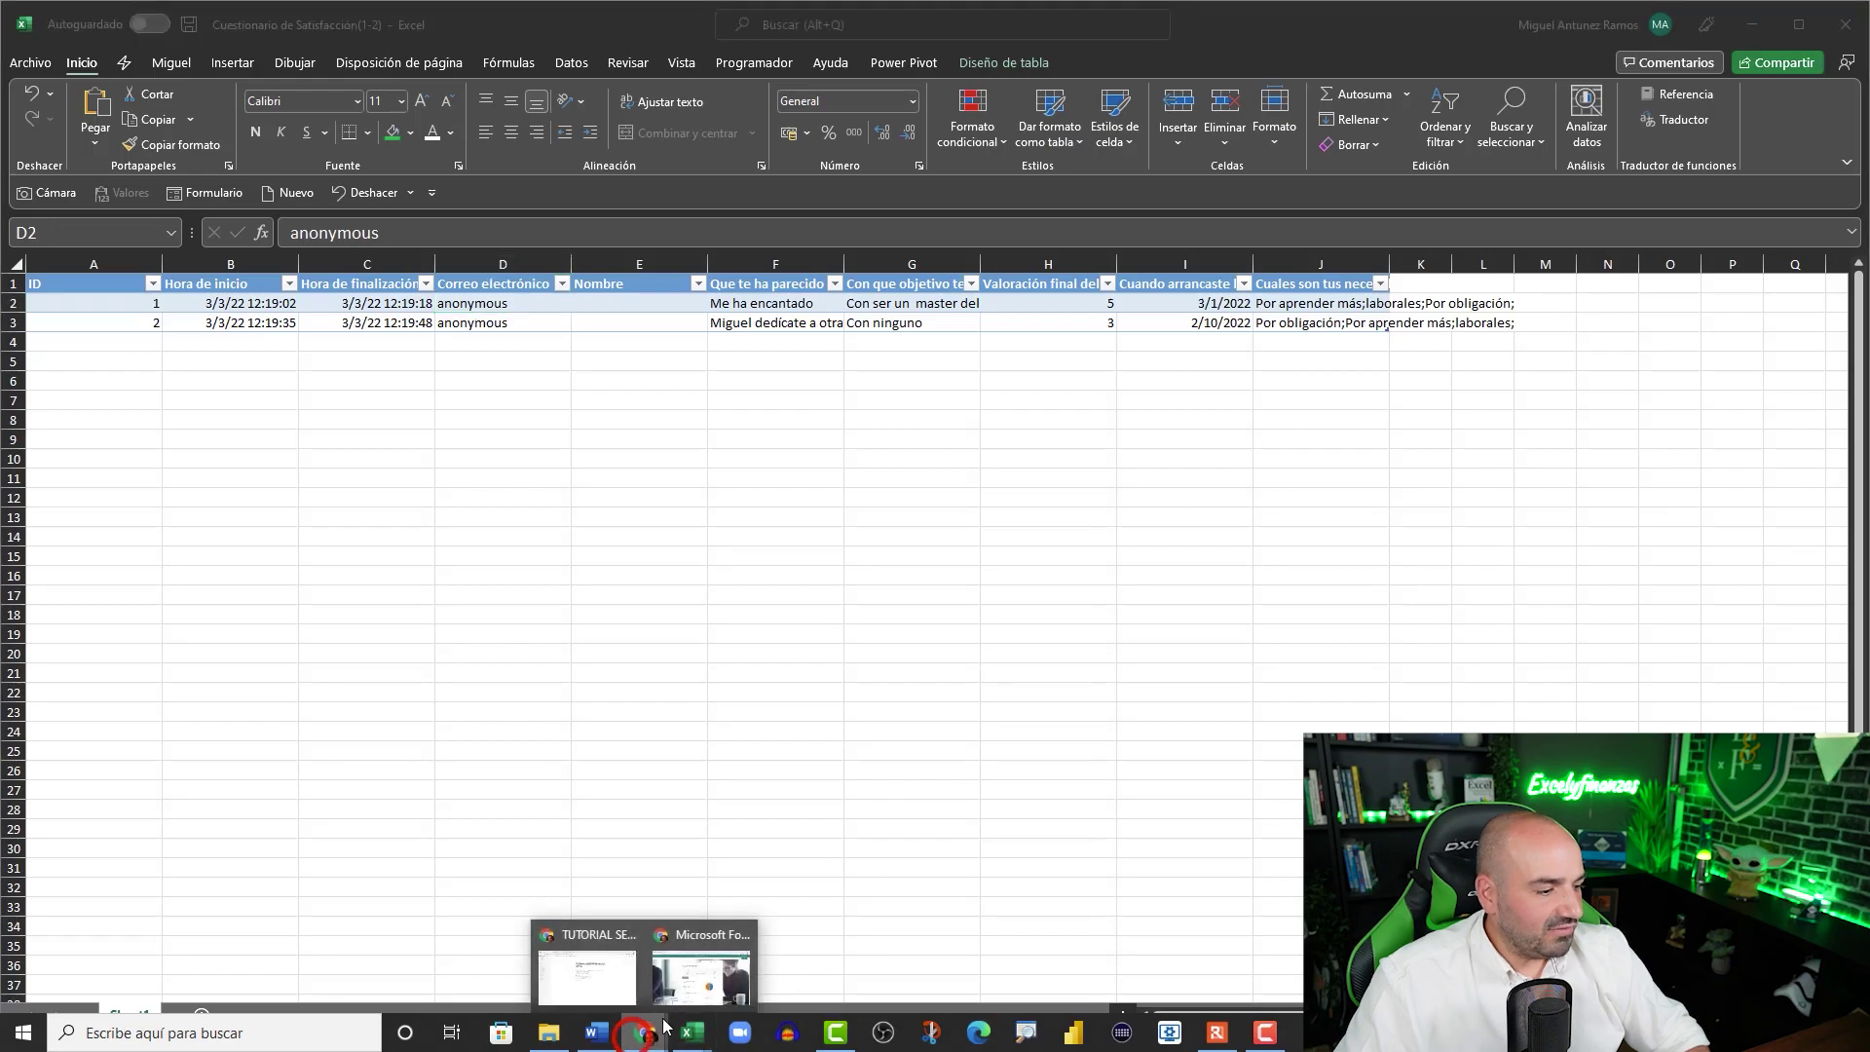
left_click(699, 974)
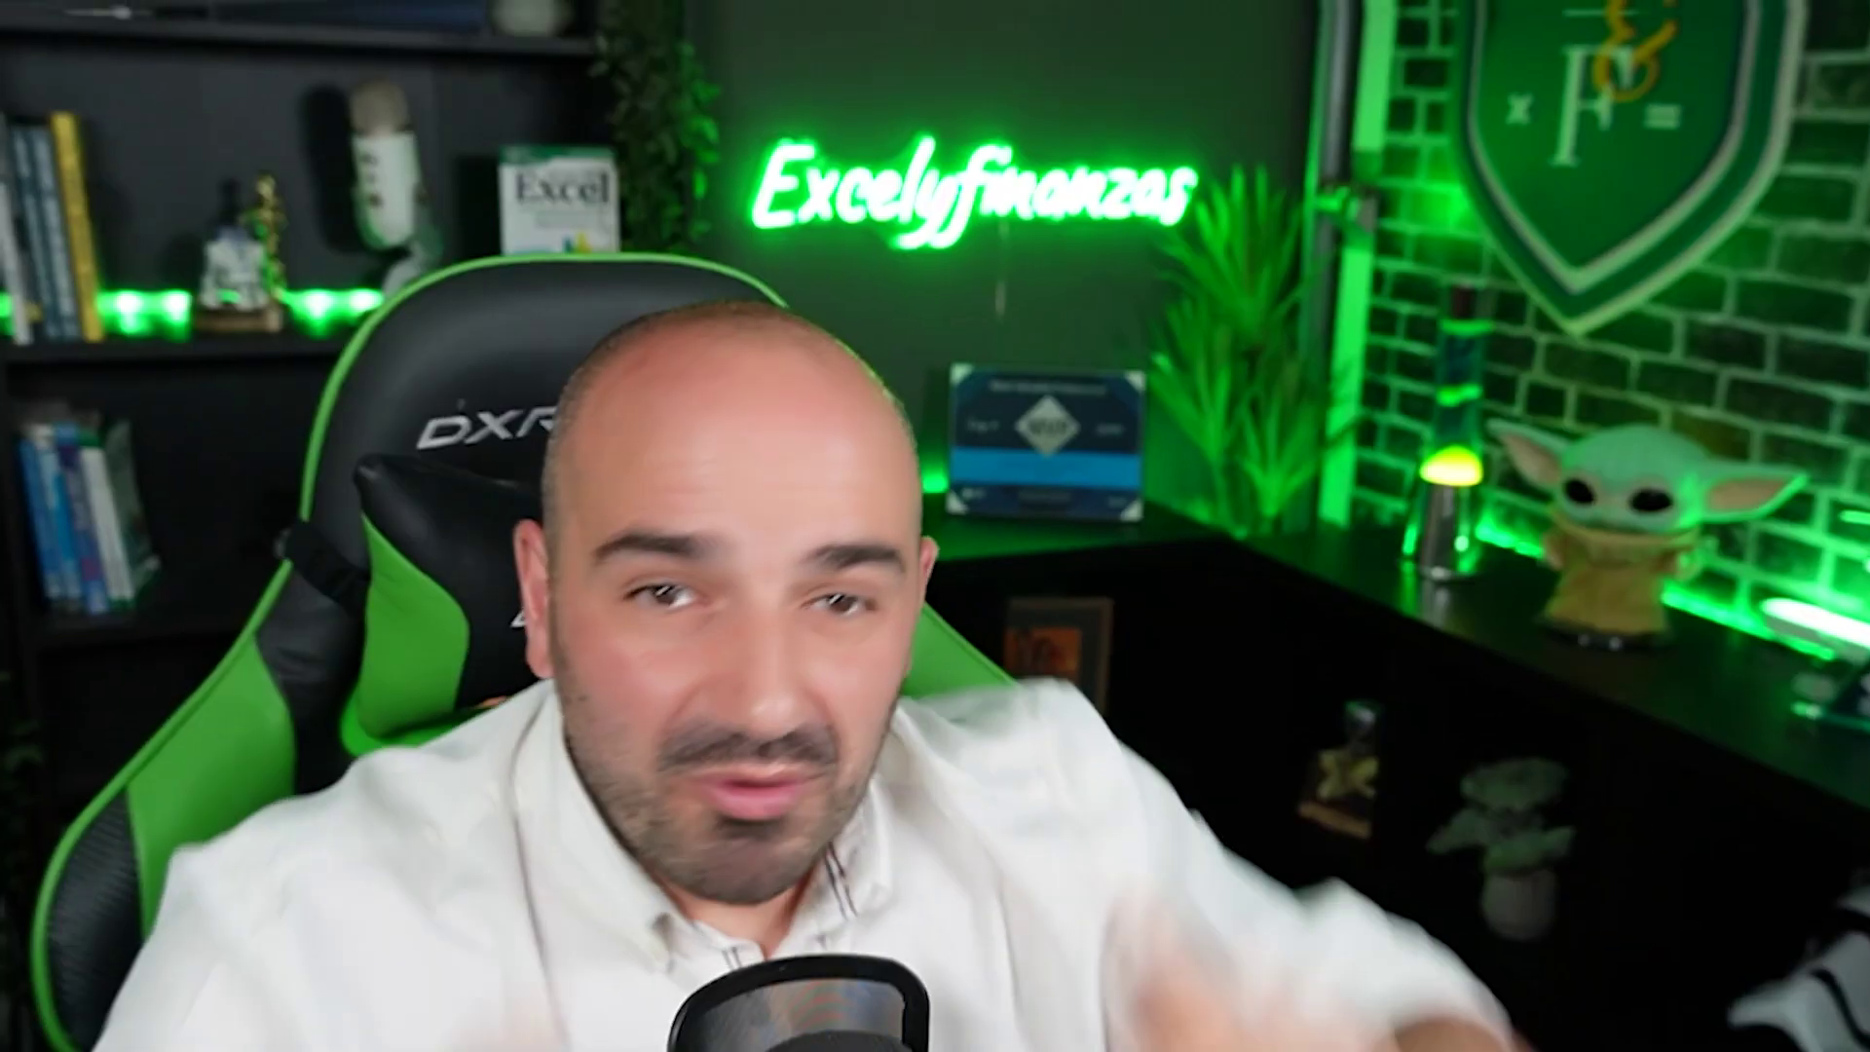